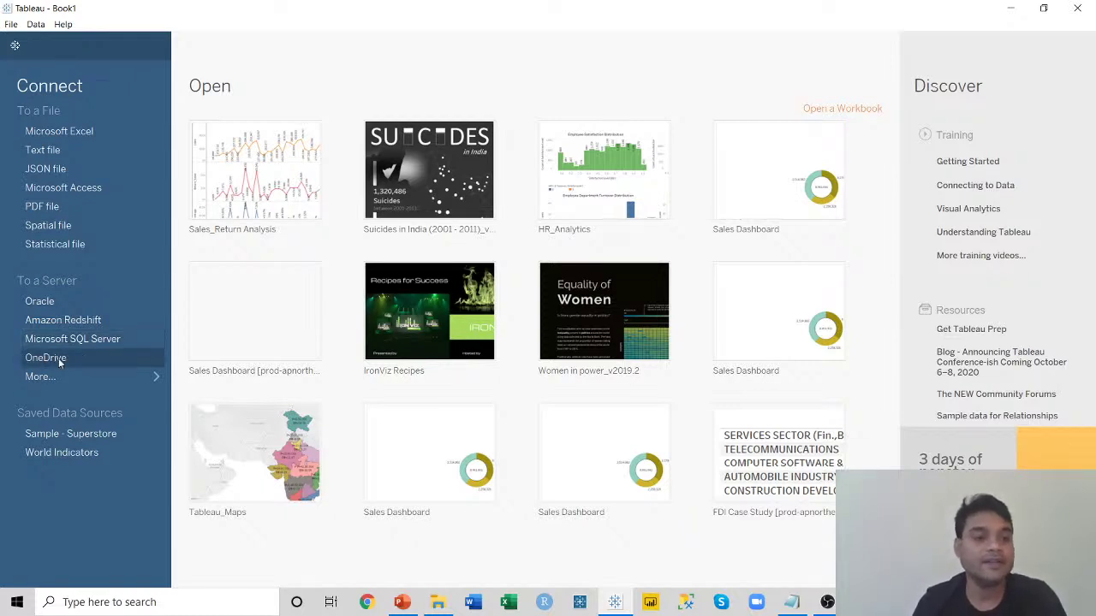
# Connect to the Superstore_USA Excel workbook and load its Orders sheet as the data for worksheet Sheet 1.
pyautogui.click(56, 131)
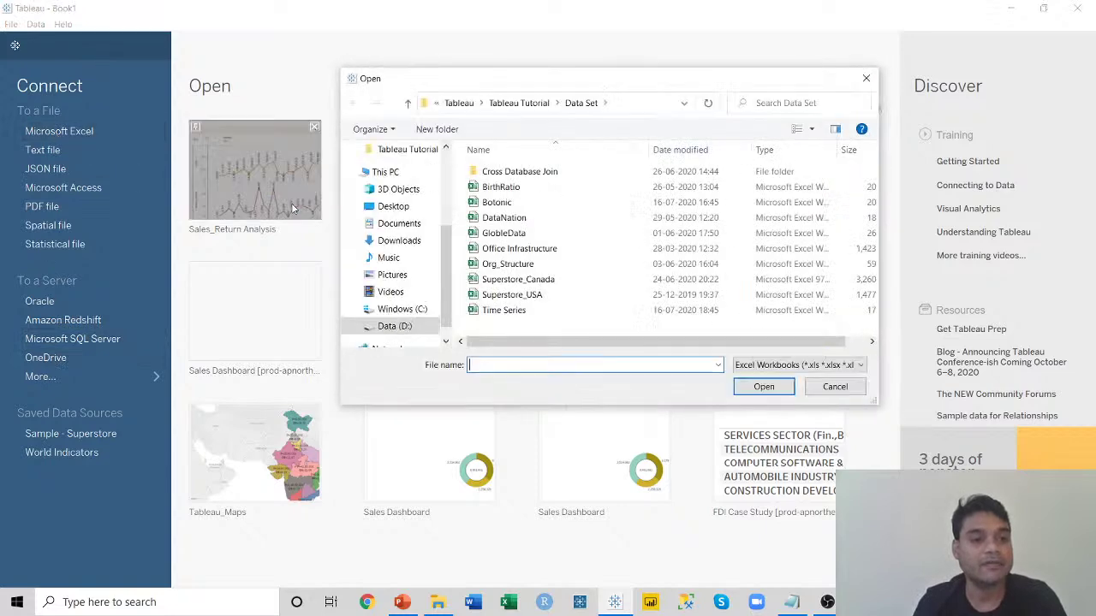
pyautogui.doubleClick(514, 296)
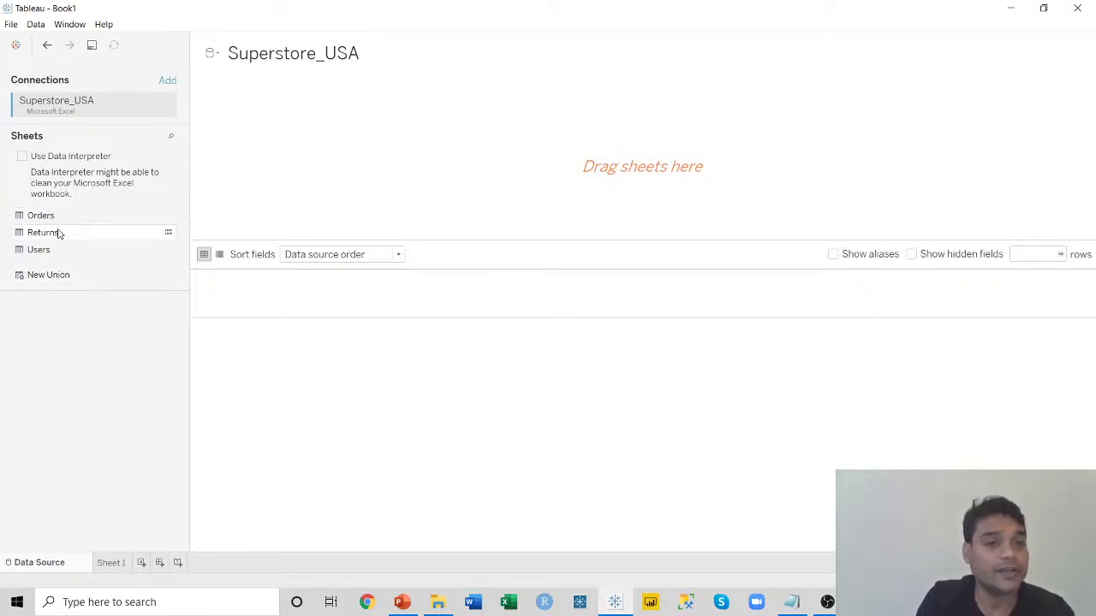
pyautogui.click(260, 57)
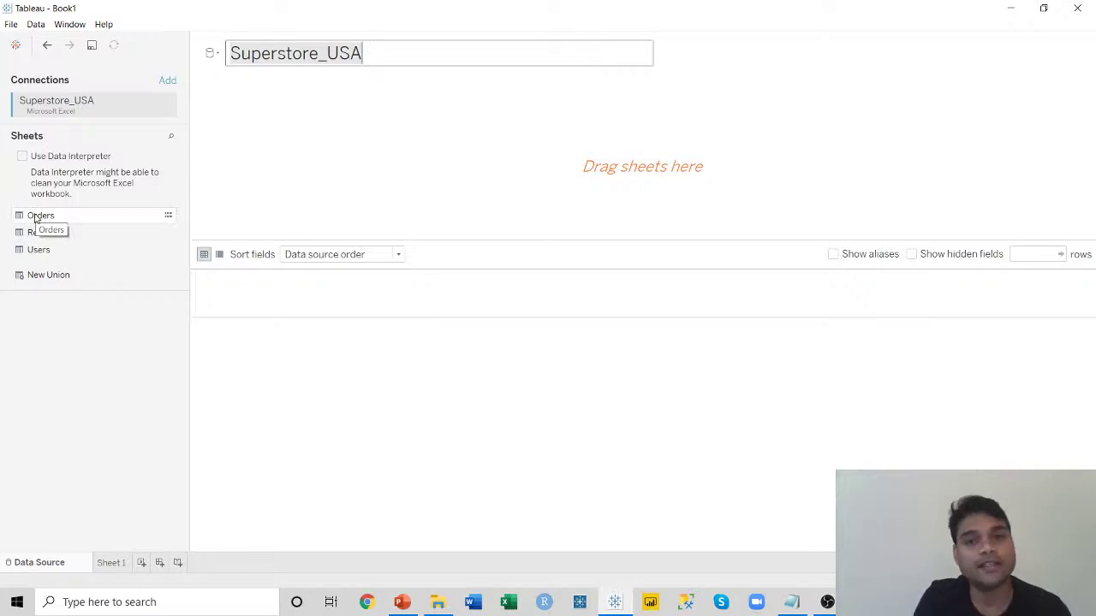
pyautogui.click(116, 404)
pyautogui.moveTo(52, 220); pyautogui.dragTo(436, 152)
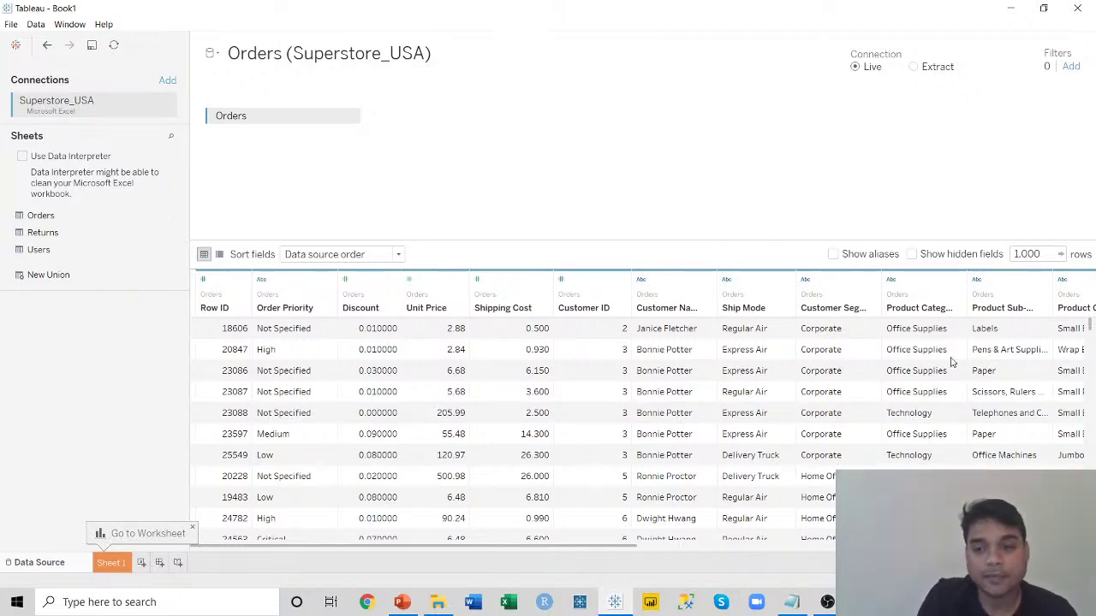
pyautogui.click(104, 566)
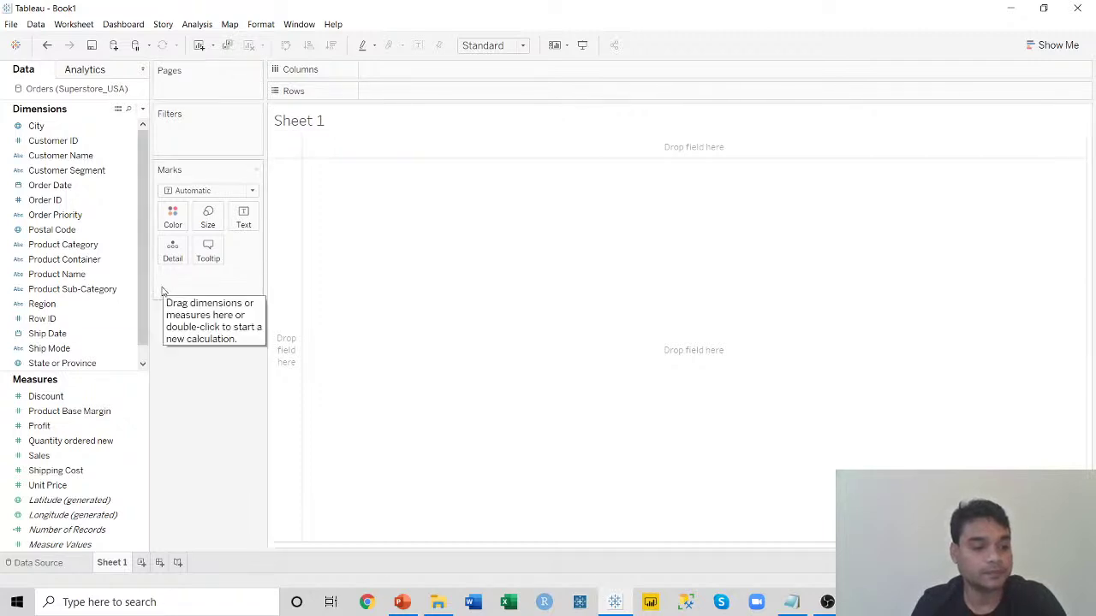
# Place Product Sub-Category on rows and add Profit as the values to build a text table.
pyautogui.click(89, 289)
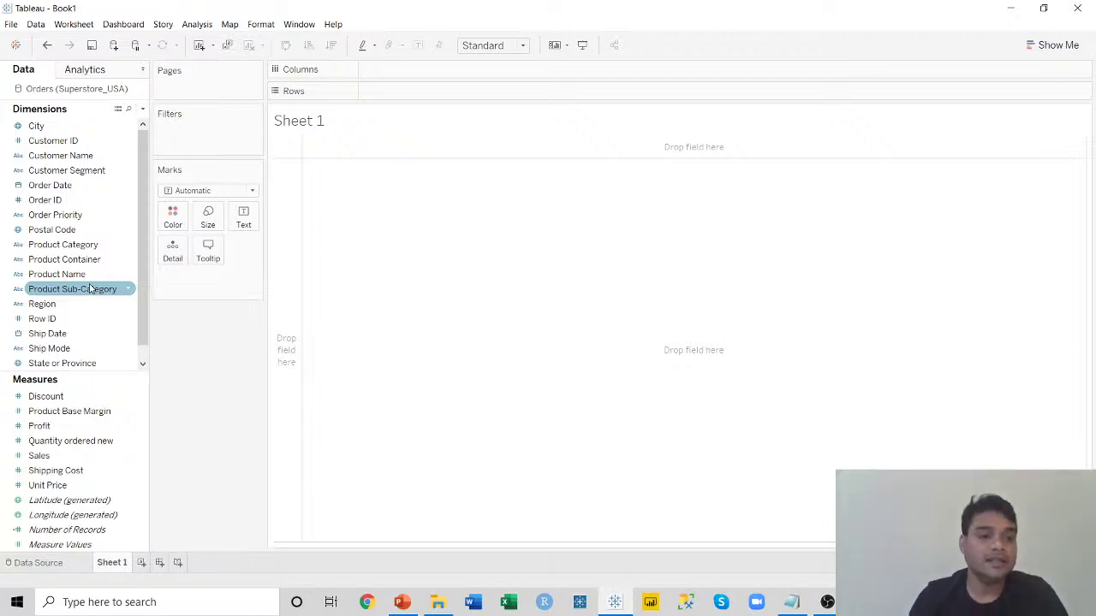
pyautogui.click(316, 297)
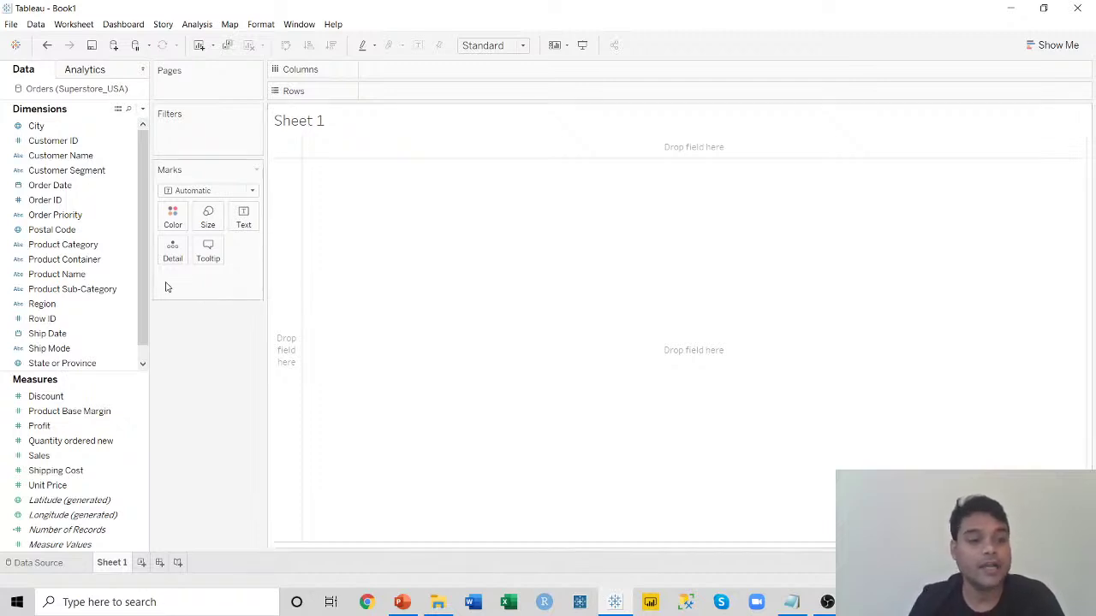
pyautogui.click(90, 290)
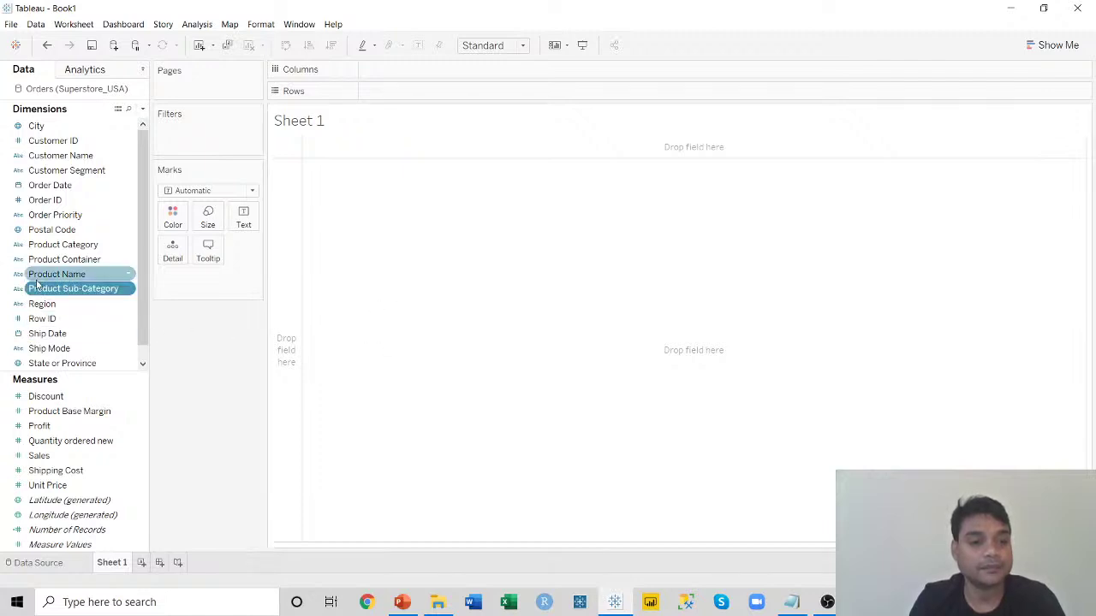
pyautogui.moveTo(45, 292); pyautogui.dragTo(387, 97)
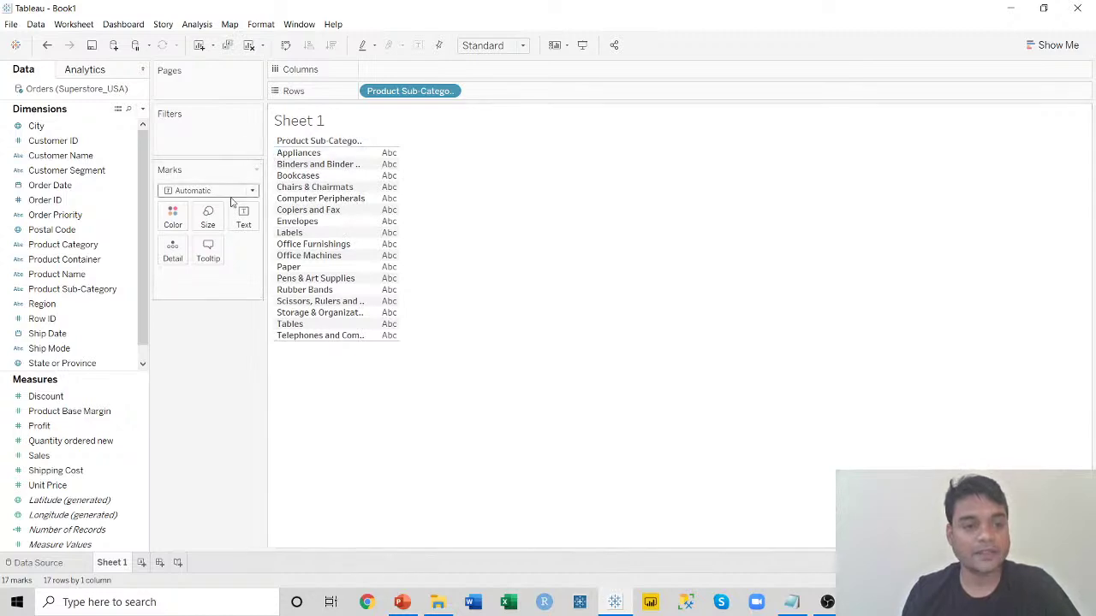
pyautogui.click(64, 293)
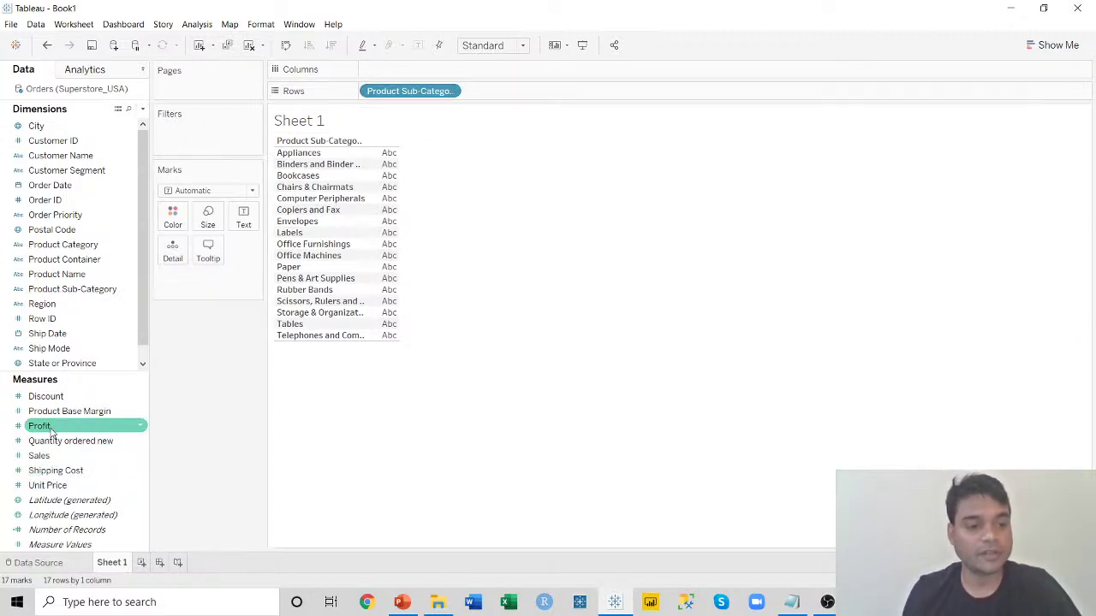
pyautogui.moveTo(51, 434); pyautogui.dragTo(383, 222)
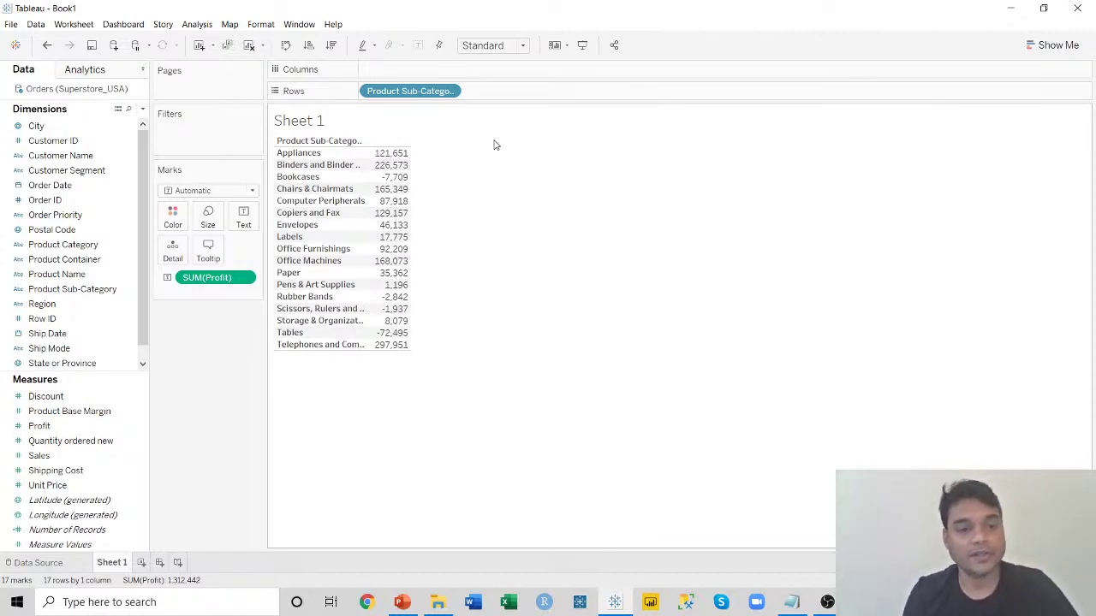
pyautogui.click(42, 318)
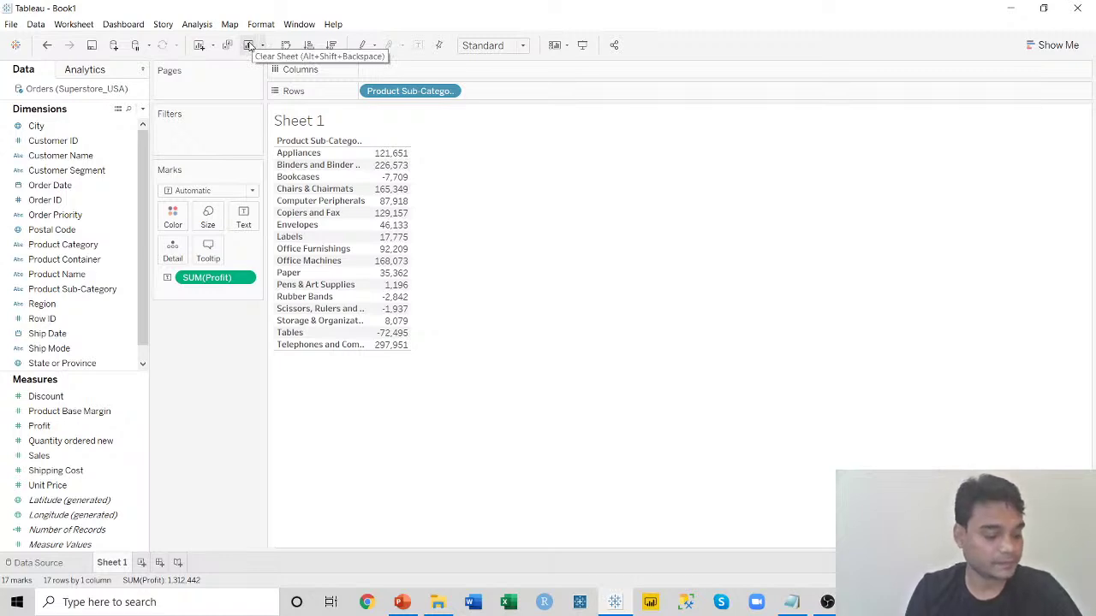
# Clear the sheet and rebuild the table by adding Product Sub-Category and Profit with their default placement.
pyautogui.click(247, 47)
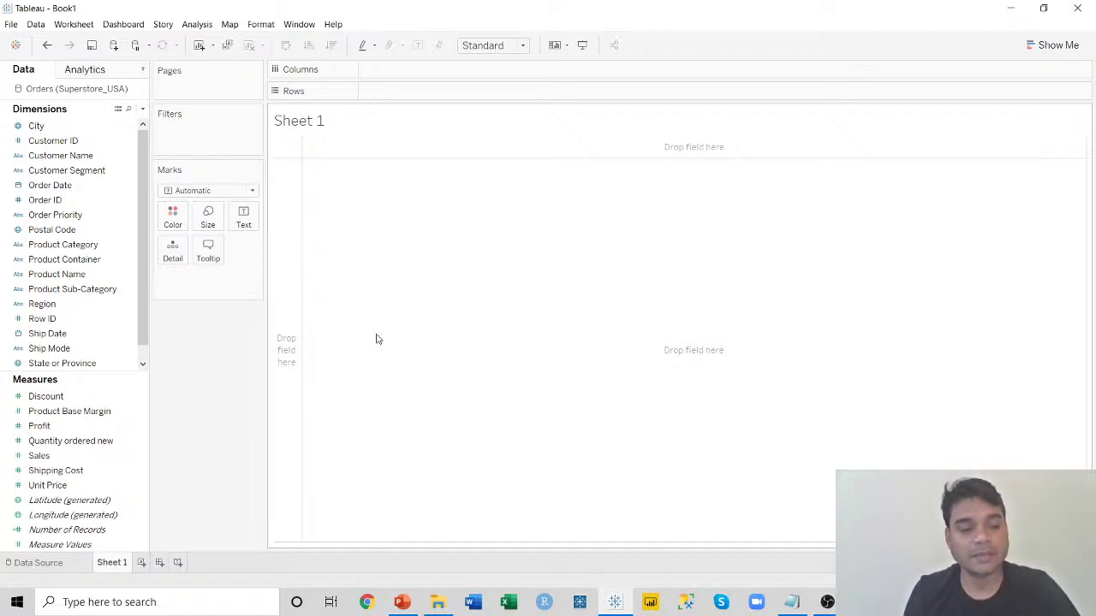
pyautogui.doubleClick(81, 289)
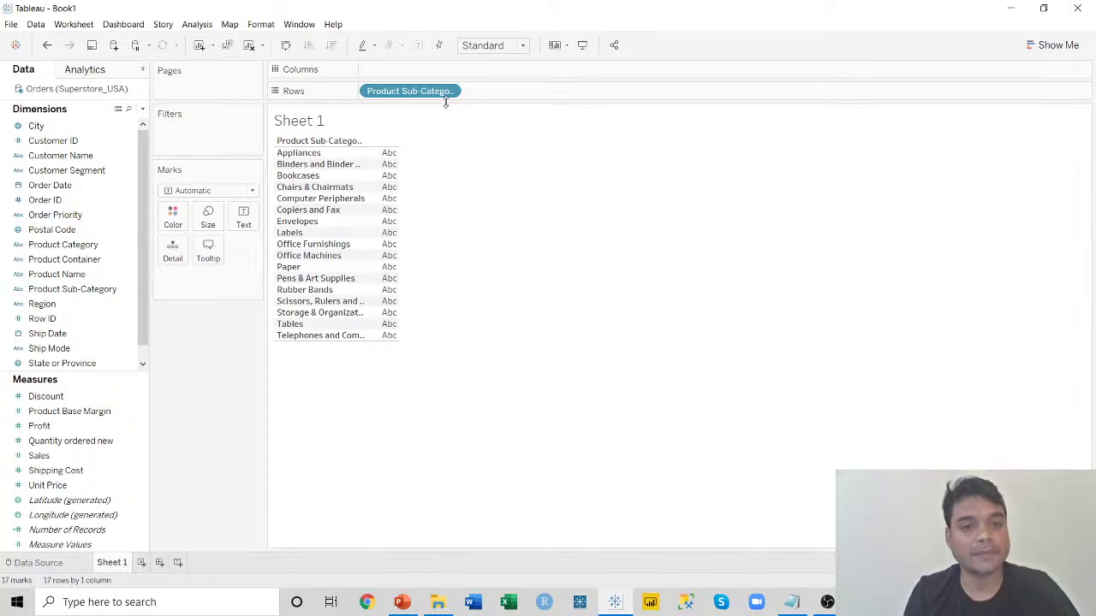
pyautogui.click(45, 426)
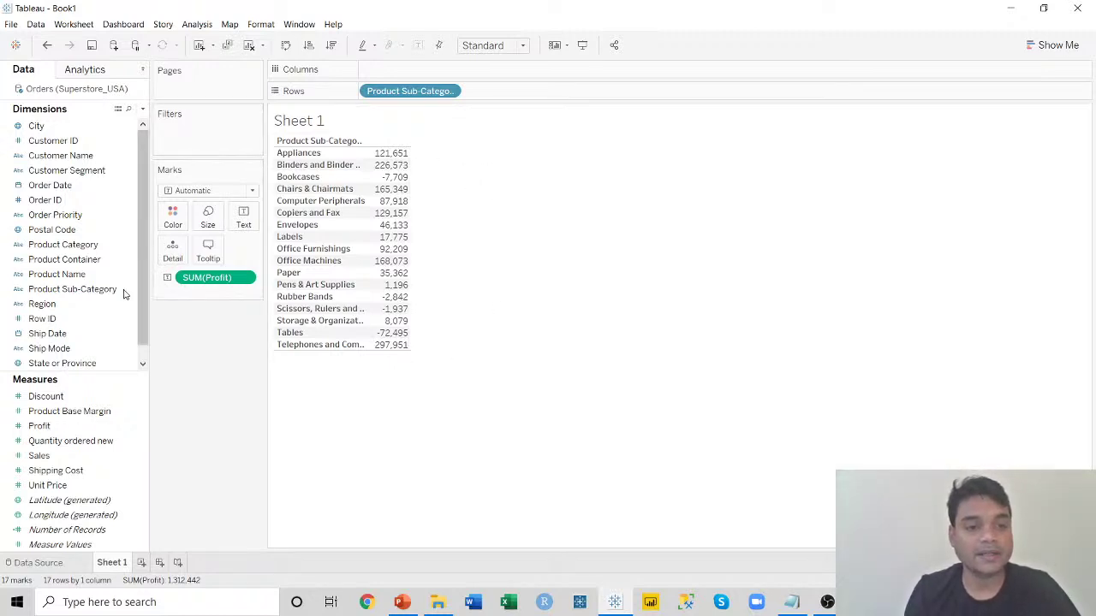
pyautogui.click(53, 247)
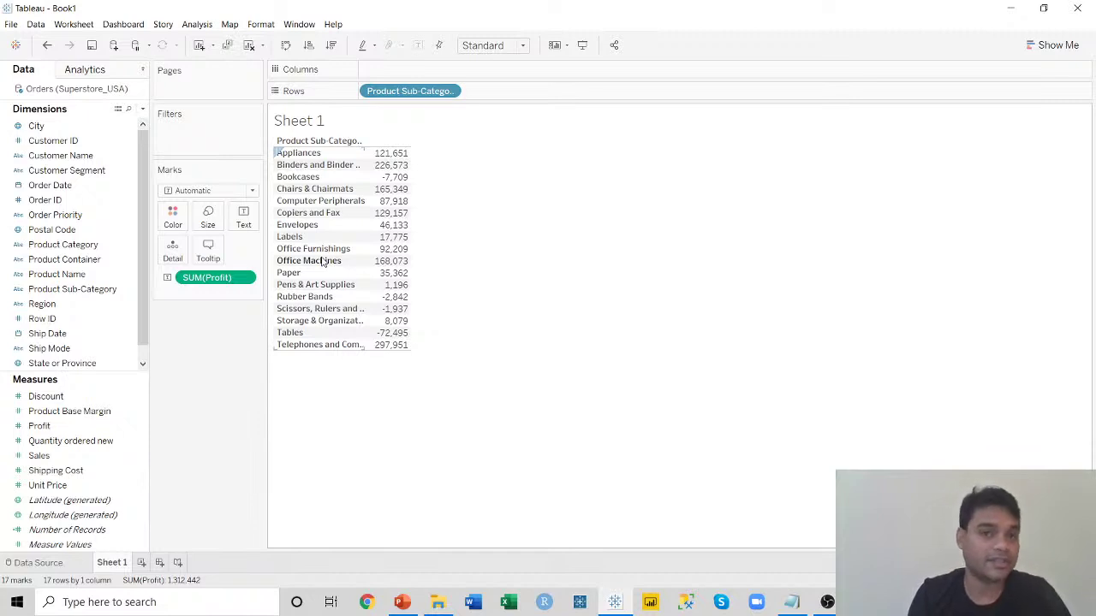
# Clear the sheet and create a Show Me text table from Product Sub-Category and Profit selected together.
pyautogui.click(248, 44)
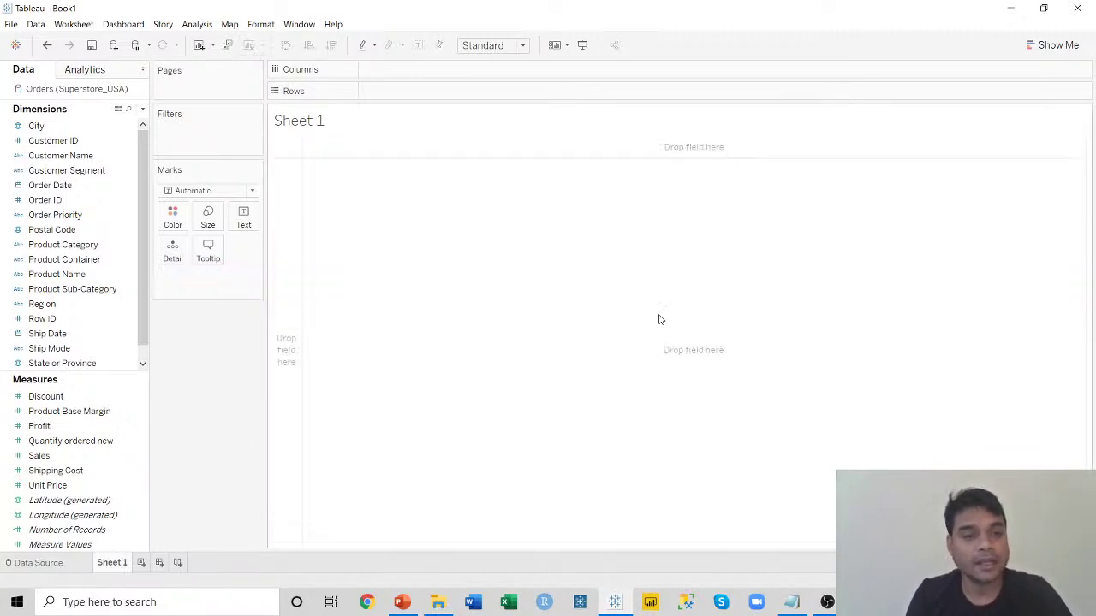
pyautogui.click(85, 291)
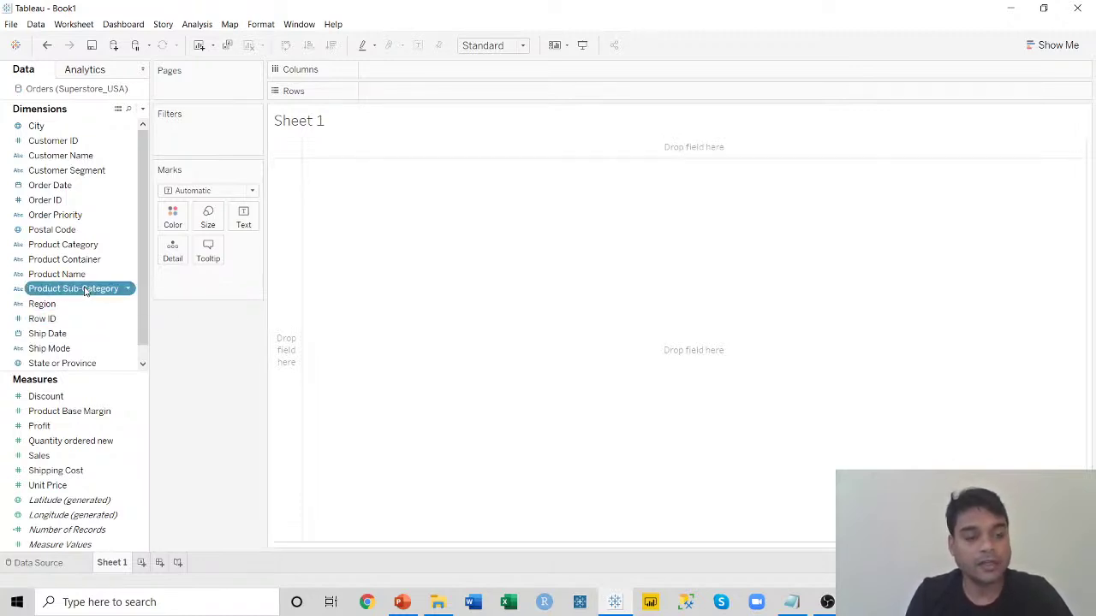
pyautogui.keyDown('ctrl'); pyautogui.click(47, 427); pyautogui.keyUp('ctrl')
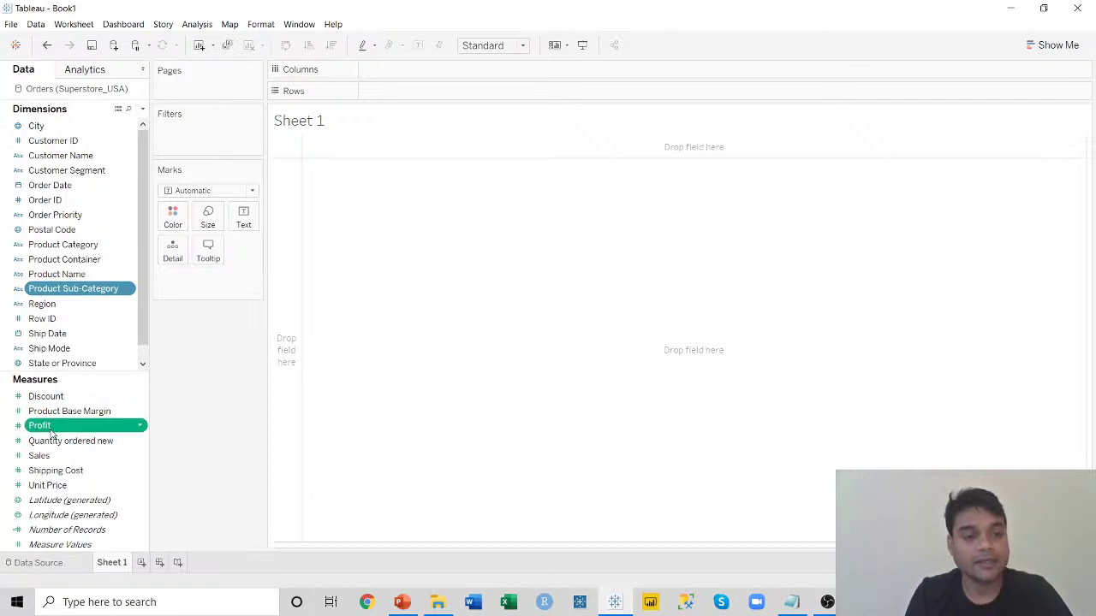
pyautogui.click(1052, 49)
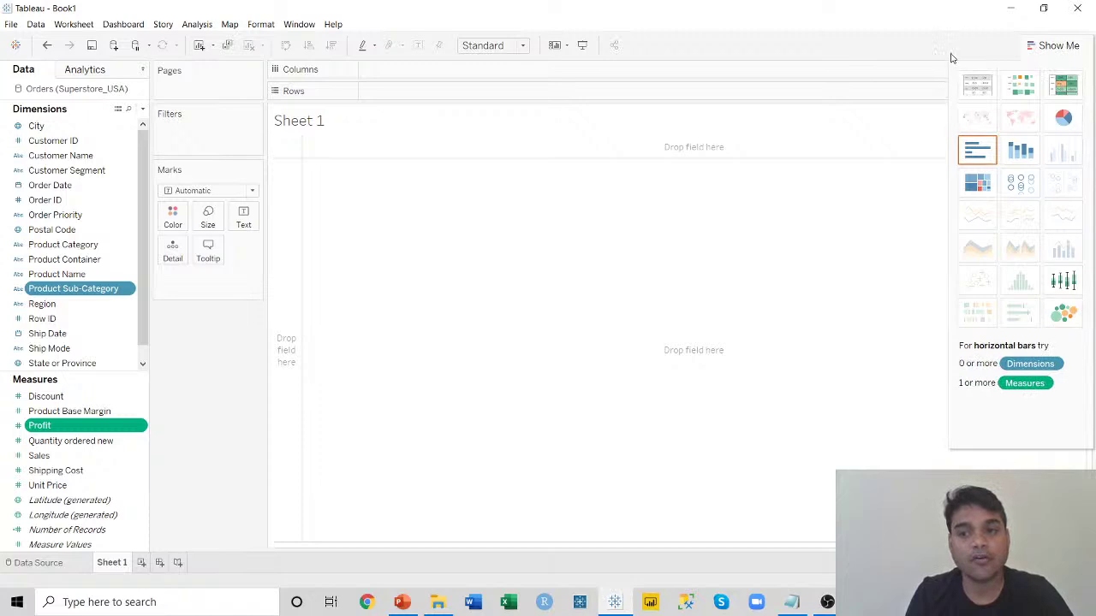
pyautogui.click(828, 460)
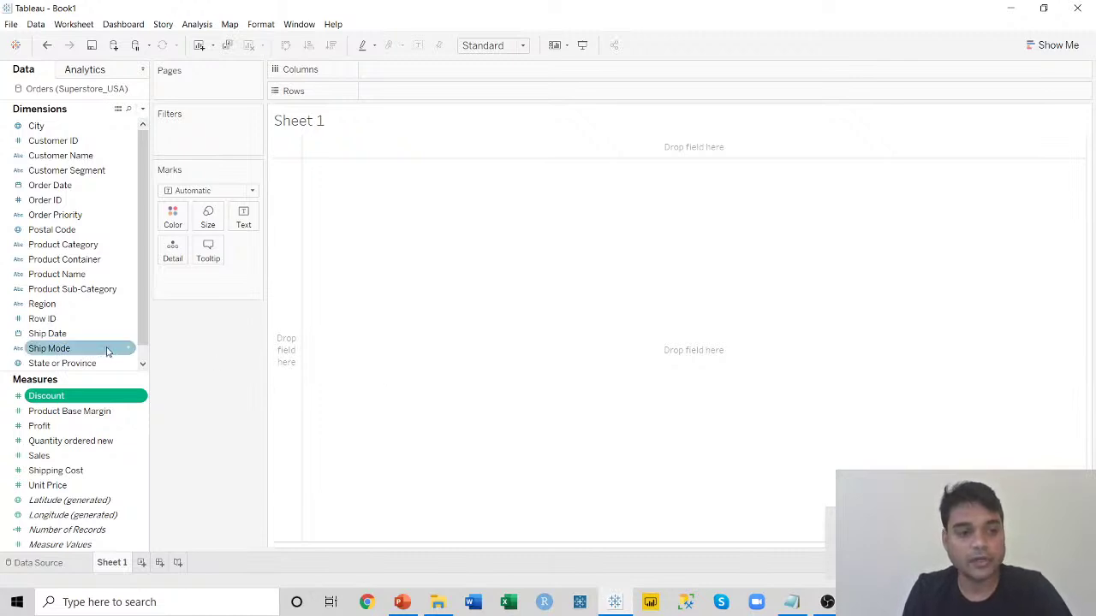
pyautogui.click(71, 290)
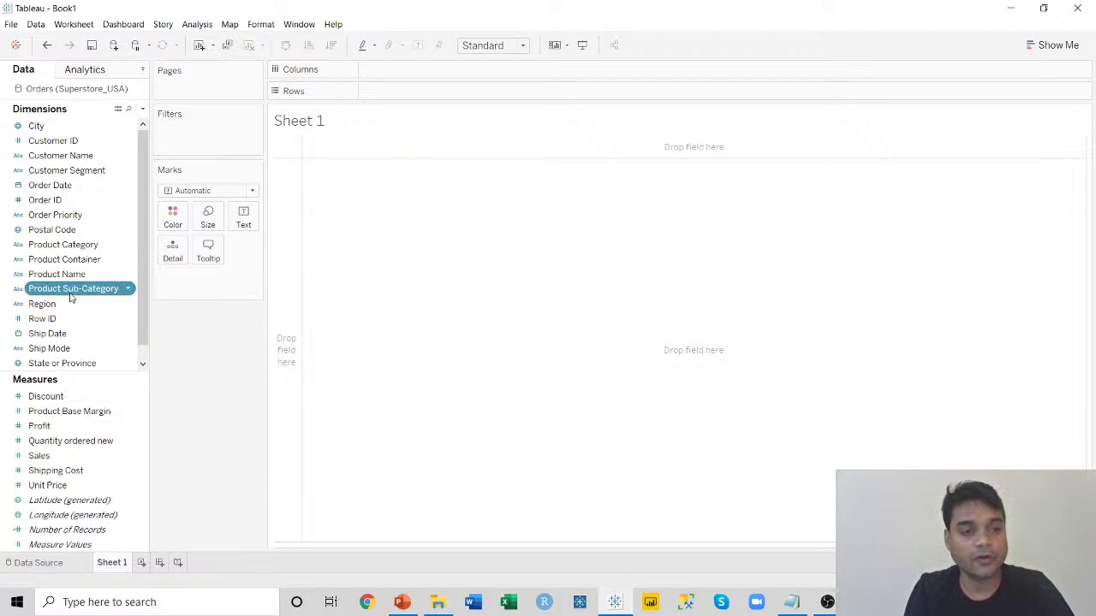
pyautogui.keyDown('ctrl'); pyautogui.click(51, 426); pyautogui.keyUp('ctrl')
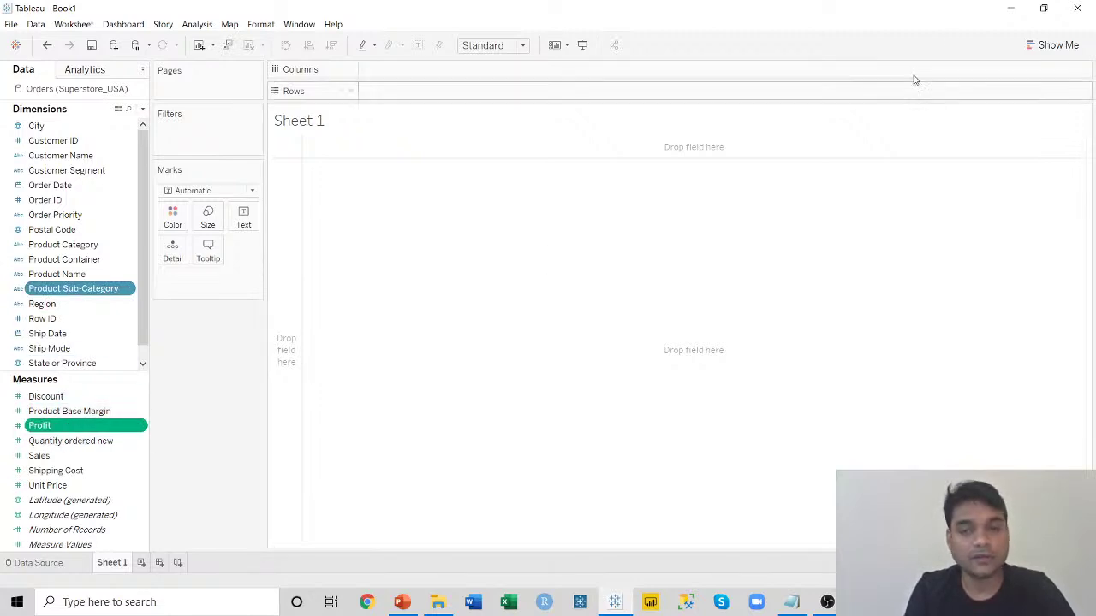
pyautogui.click(1060, 47)
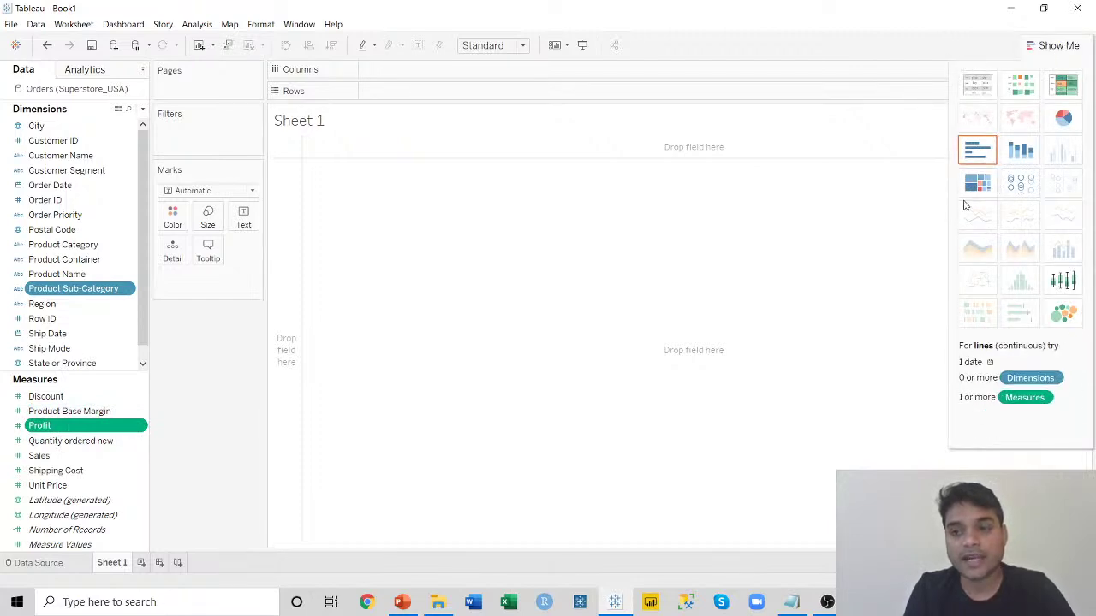
pyautogui.click(980, 88)
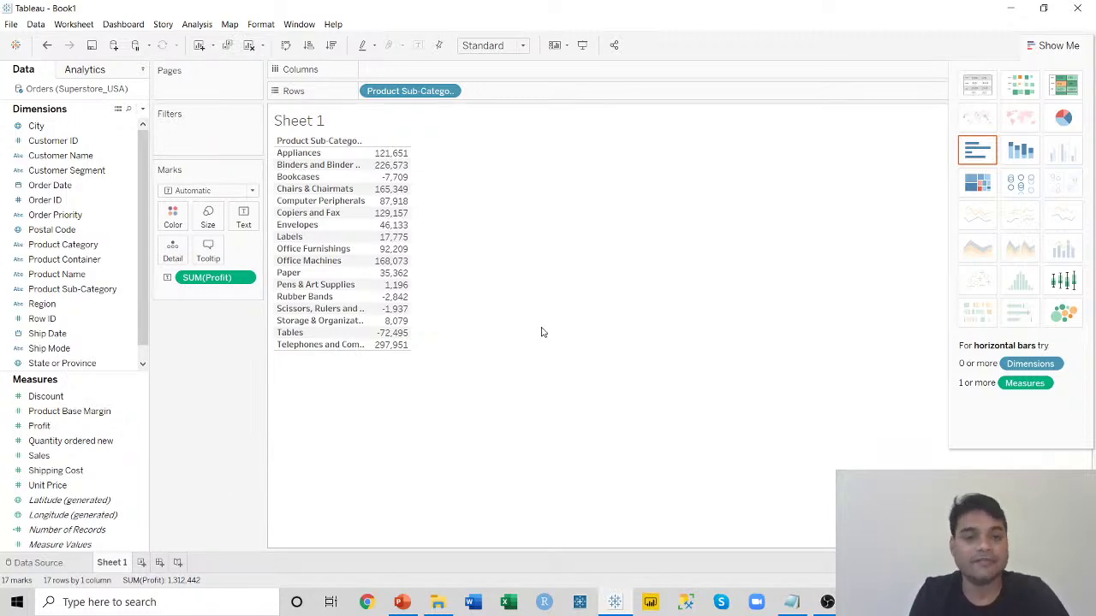
# Clear the sheet and create a Show Me text table of Profit and Shipping Cost by Product Sub-Category.
pyautogui.click(247, 44)
pyautogui.click(1058, 45)
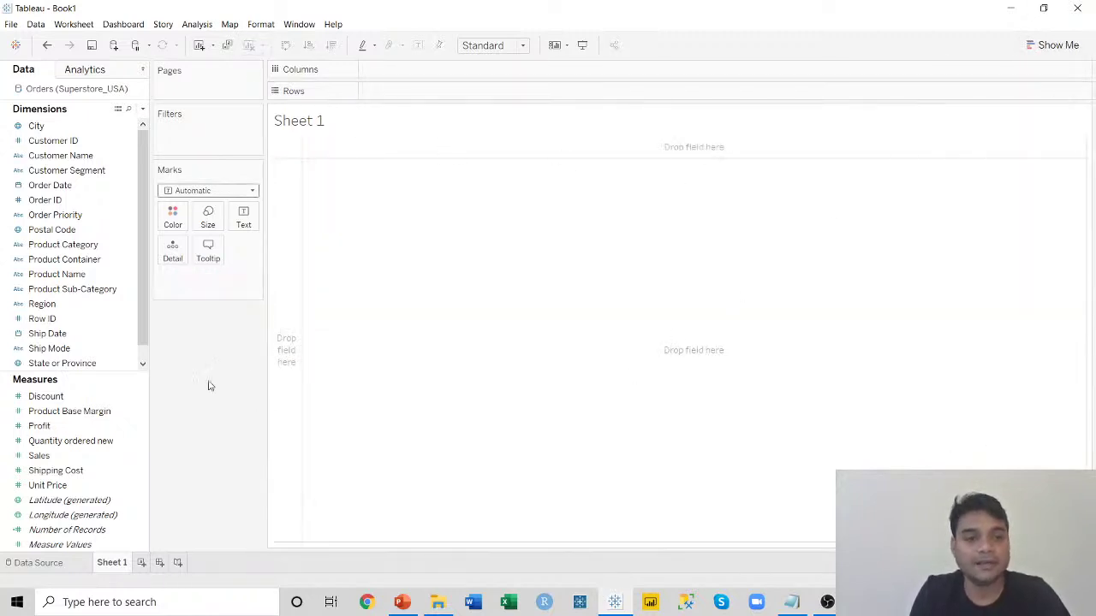
pyautogui.click(70, 293)
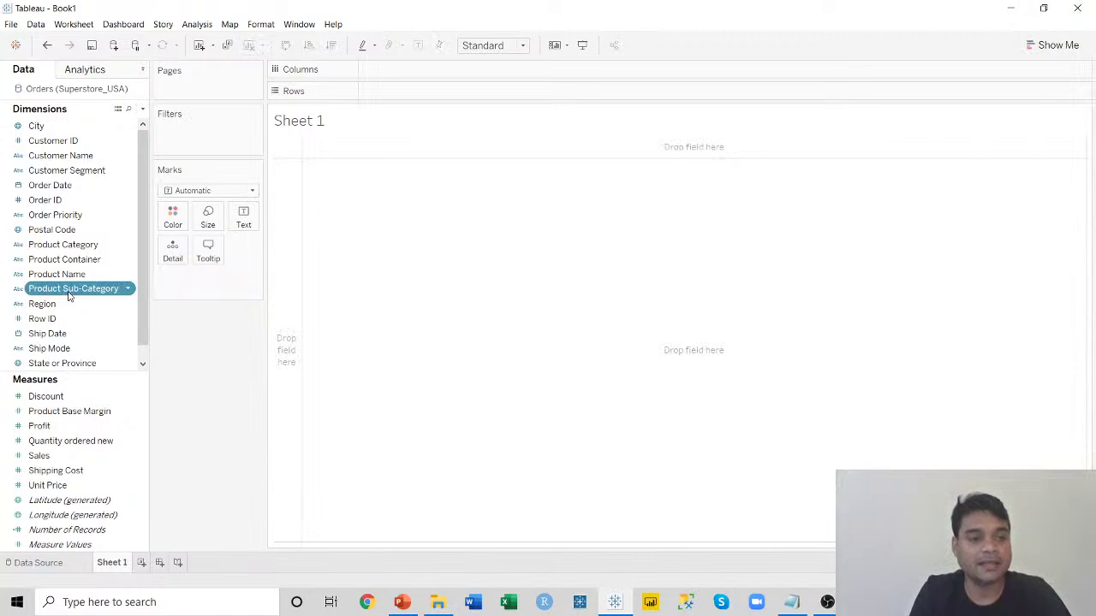
pyautogui.keyDown('ctrl'); pyautogui.click(56, 427); pyautogui.keyUp('ctrl')
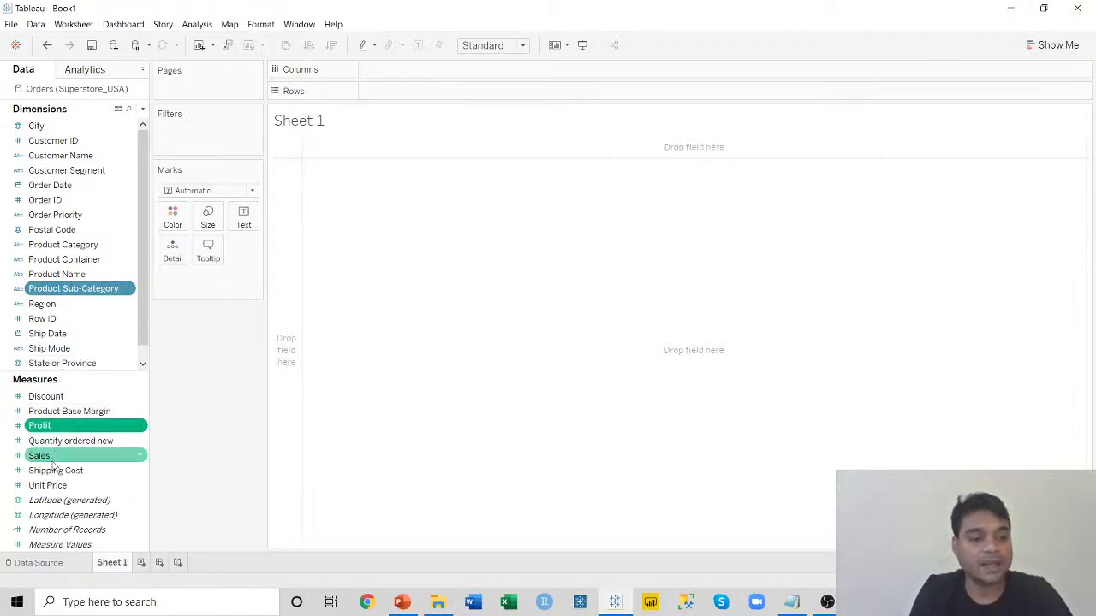
pyautogui.keyDown('ctrl'); pyautogui.click(57, 471); pyautogui.keyUp('ctrl')
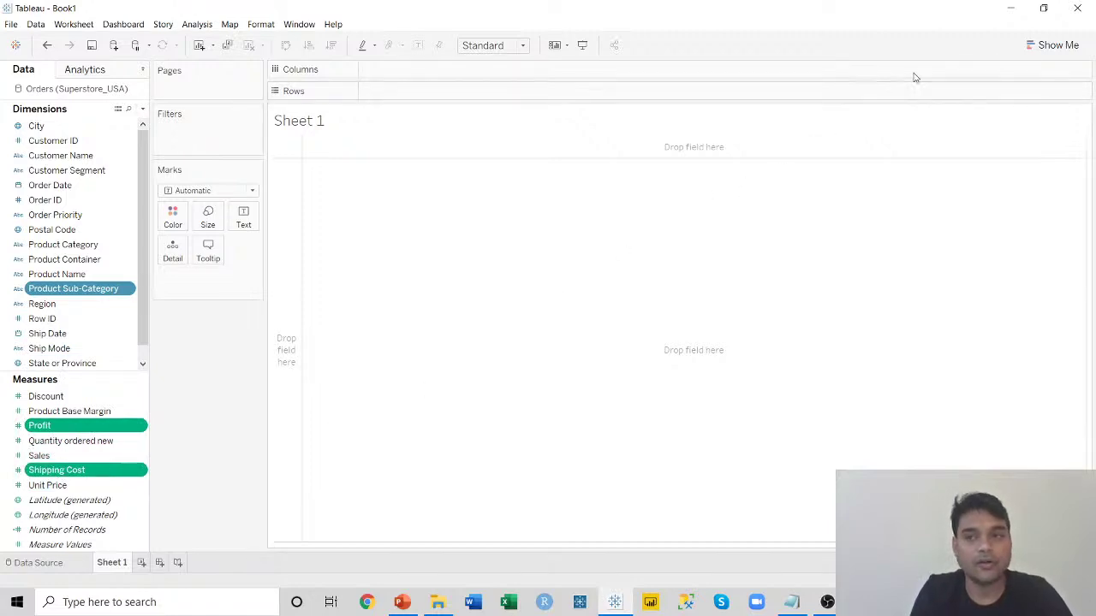
pyautogui.click(1047, 46)
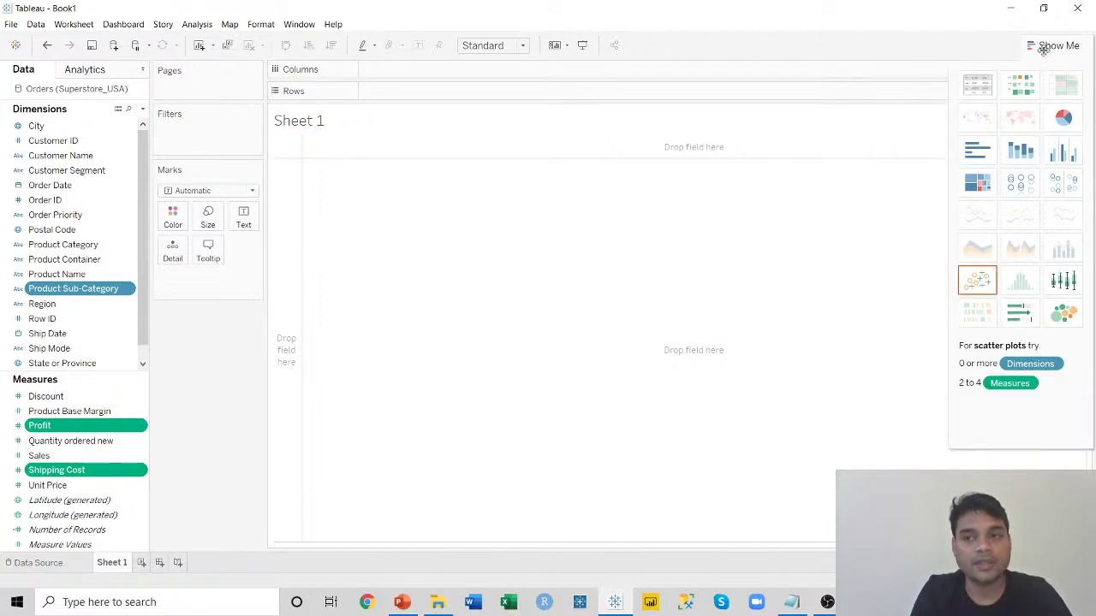
pyautogui.click(977, 85)
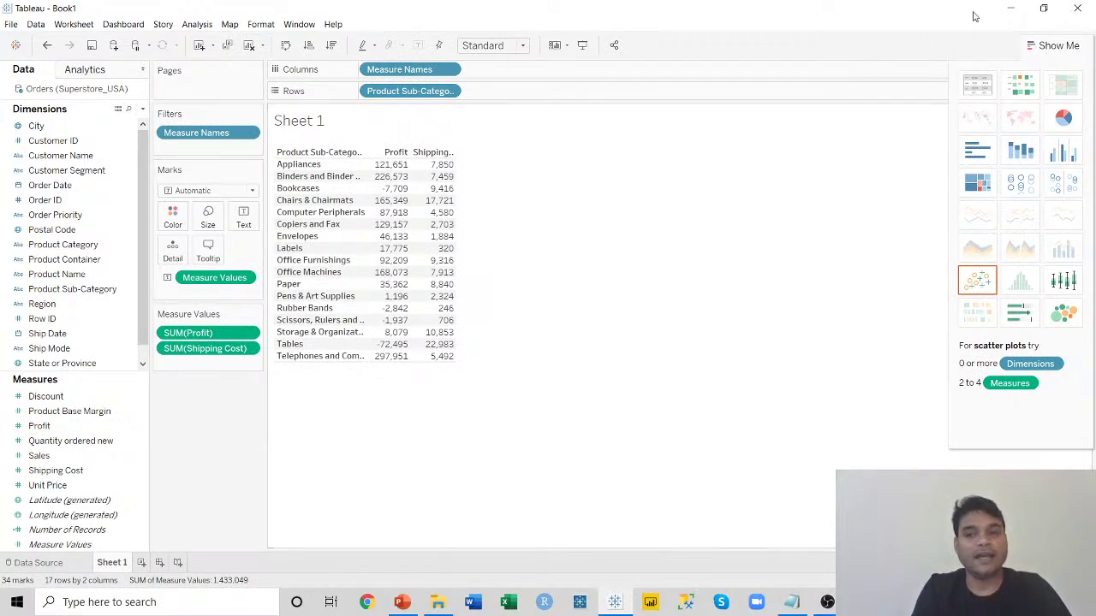
pyautogui.click(1057, 44)
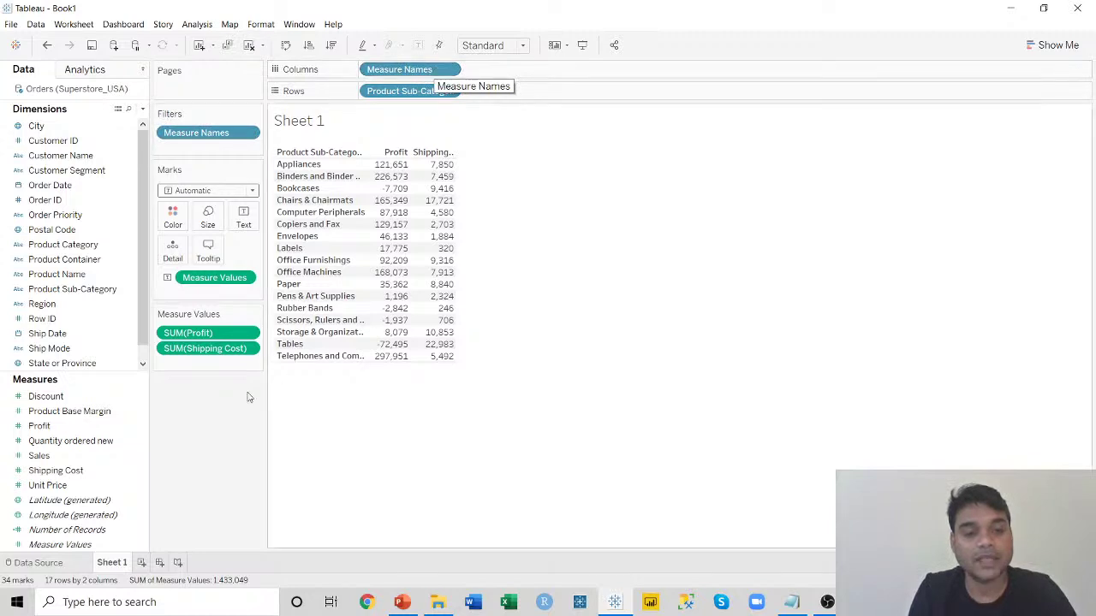
# Remove Shipping Cost from the table's measure values and locate the Measure Names field among the dimensions.
pyautogui.moveTo(204, 348); pyautogui.dragTo(85, 443)
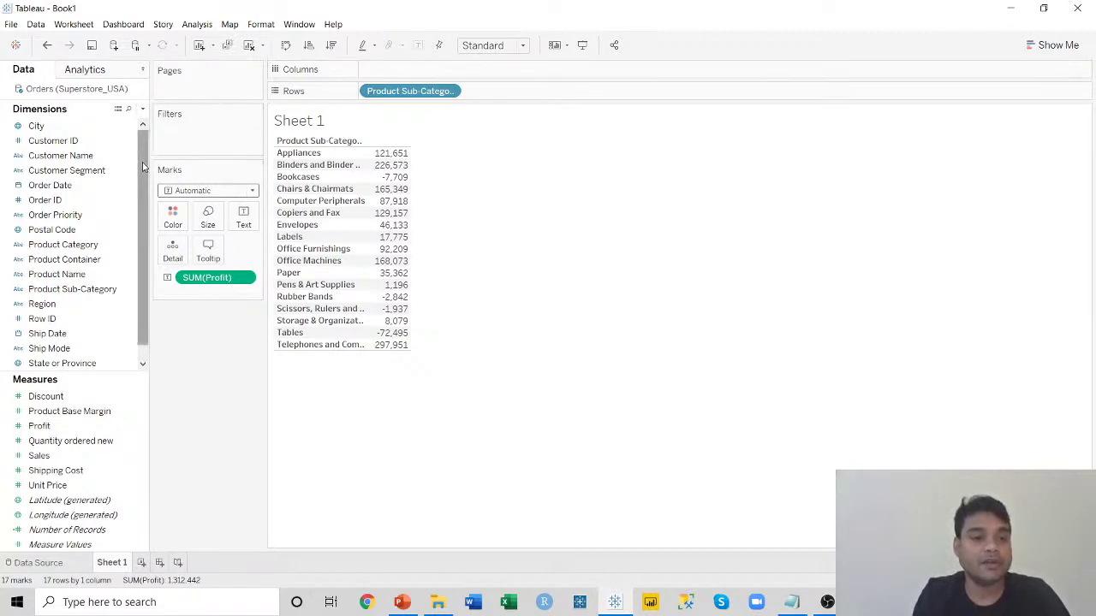
pyautogui.scroll(-1, 143, 169)
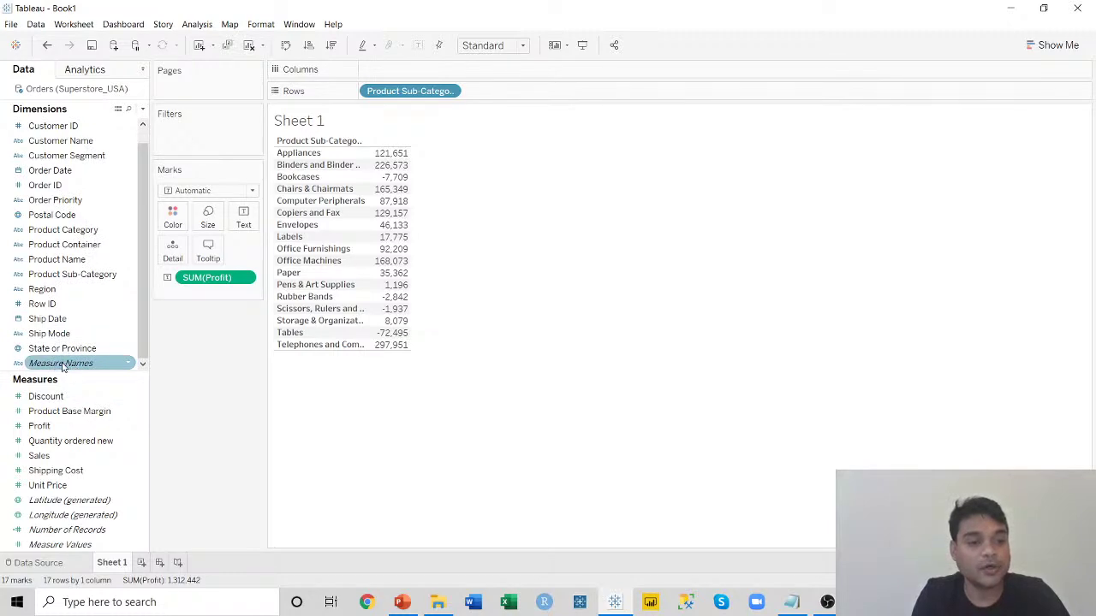
pyautogui.moveTo(61, 367)
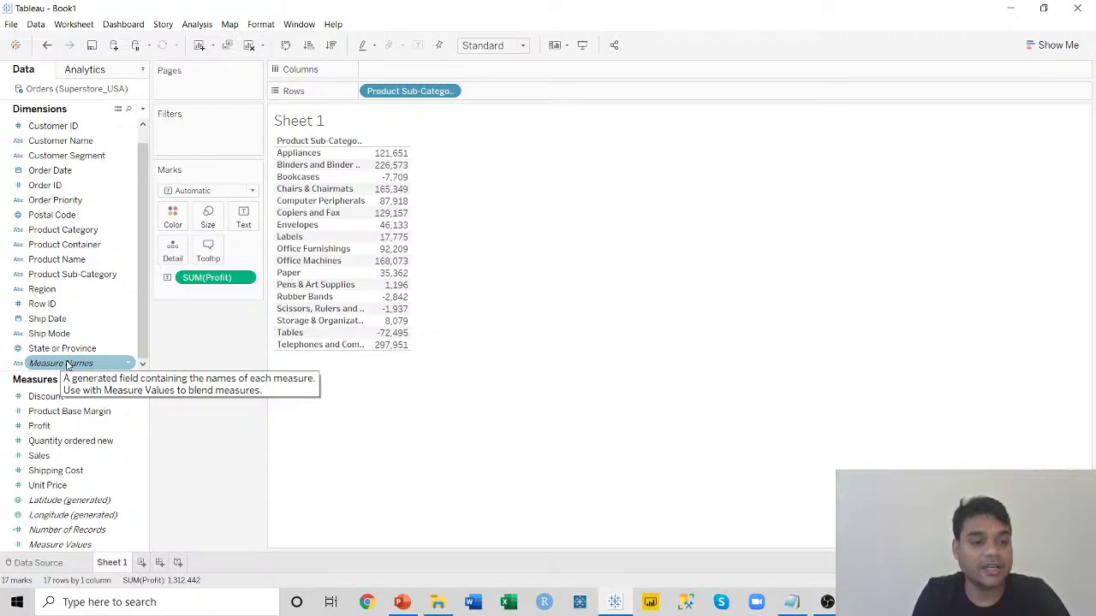
# Examine the list of measures, including the generated Latitude, Longitude, Number of Records and Measure Values fields.
pyautogui.click(129, 475)
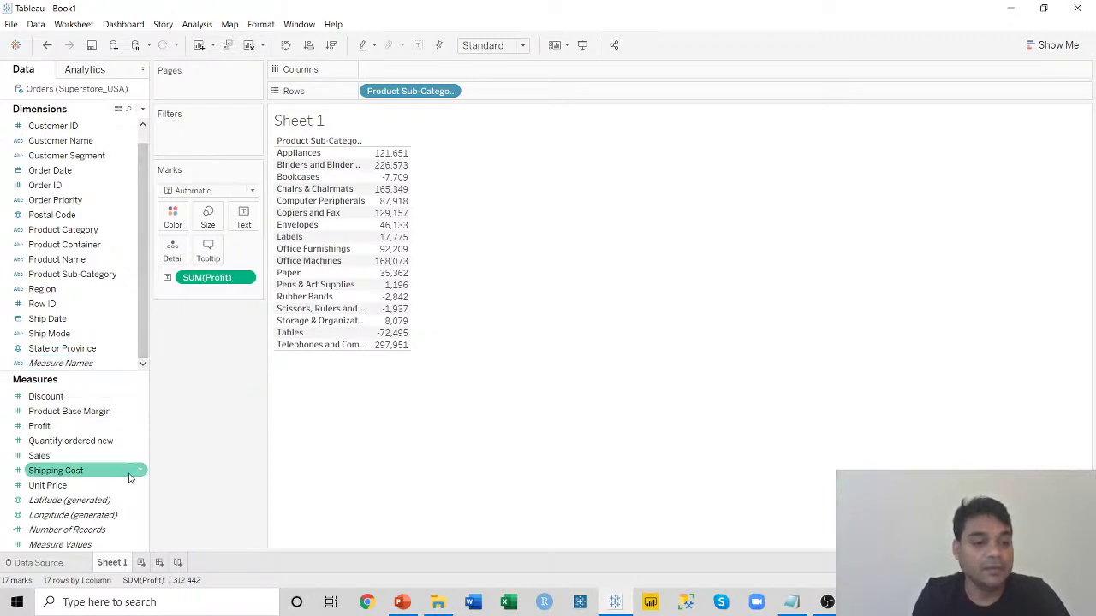
pyautogui.click(39, 458)
pyautogui.click(49, 473)
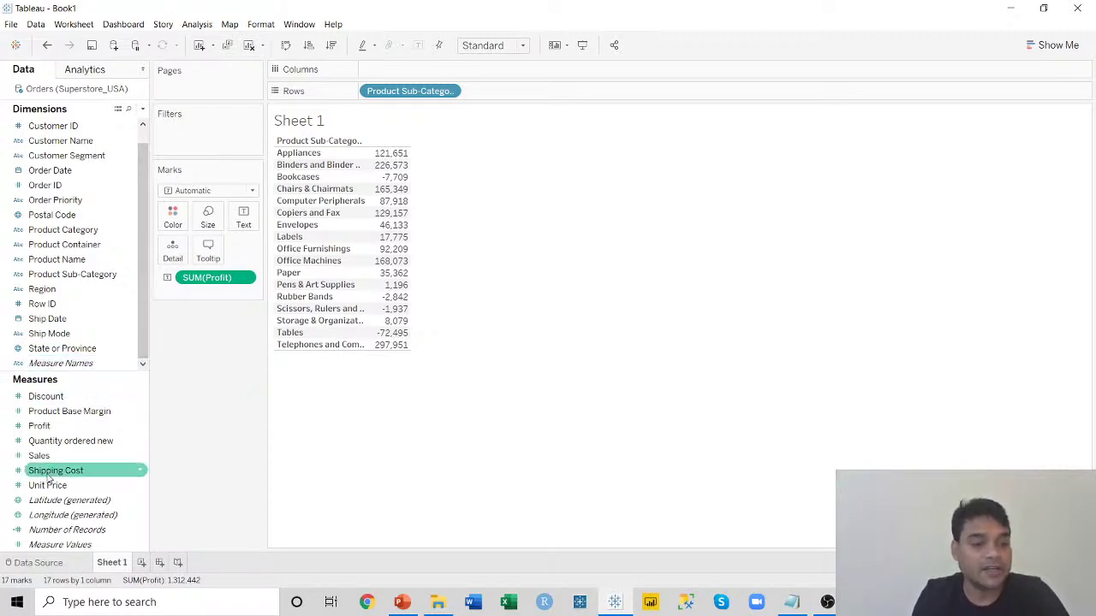
pyautogui.click(37, 461)
pyautogui.click(38, 503)
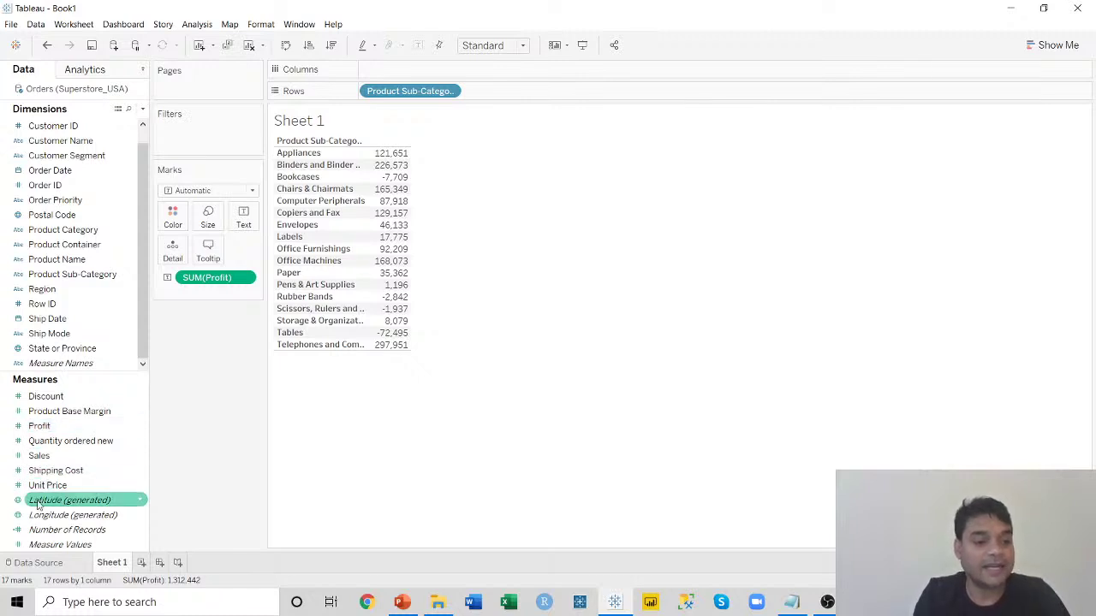
pyautogui.click(39, 515)
pyautogui.click(43, 545)
pyautogui.click(103, 531)
pyautogui.click(83, 545)
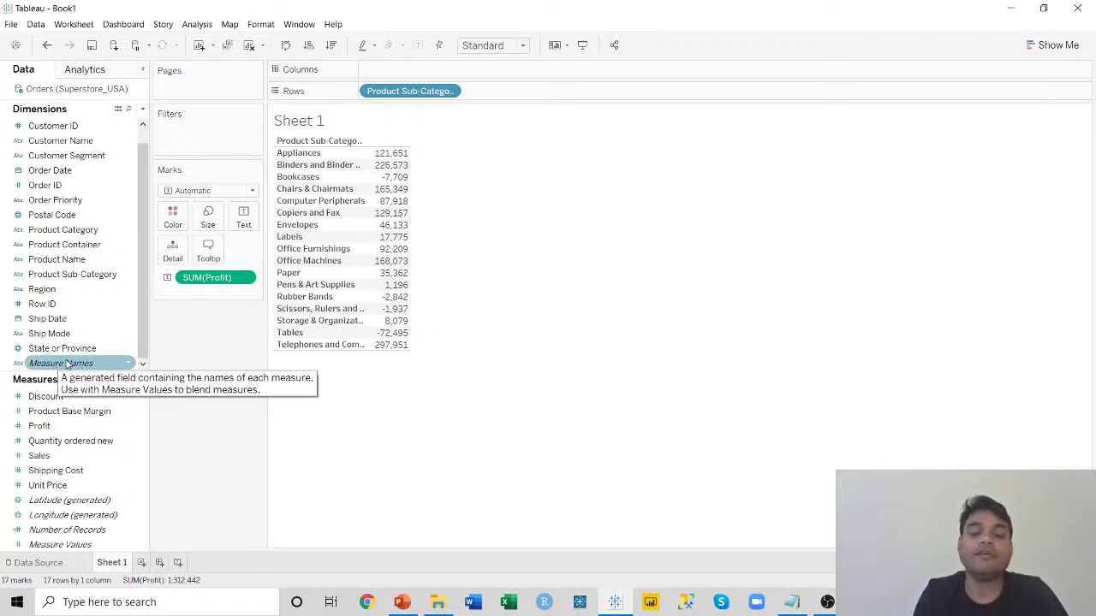
# Review the columns of the Orders source data, return to Sheet 1 and compare them with the generated fields.
pyautogui.click(36, 562)
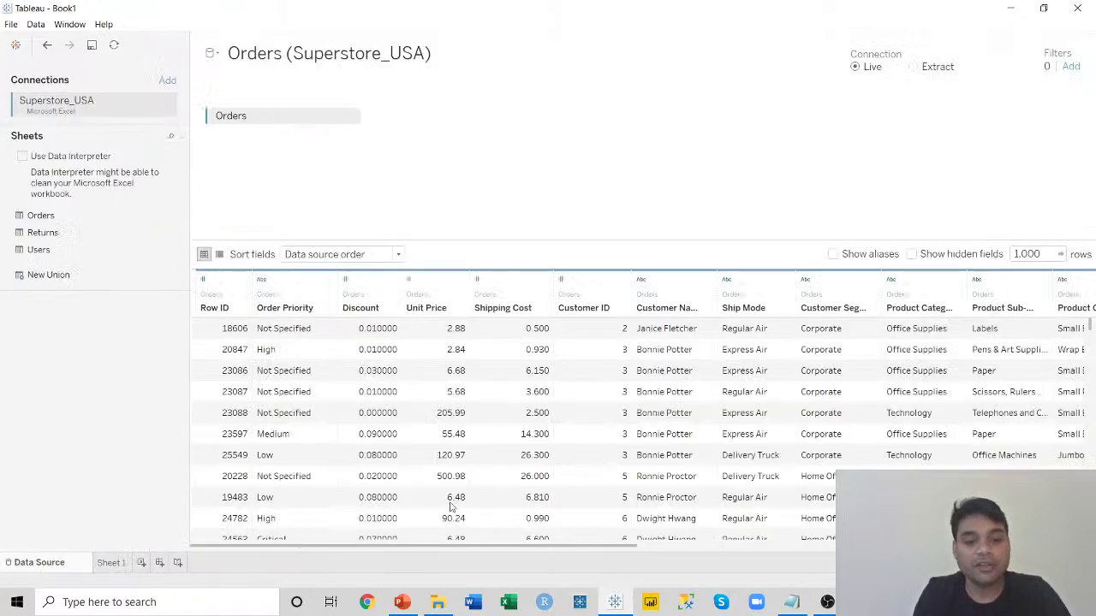
pyautogui.moveTo(483, 551)
pyautogui.mouseDown()
pyautogui.moveTo(927, 548)
pyautogui.moveTo(477, 552)
pyautogui.mouseUp()
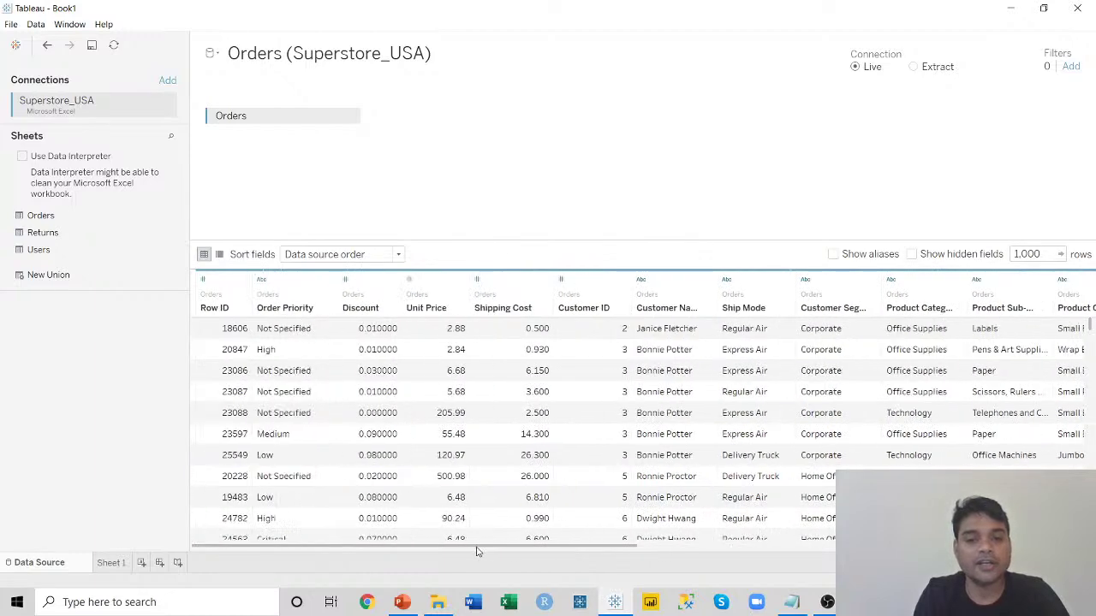
pyautogui.click(109, 565)
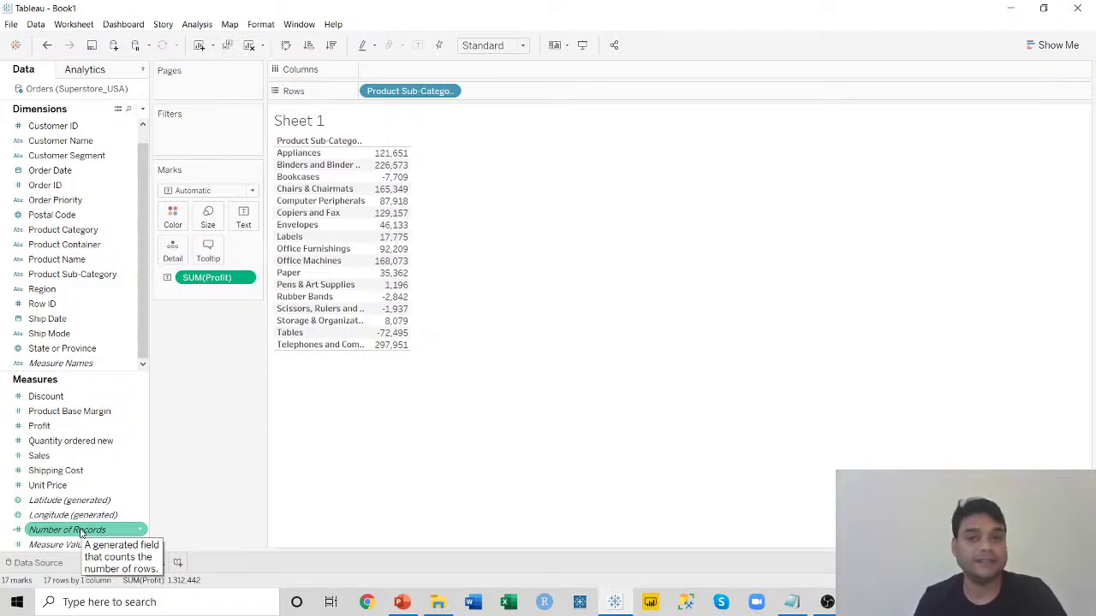
pyautogui.click(92, 504)
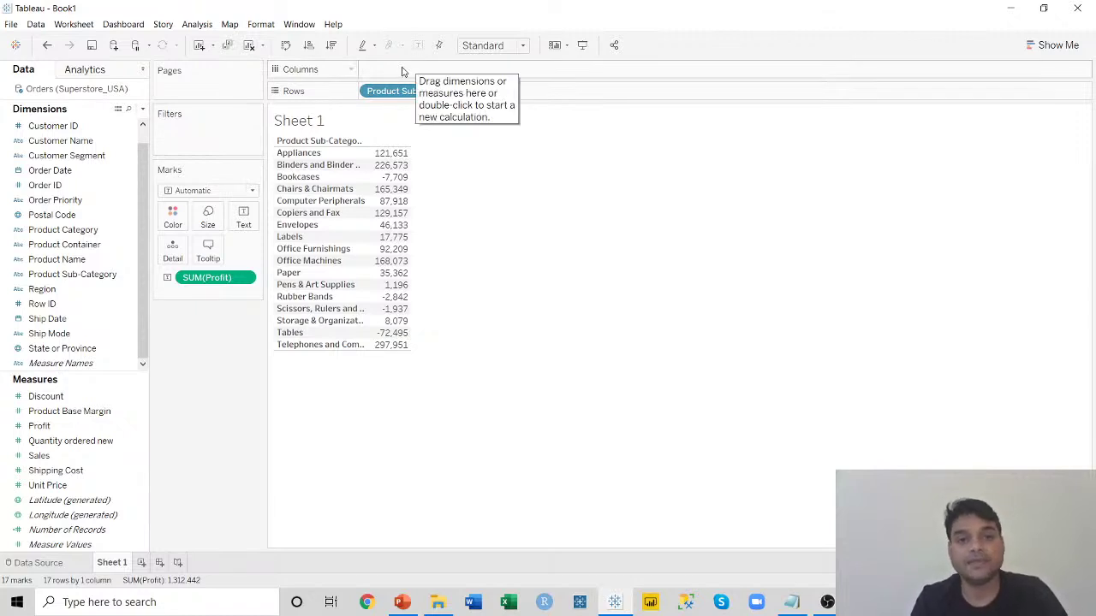
# Clear the sheet and create a Show Me text table from Product Sub-Category, Profit and Shipping Cost selected together.
pyautogui.click(248, 44)
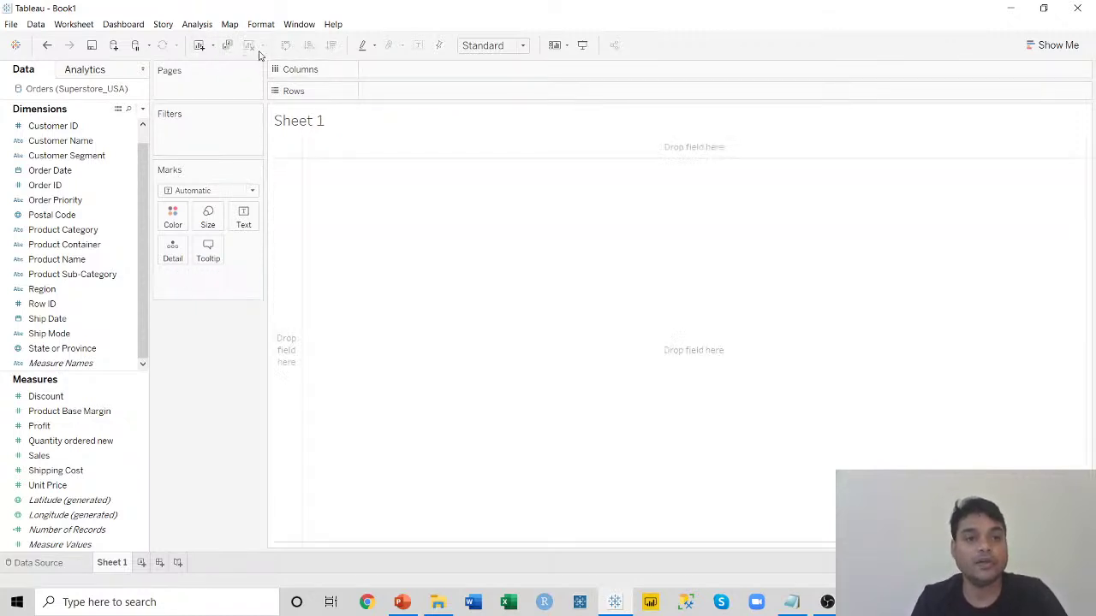
pyautogui.click(39, 274)
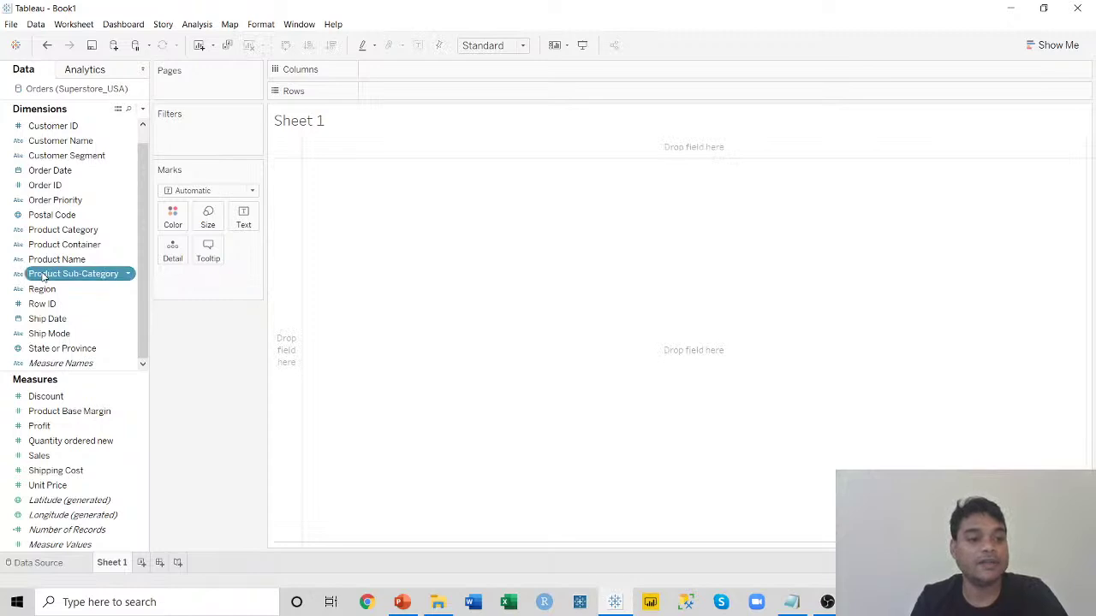
pyautogui.keyDown('ctrl'); pyautogui.click(55, 426); pyautogui.keyUp('ctrl')
pyautogui.keyDown('ctrl'); pyautogui.click(56, 471); pyautogui.keyUp('ctrl')
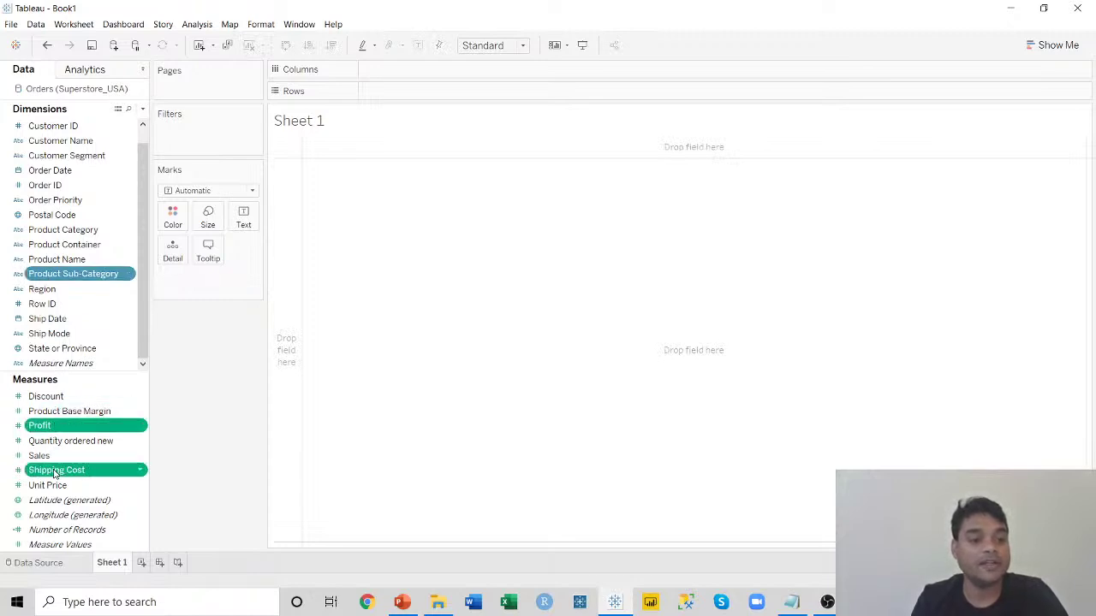
pyautogui.click(1062, 44)
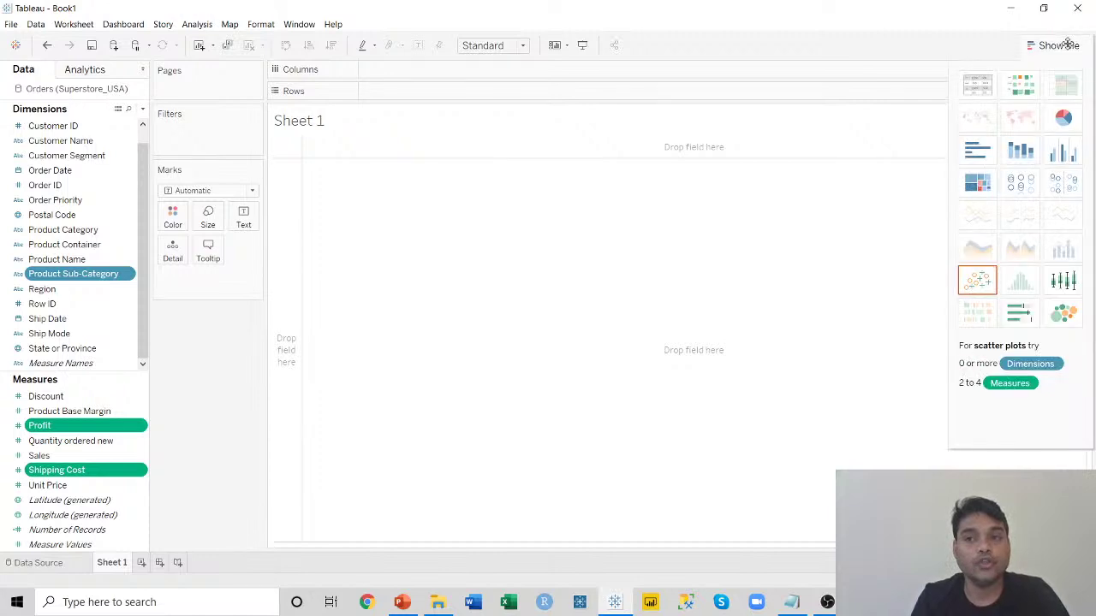
pyautogui.click(981, 94)
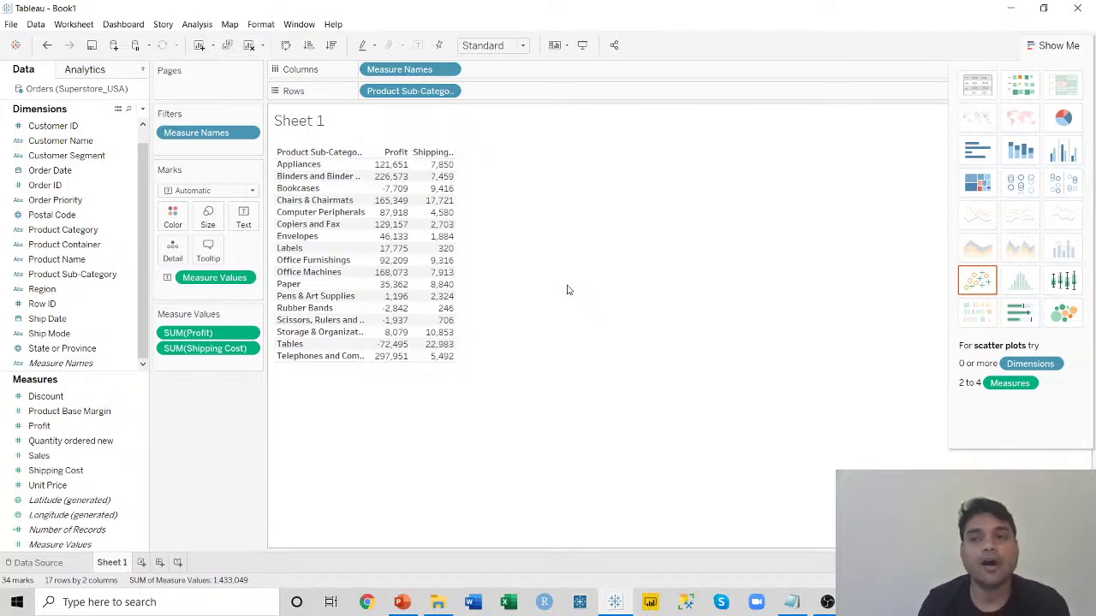
pyautogui.click(1062, 45)
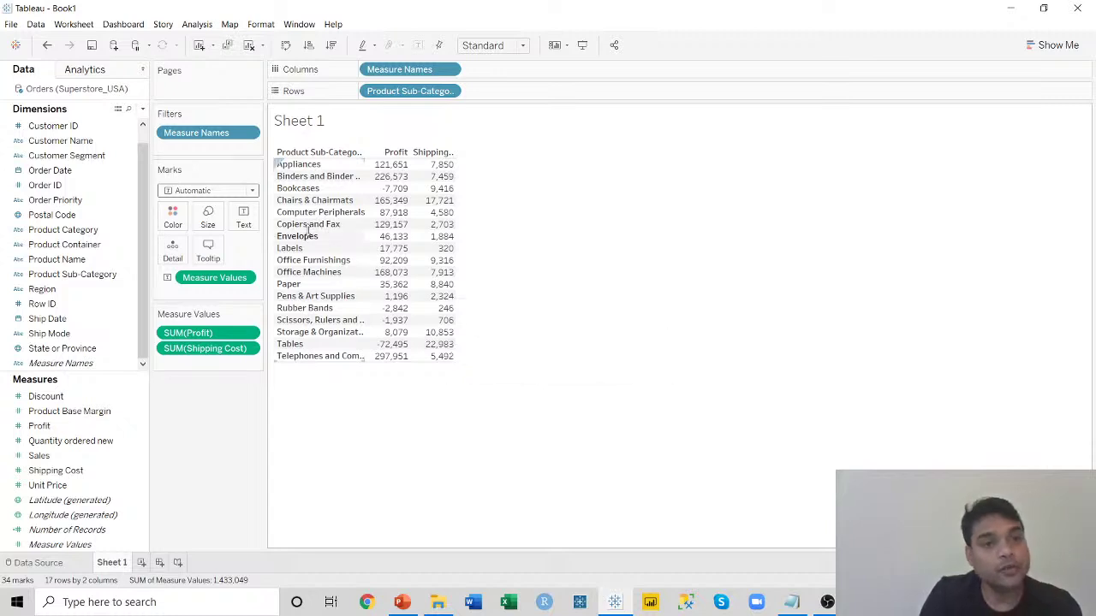
# Add column grand totals to the text table and widen the Product Sub-Category column.
pyautogui.click(189, 28)
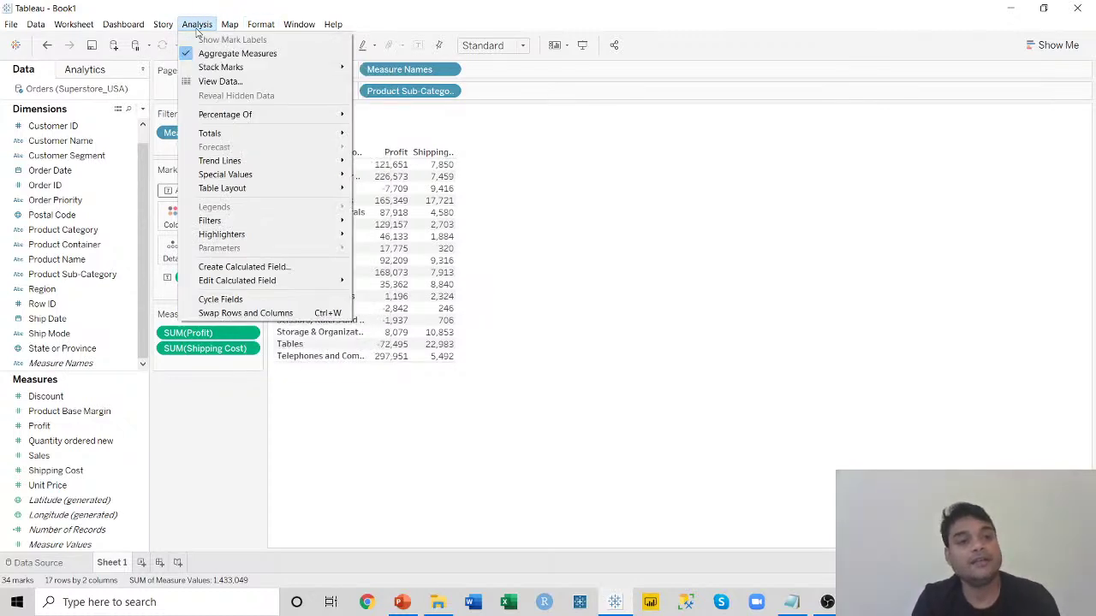
pyautogui.moveTo(209, 138)
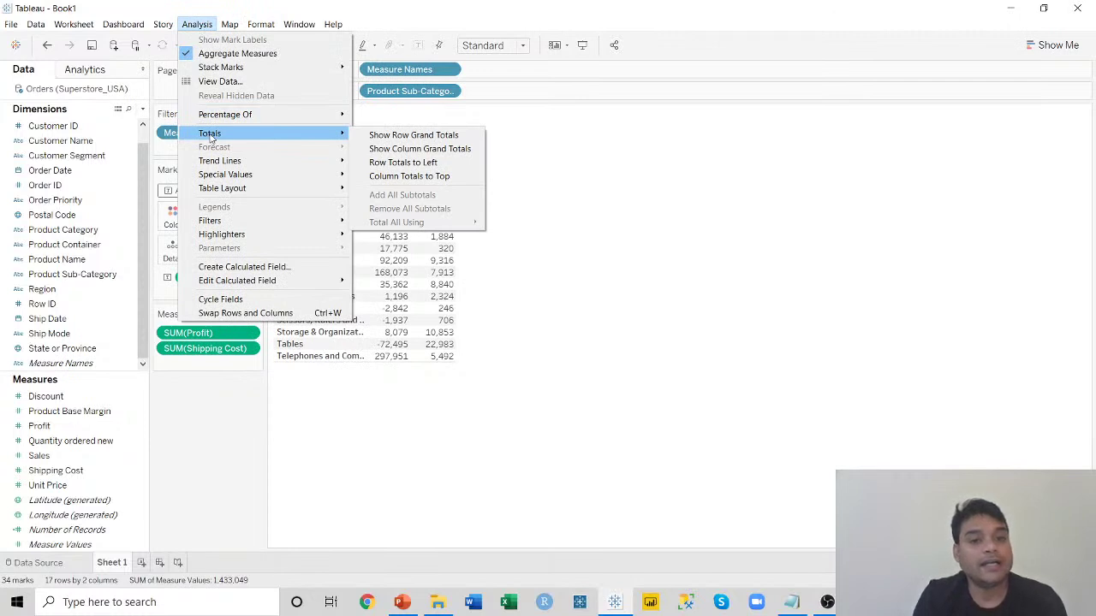
pyautogui.click(645, 357)
pyautogui.click(197, 25)
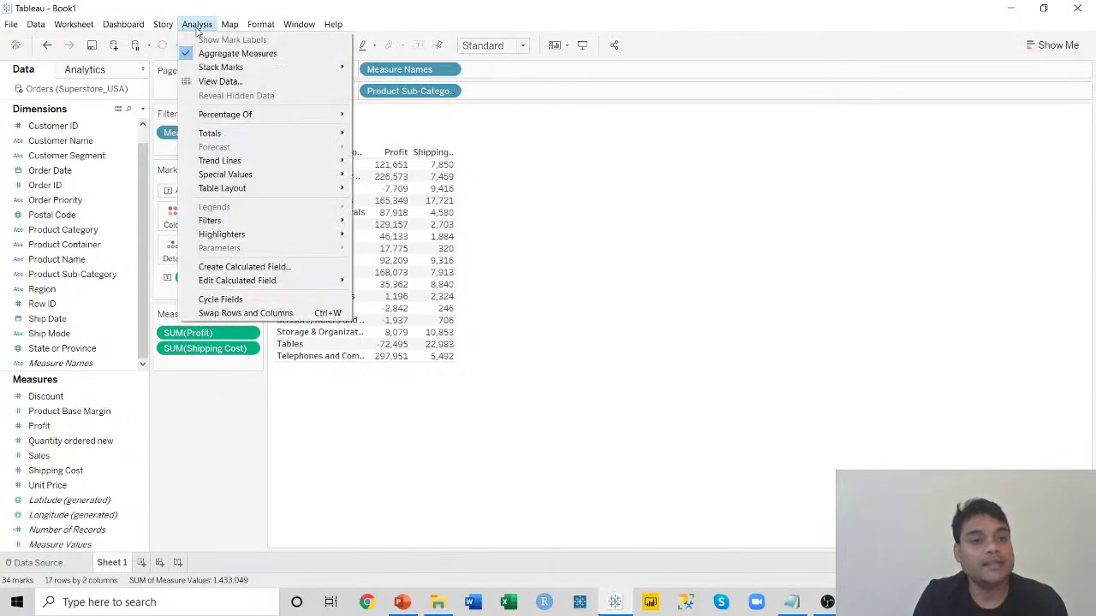
pyautogui.moveTo(224, 140)
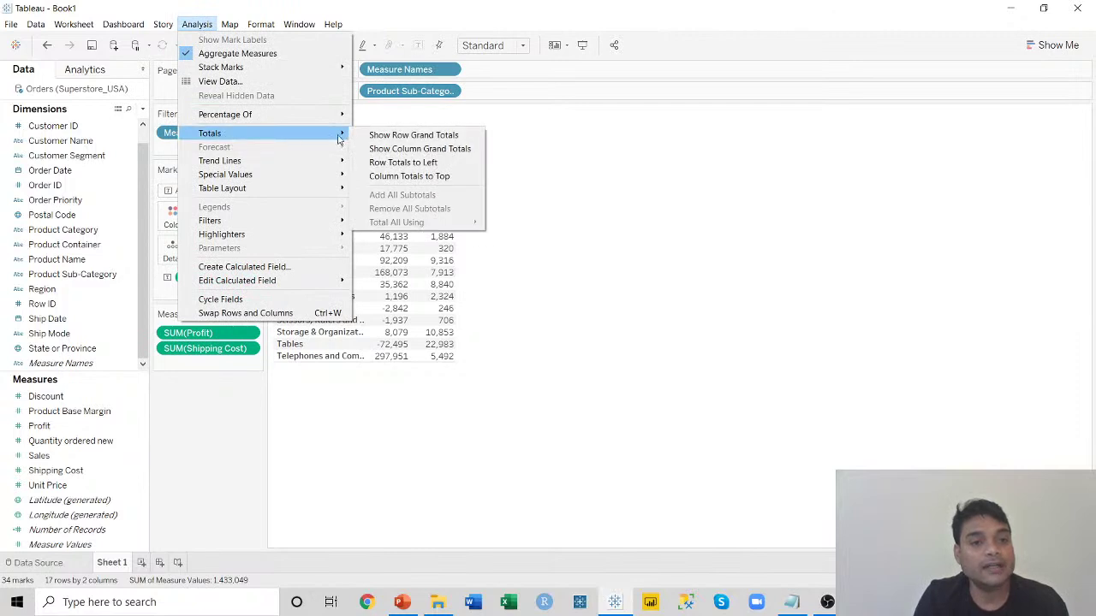
pyautogui.click(456, 151)
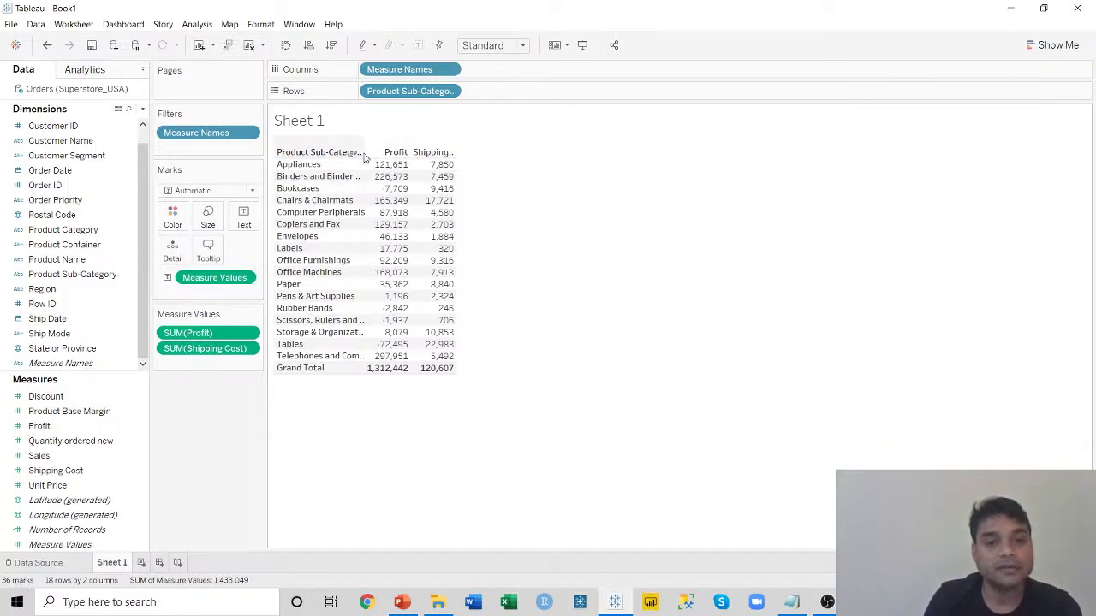
pyautogui.moveTo(366, 152); pyautogui.dragTo(403, 153)
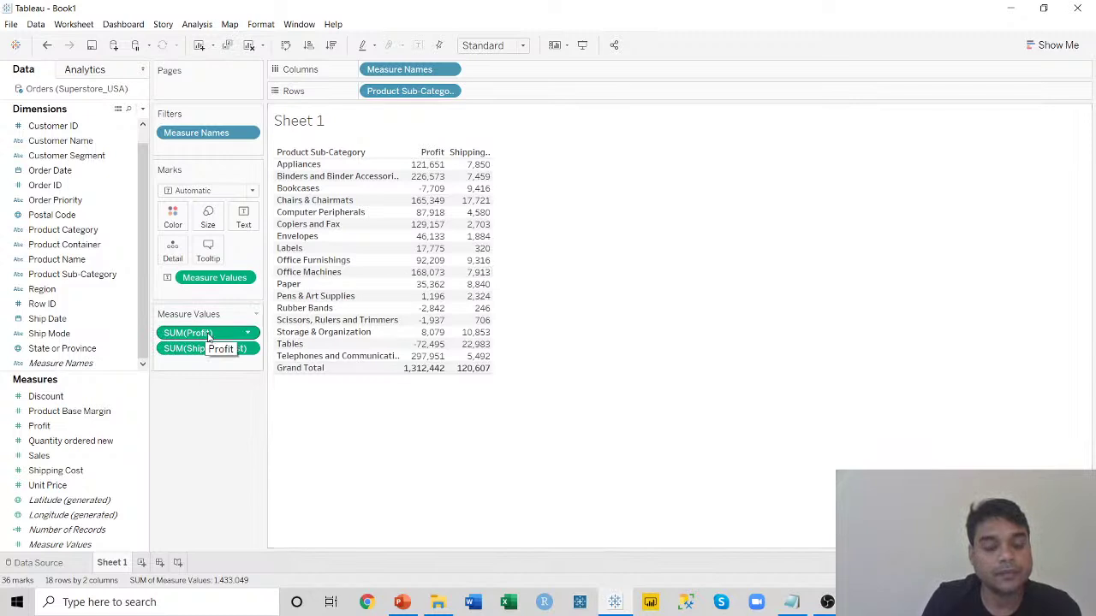
# Format the Profit measure's numbers as Currency (Custom) with a $ prefix.
pyautogui.click(249, 333)
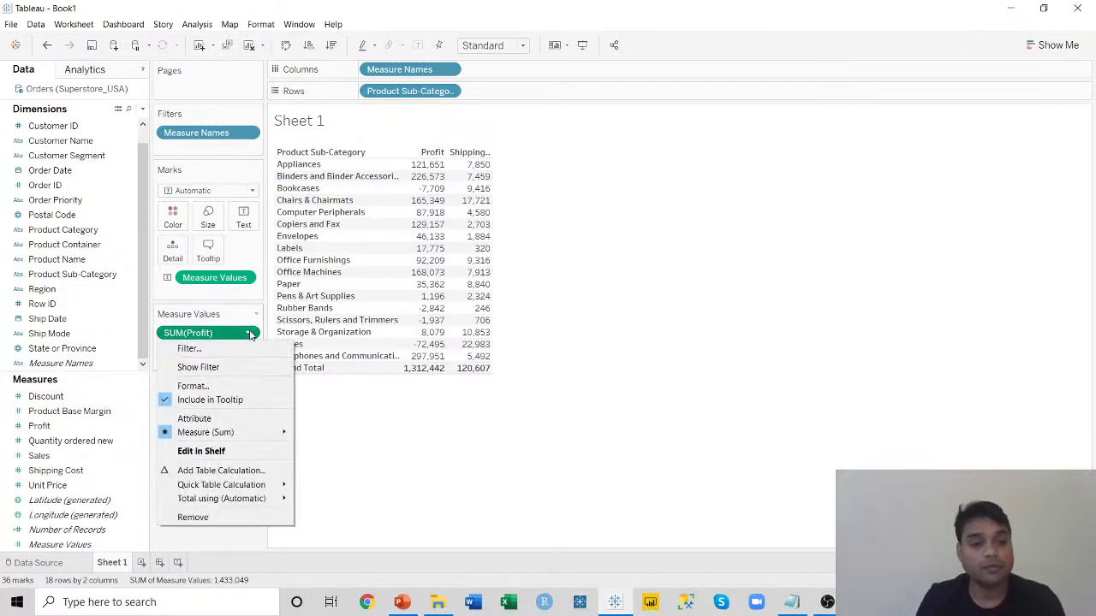
pyautogui.click(437, 459)
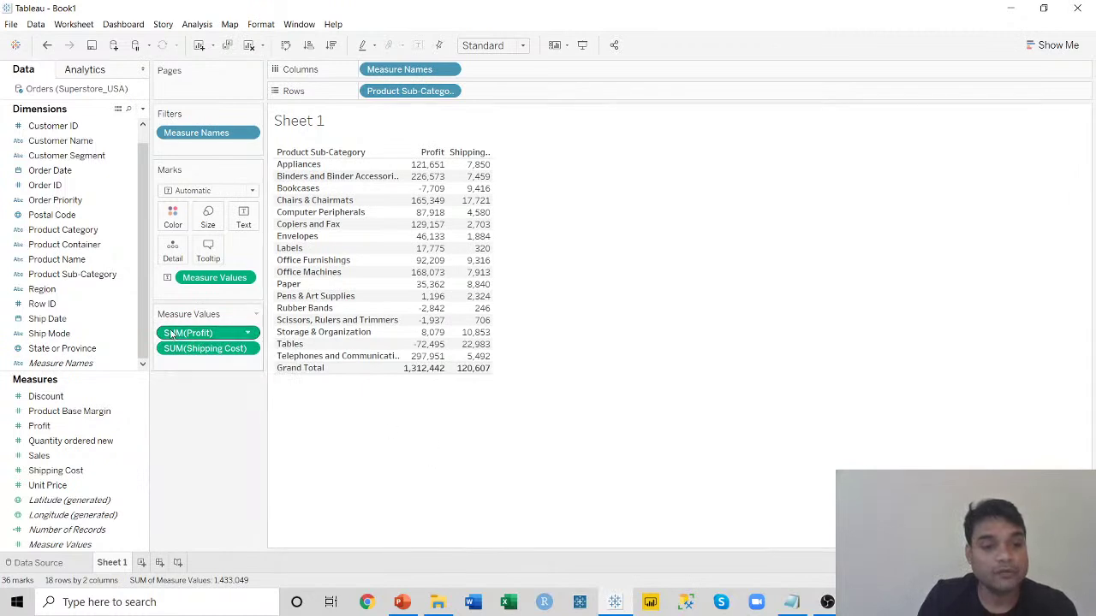
pyautogui.click(249, 333)
pyautogui.click(204, 386)
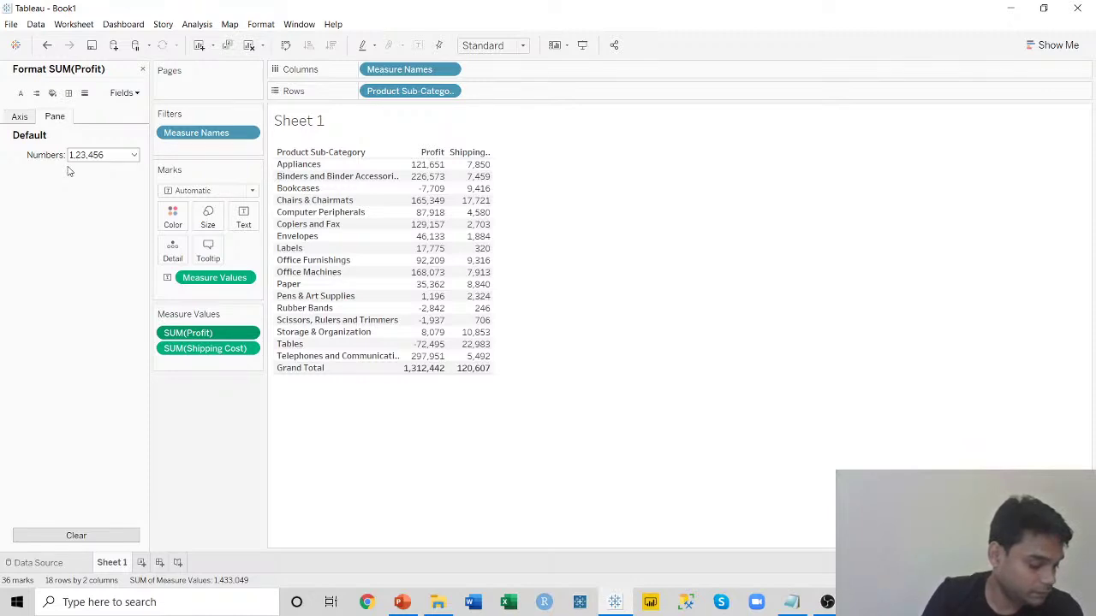
pyautogui.click(134, 155)
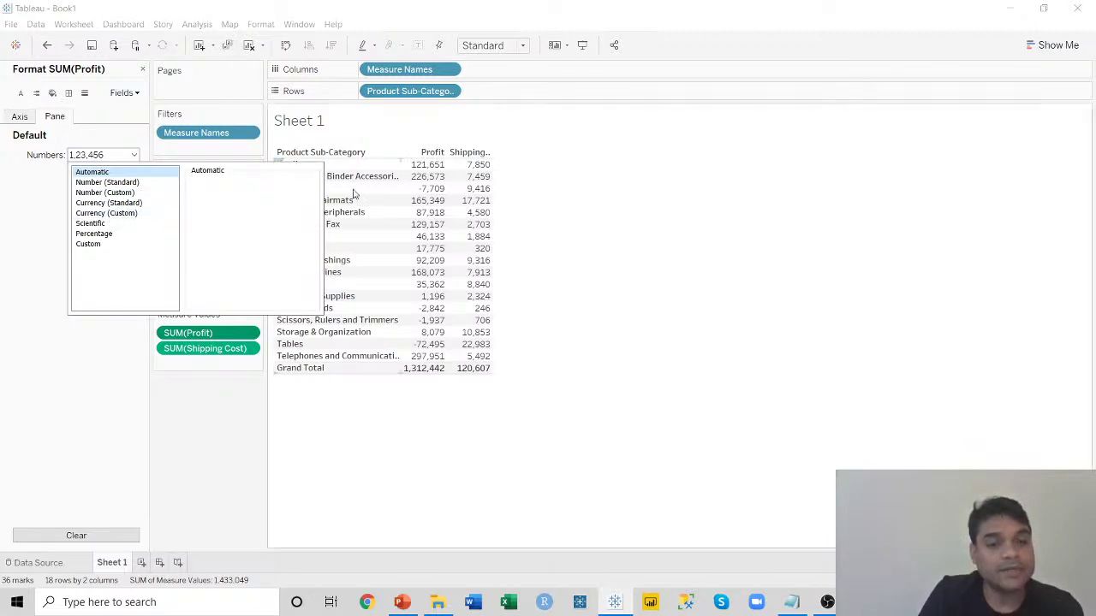
pyautogui.click(119, 214)
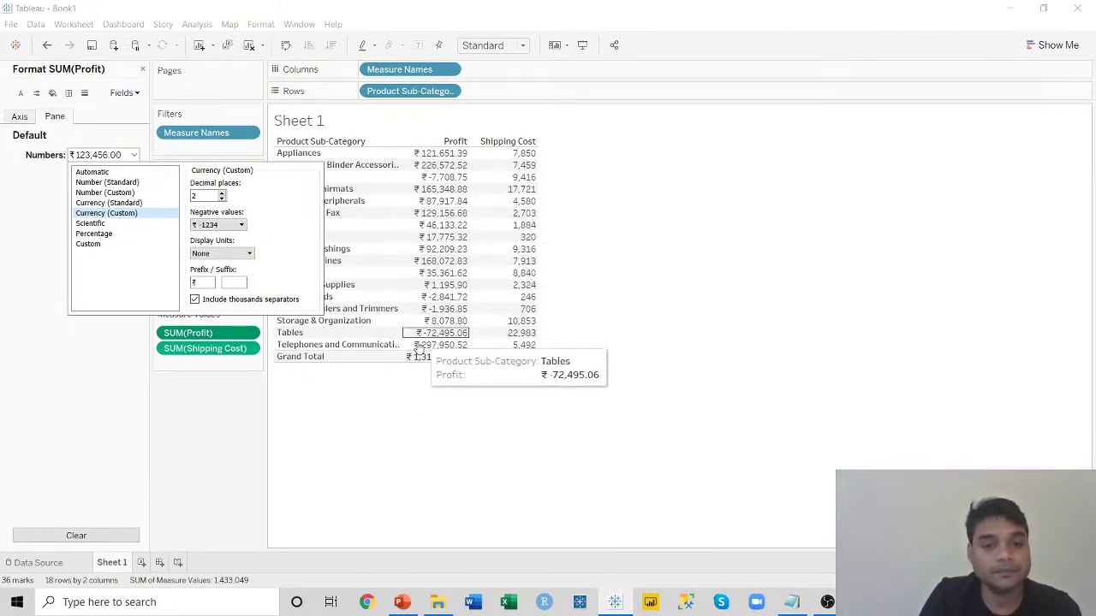
pyautogui.click(199, 283)
pyautogui.doubleClick(195, 283)
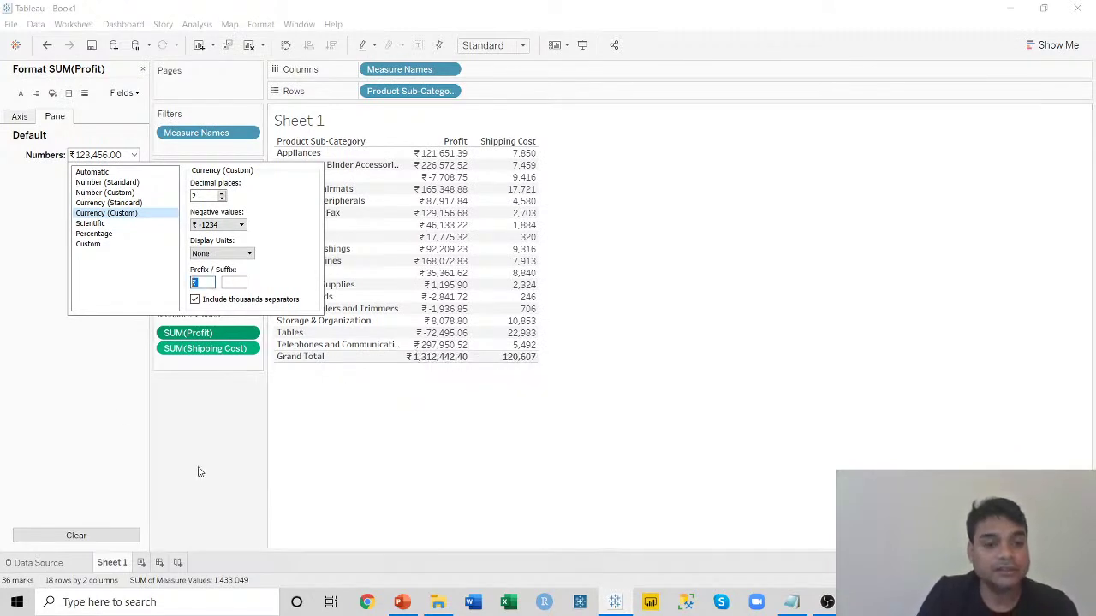
pyautogui.write('$')
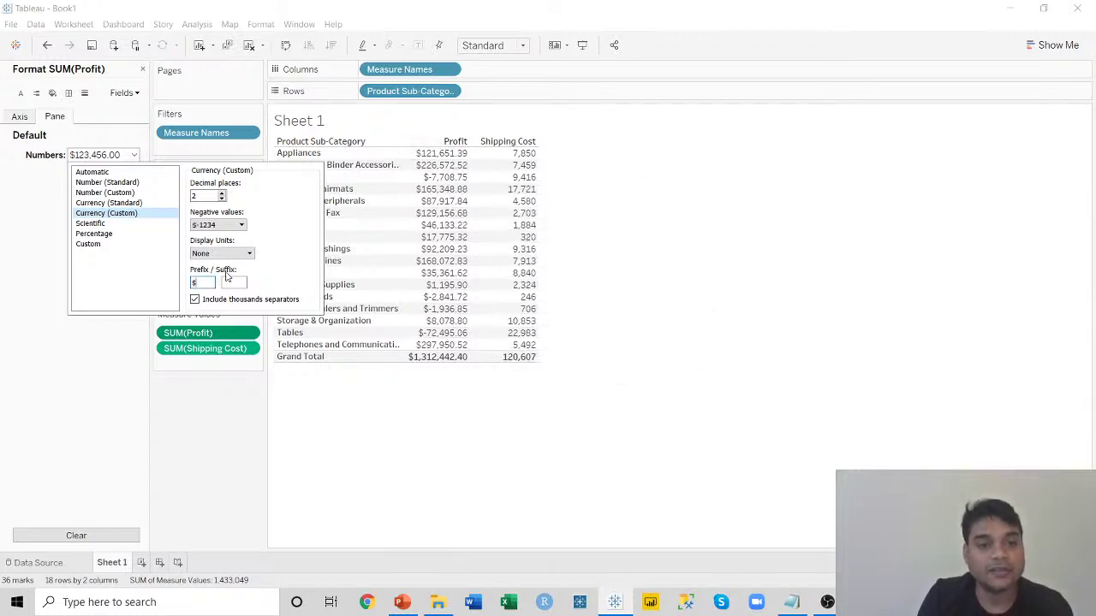
# Set Profit's negative values to the ($1234) style and its decimal places to 0.
pyautogui.click(241, 224)
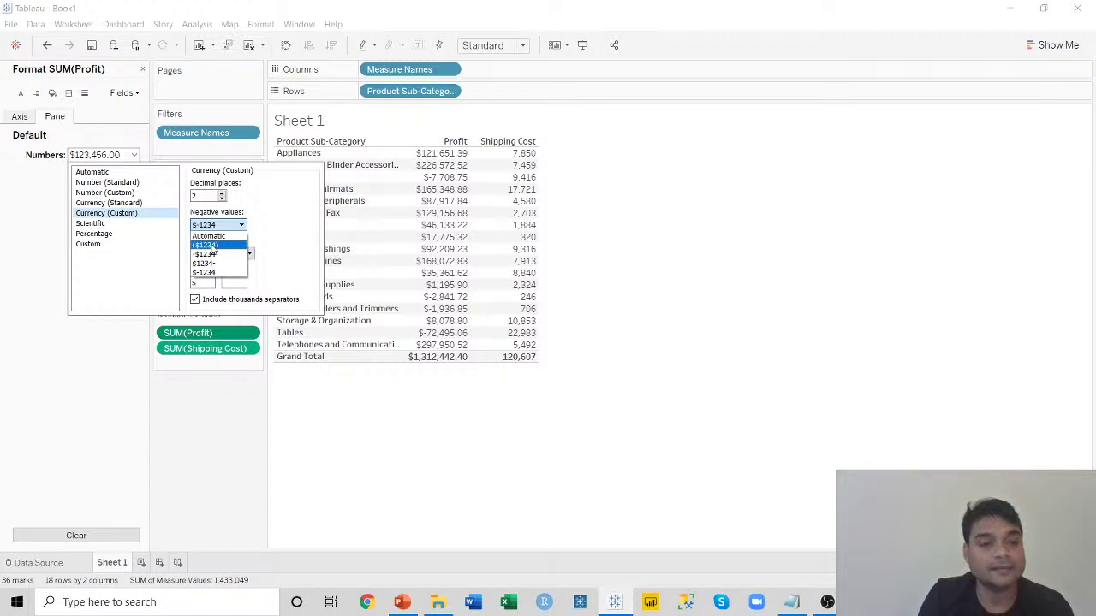
pyautogui.click(213, 246)
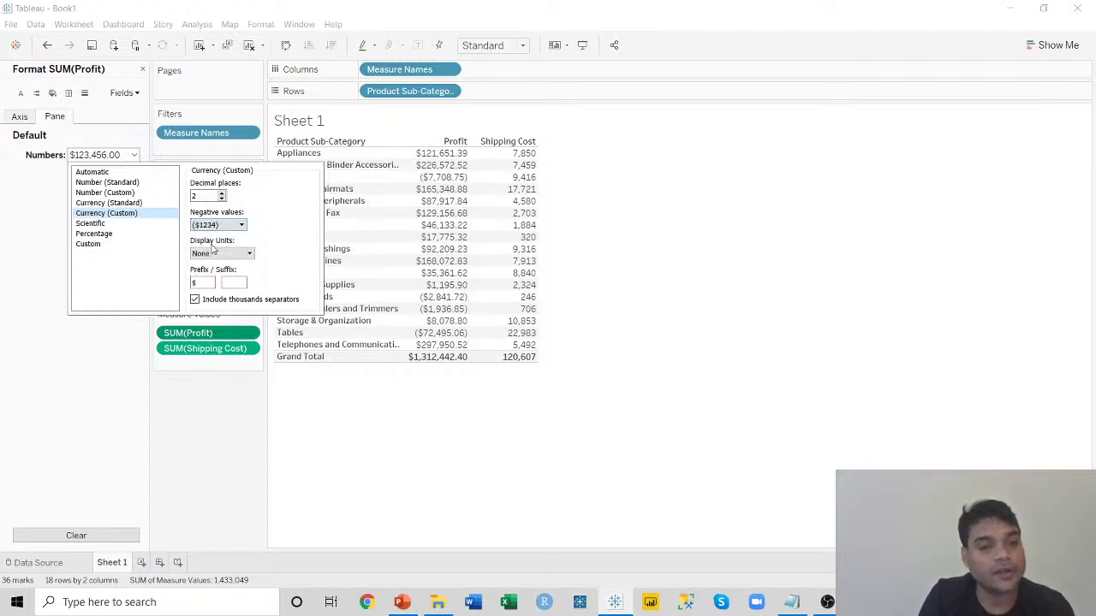
pyautogui.click(222, 199)
pyautogui.click(221, 198)
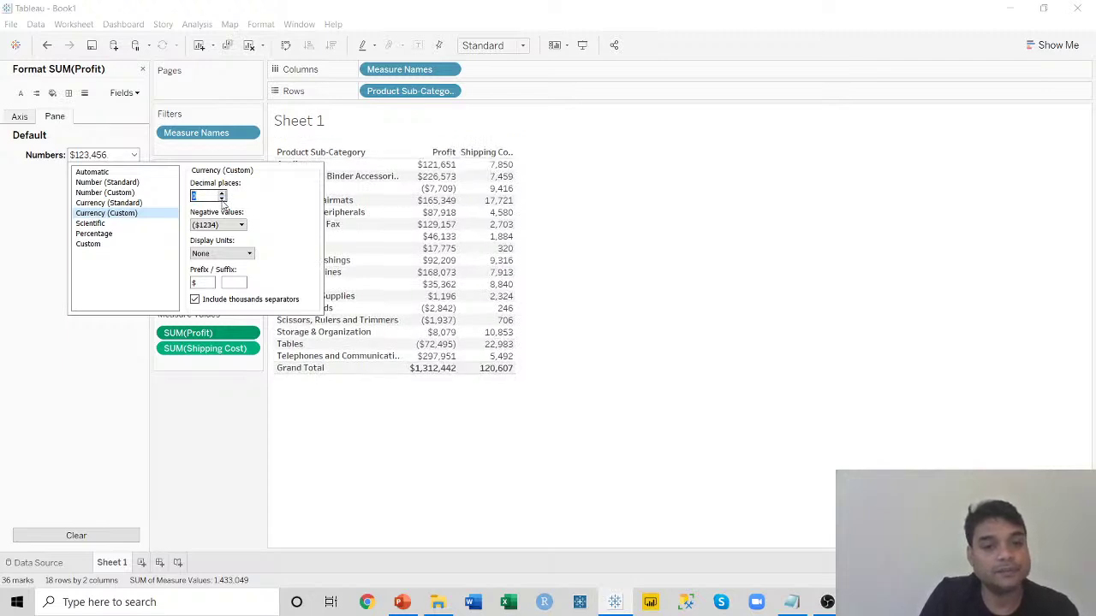
pyautogui.click(133, 369)
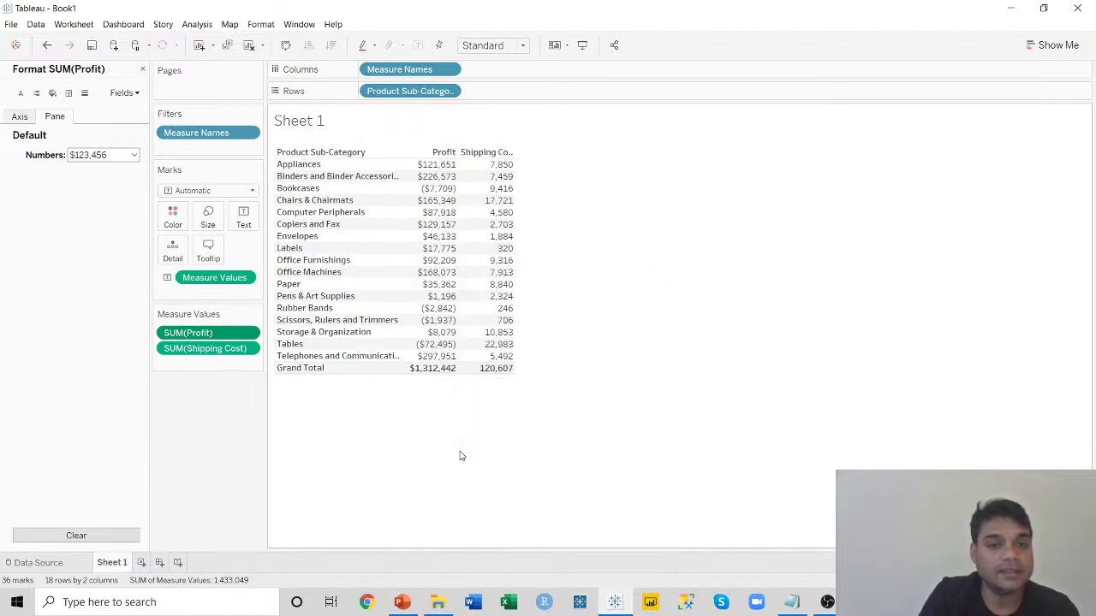
# Format the Shipping Cost measure's numbers as Currency (Custom) with a $ prefix.
pyautogui.click(246, 350)
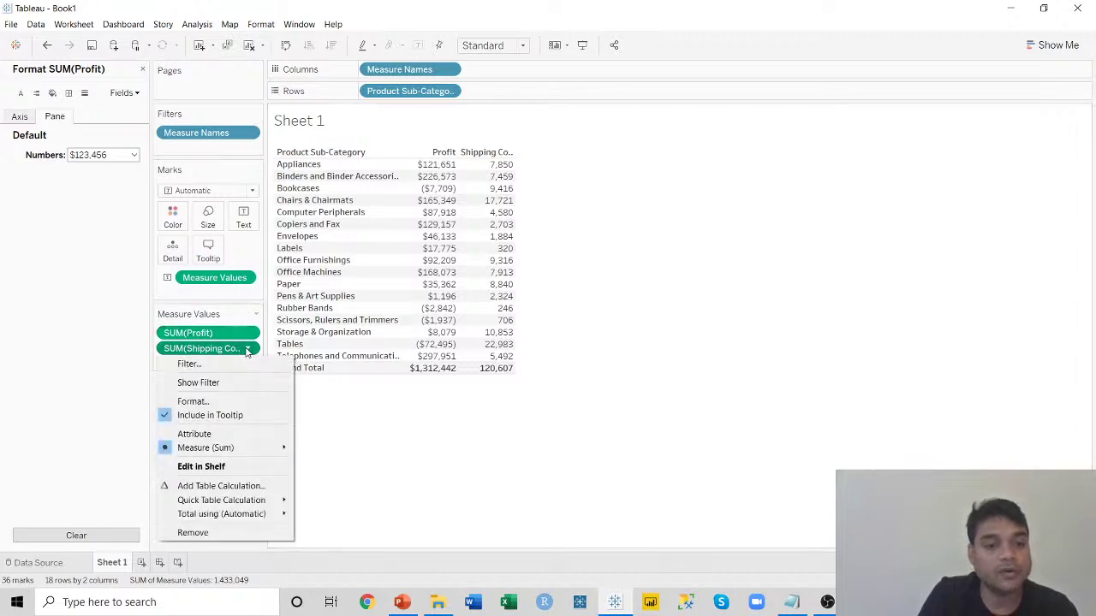
pyautogui.click(244, 402)
pyautogui.click(133, 155)
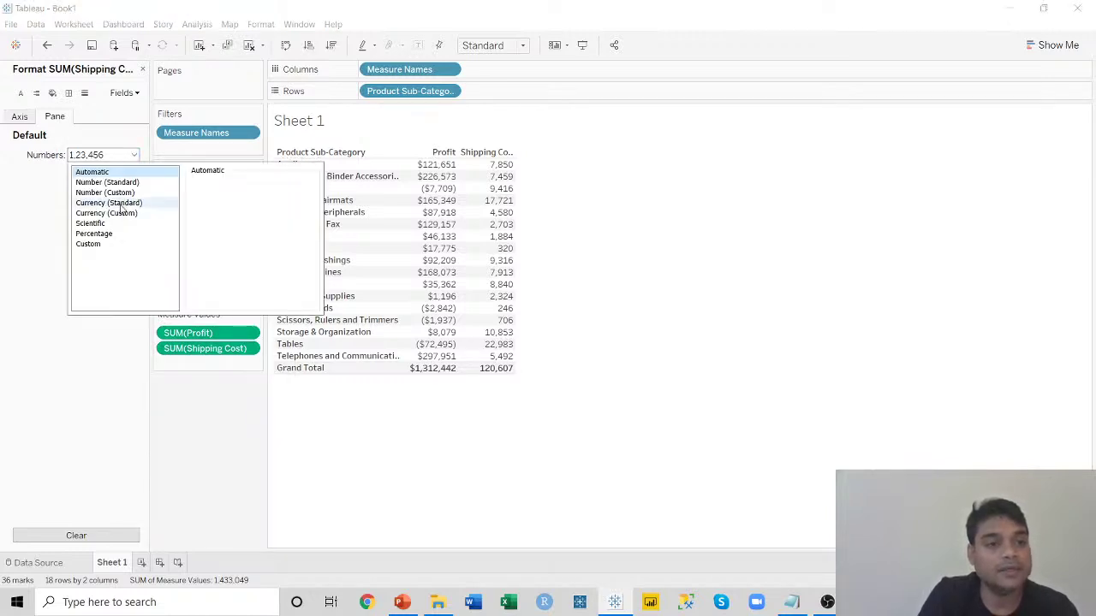
pyautogui.click(106, 213)
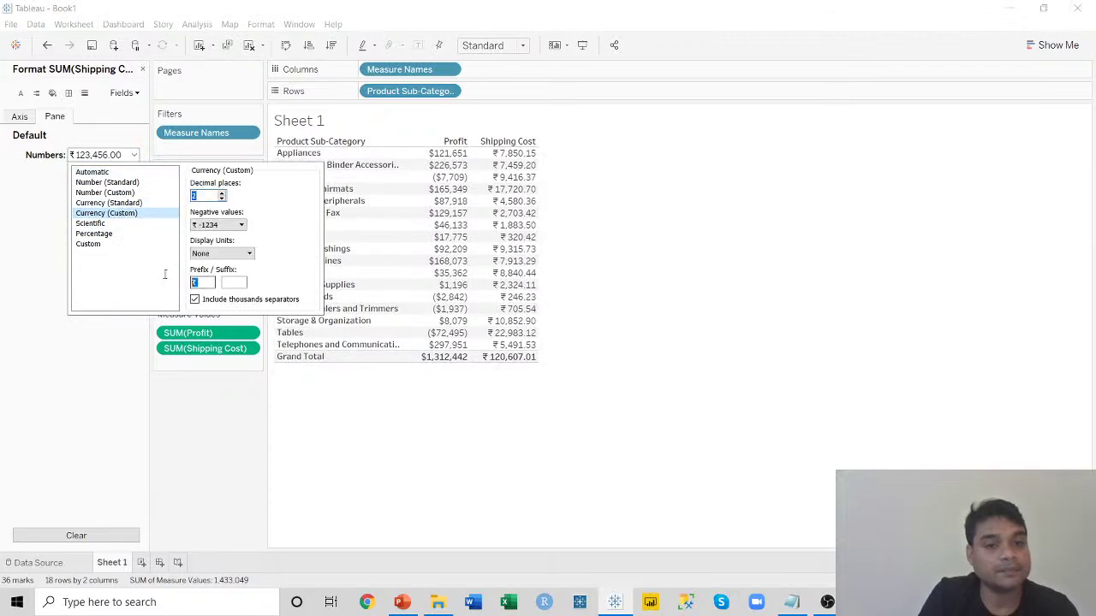
pyautogui.write('$')
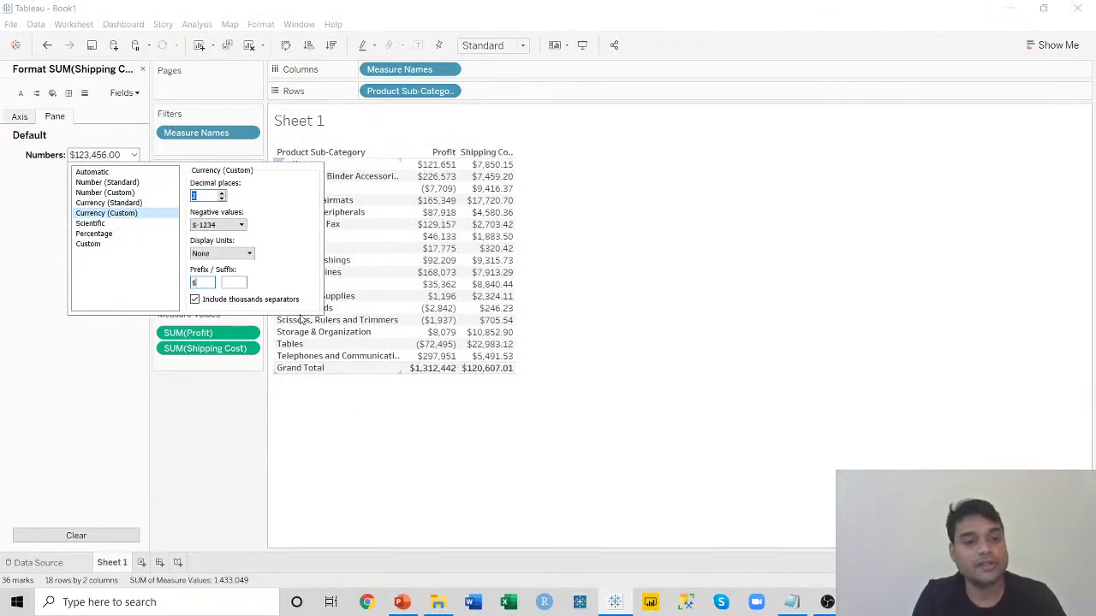
# Set Shipping Cost's negative values to the ($1234) style, close the formatting, and widen the table's Profit and Shipping Cost columns.
pyautogui.click(242, 224)
pyautogui.click(214, 242)
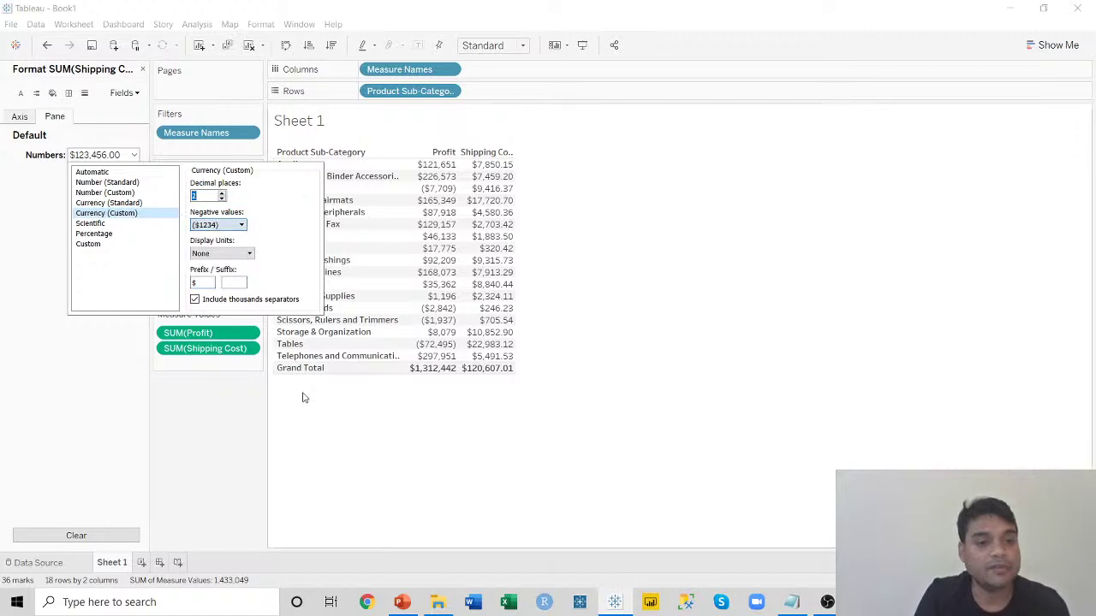
pyautogui.click(72, 497)
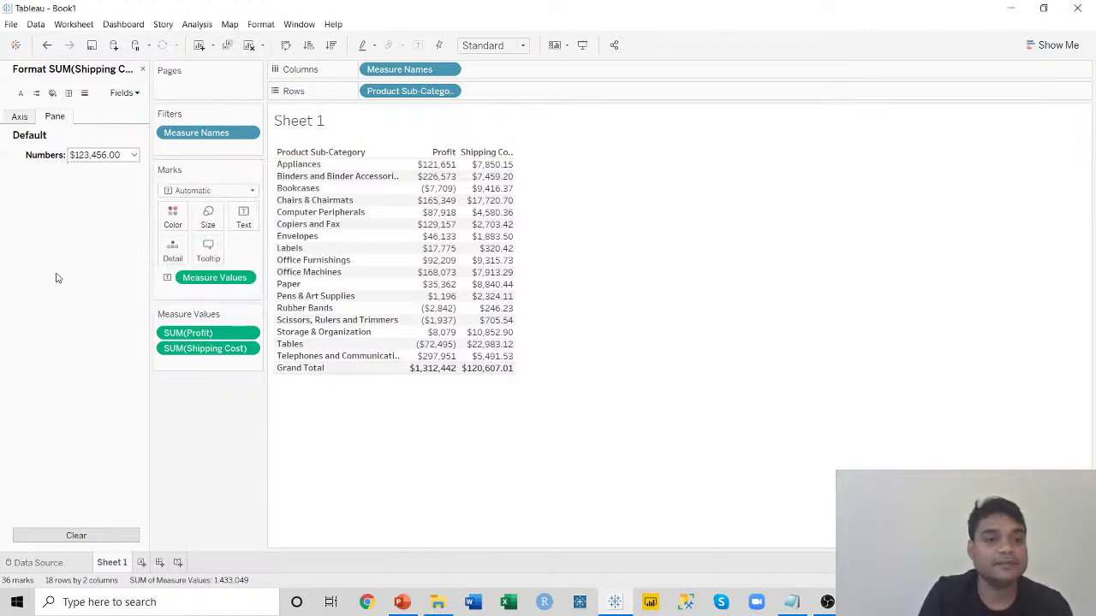
pyautogui.click(142, 68)
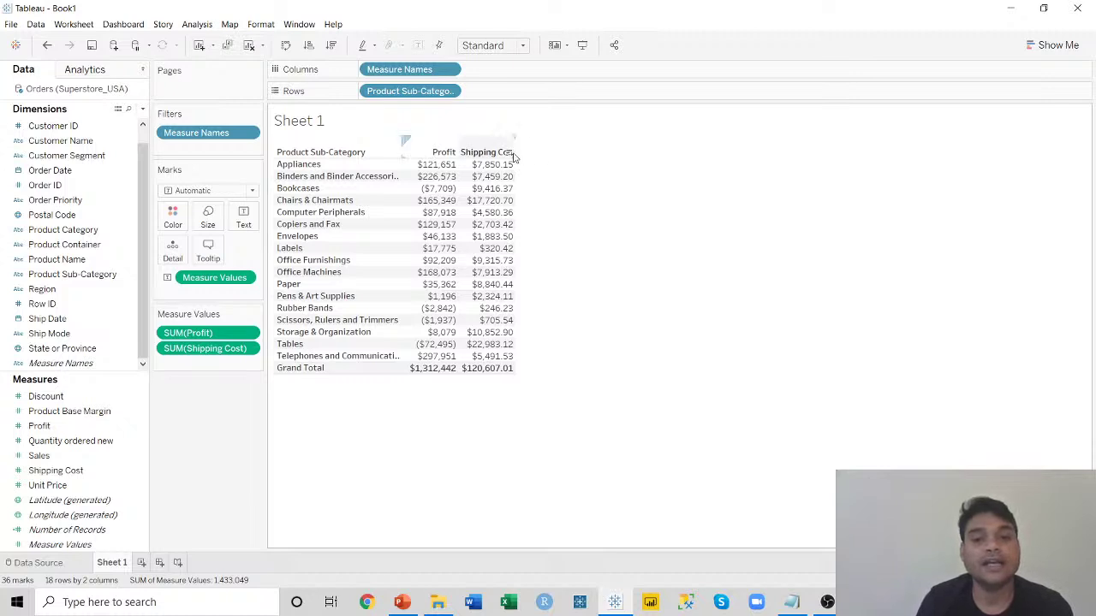
pyautogui.moveTo(515, 152); pyautogui.dragTo(565, 204)
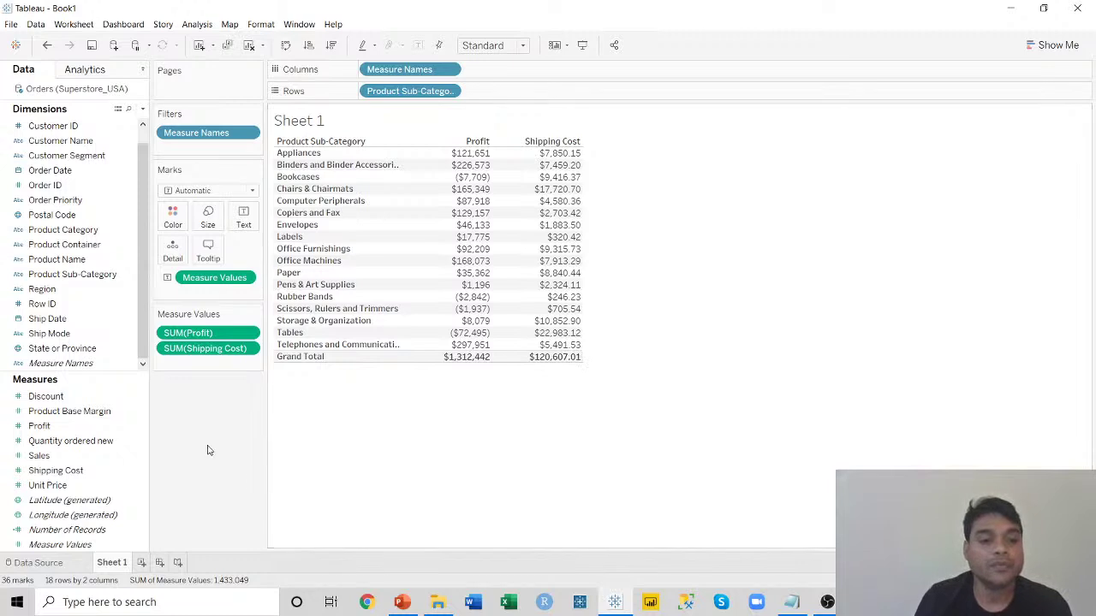
# Change the Shipping Cost aggregation to Average and check the averages by sub-category and in the grand total.
pyautogui.click(249, 350)
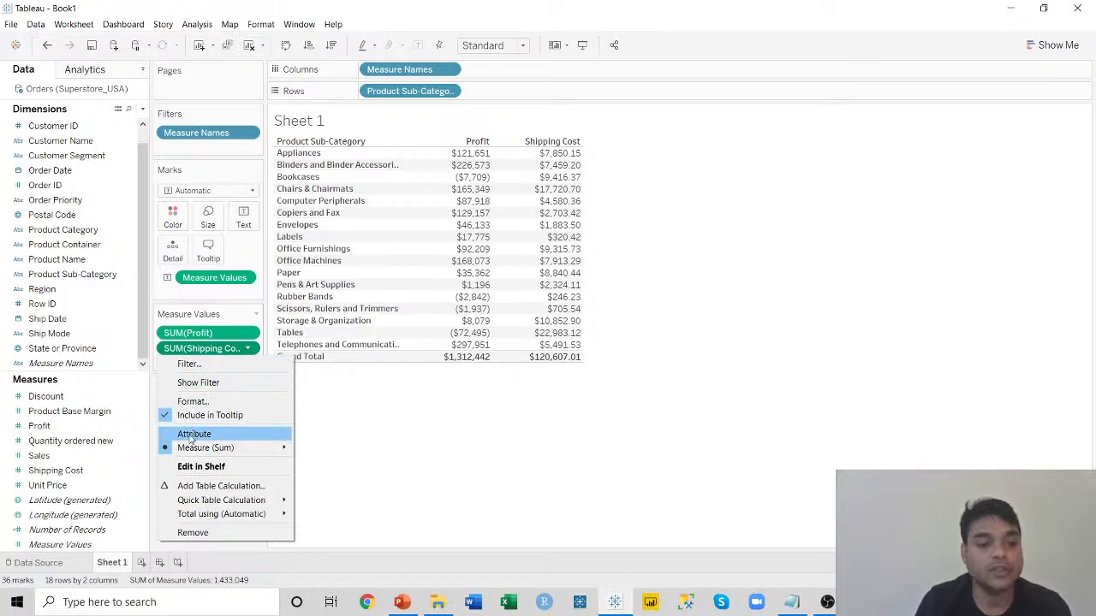
pyautogui.moveTo(190, 451)
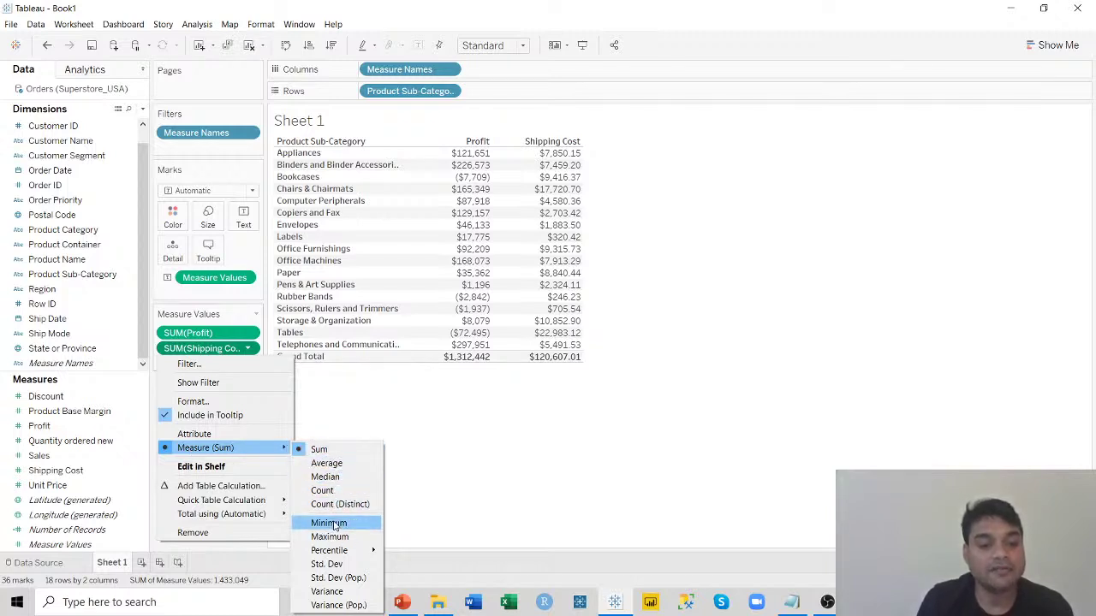
pyautogui.click(336, 463)
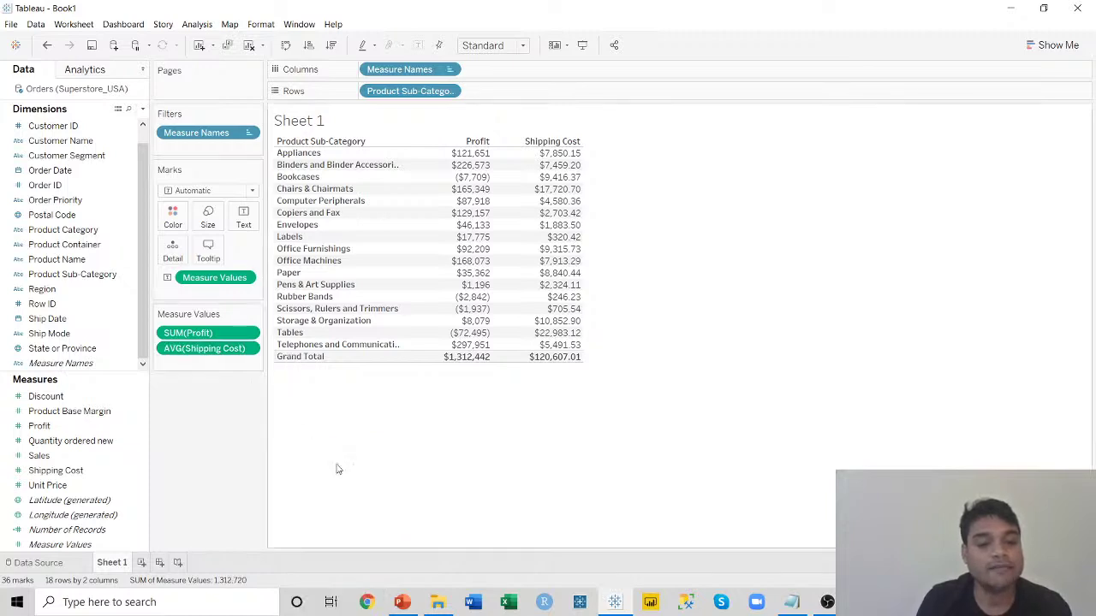
pyautogui.moveTo(565, 160)
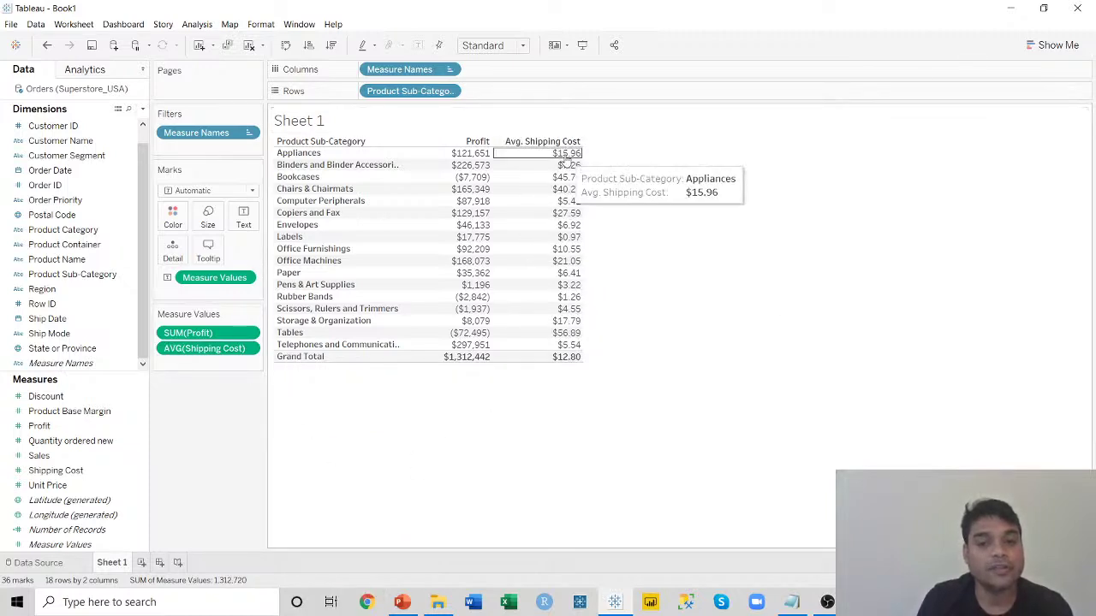
pyautogui.moveTo(564, 361)
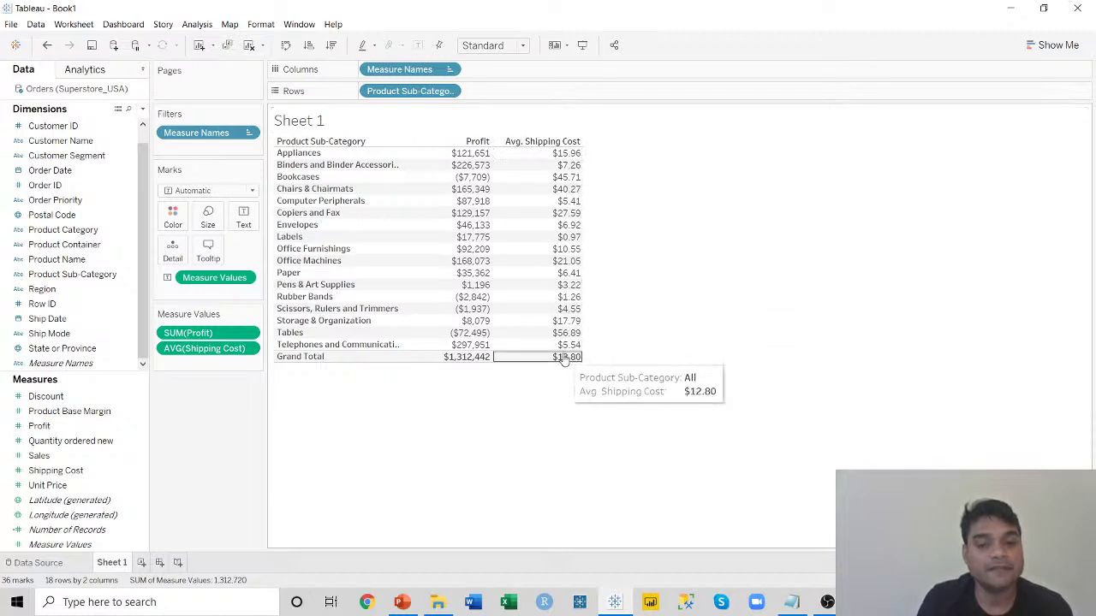
pyautogui.moveTo(566, 335)
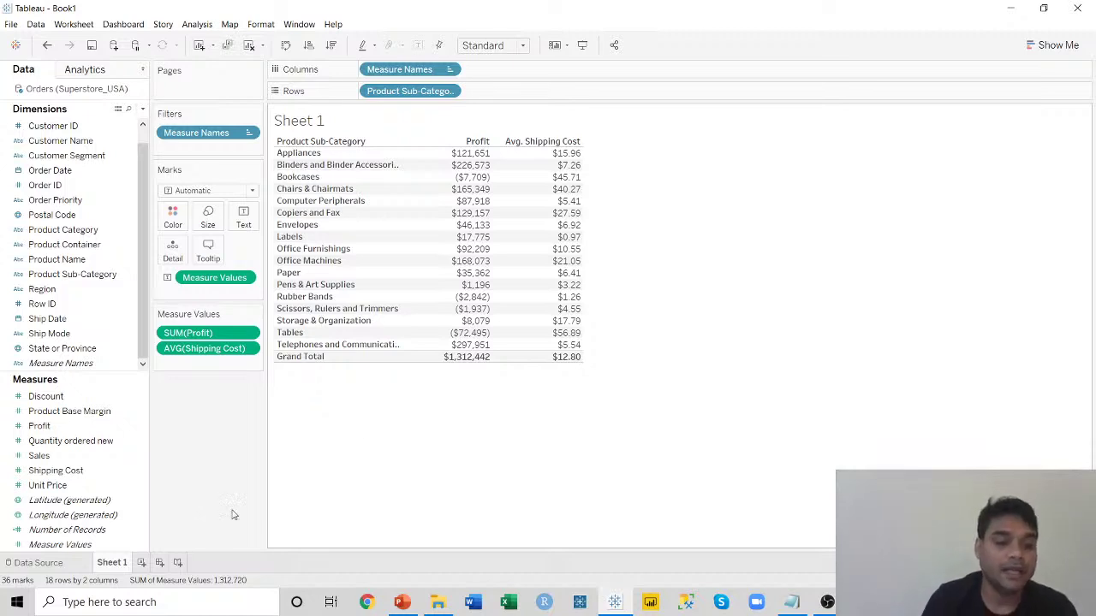
# Add a new worksheet and build a text table of Profit and Shipping Cost by Product Sub-Category on it.
pyautogui.click(142, 562)
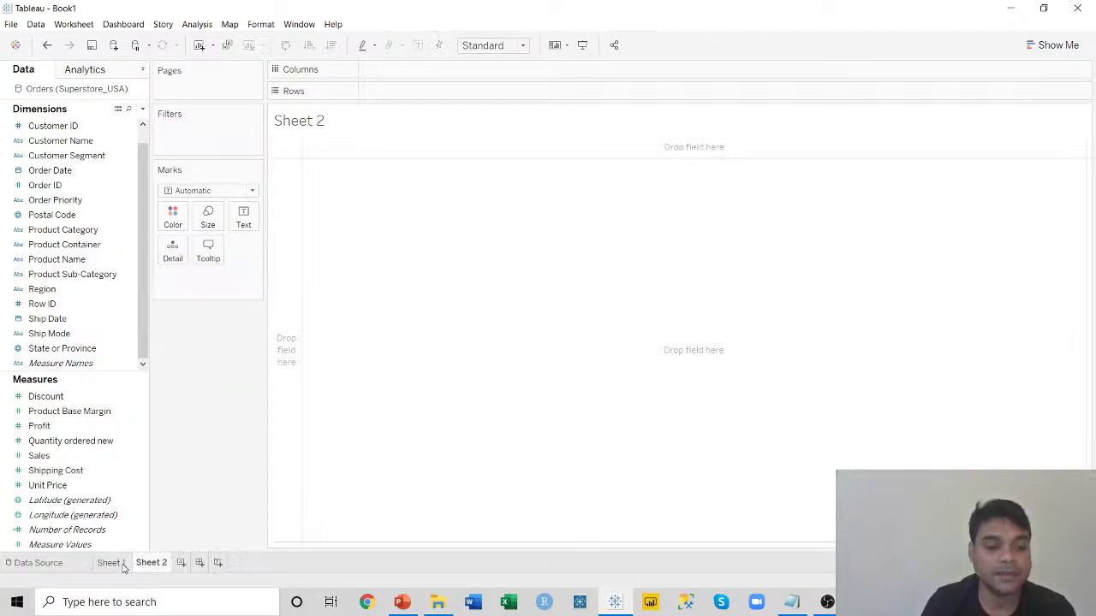
pyautogui.click(21, 258)
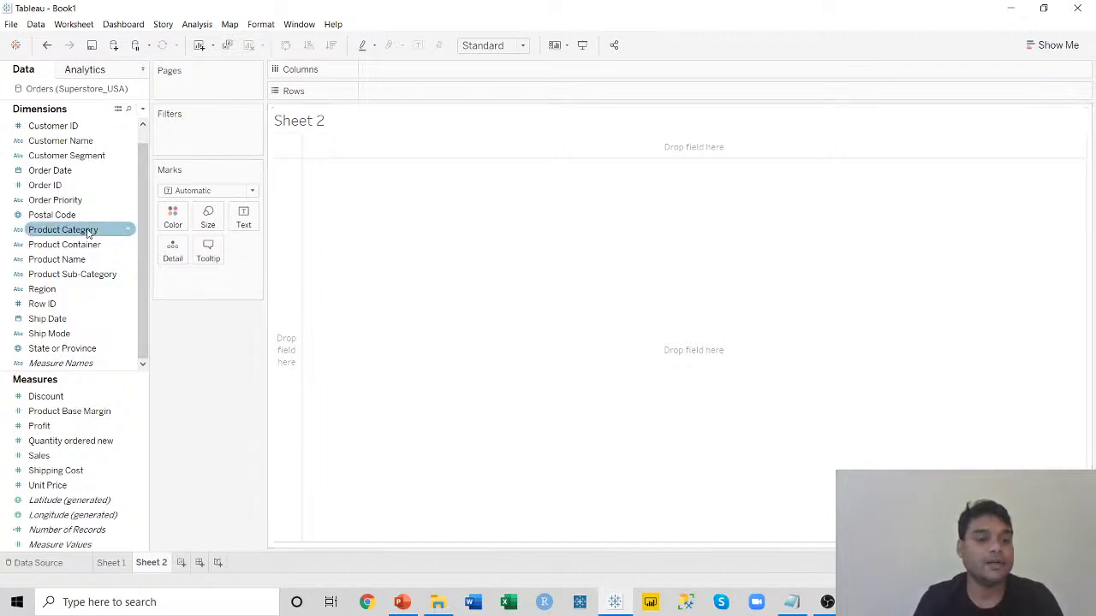
pyautogui.click(81, 274)
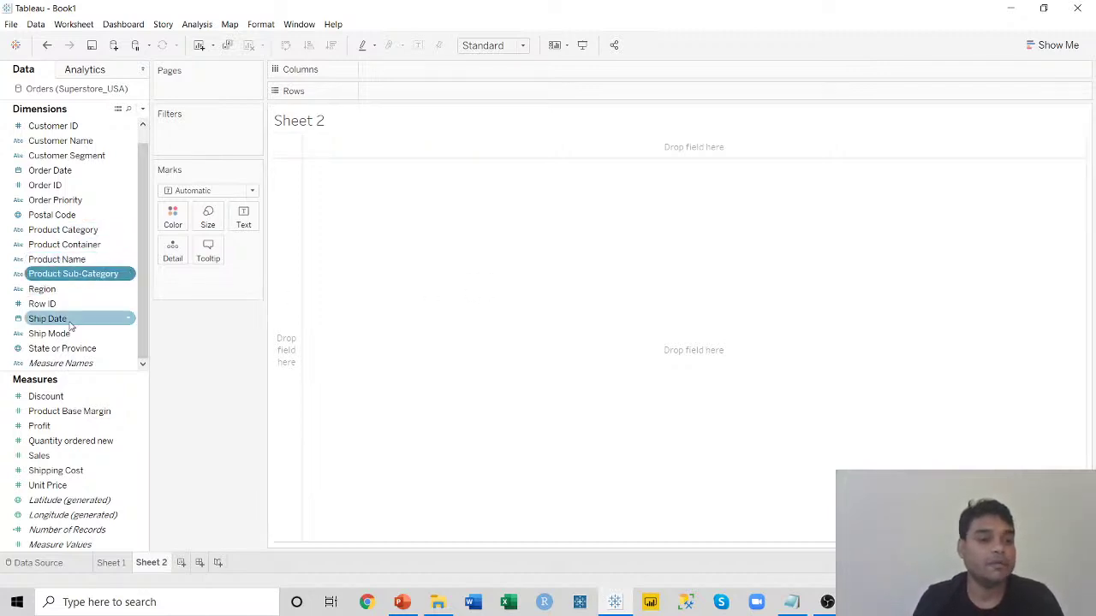
pyautogui.keyDown('ctrl'); pyautogui.click(45, 426); pyautogui.keyUp('ctrl')
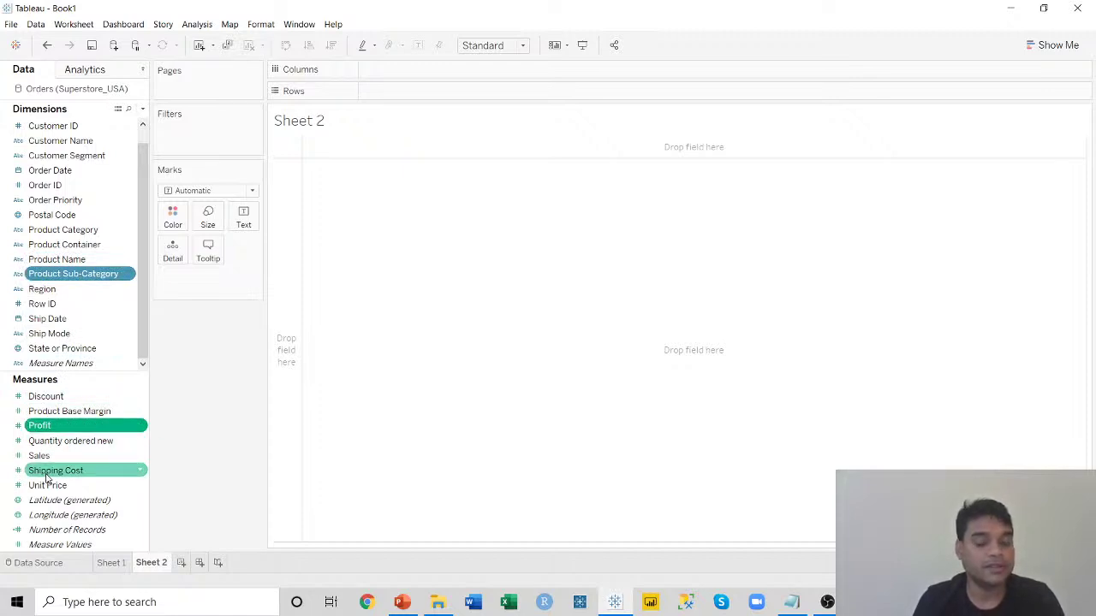
pyautogui.keyDown('ctrl'); pyautogui.click(48, 472); pyautogui.keyUp('ctrl')
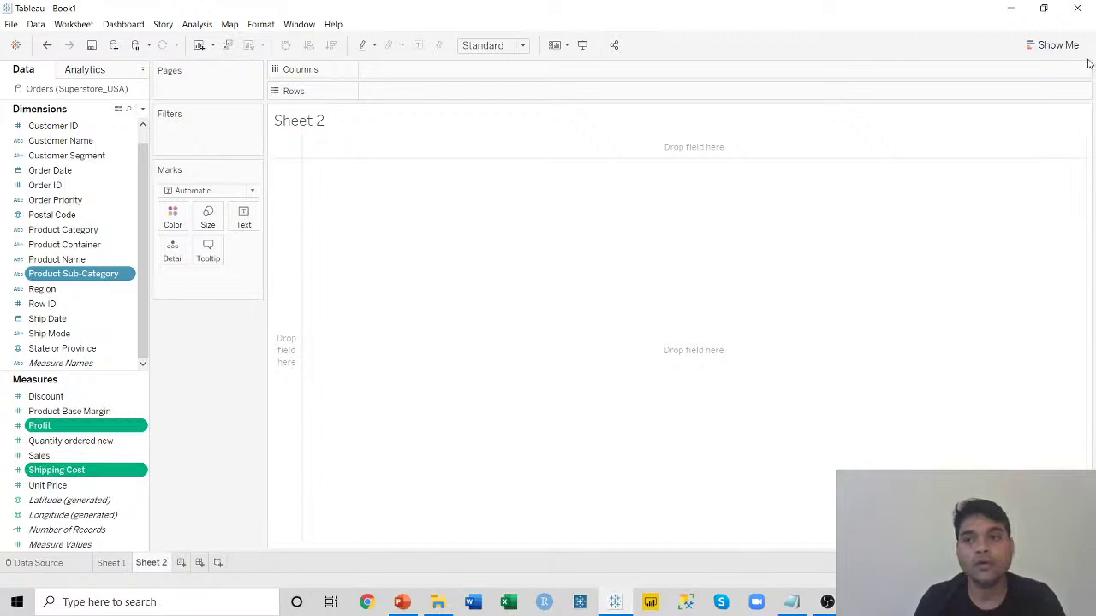
pyautogui.click(1058, 46)
pyautogui.click(981, 93)
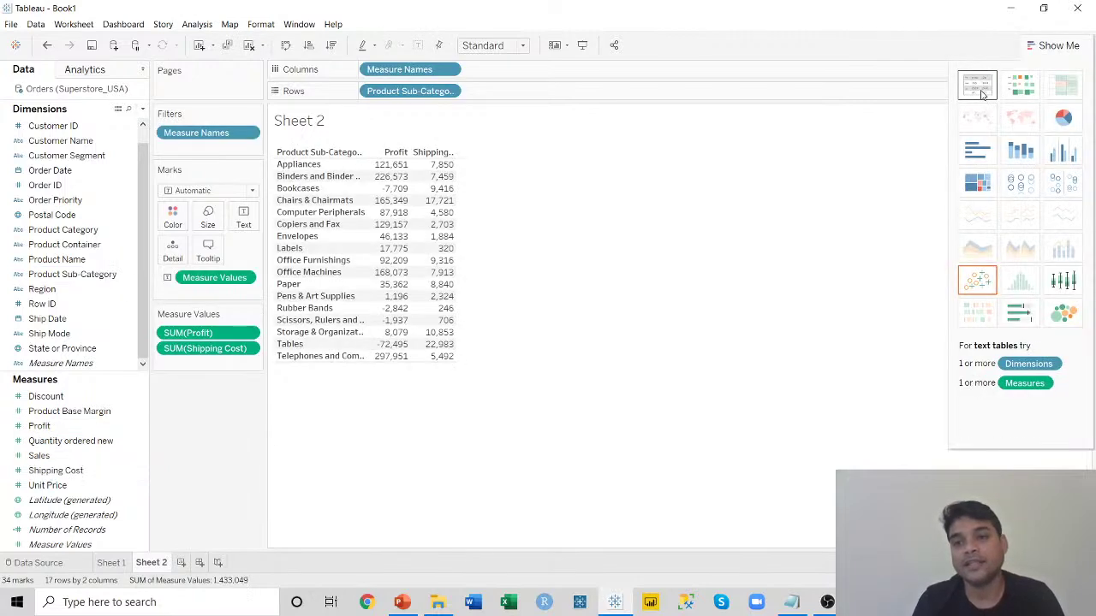
pyautogui.click(1060, 47)
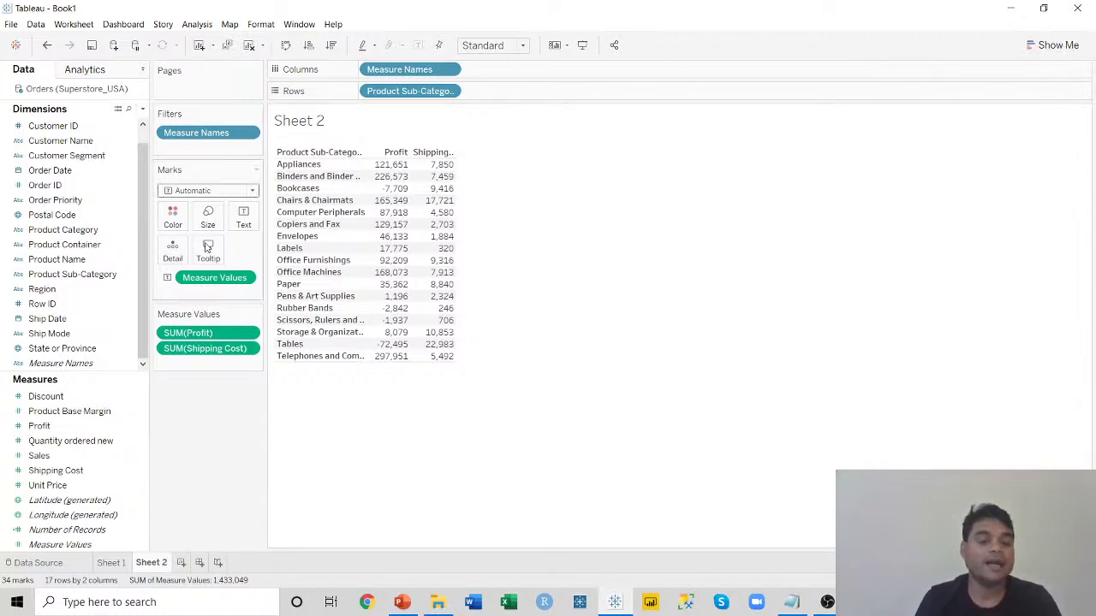
# Compare the plain table on Sheet 2 with the formatted one on Sheet 1 and clear Sheet 2.
pyautogui.moveTo(388, 167)
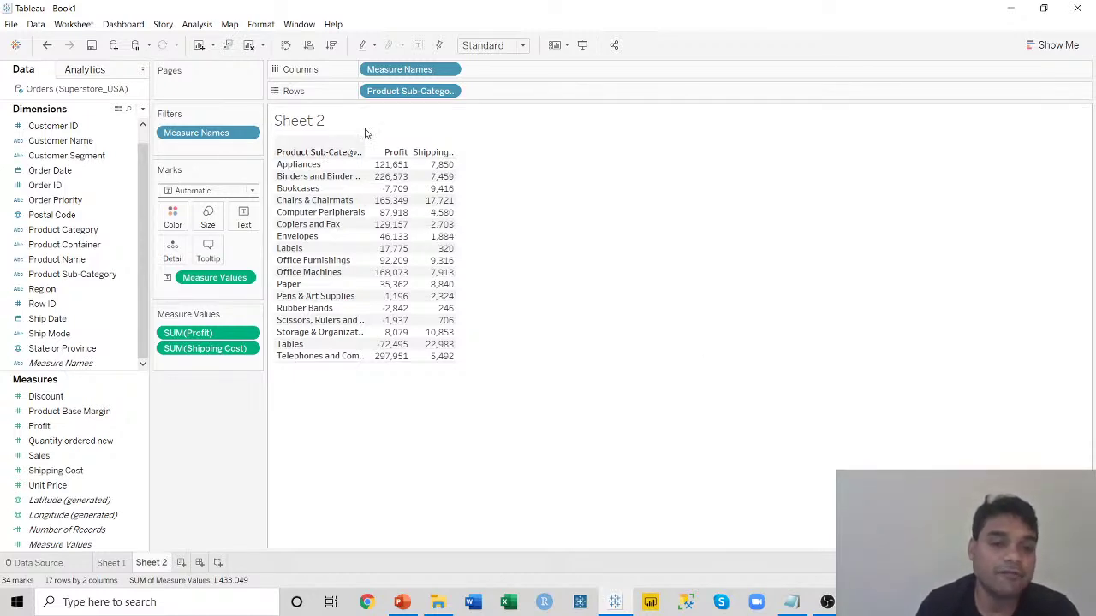
pyautogui.moveTo(426, 180)
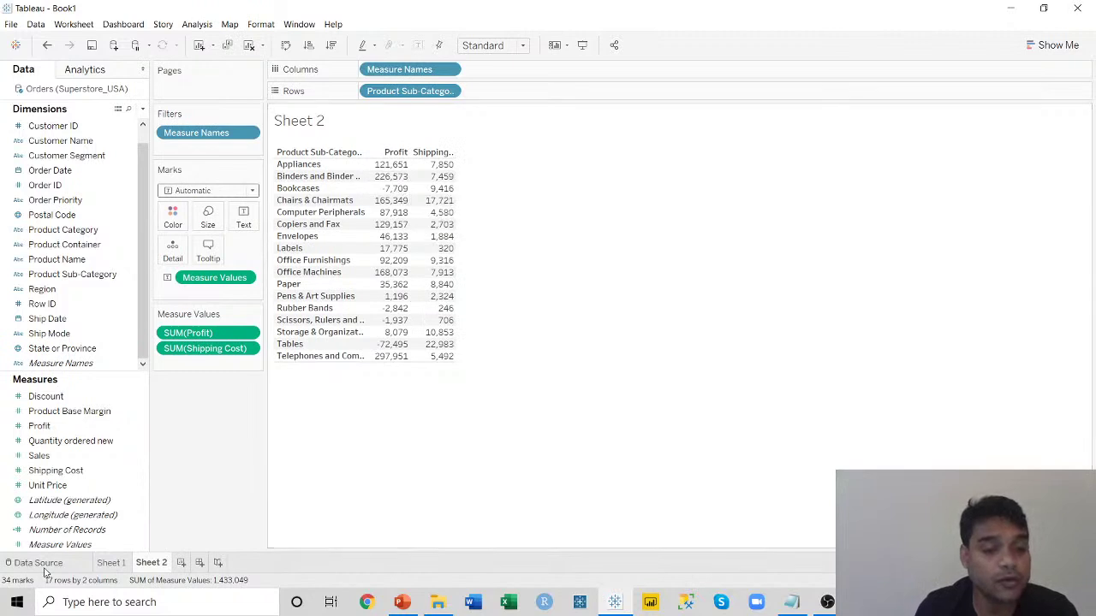
pyautogui.click(115, 563)
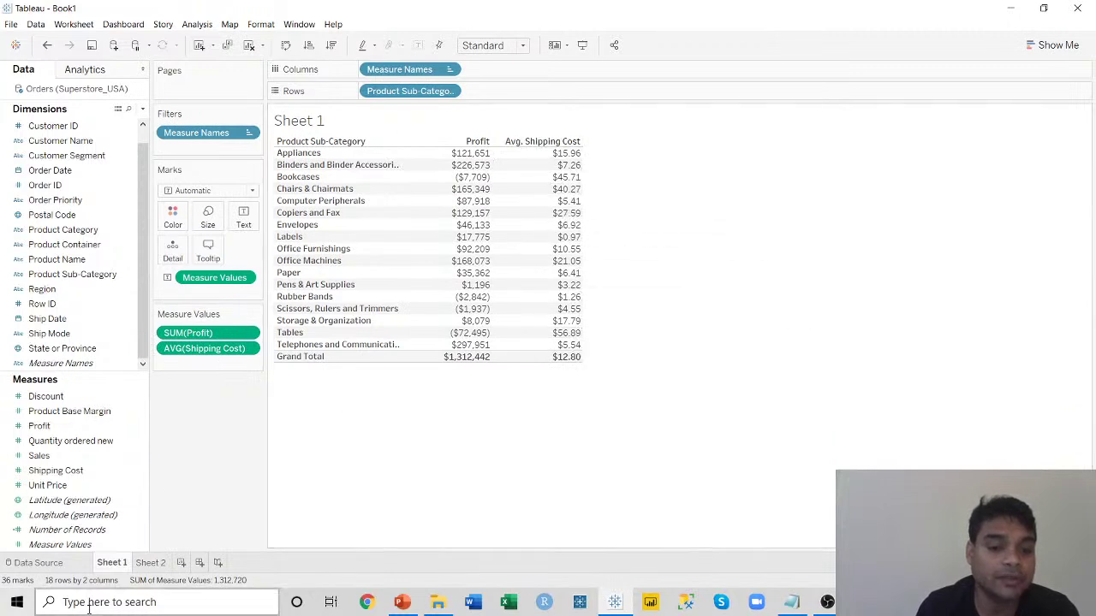
pyautogui.click(147, 563)
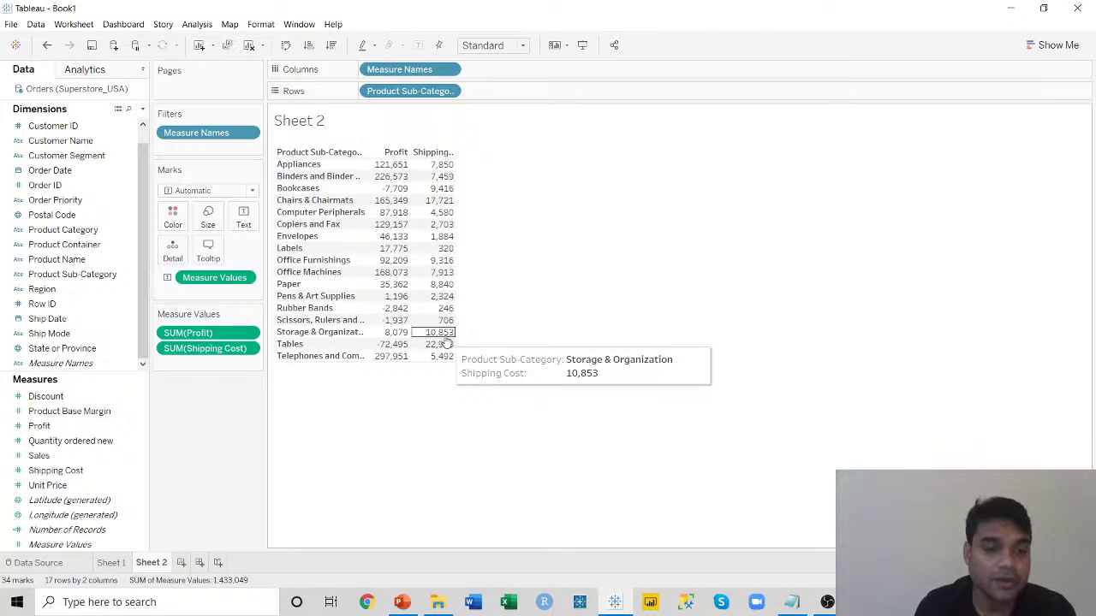
pyautogui.click(247, 332)
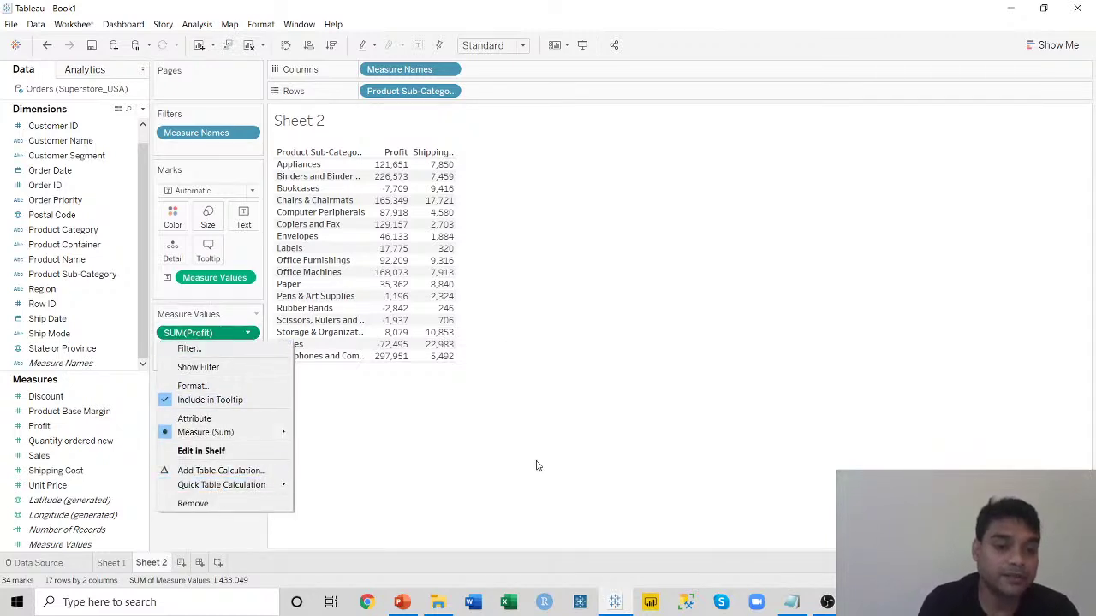
pyautogui.doubleClick(89, 474)
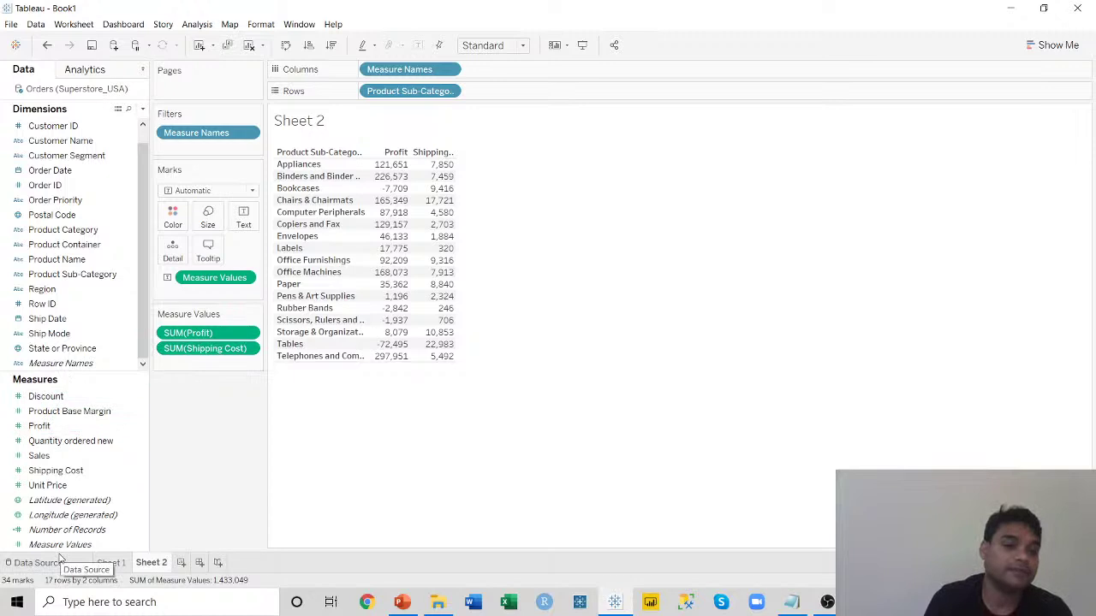
pyautogui.click(249, 47)
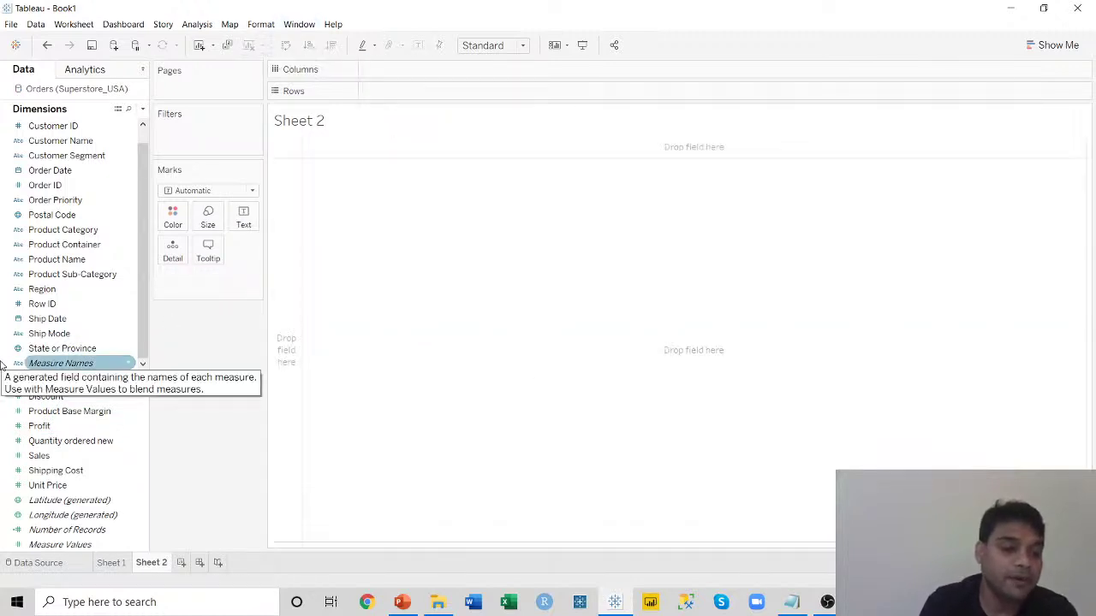
# Set the Profit measure's default number format to Currency (Custom) with a $ prefix and ($1234) negative values.
pyautogui.click(43, 398)
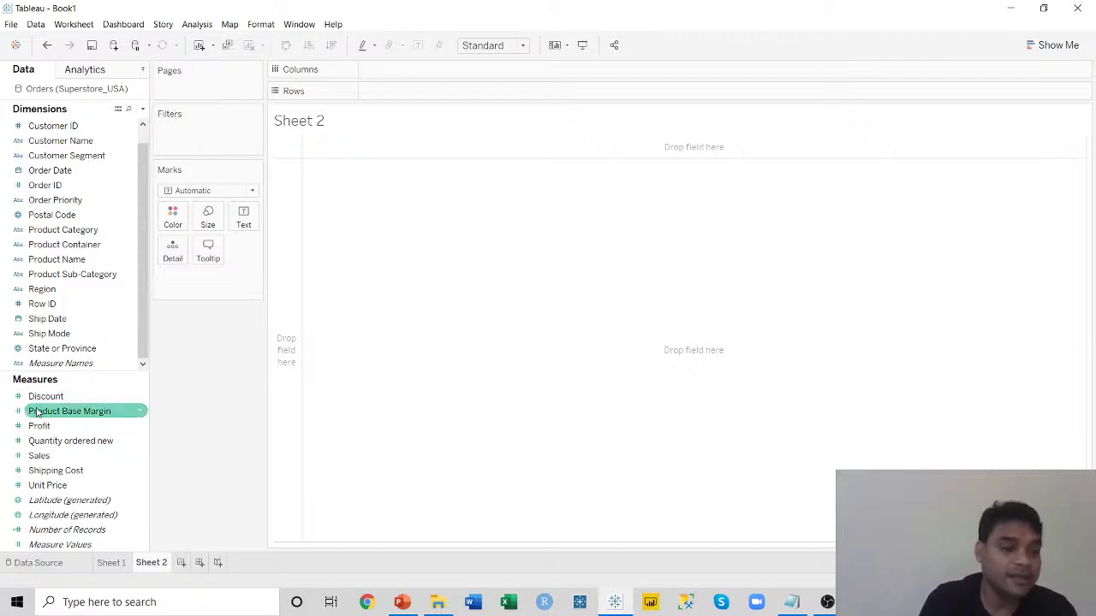
pyautogui.click(143, 426)
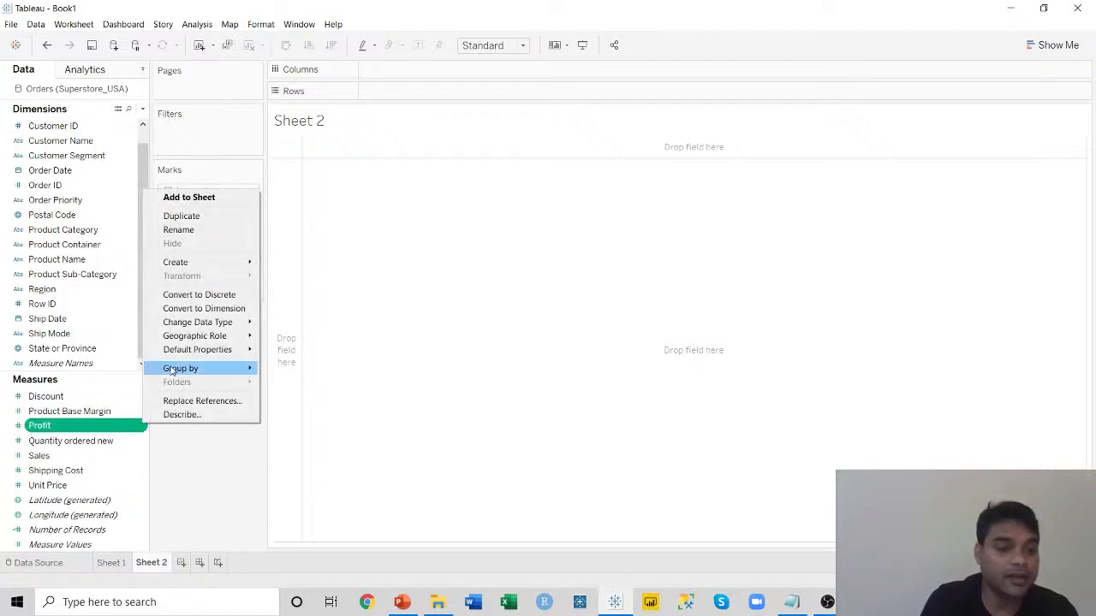
pyautogui.moveTo(194, 355)
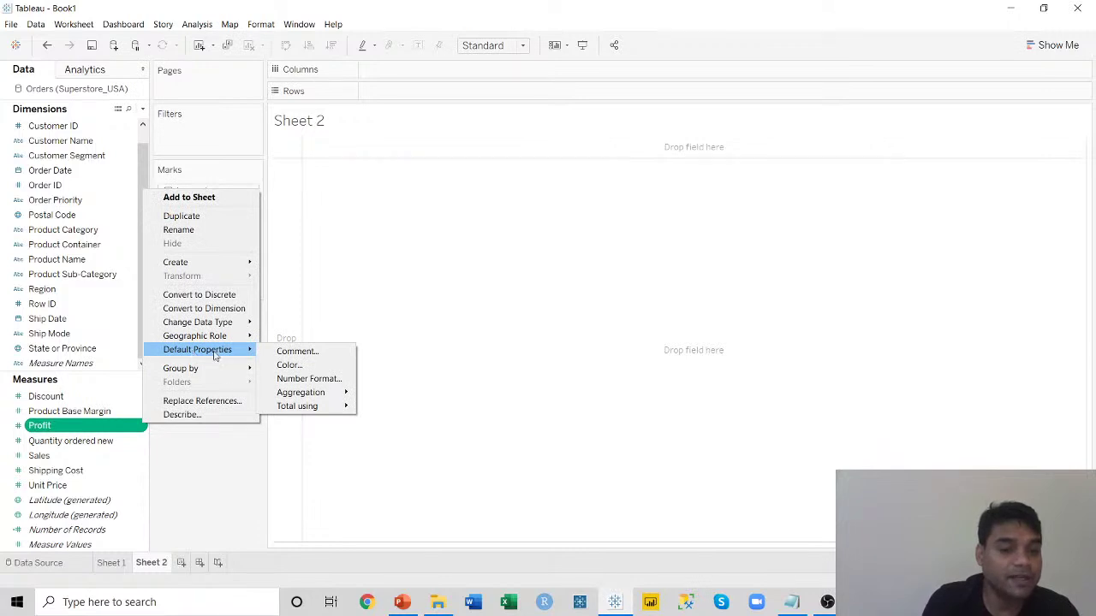
pyautogui.click(298, 379)
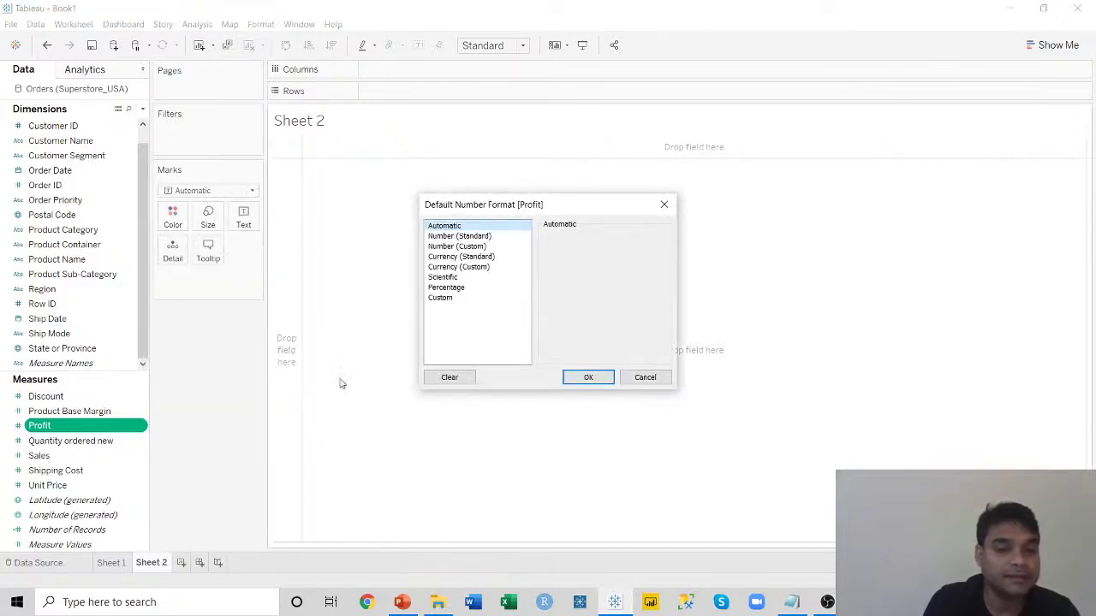
pyautogui.click(435, 267)
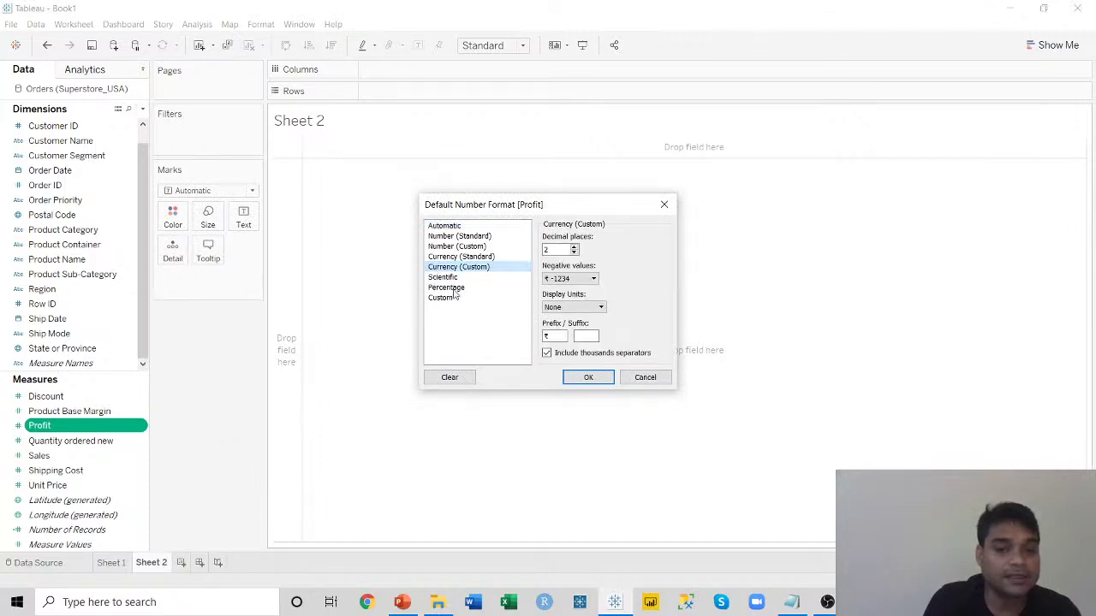
pyautogui.moveTo(555, 337); pyautogui.dragTo(538, 334)
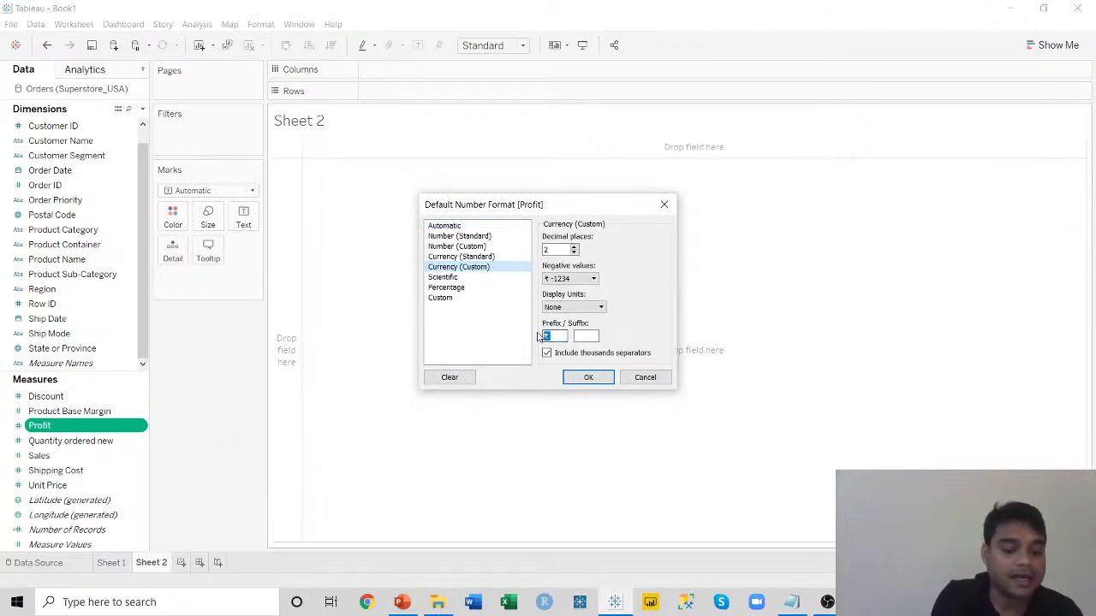
pyautogui.write('$')
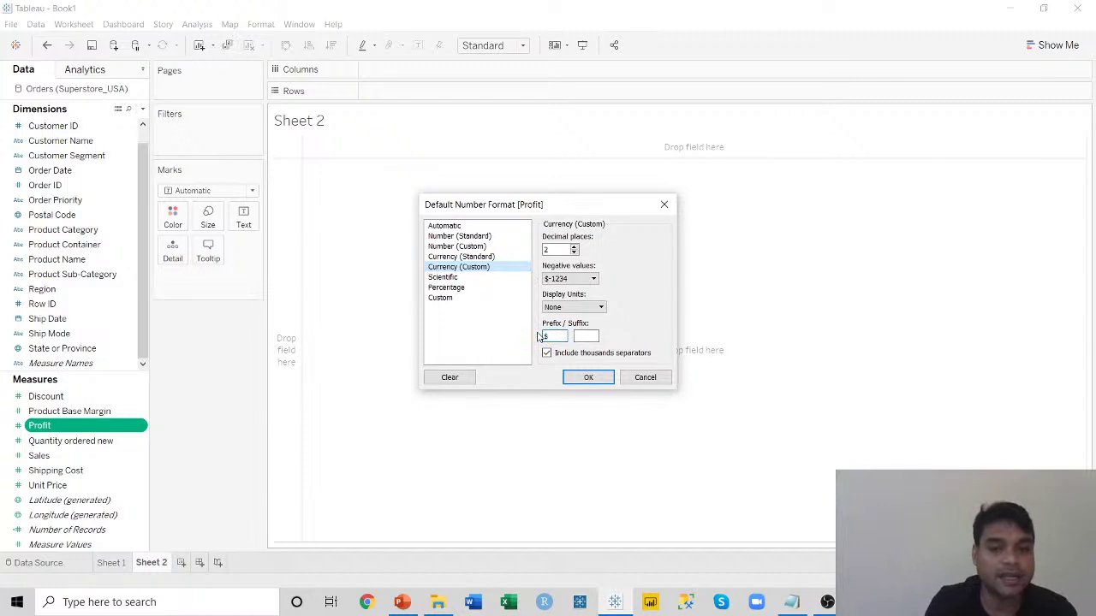
pyautogui.click(593, 278)
pyautogui.click(588, 299)
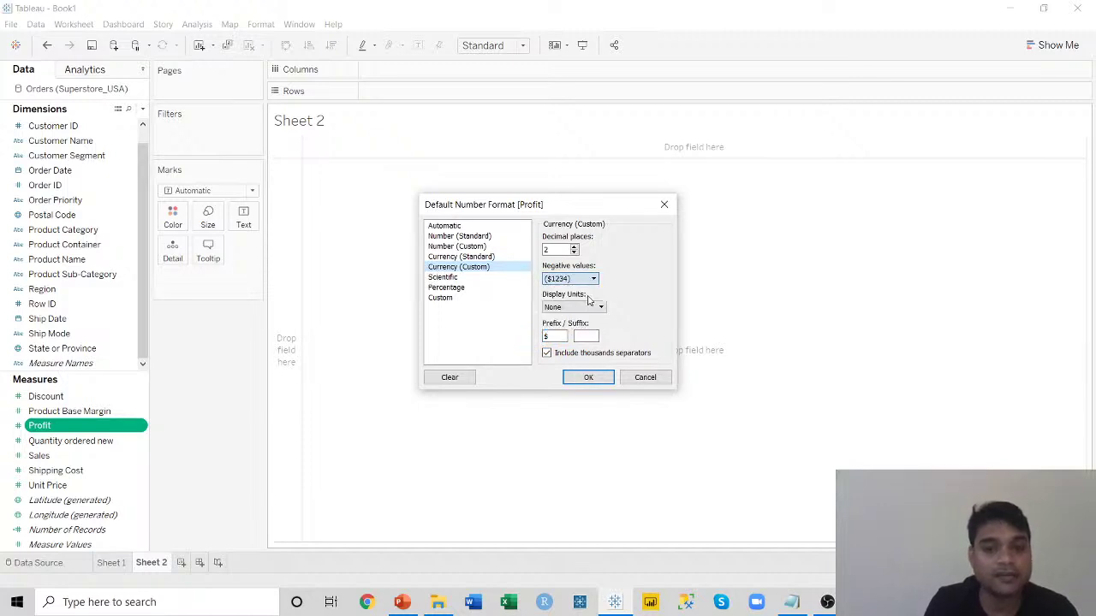
pyautogui.click(590, 378)
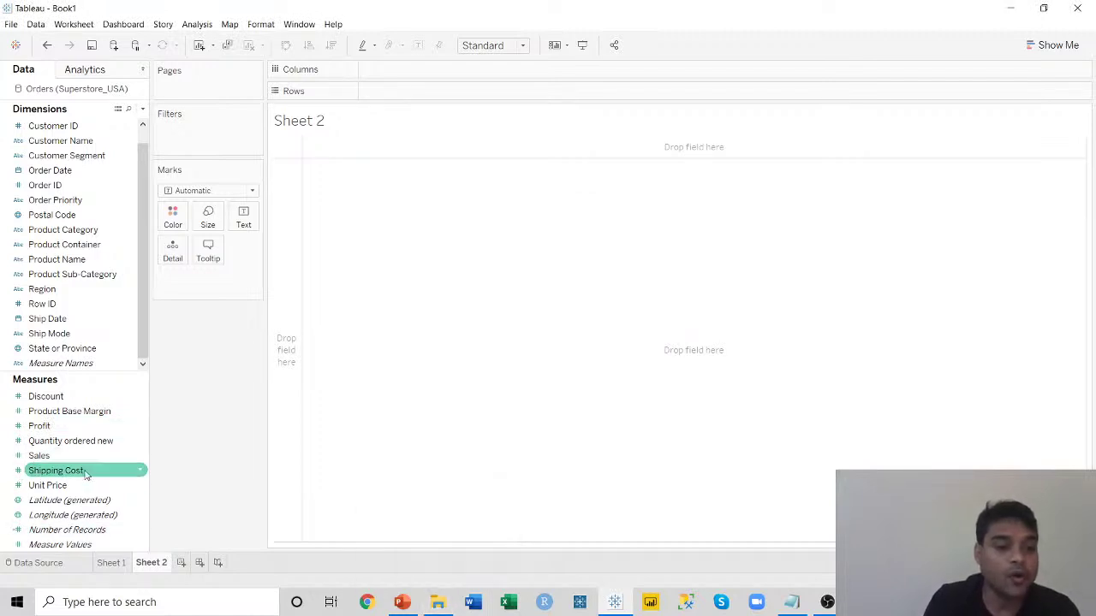
# Set the Shipping Cost measure's default number format to Currency (Custom) with a $ prefix and ($1234) negative values.
pyautogui.click(140, 472)
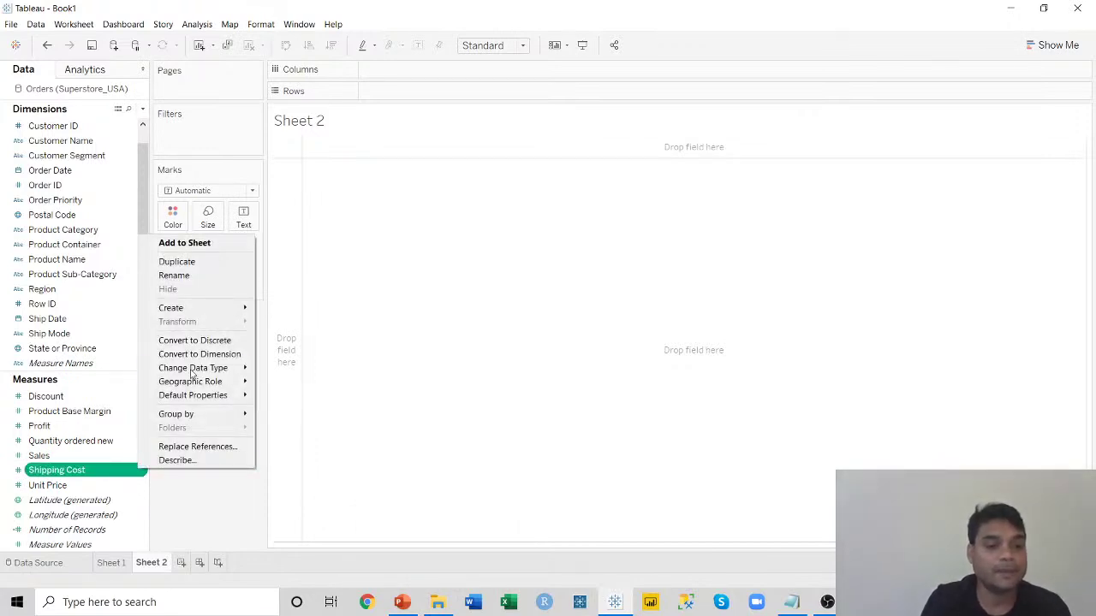
pyautogui.moveTo(218, 396)
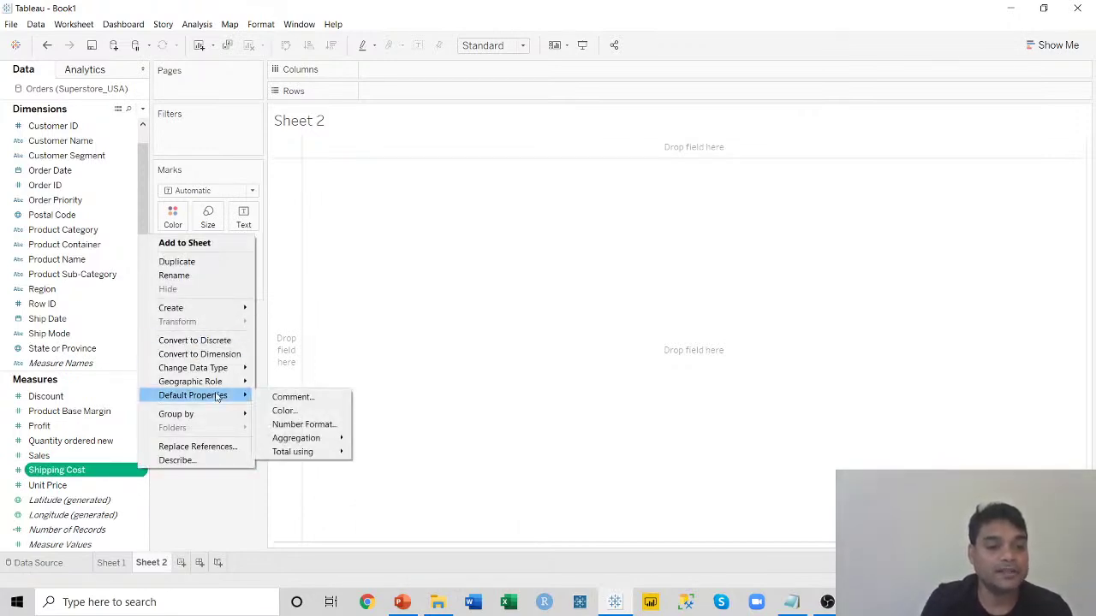
pyautogui.click(297, 427)
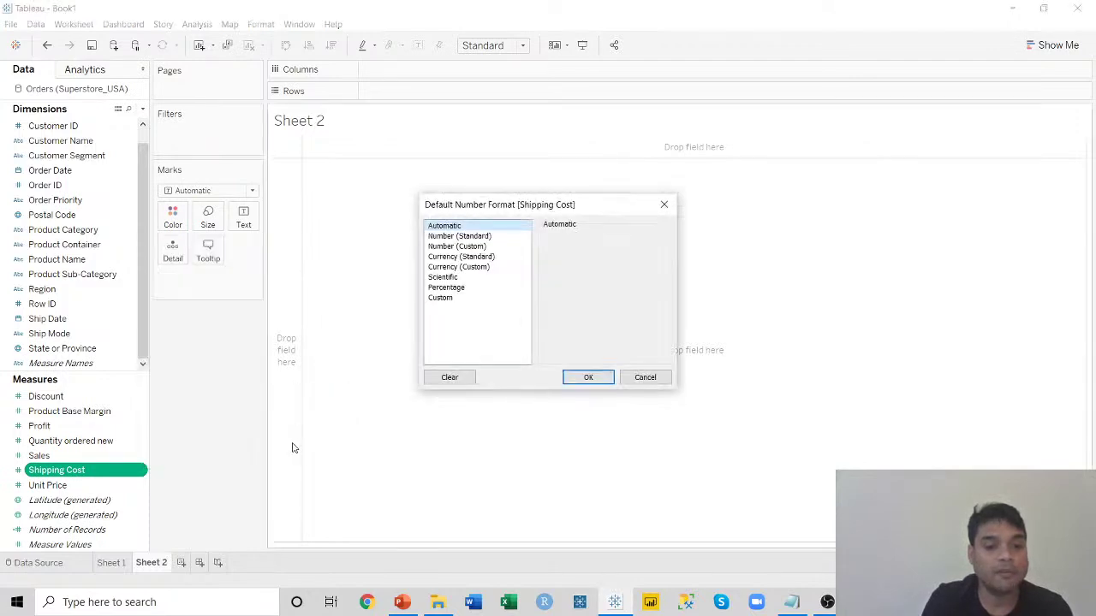
pyautogui.click(458, 267)
pyautogui.doubleClick(549, 336)
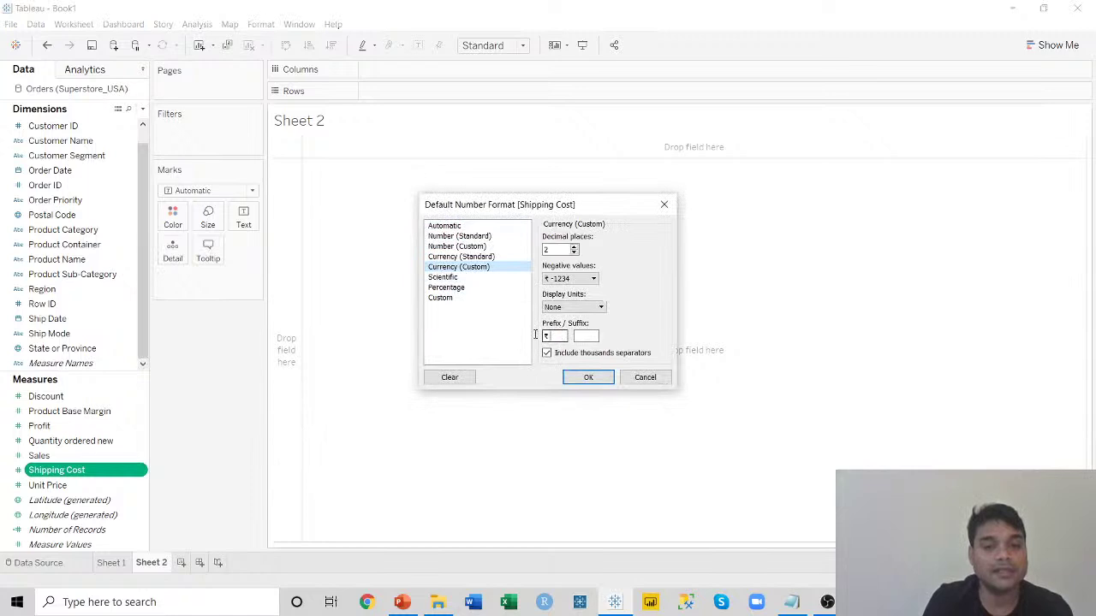
pyautogui.write('$')
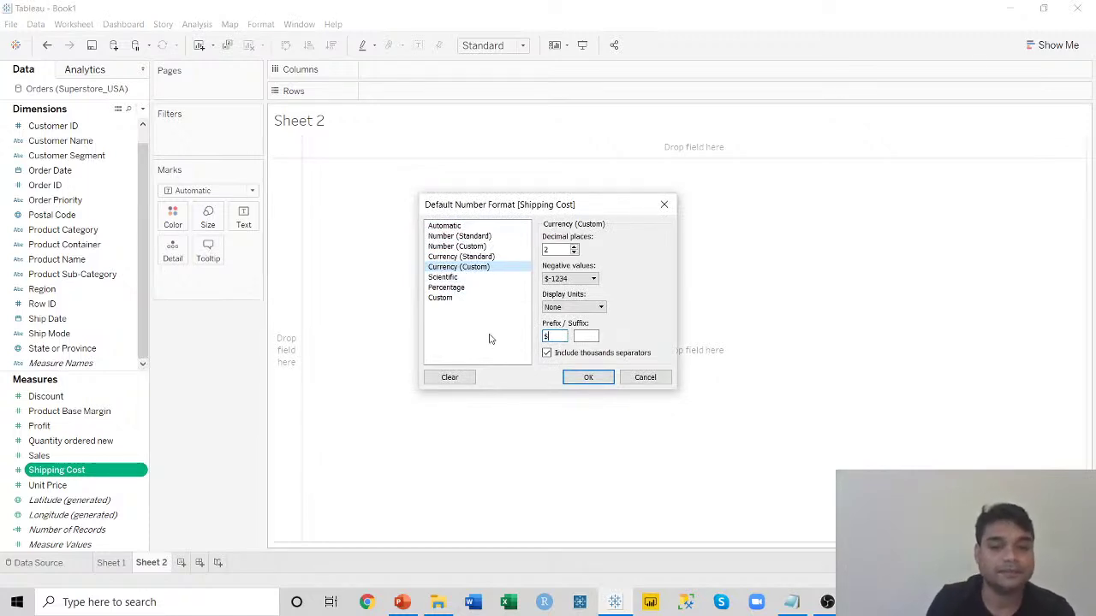
pyautogui.click(591, 278)
pyautogui.click(585, 297)
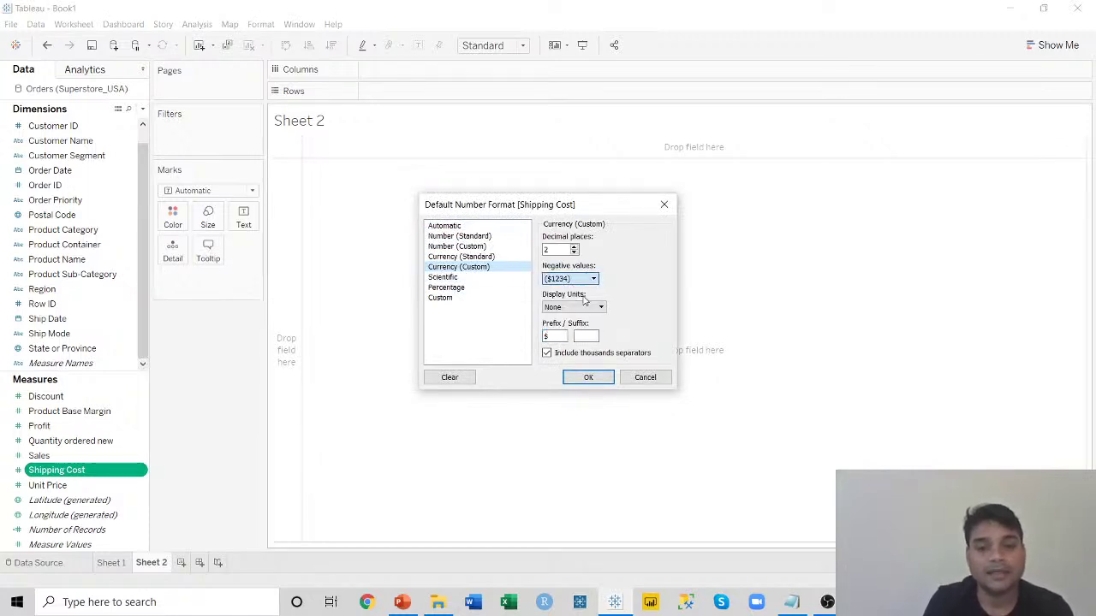
pyautogui.click(588, 377)
# Set the Shipping Cost measure's default aggregation to Average.
pyautogui.click(103, 470)
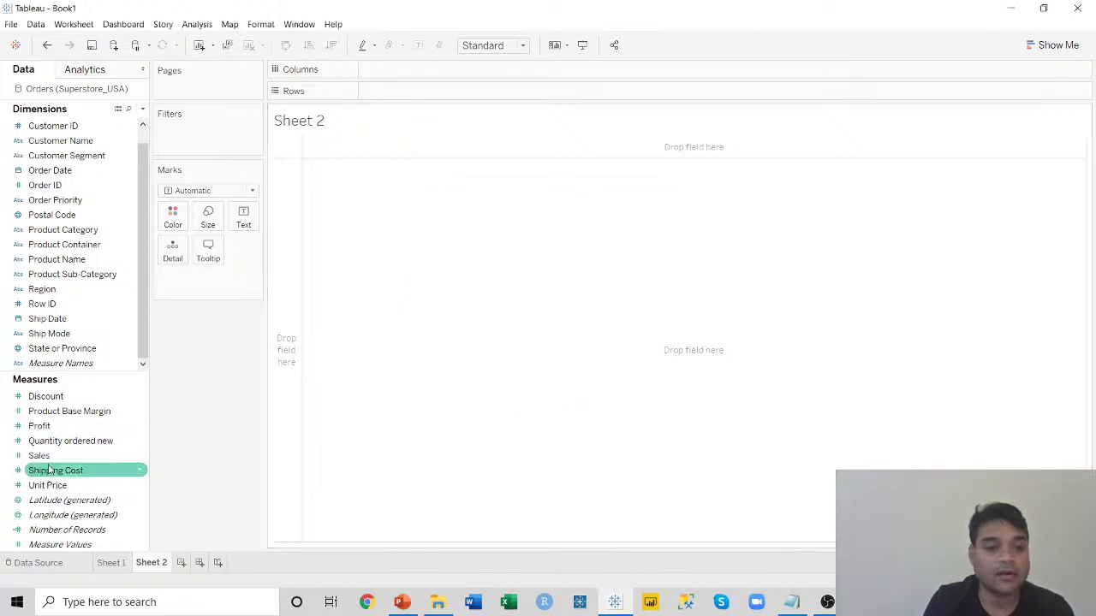
pyautogui.click(139, 471)
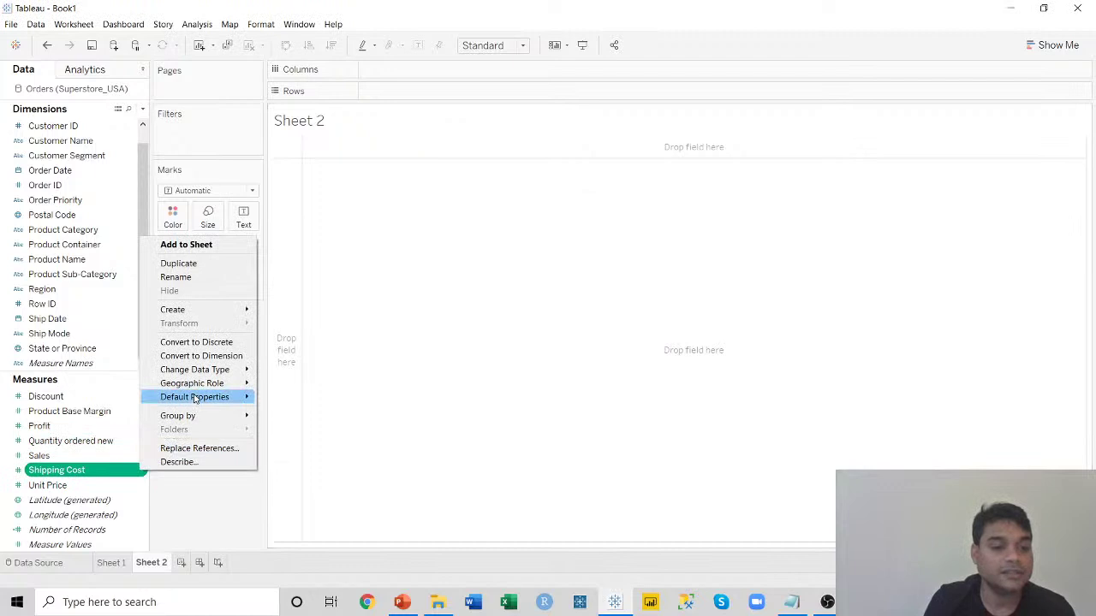
pyautogui.moveTo(215, 397)
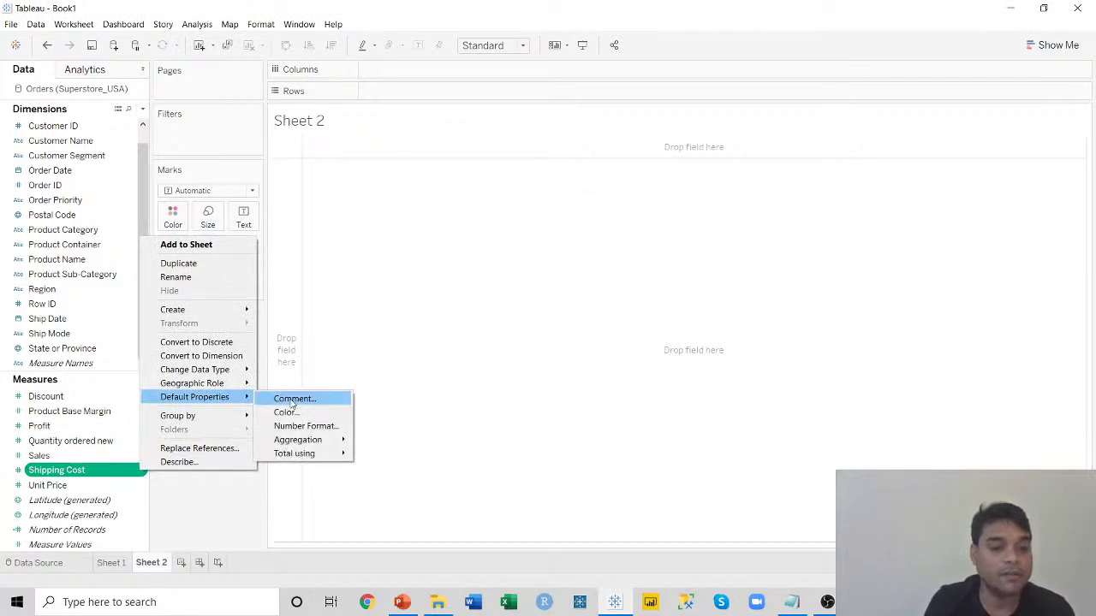
pyautogui.moveTo(307, 443)
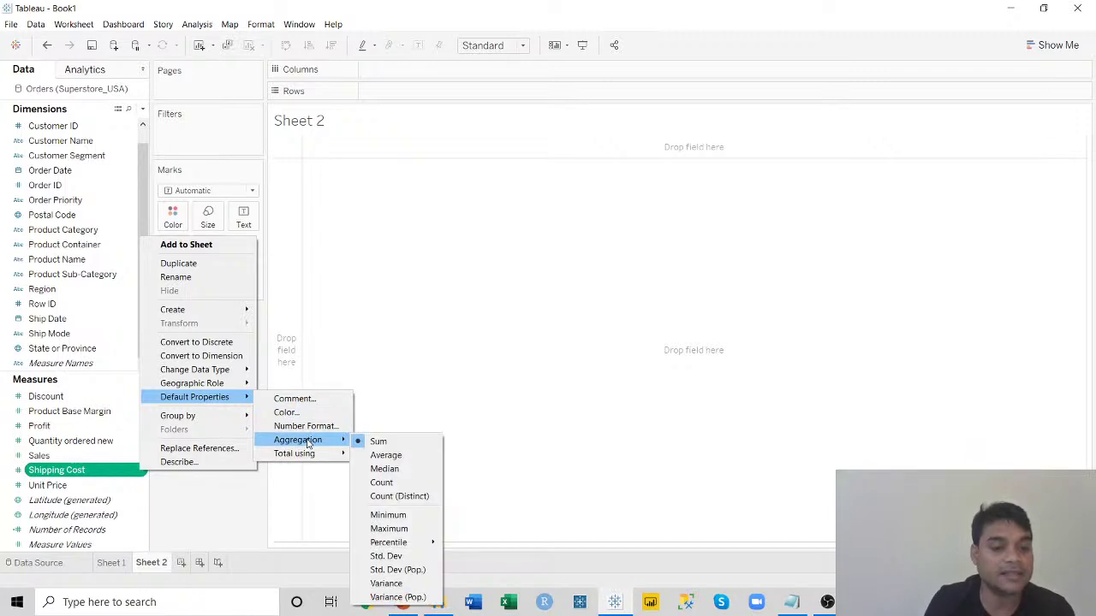
pyautogui.click(392, 455)
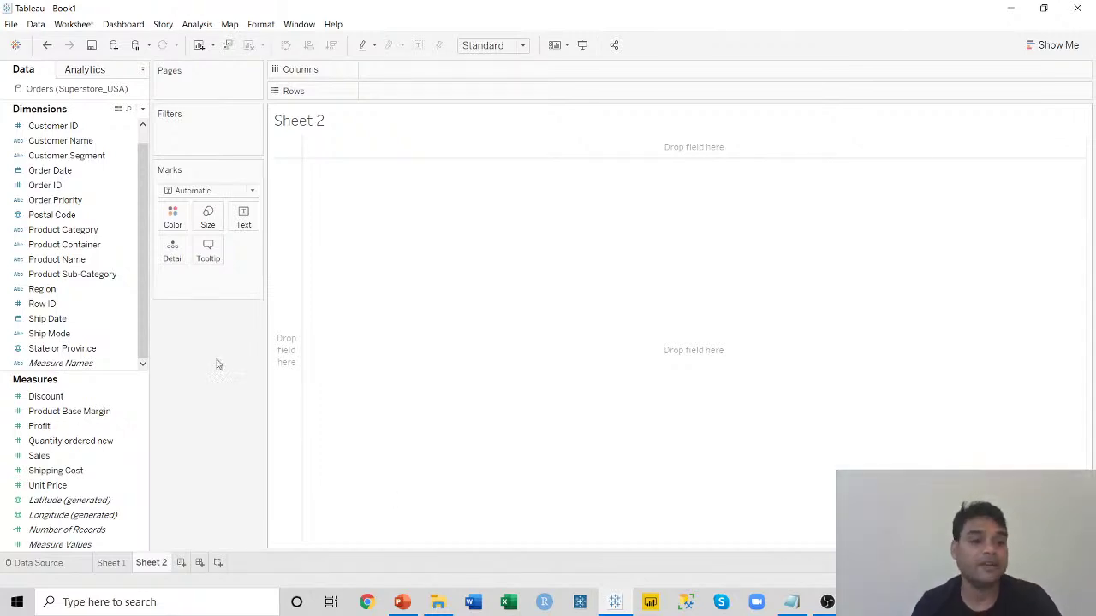
# Build a text table of Profit and Shipping Cost by Product Sub-Category on Sheet 2 and compare it with Sheet 1.
pyautogui.click(57, 277)
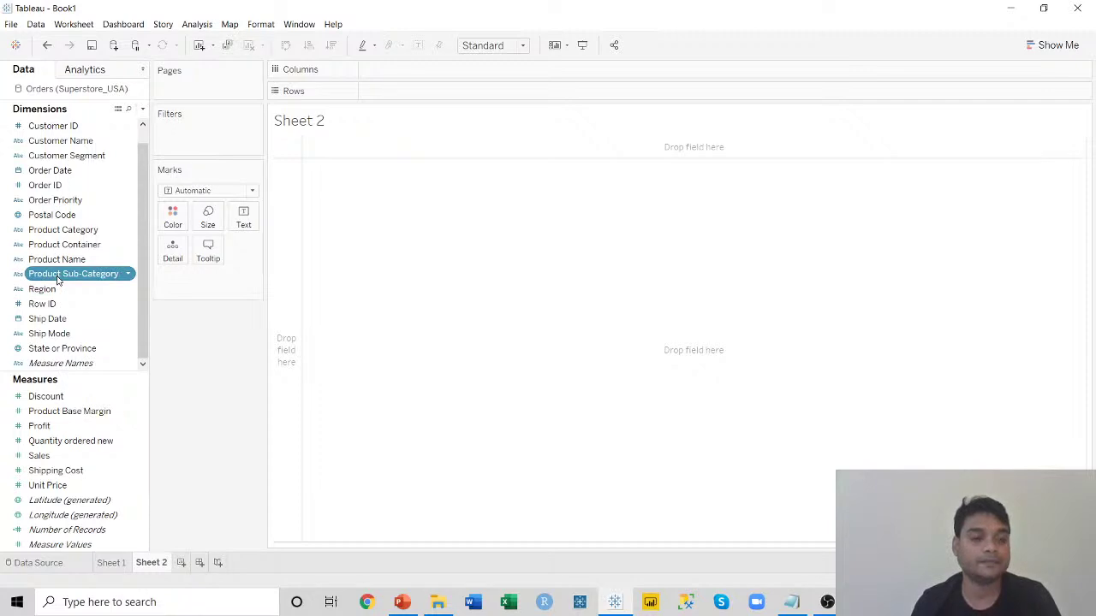
pyautogui.keyDown('ctrl'); pyautogui.click(54, 431); pyautogui.keyUp('ctrl')
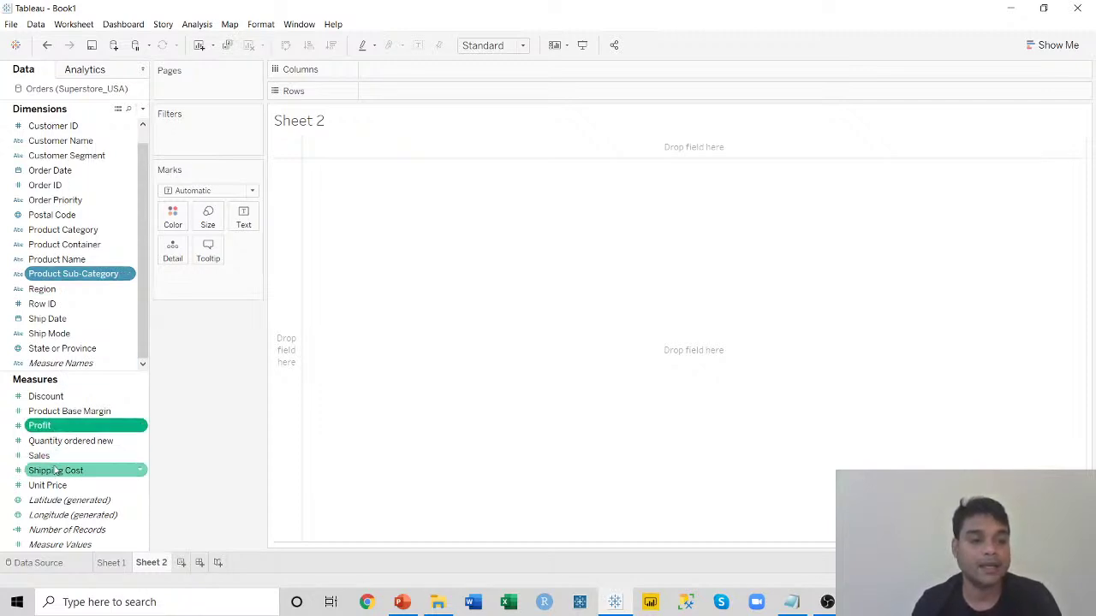
pyautogui.keyDown('ctrl'); pyautogui.click(55, 473); pyautogui.keyUp('ctrl')
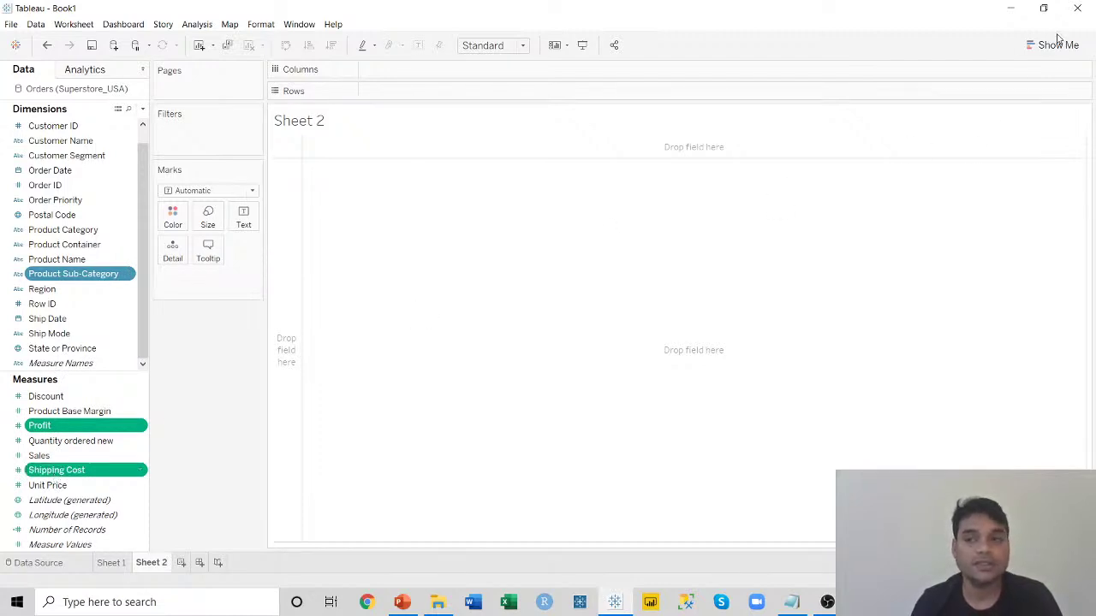
pyautogui.click(1059, 45)
pyautogui.click(986, 92)
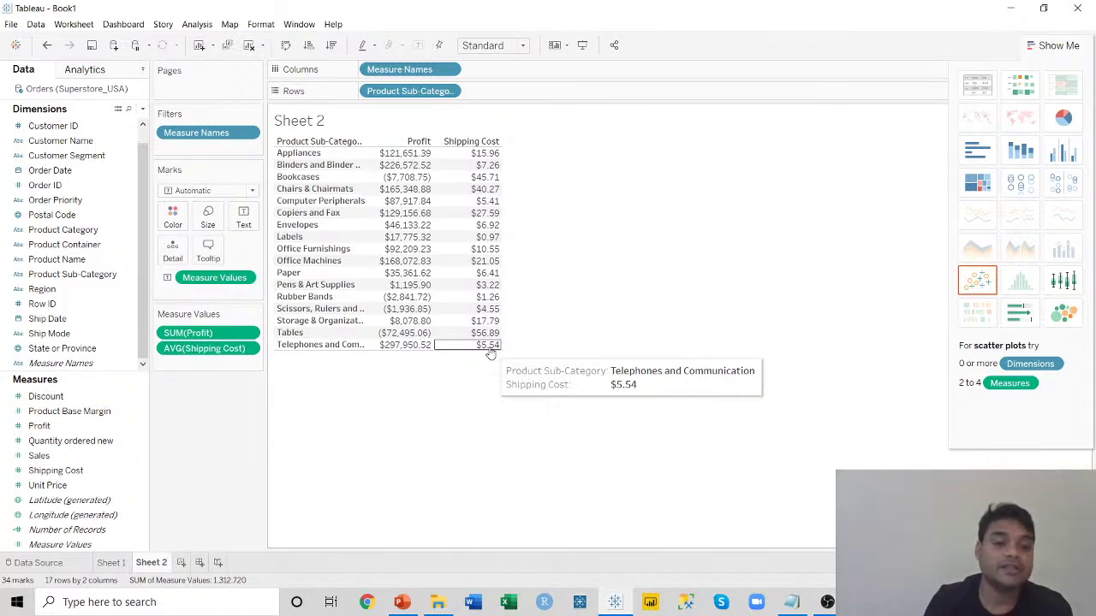
pyautogui.click(110, 562)
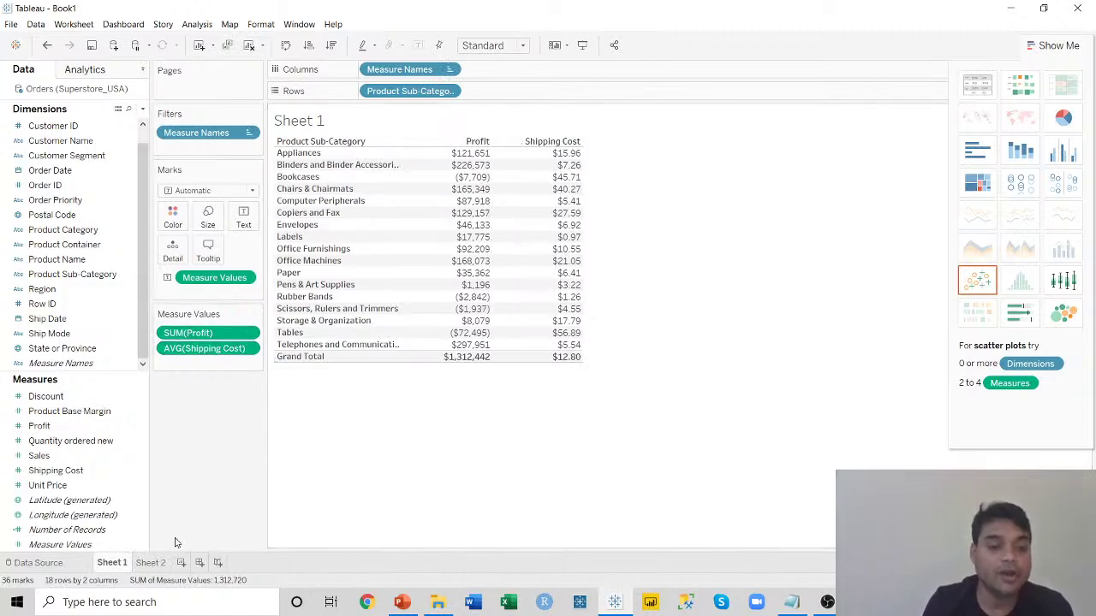
pyautogui.click(151, 563)
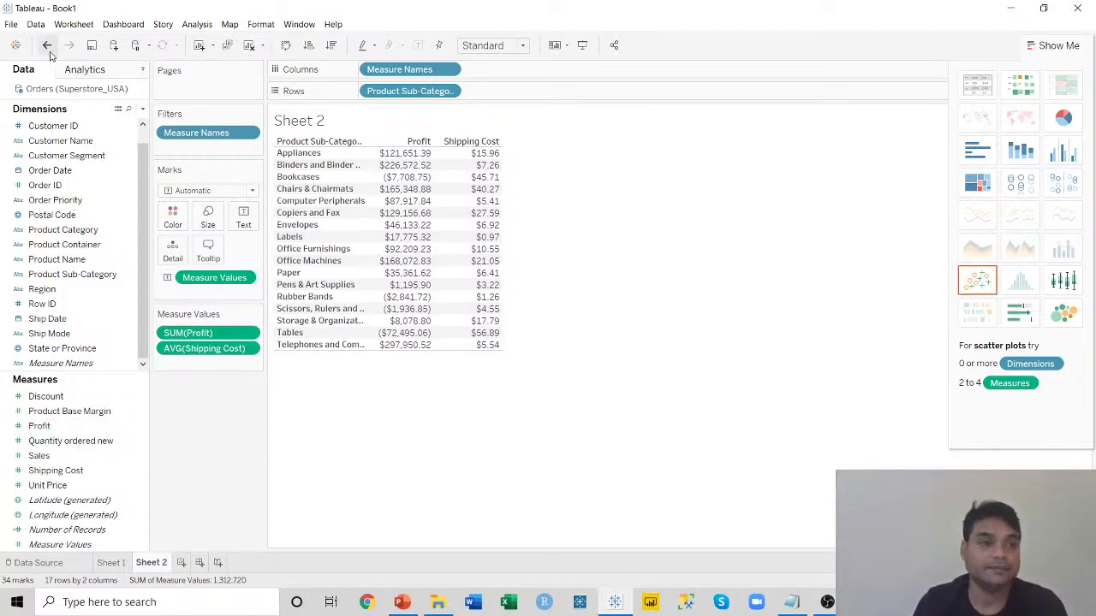
# Start saving the workbook under a new name, choosing the Desktop folder and the Tableau Packaged Workbook (*.twbx) file type.
pyautogui.click(12, 25)
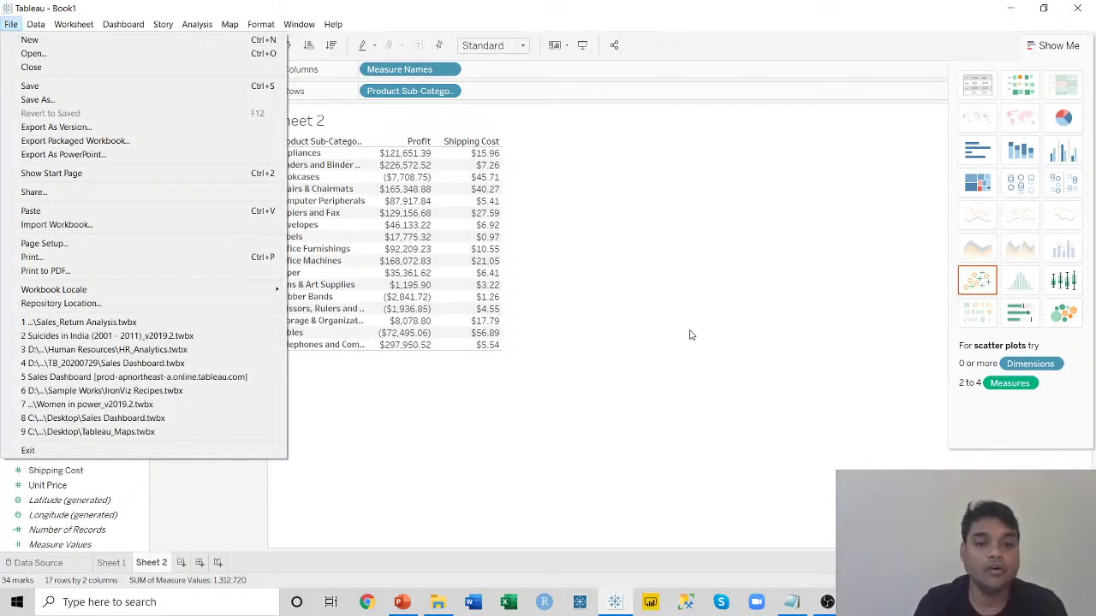
pyautogui.click(10, 25)
pyautogui.click(8, 25)
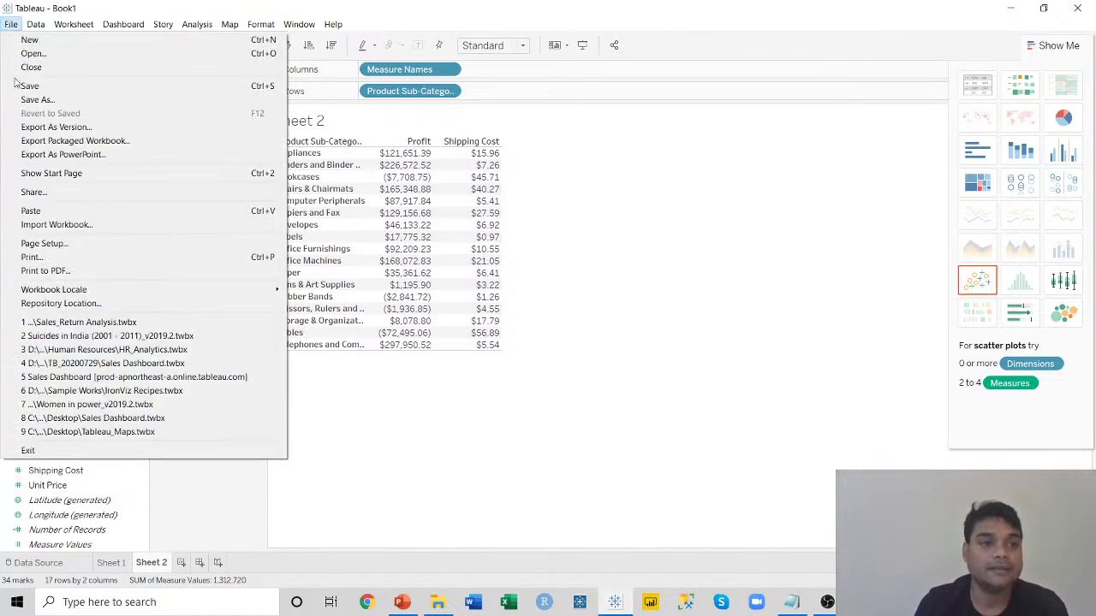
pyautogui.click(34, 100)
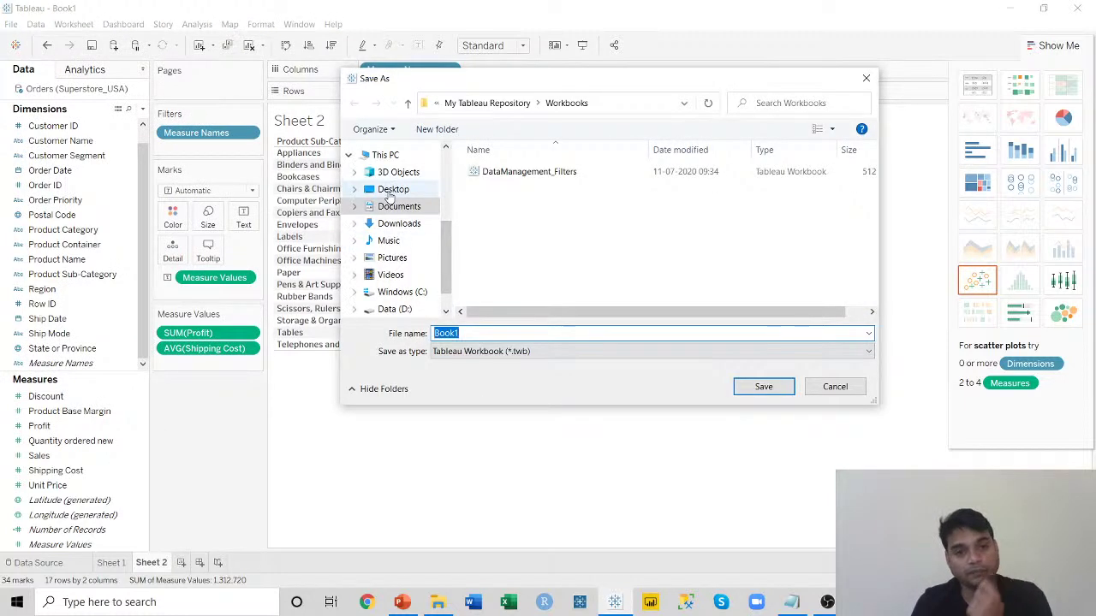
pyautogui.click(390, 194)
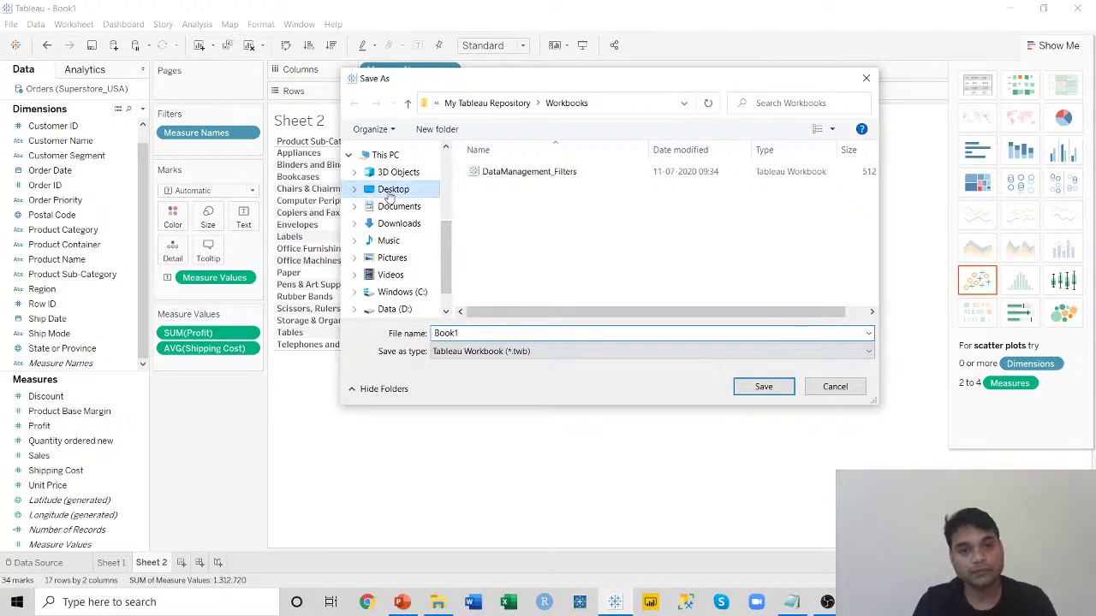
pyautogui.click(552, 351)
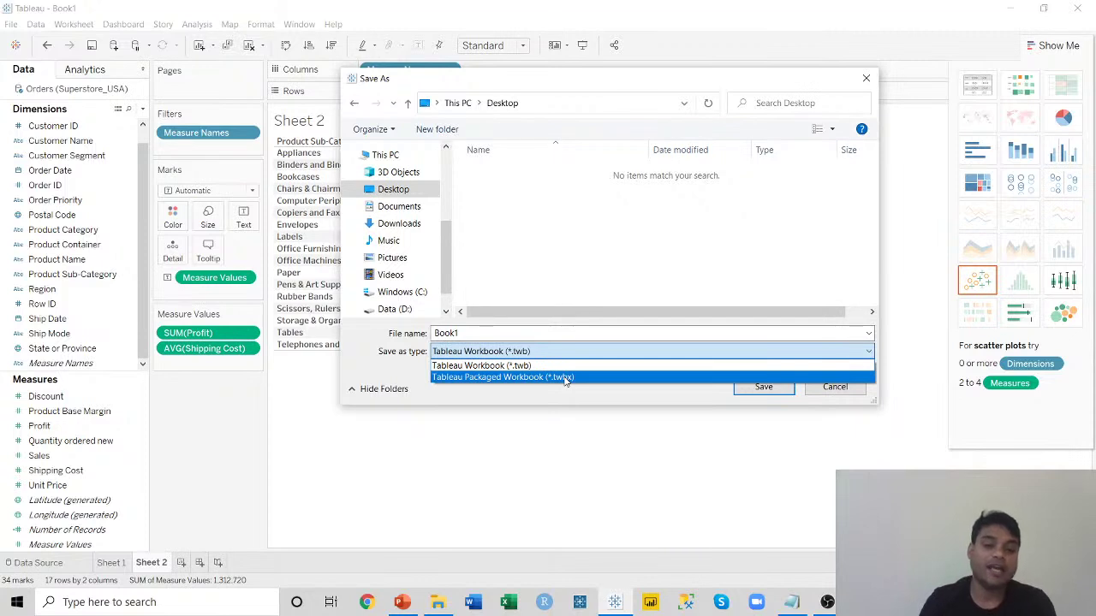
pyautogui.click(565, 378)
# Name the workbook file "report" and save it.
pyautogui.moveTo(506, 337); pyautogui.dragTo(387, 338)
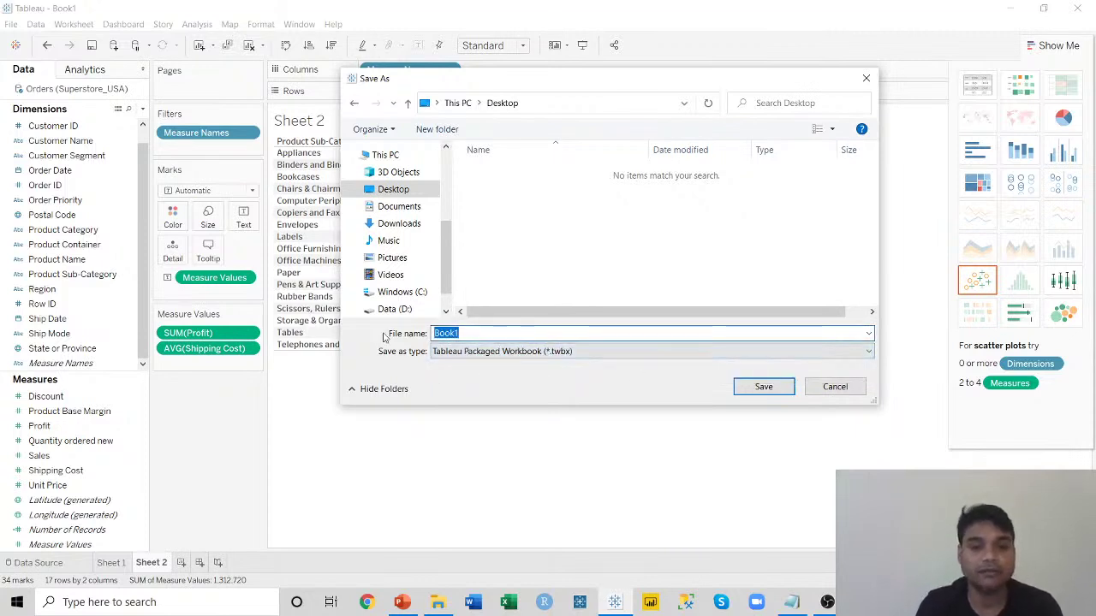
pyautogui.write('REport')
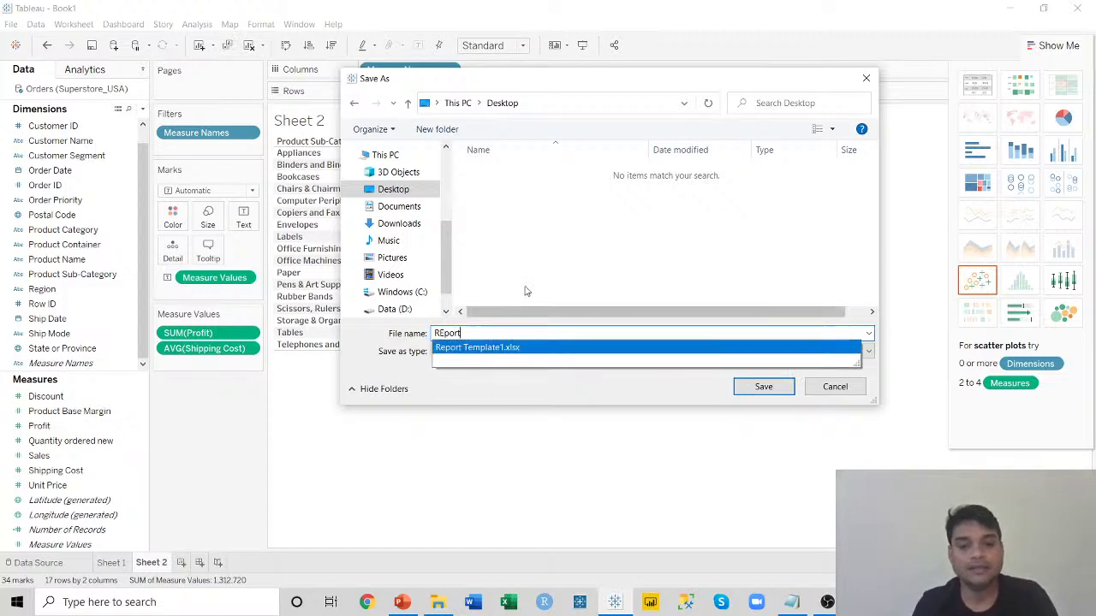
pyautogui.click(505, 424)
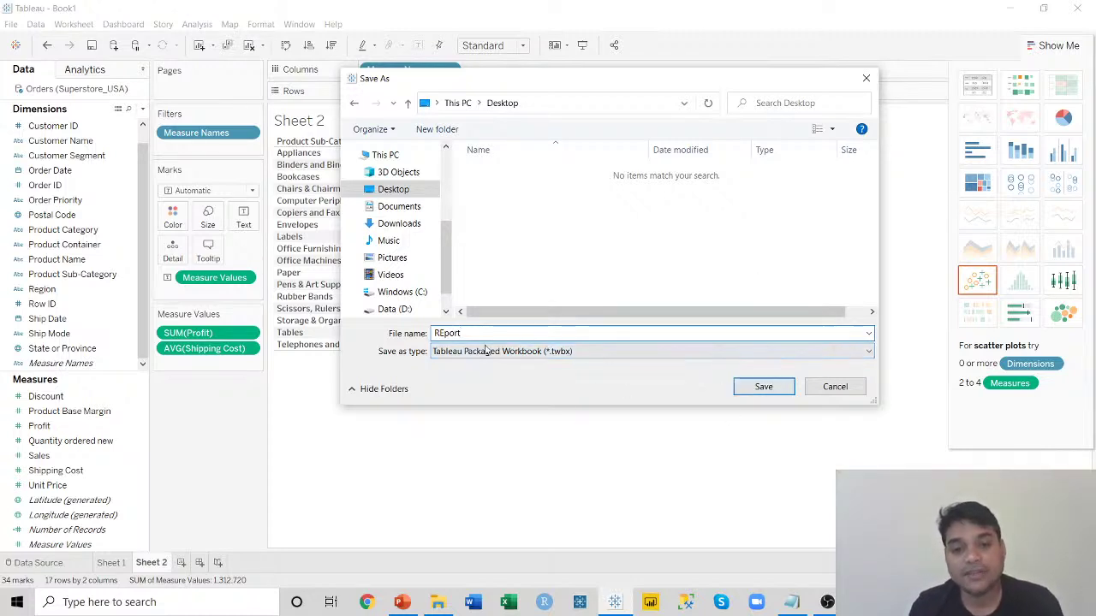
pyautogui.moveTo(462, 333); pyautogui.dragTo(432, 333)
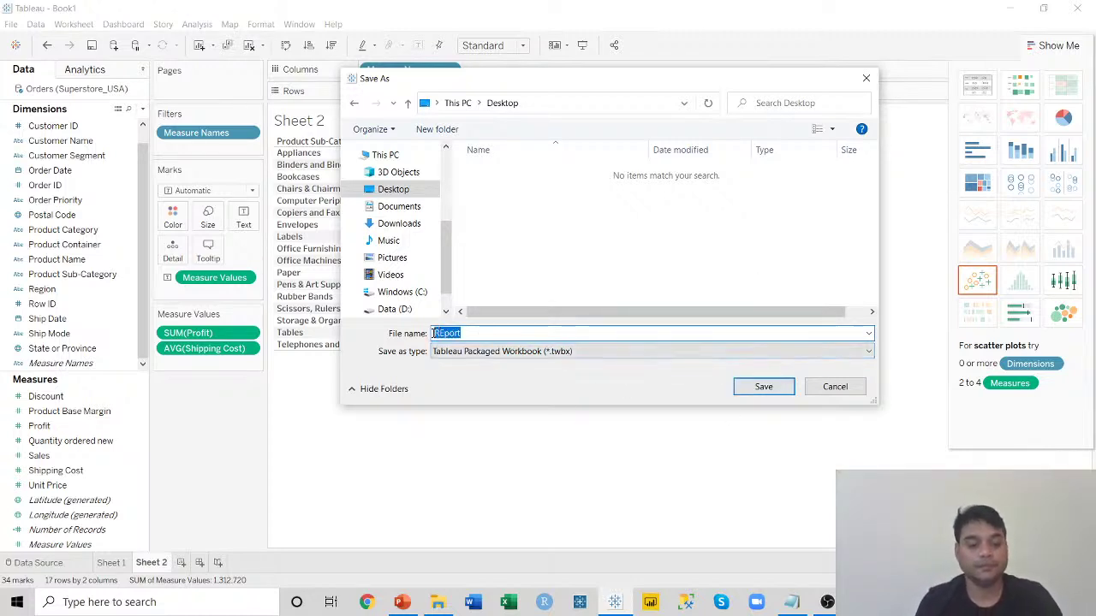
pyautogui.write('Report')
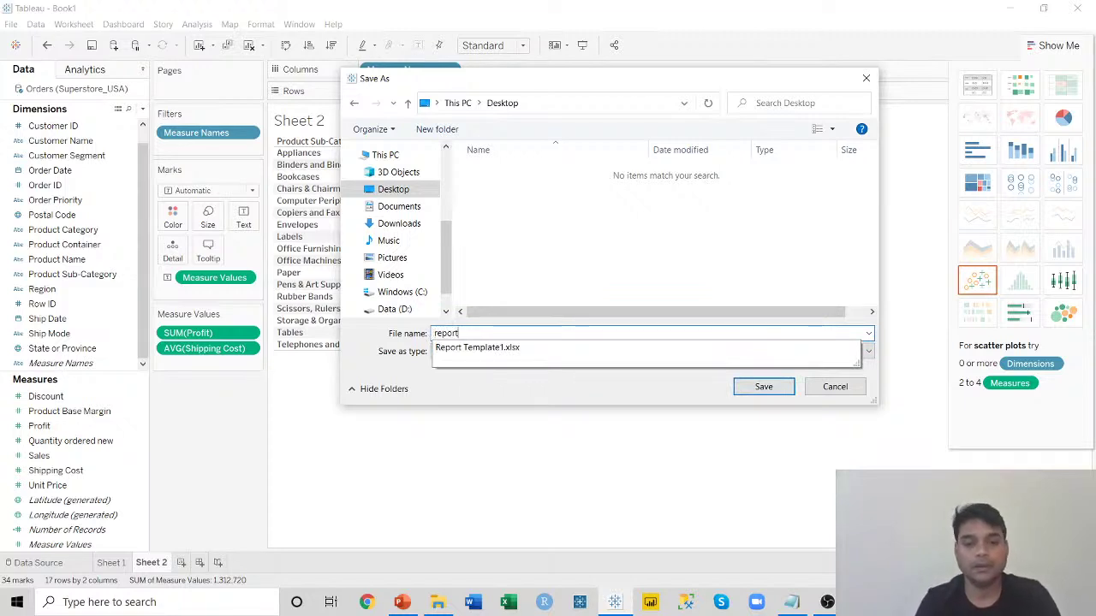
pyautogui.click(742, 387)
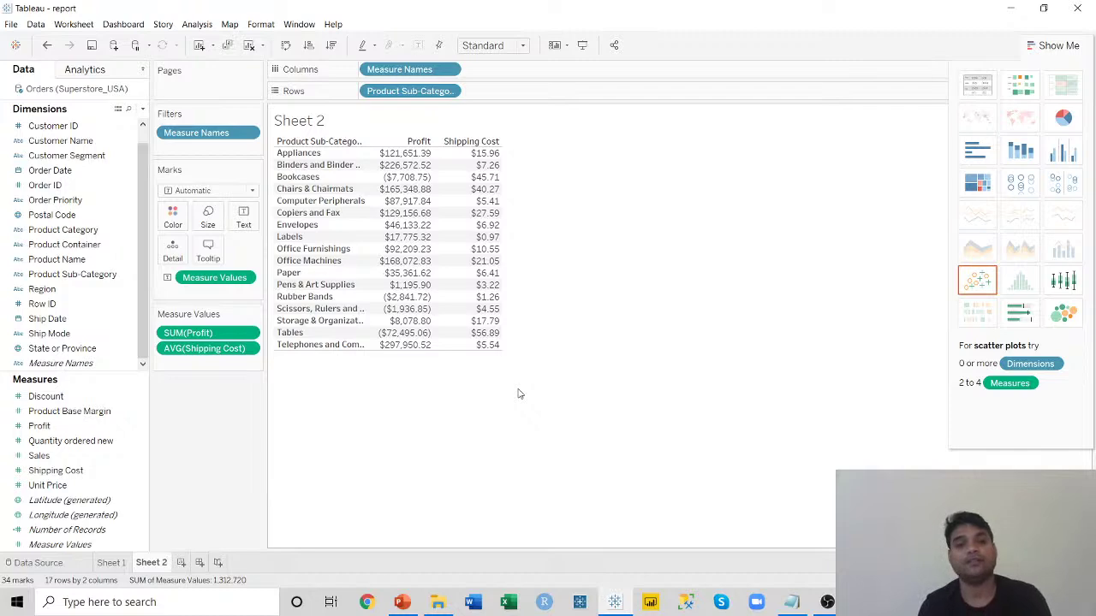
# Switch to the Tableau presentation in PowerPoint and start the slide show from the Visual Analytics slide.
pyautogui.click(402, 602)
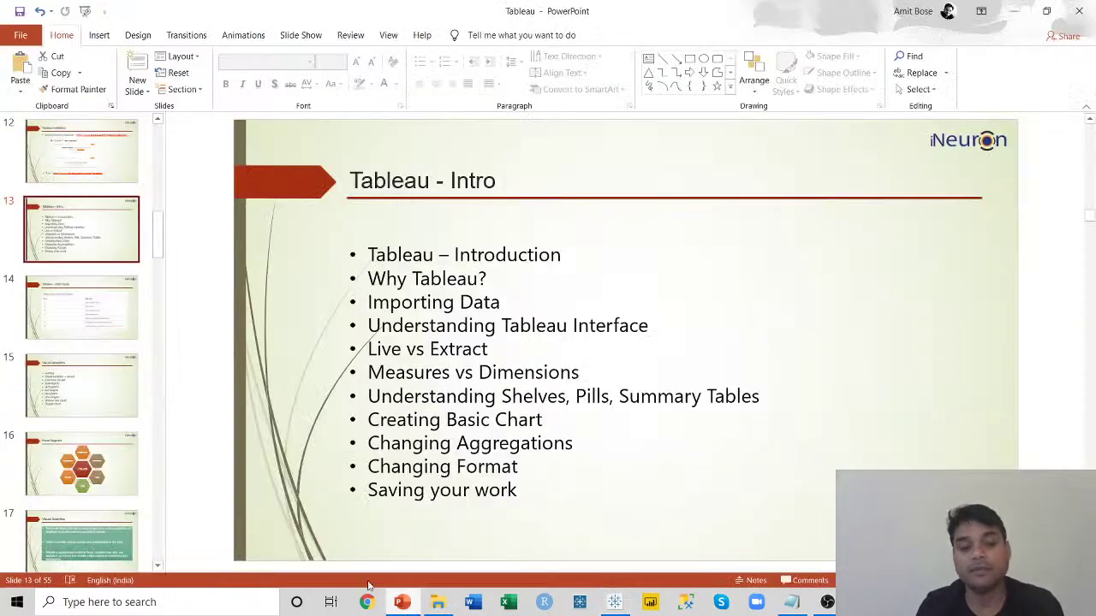
pyautogui.click(41, 458)
pyautogui.click(47, 411)
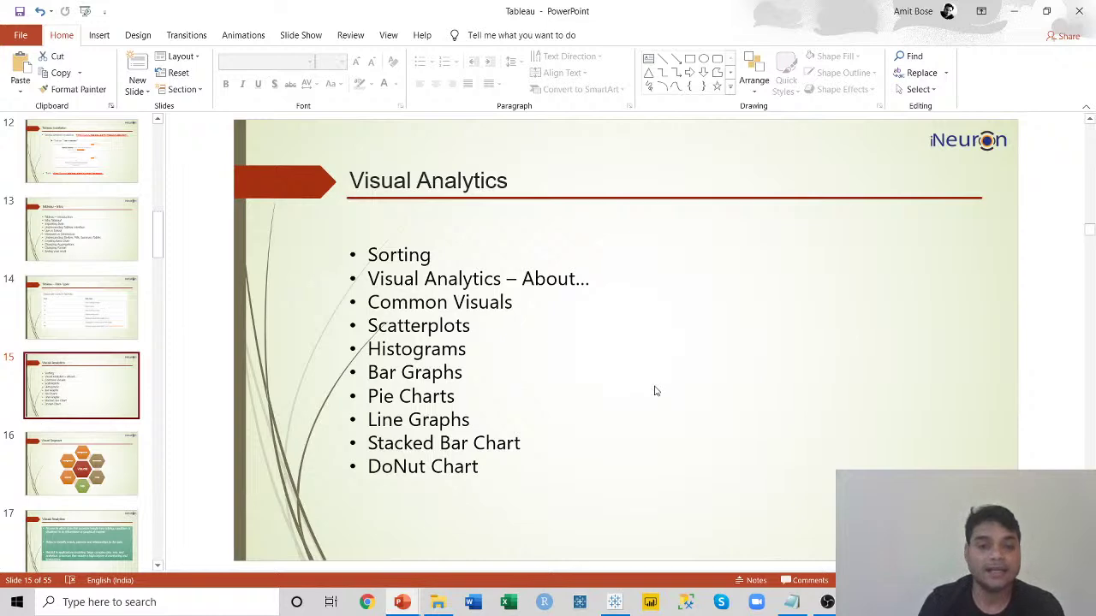
pyautogui.hotkey('shift', 'F5')
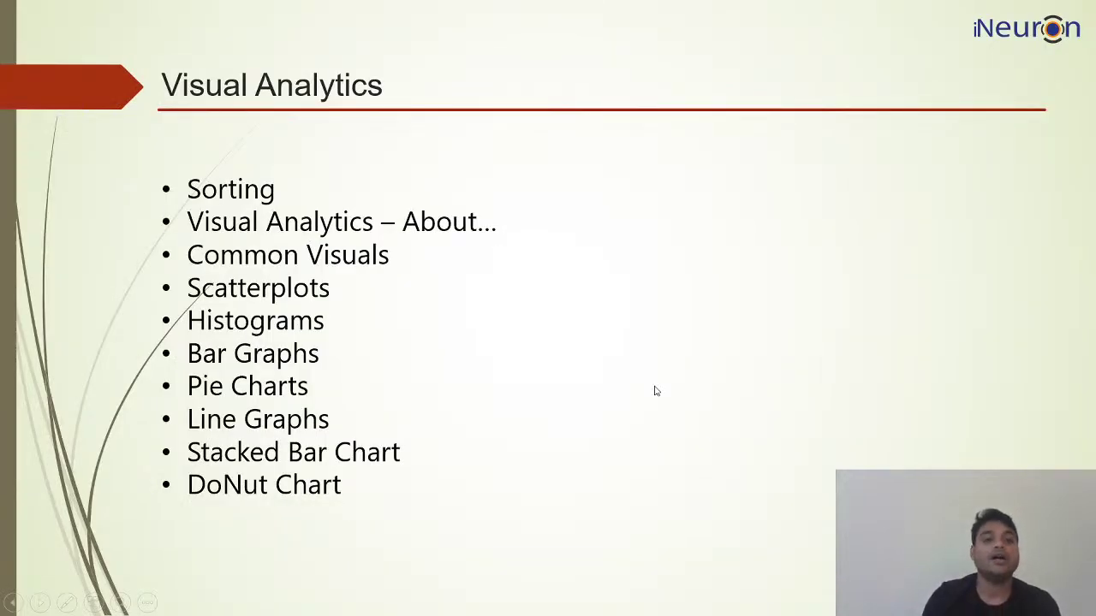
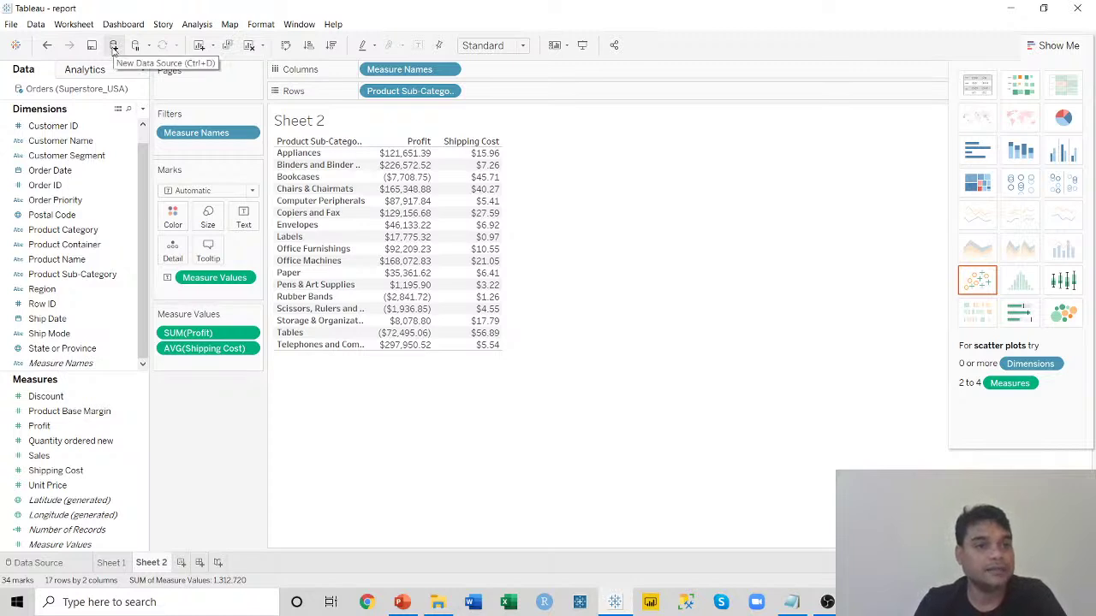
# Return to Tableau and connect the report workbook to the CarMakers.csv text file as a new data source.
pyautogui.click(15, 46)
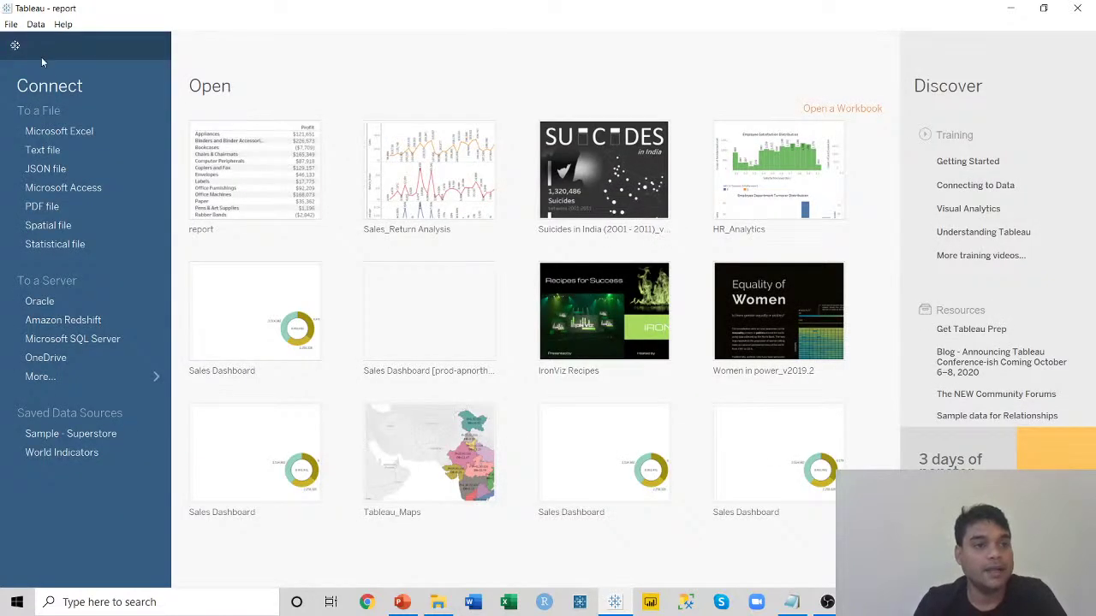
pyautogui.click(54, 151)
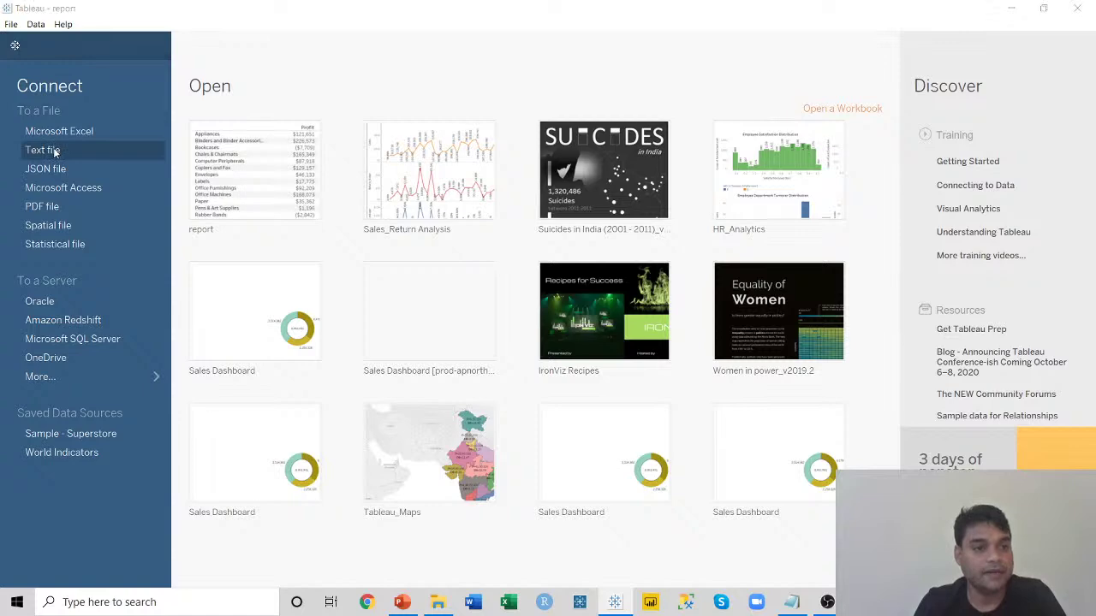
pyautogui.doubleClick(492, 188)
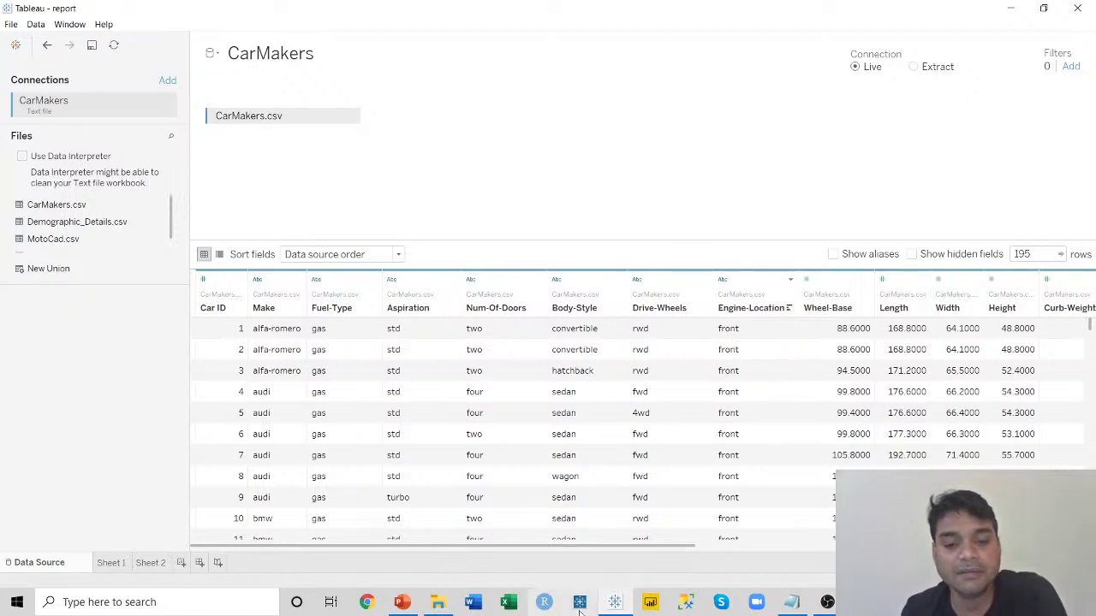
# Create a new worksheet from the CarMakers data and build a scatter plot of Price against Horsepower by Car ID.
pyautogui.moveTo(608, 546); pyautogui.dragTo(1011, 550)
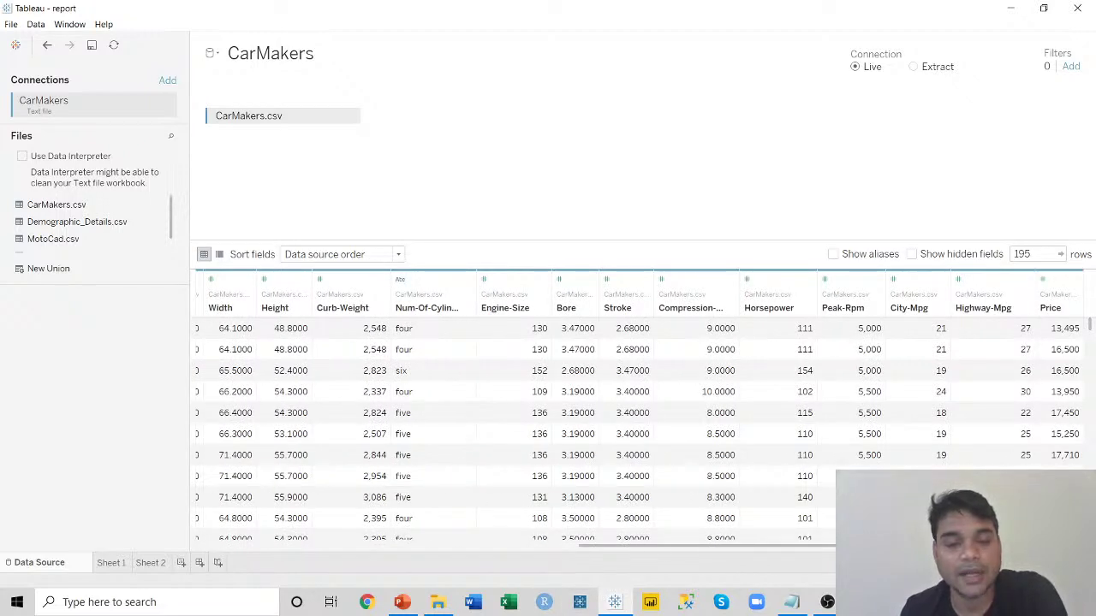
pyautogui.click(181, 564)
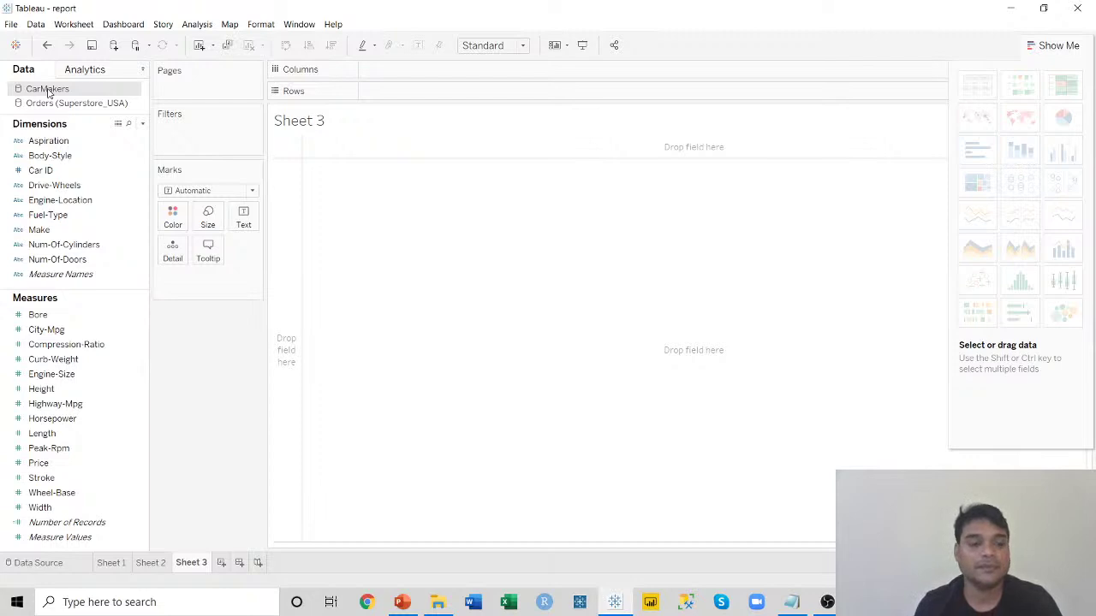
pyautogui.click(73, 171)
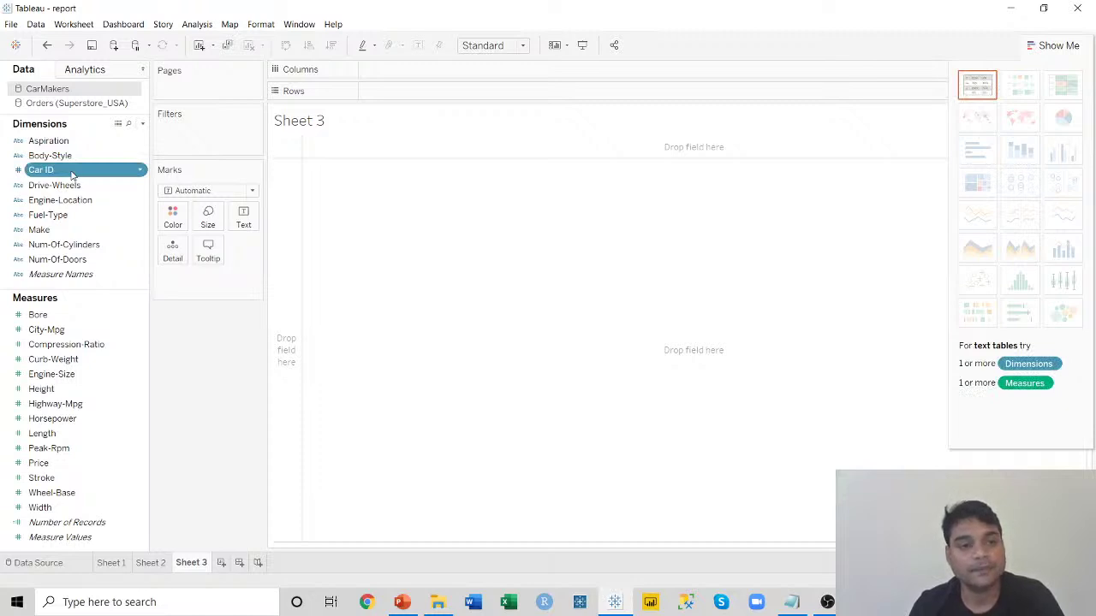
pyautogui.keyDown('ctrl'); pyautogui.click(47, 466); pyautogui.keyUp('ctrl')
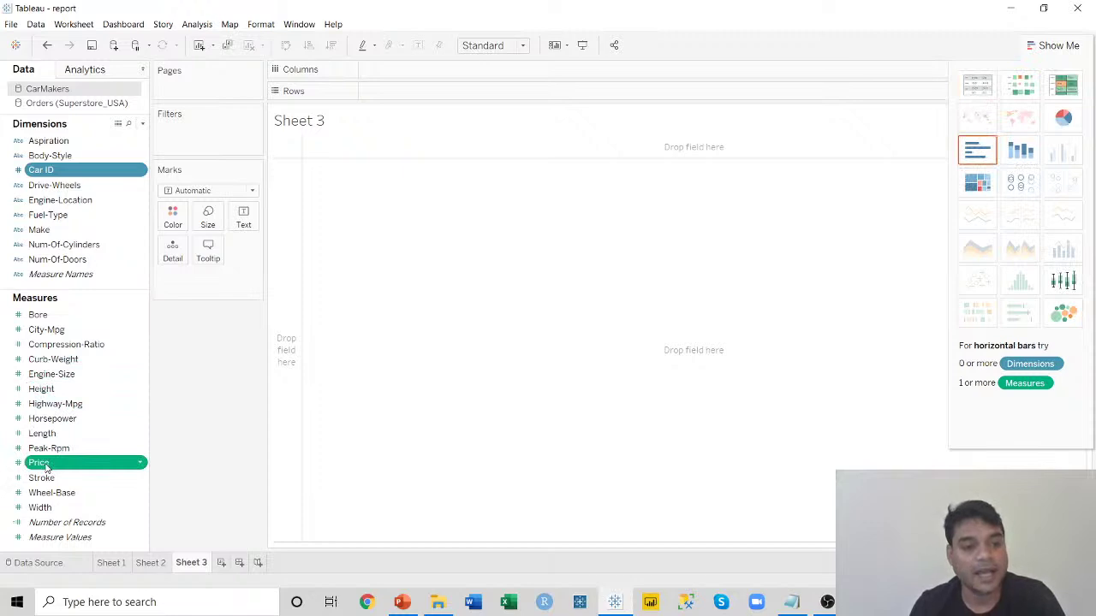
pyautogui.keyDown('ctrl'); pyautogui.click(46, 420); pyautogui.keyUp('ctrl')
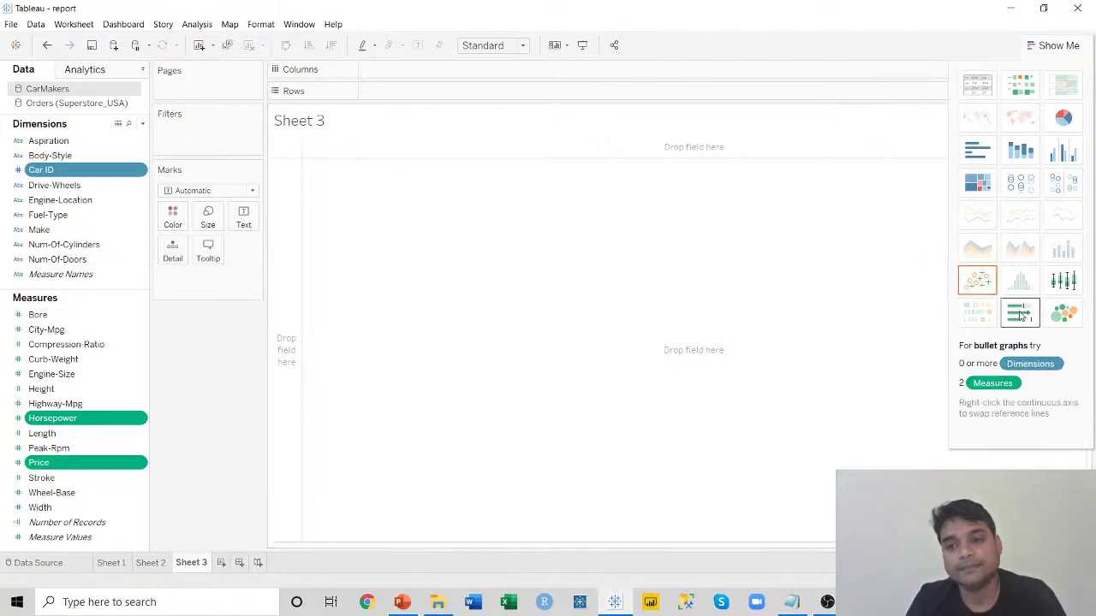
pyautogui.click(981, 282)
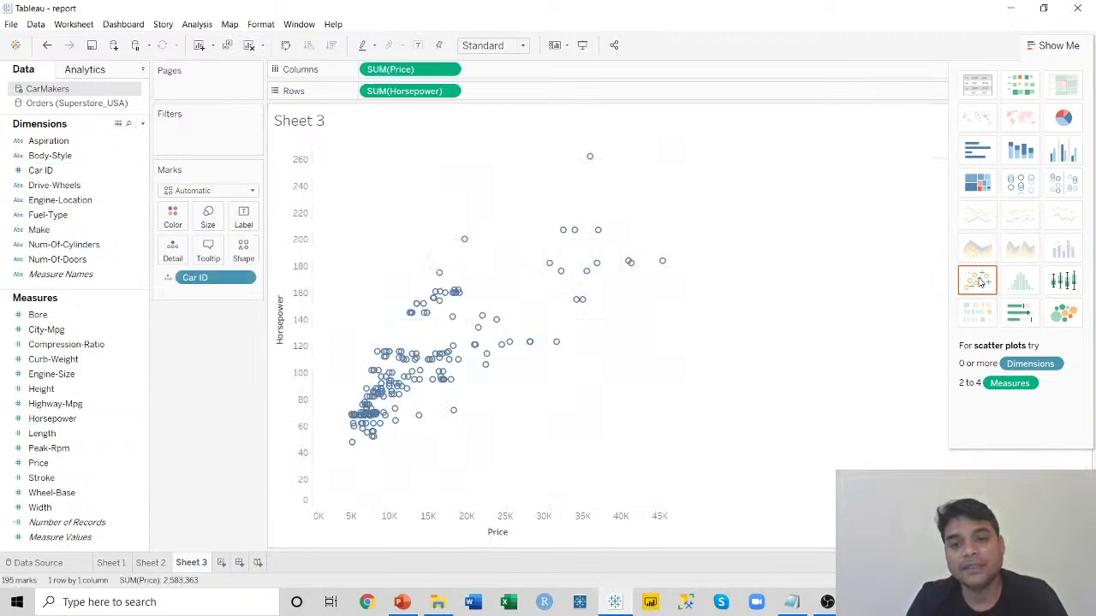
pyautogui.click(1058, 45)
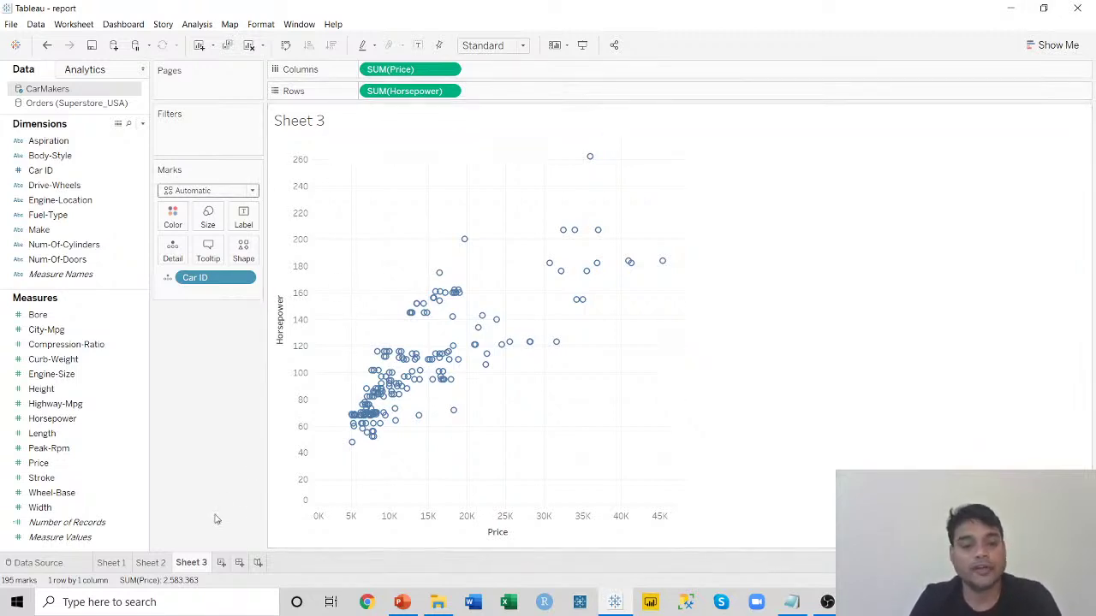
# Rename the new worksheet as Scatter Plot.
pyautogui.rightClick(193, 568)
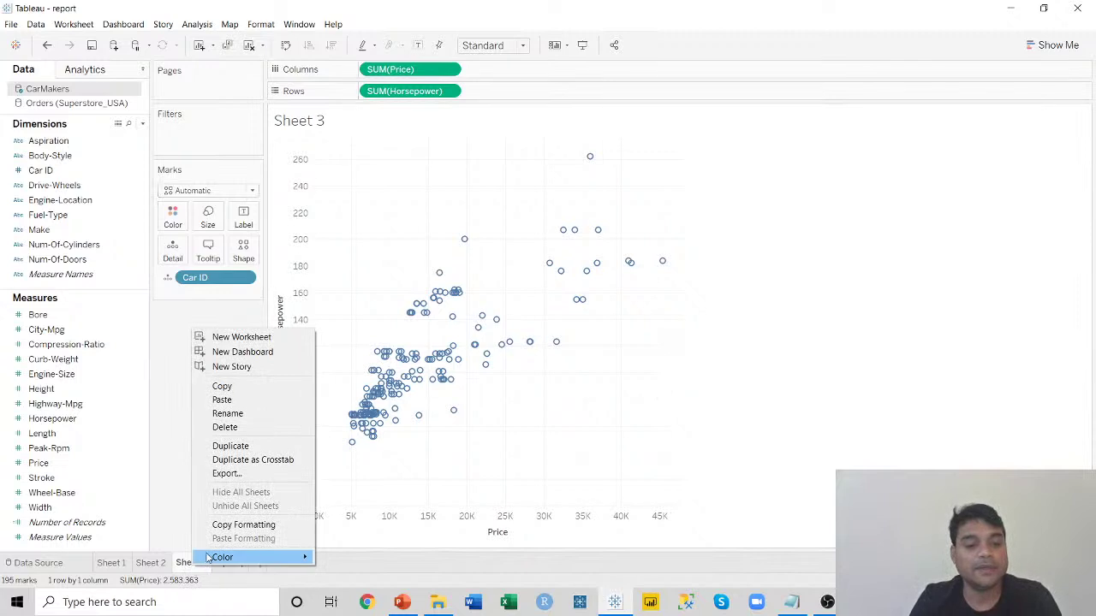
pyautogui.click(233, 414)
pyautogui.write('Sa')
pyautogui.press('BackSpace')
pyautogui.write('ca')
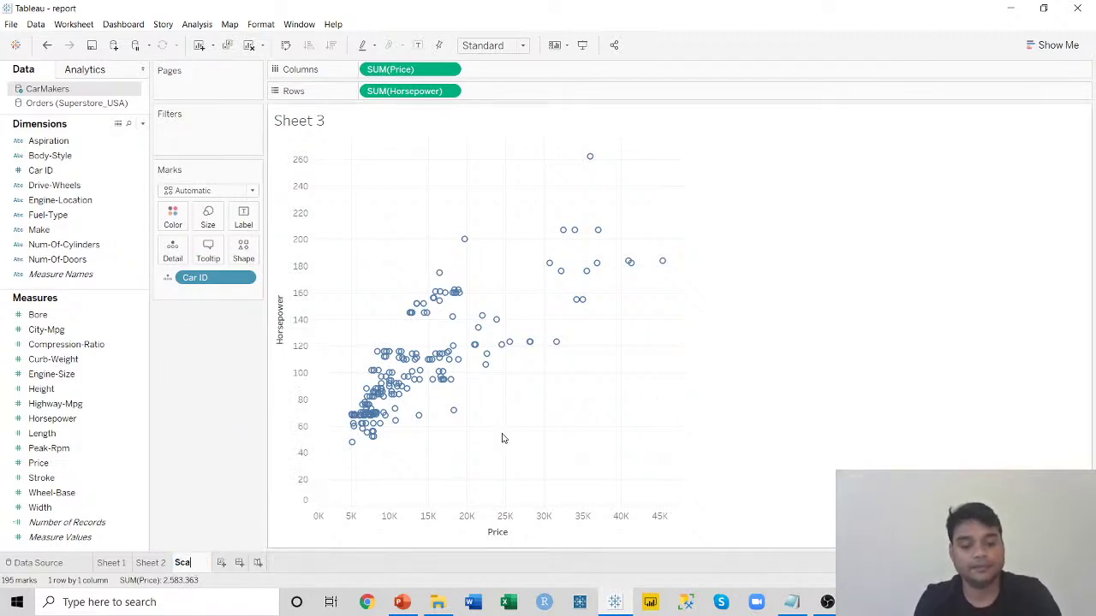
pyautogui.write('tte')
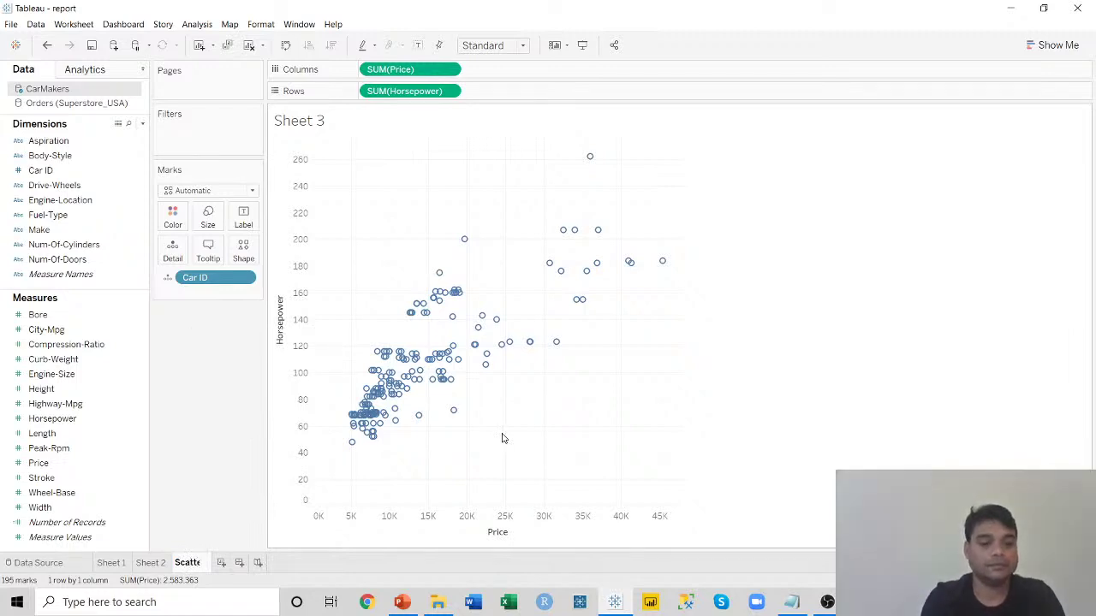
pyautogui.write('r Plot')
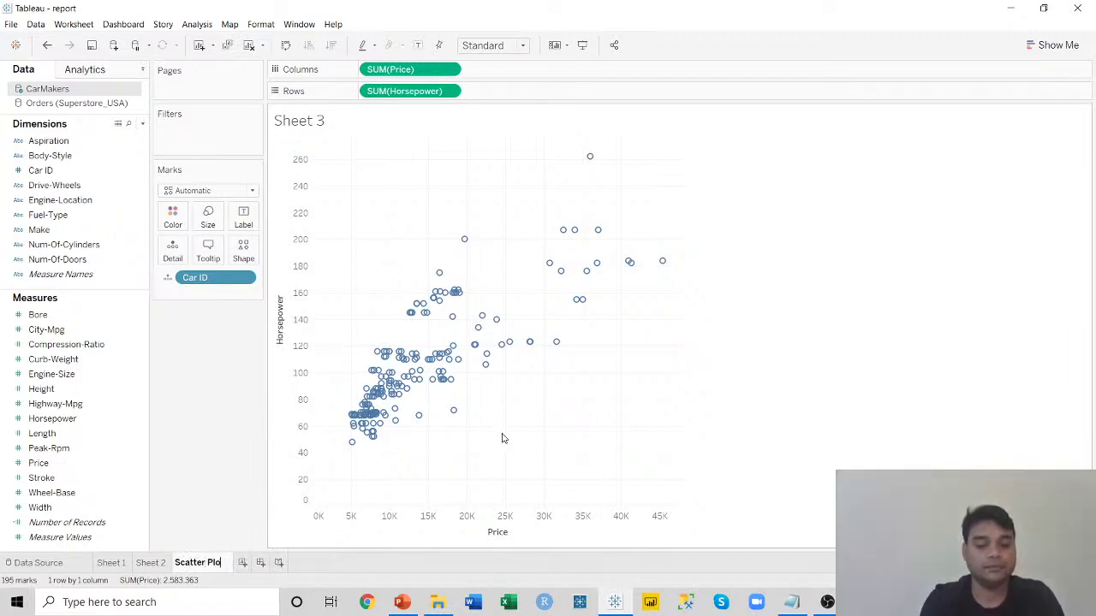
pyautogui.click(249, 415)
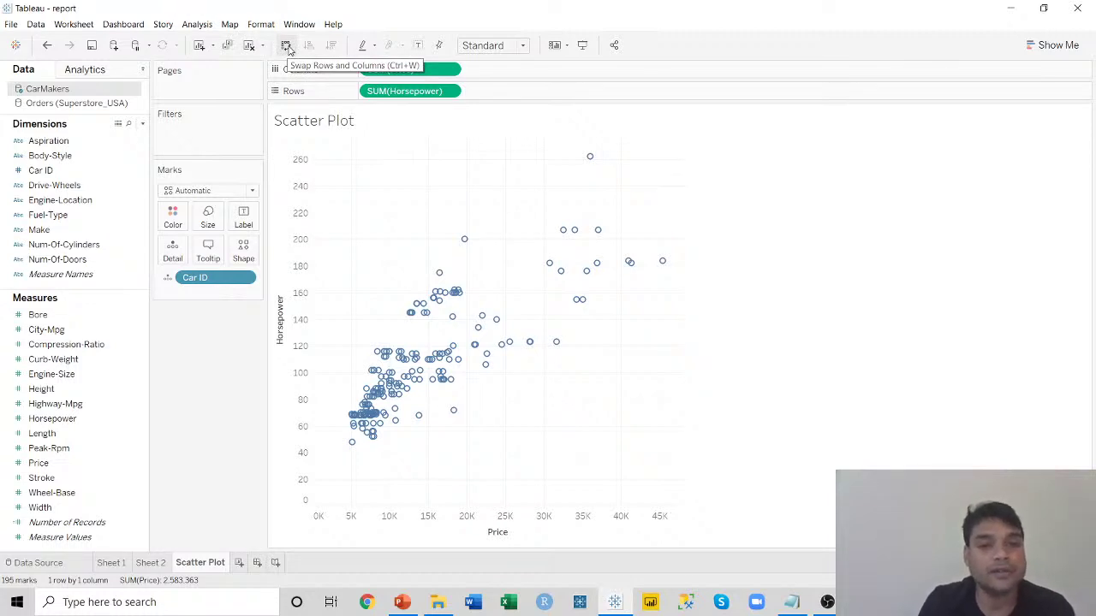
# Swap the scatter plot's rows and columns and set its fit to Entire View.
pyautogui.click(286, 47)
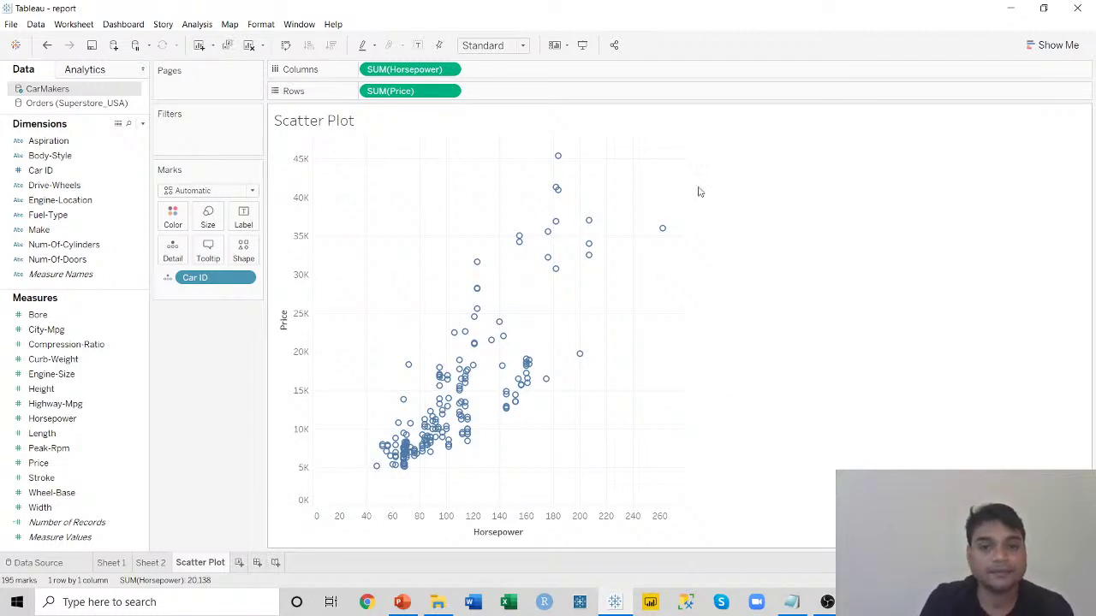
pyautogui.click(524, 48)
pyautogui.click(517, 97)
pyautogui.click(522, 47)
pyautogui.click(518, 55)
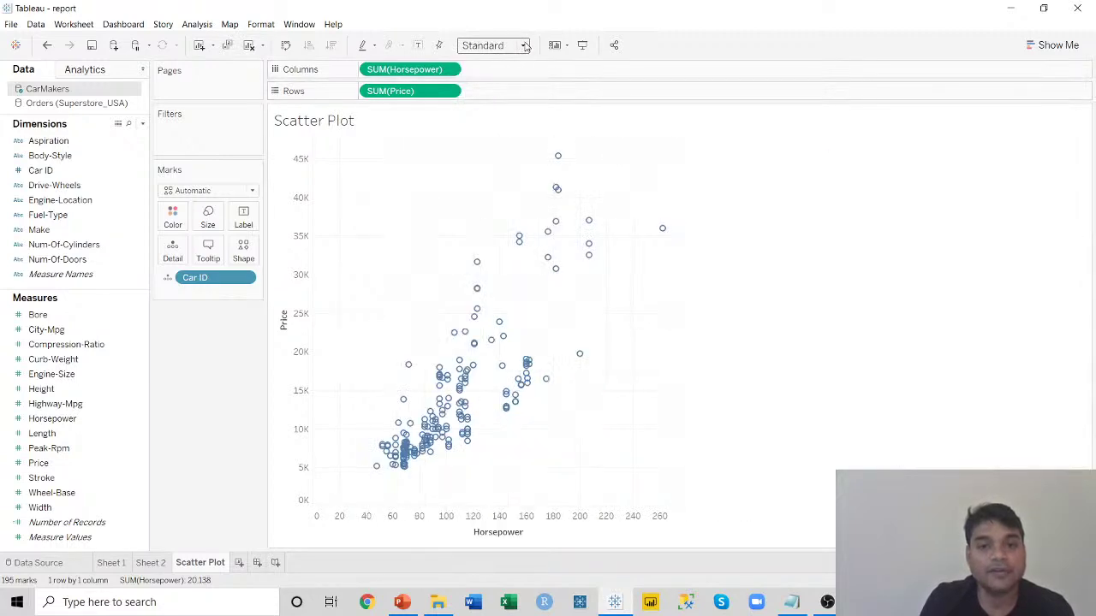
pyautogui.click(524, 47)
pyautogui.click(511, 97)
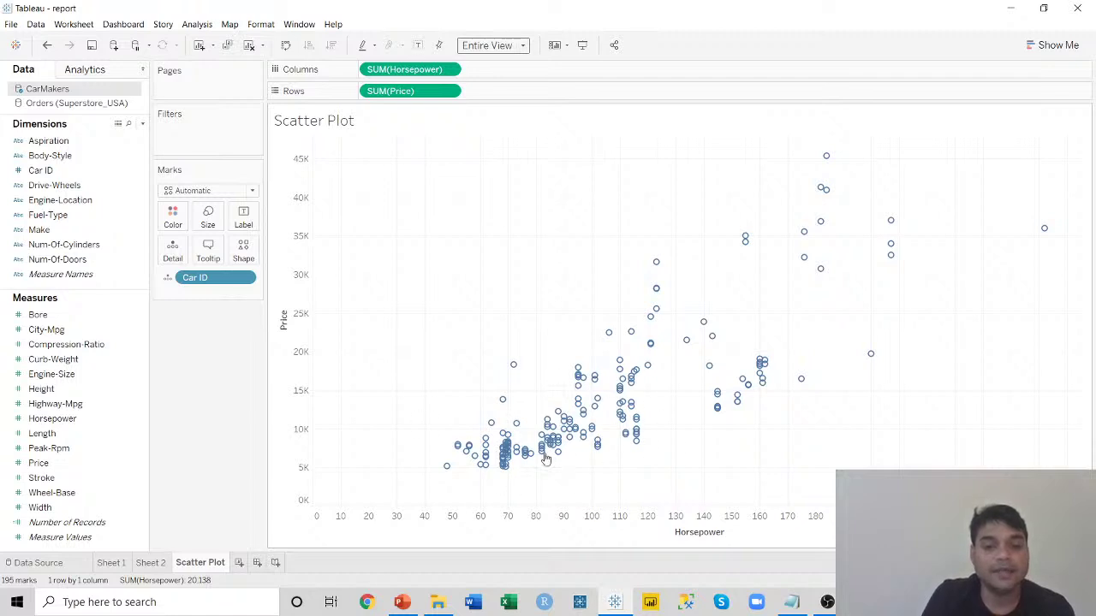
pyautogui.moveTo(558, 451)
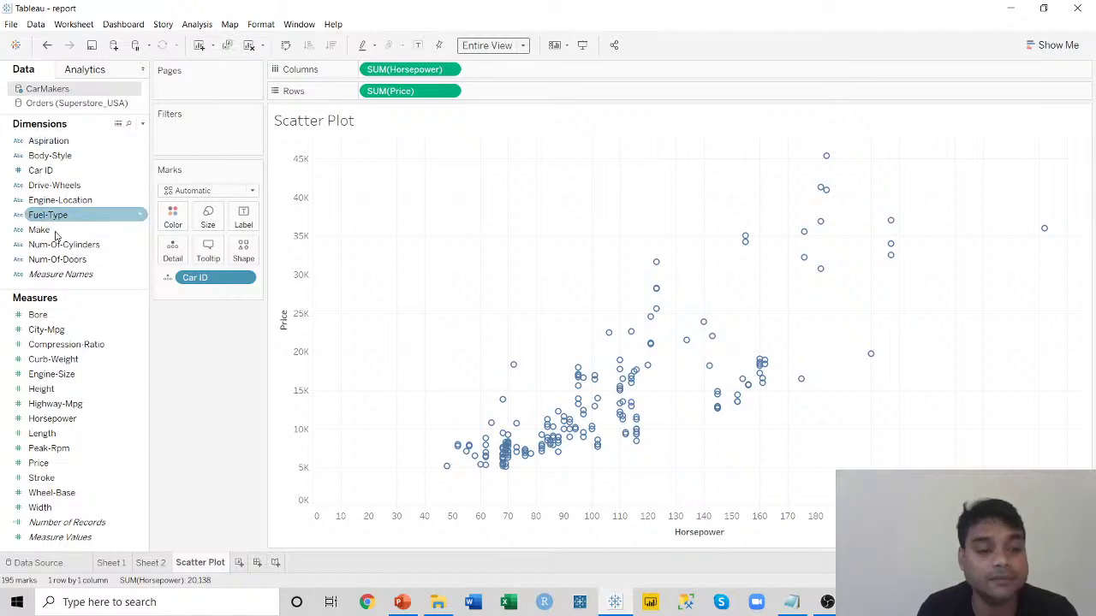
# Examine the Fuel-Type column's values in the CarMakers data source.
pyautogui.click(22, 565)
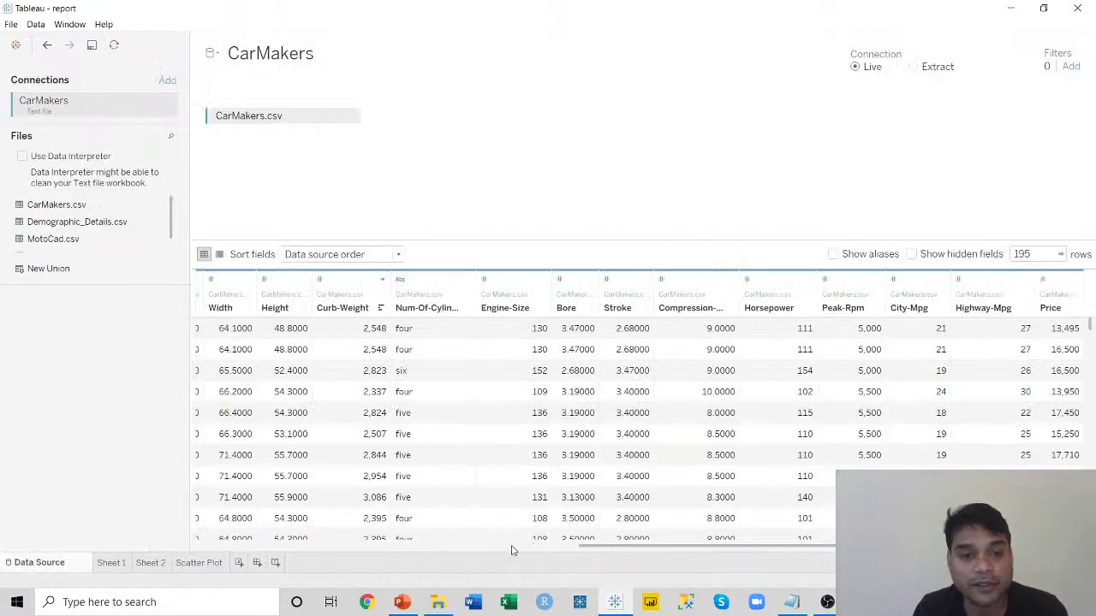
pyautogui.moveTo(692, 551); pyautogui.dragTo(367, 550)
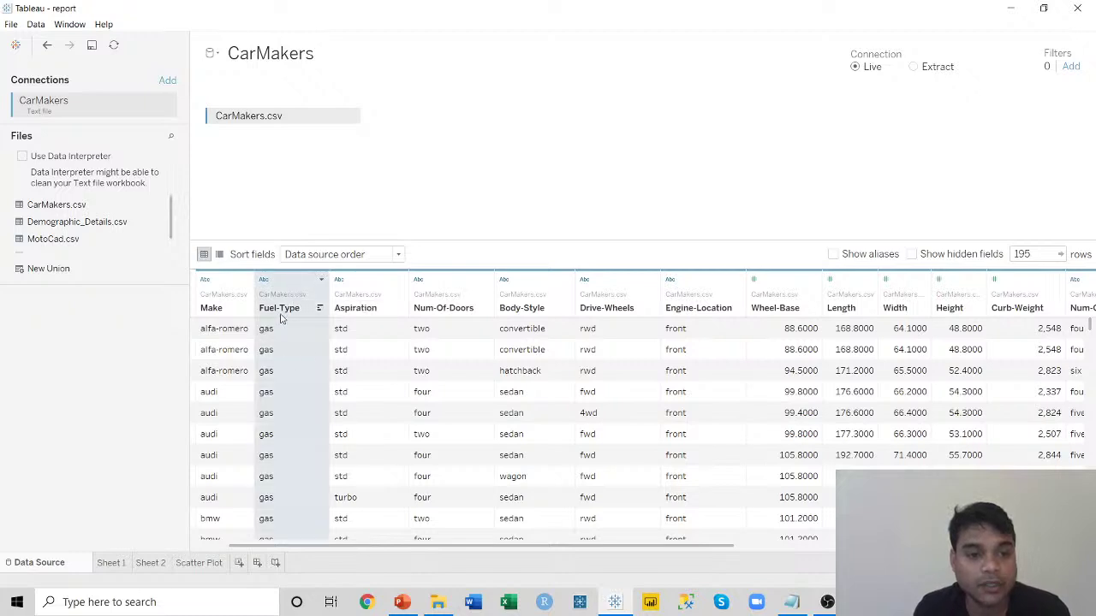
pyautogui.click(322, 282)
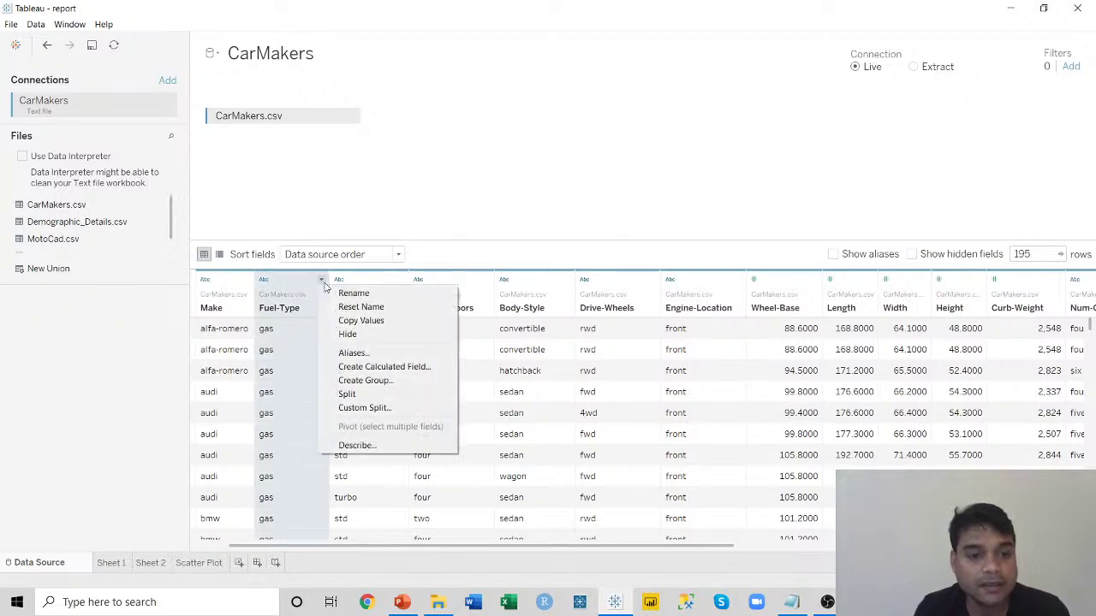
pyautogui.click(538, 190)
pyautogui.scroll(-5, 289, 437)
pyautogui.scroll(-20, 288, 438)
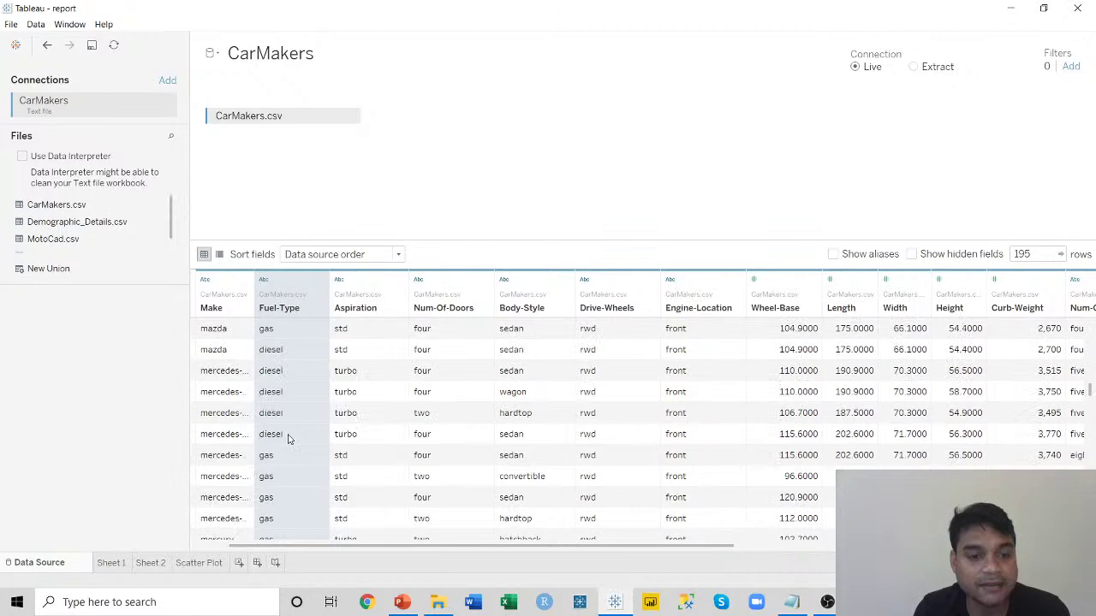
pyautogui.scroll(8, 289, 438)
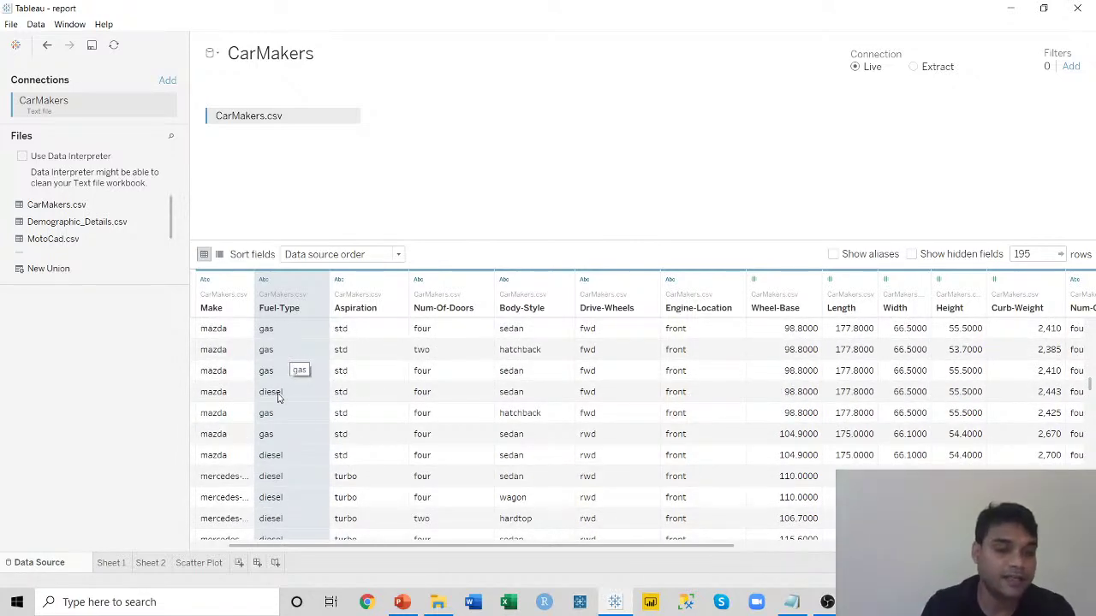
# On the Scatter Plot sheet, encode Fuel-Type as both the color and the shape of the marks.
pyautogui.click(212, 563)
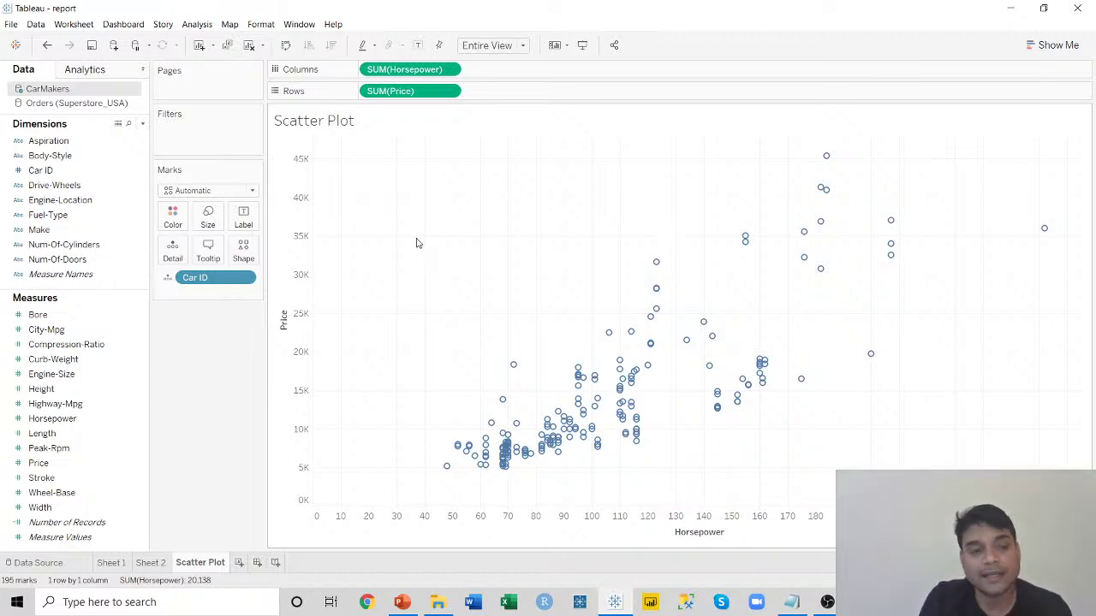
pyautogui.moveTo(30, 218); pyautogui.dragTo(171, 215)
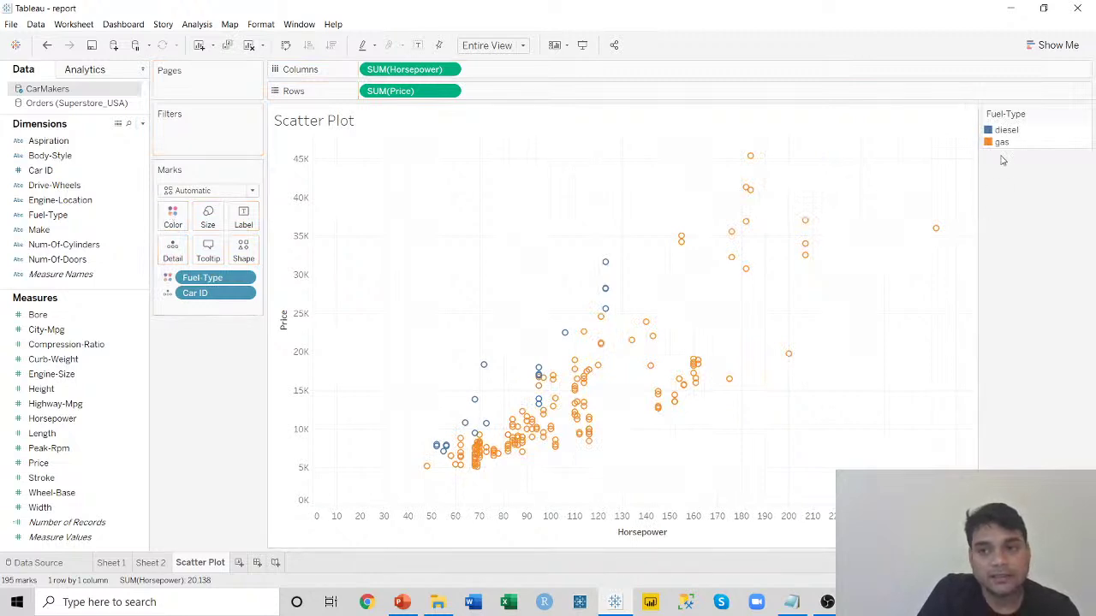
pyautogui.moveTo(733, 233)
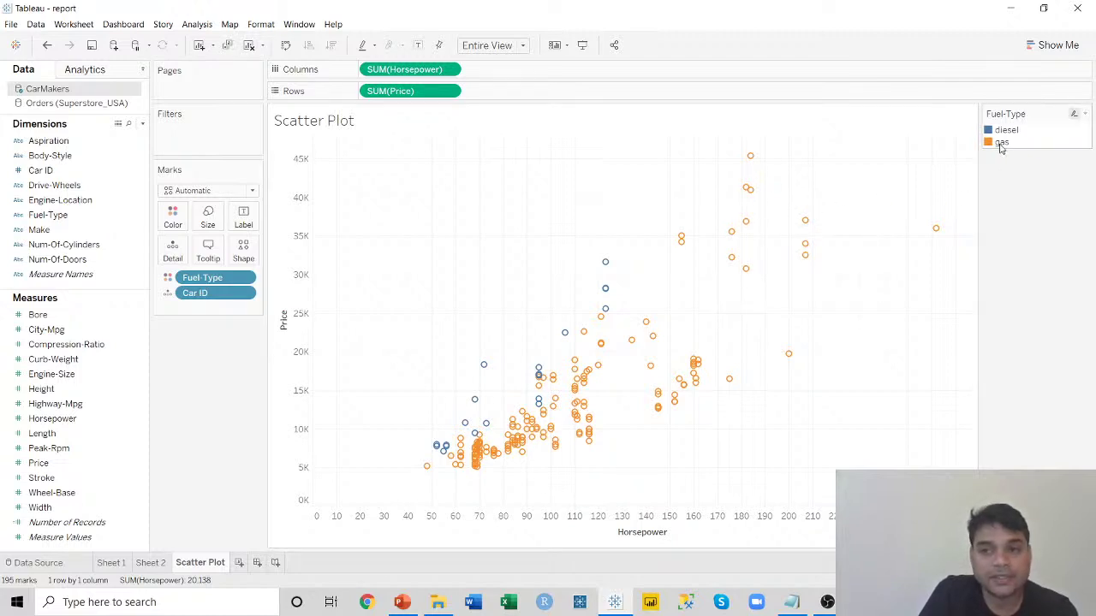
pyautogui.moveTo(607, 263)
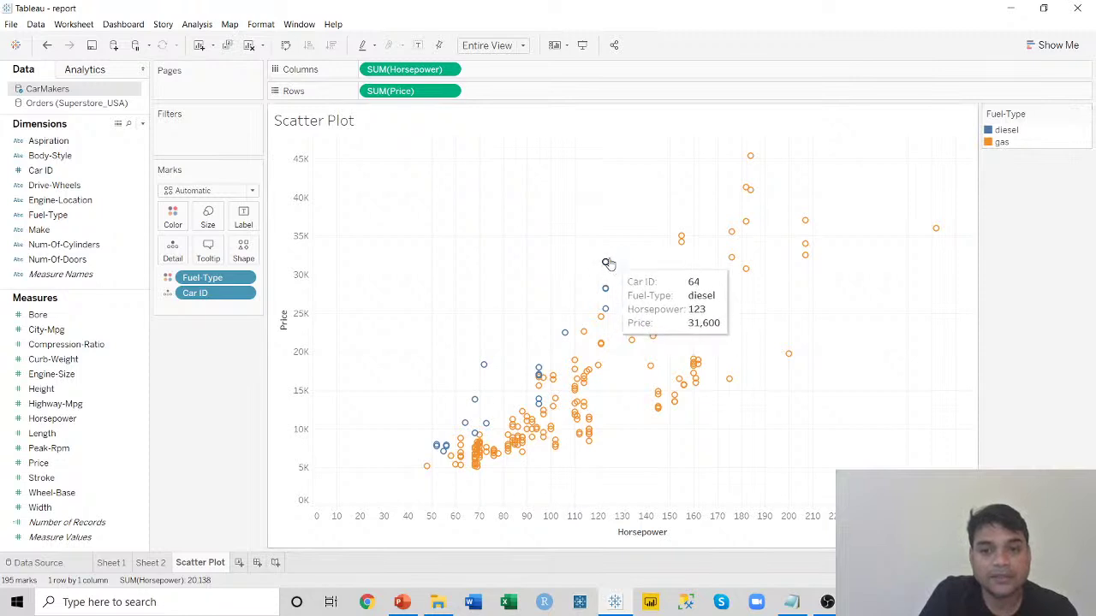
pyautogui.moveTo(485, 366)
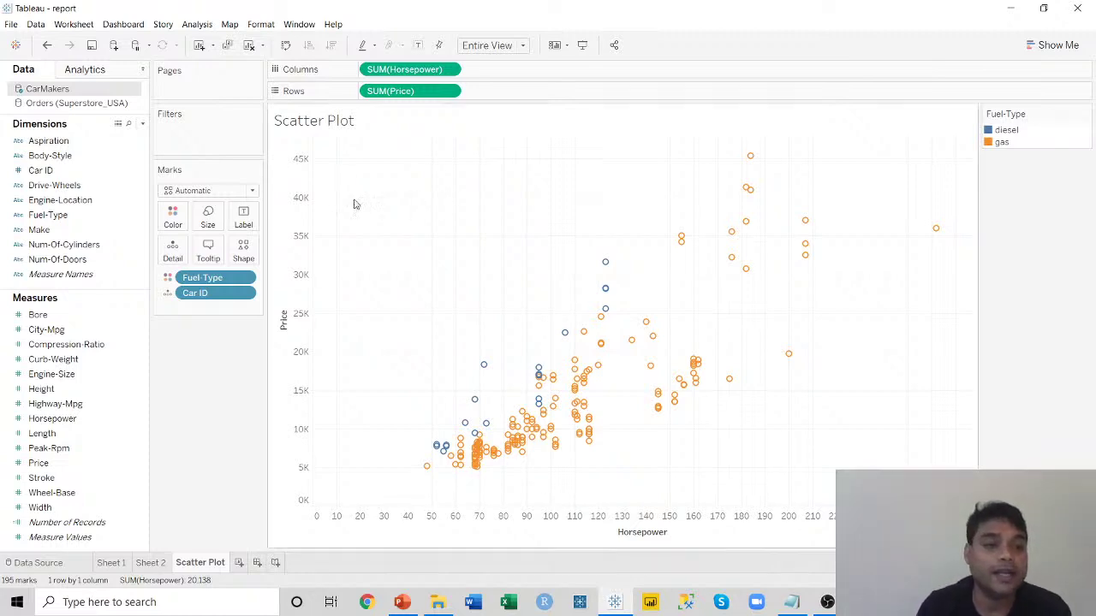
pyautogui.moveTo(29, 217); pyautogui.dragTo(247, 256)
pyautogui.moveTo(53, 204); pyautogui.dragTo(242, 251)
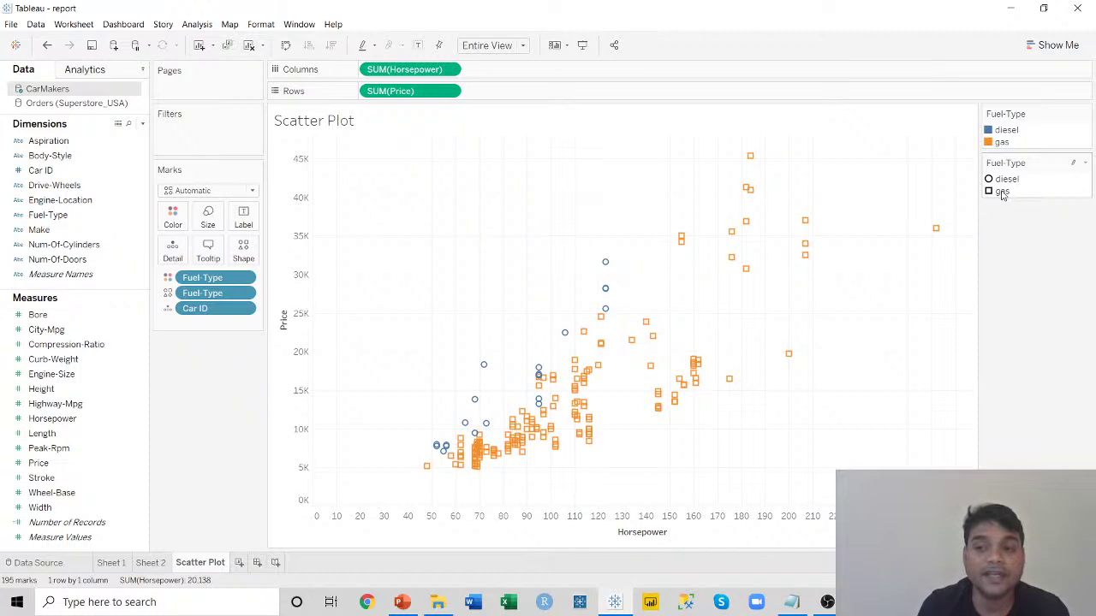
# Open the shape assignment for Fuel-Type and choose the Filled shape palette.
pyautogui.click(244, 251)
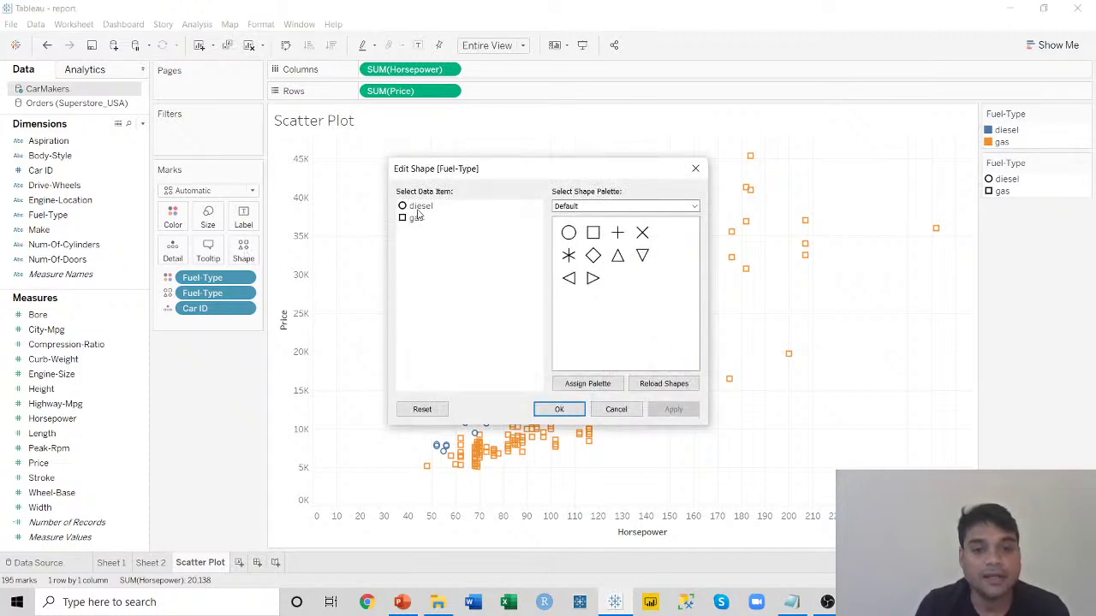
pyautogui.moveTo(538, 170); pyautogui.dragTo(564, 161)
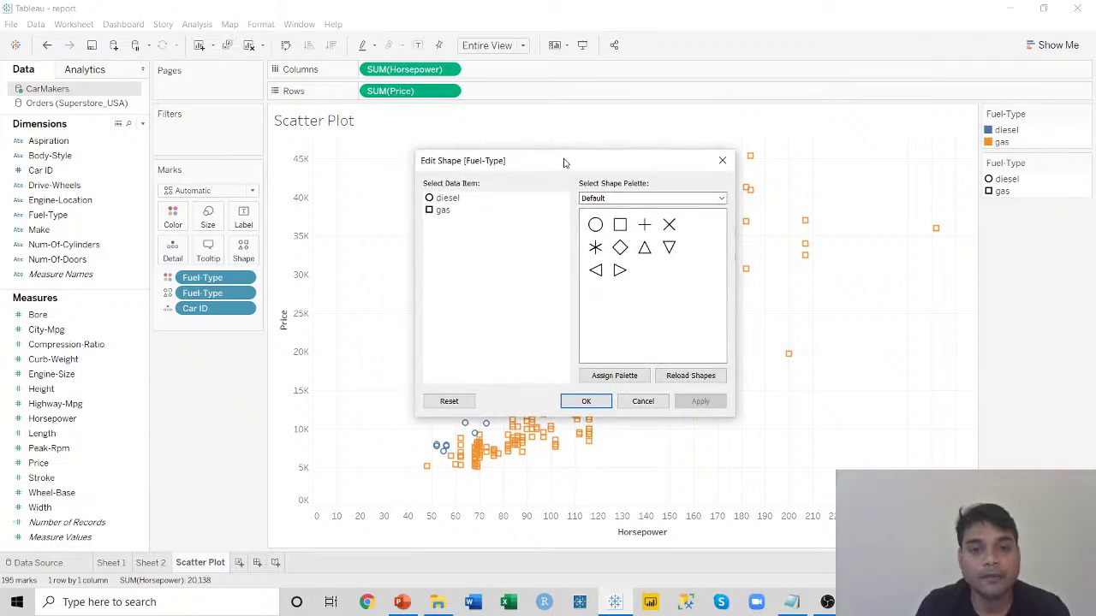
pyautogui.click(444, 199)
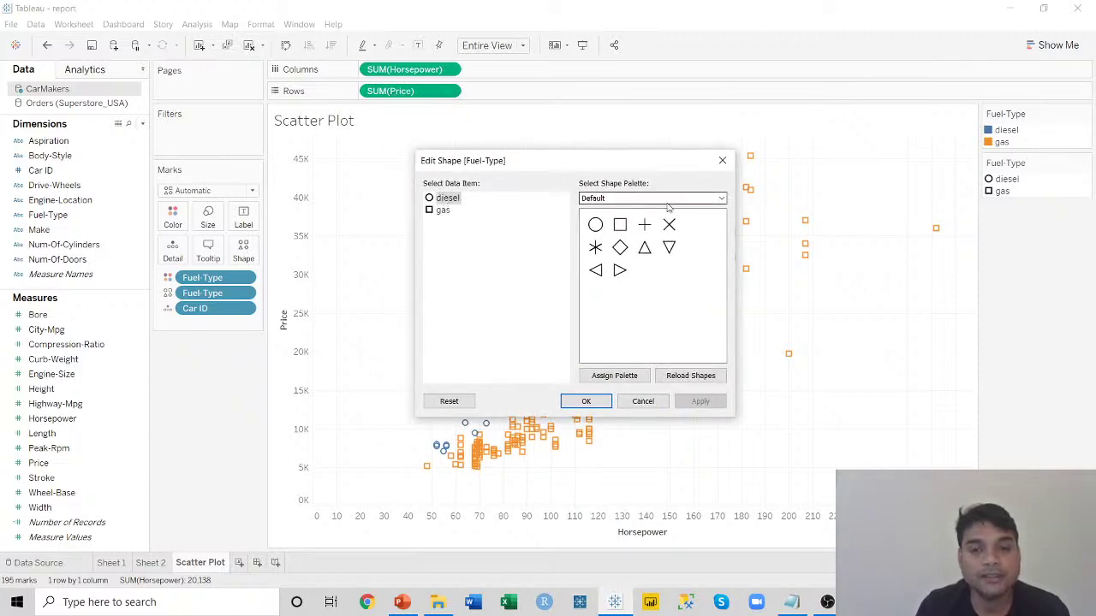
pyautogui.click(722, 199)
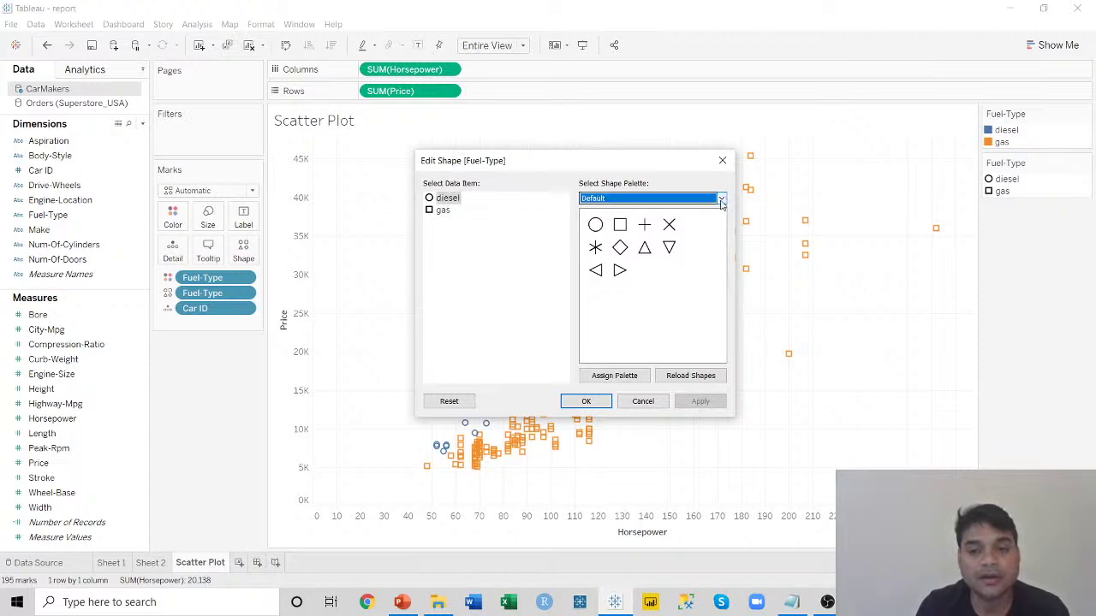
pyautogui.click(721, 199)
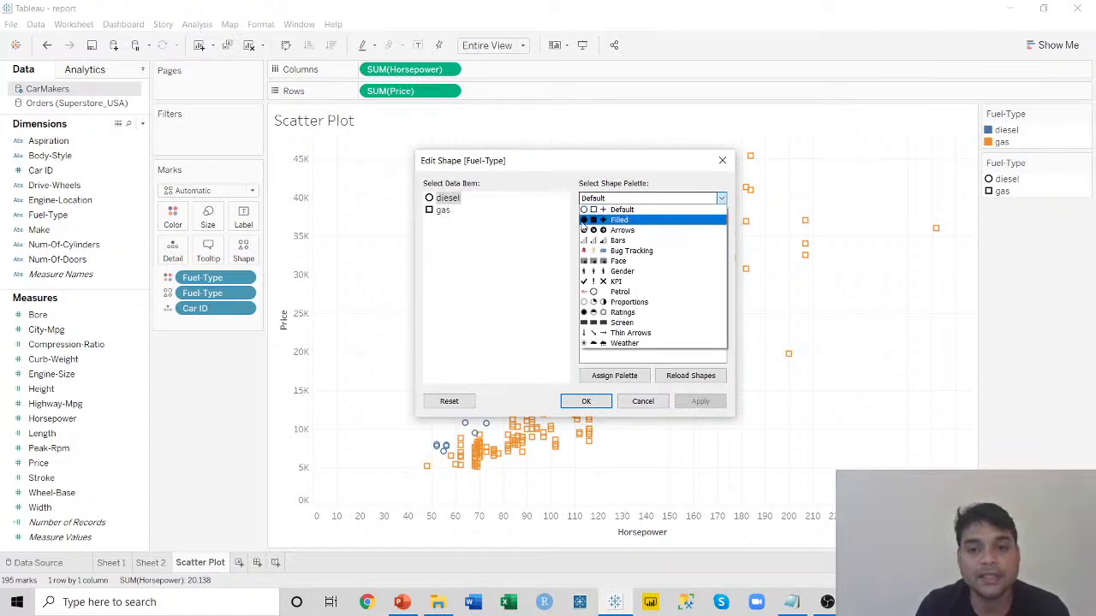
pyautogui.click(632, 223)
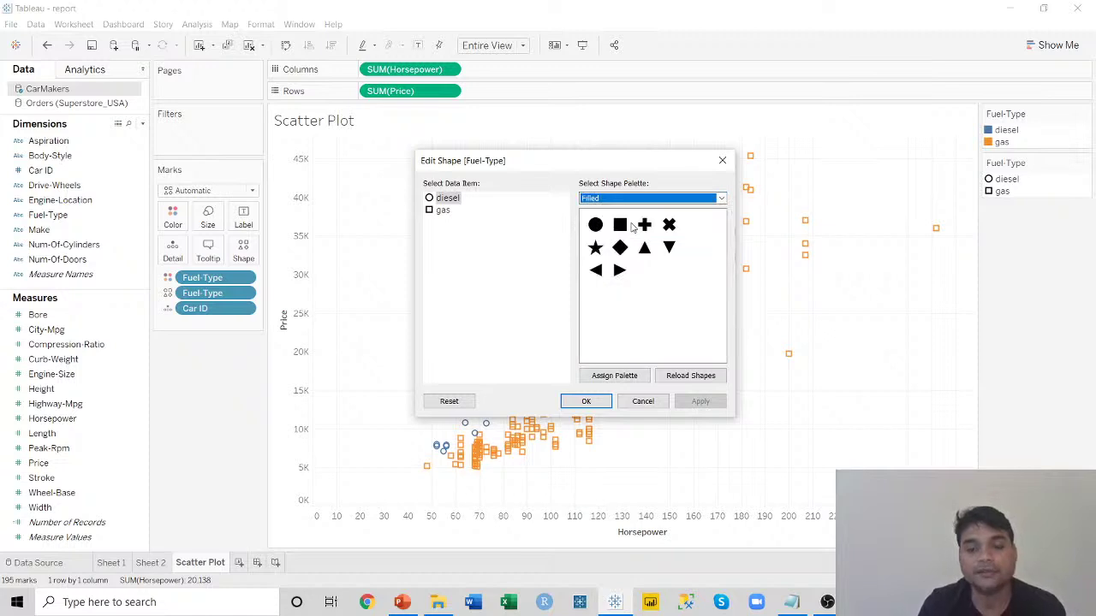
pyautogui.click(469, 286)
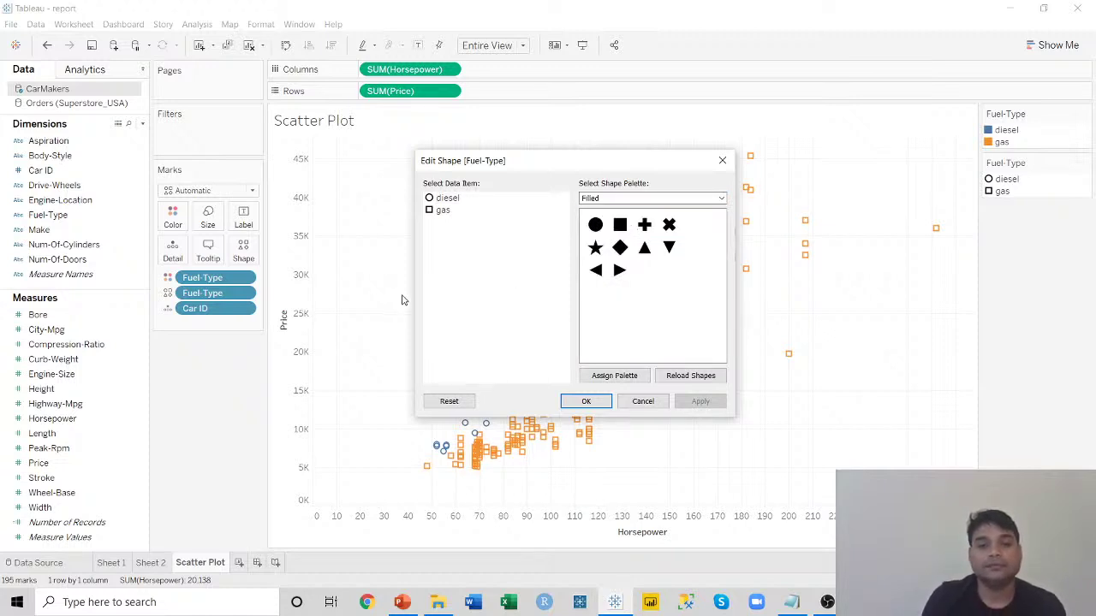
# Assign the filled circle to diesel and the filled star to gas, and apply the shapes to the scatter plot.
pyautogui.click(437, 199)
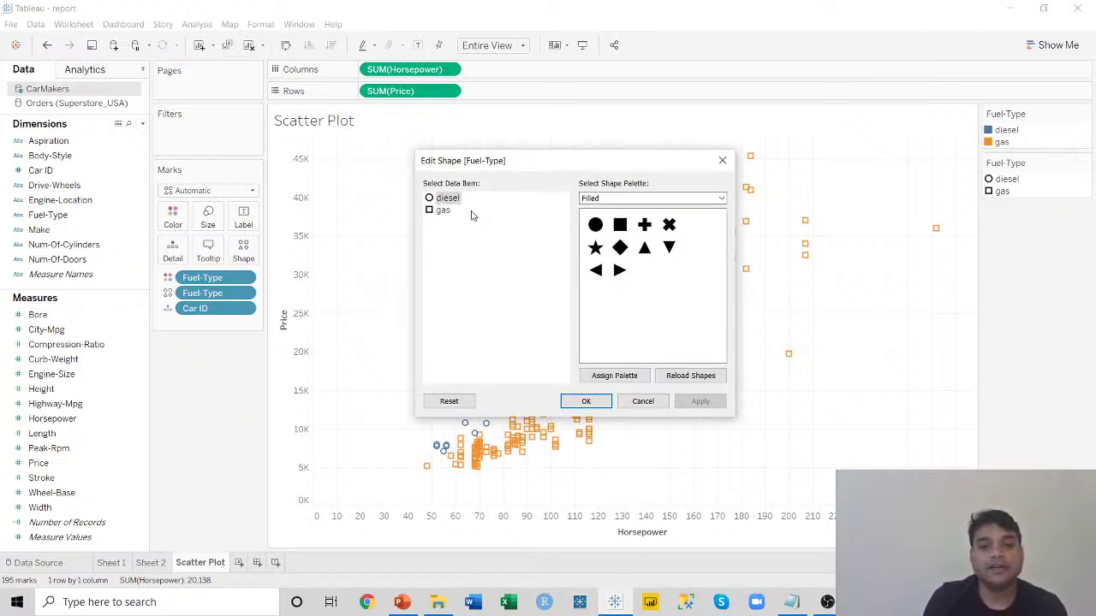
pyautogui.click(597, 225)
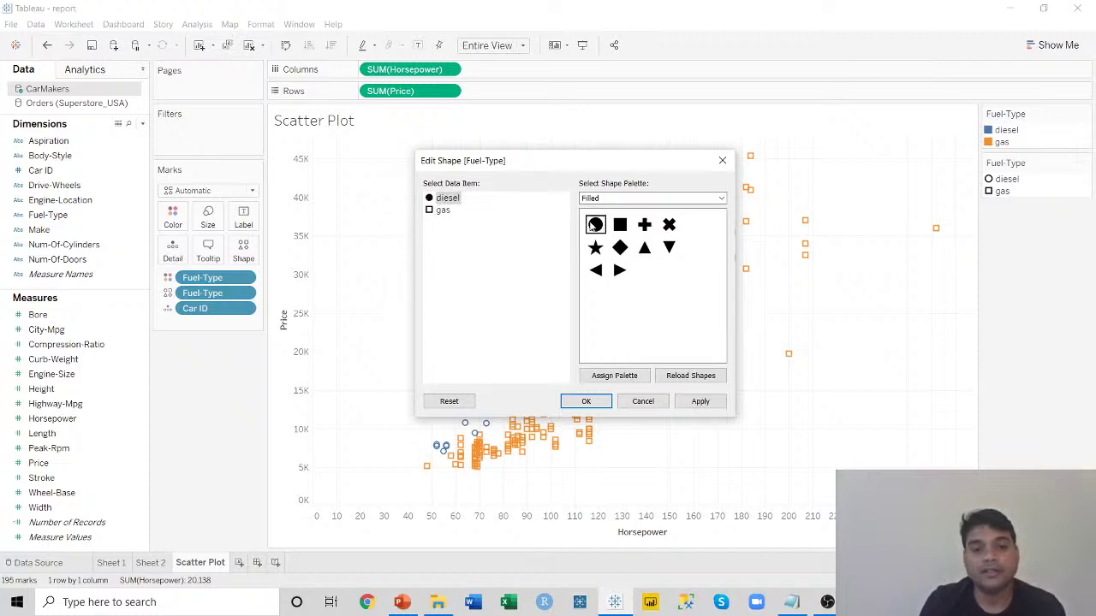
pyautogui.click(444, 212)
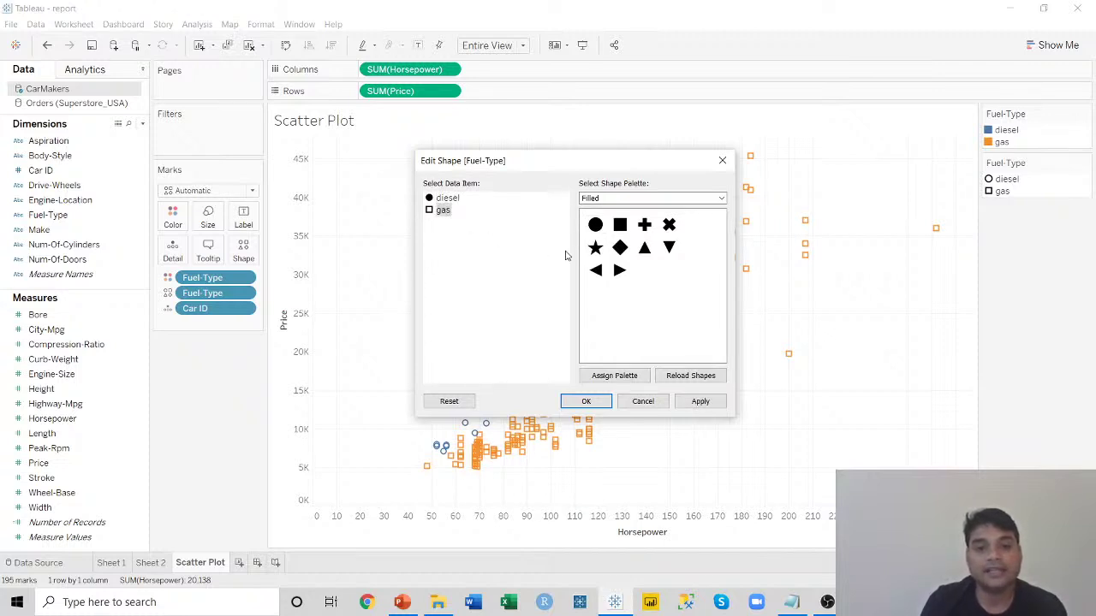
pyautogui.click(595, 247)
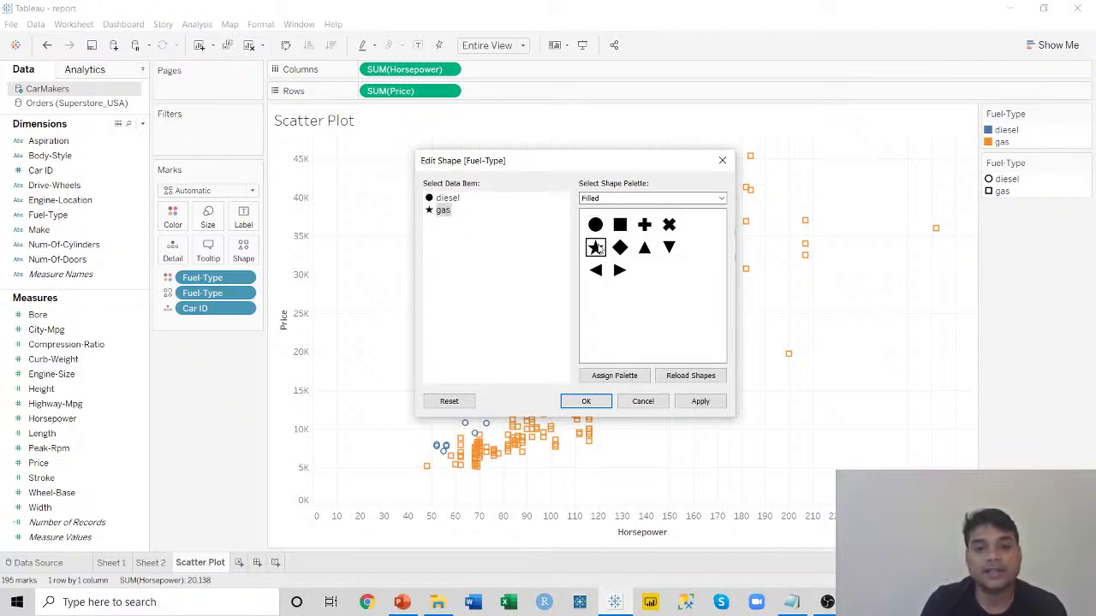
pyautogui.click(700, 401)
pyautogui.click(586, 402)
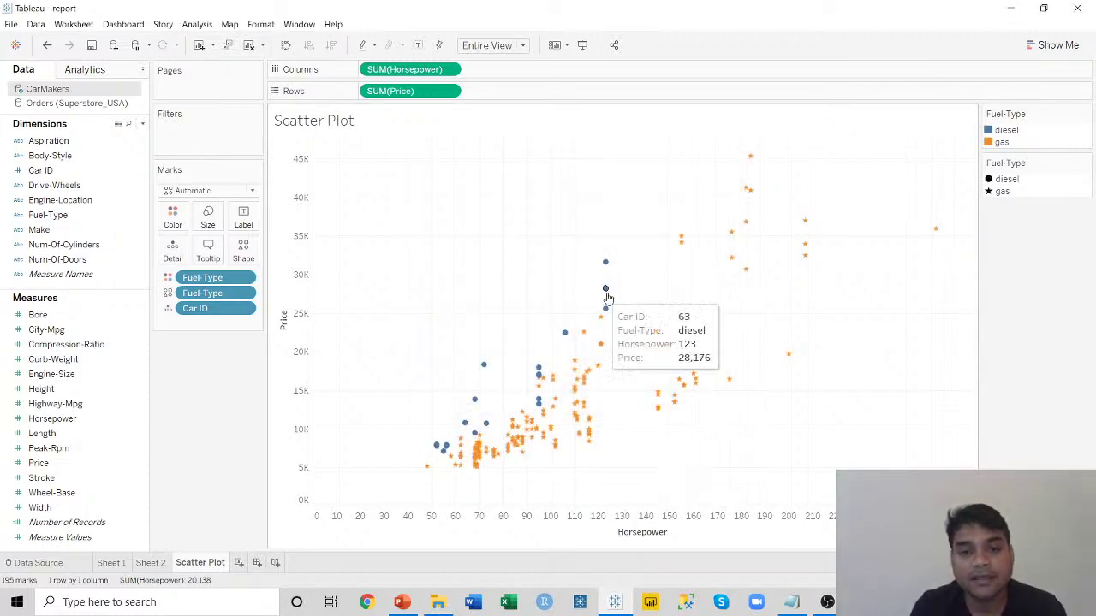
# Increase the size of the scatter plot's marks to about the middle of the size range.
pyautogui.moveTo(605, 266)
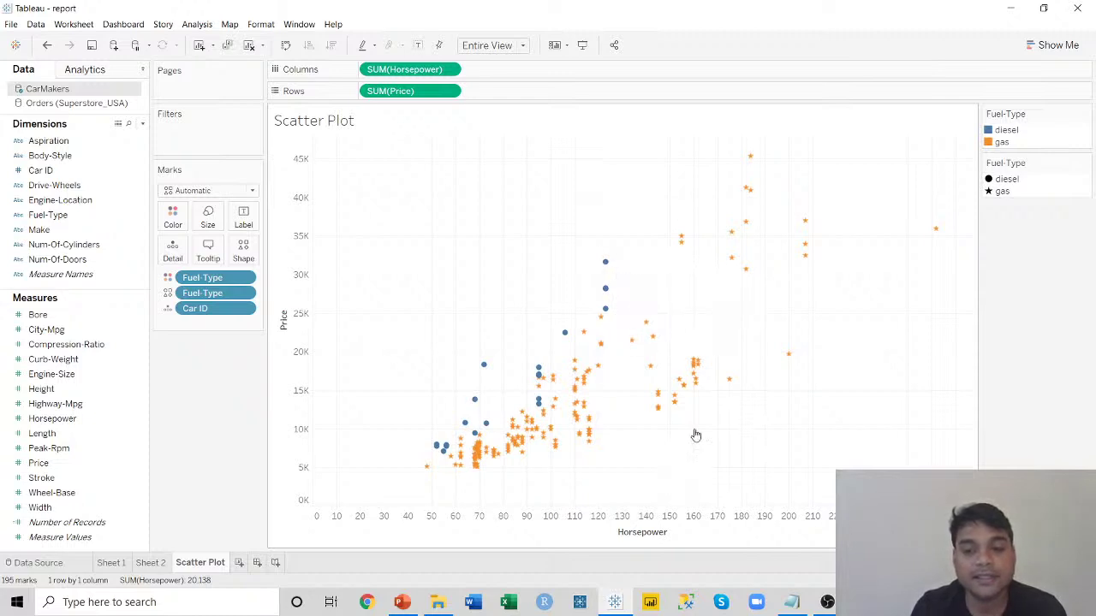
pyautogui.moveTo(695, 366)
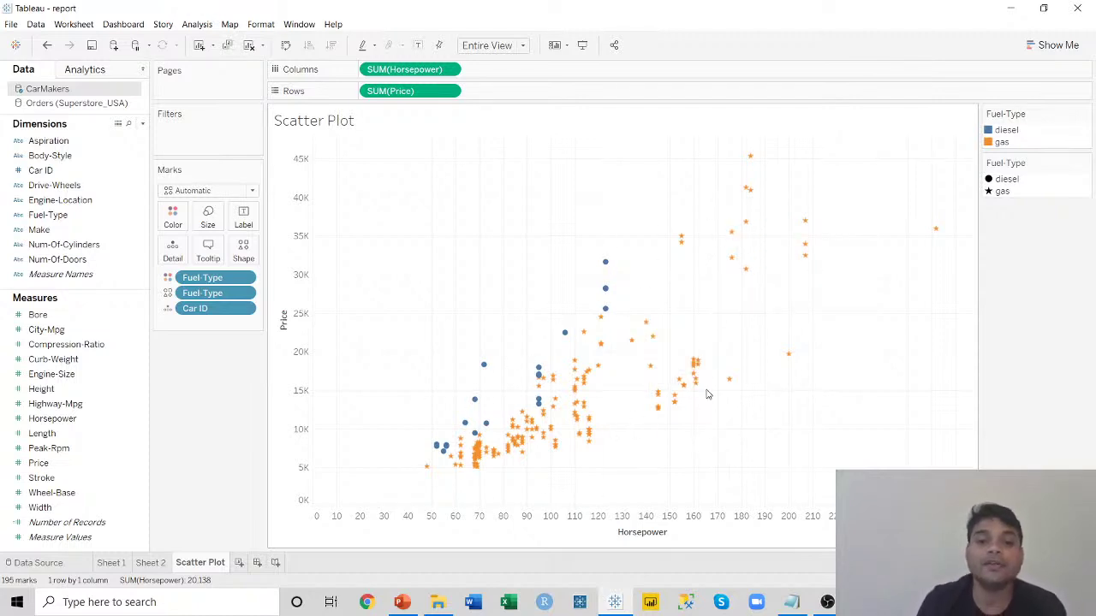
pyautogui.click(207, 224)
pyautogui.moveTo(224, 250); pyautogui.dragTo(249, 255)
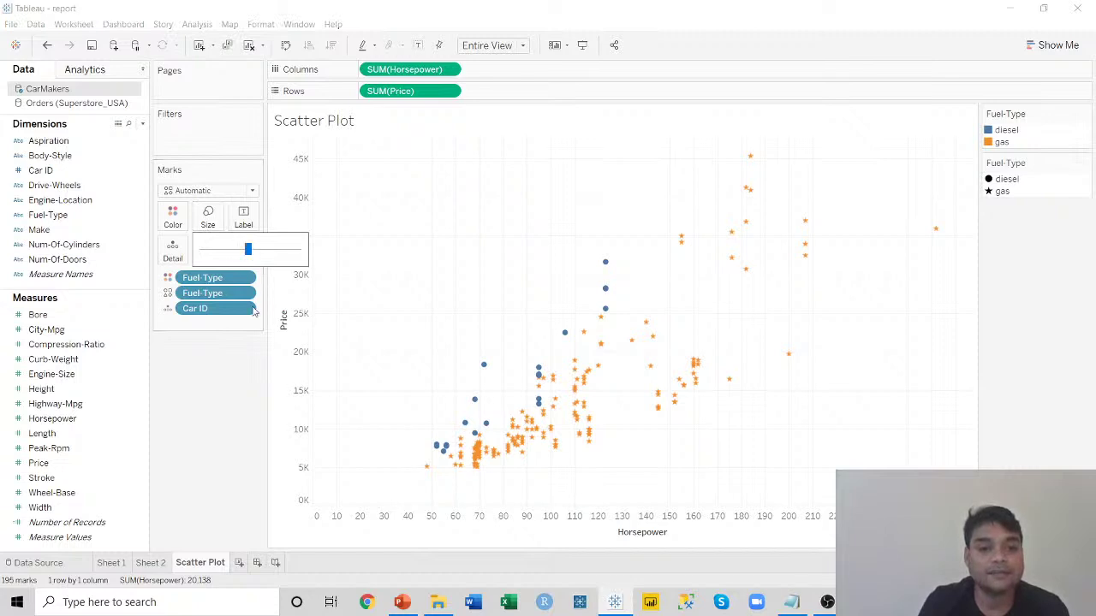
pyautogui.click(248, 394)
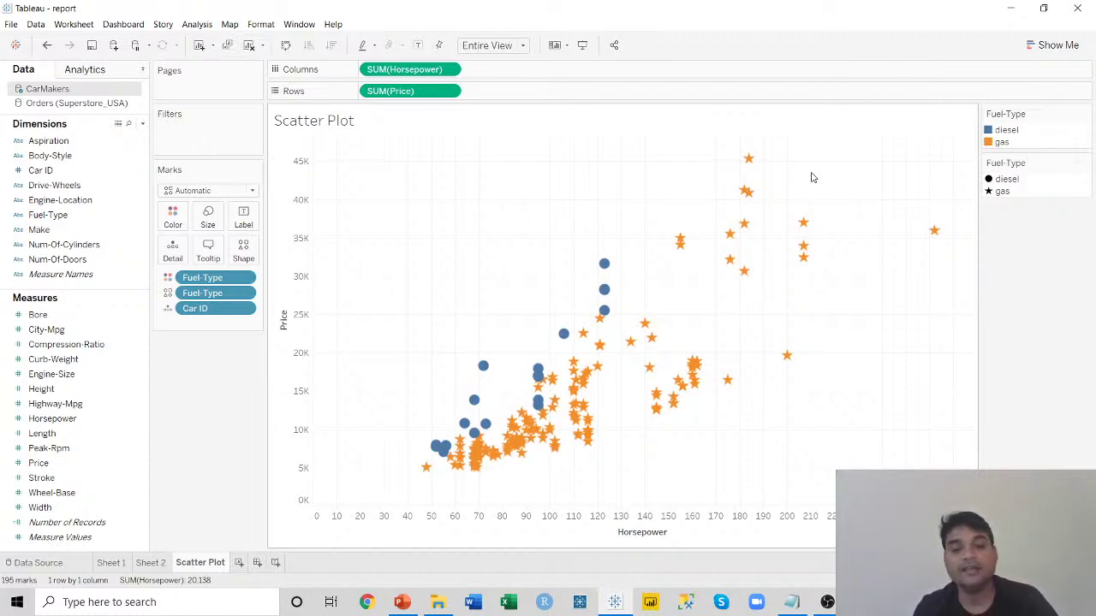
# Start adding a reference line to the Horsepower axis.
pyautogui.rightClick(684, 526)
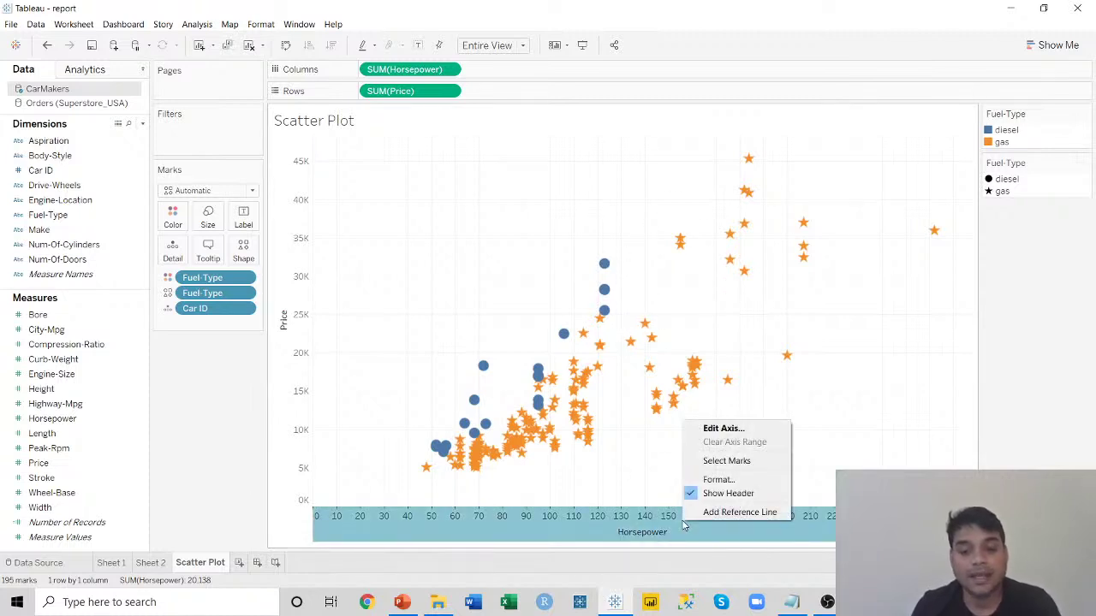
pyautogui.rightClick(648, 519)
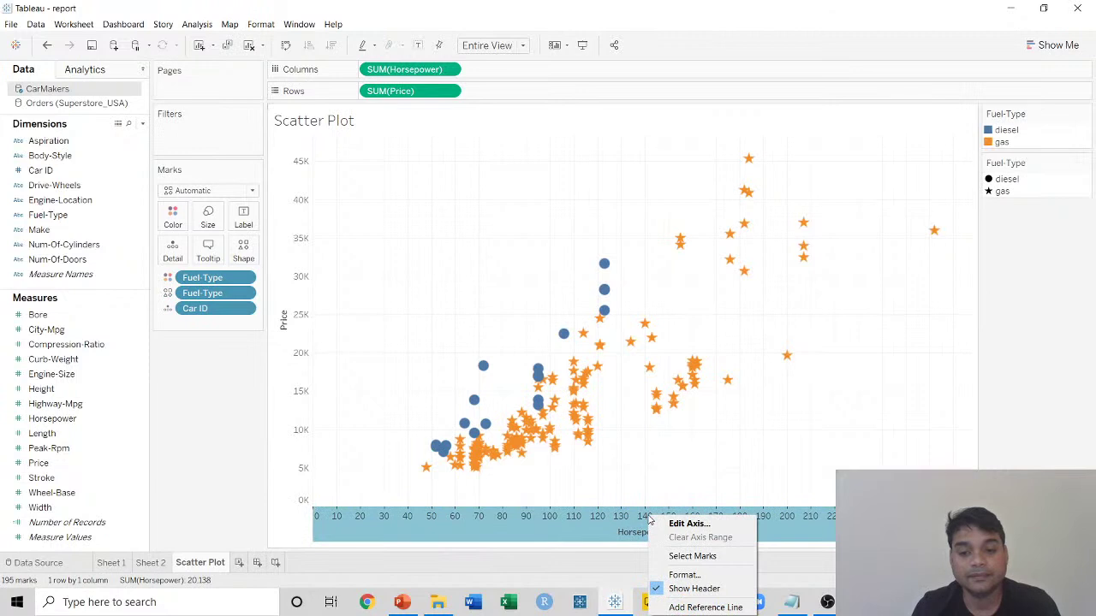
pyautogui.rightClick(798, 518)
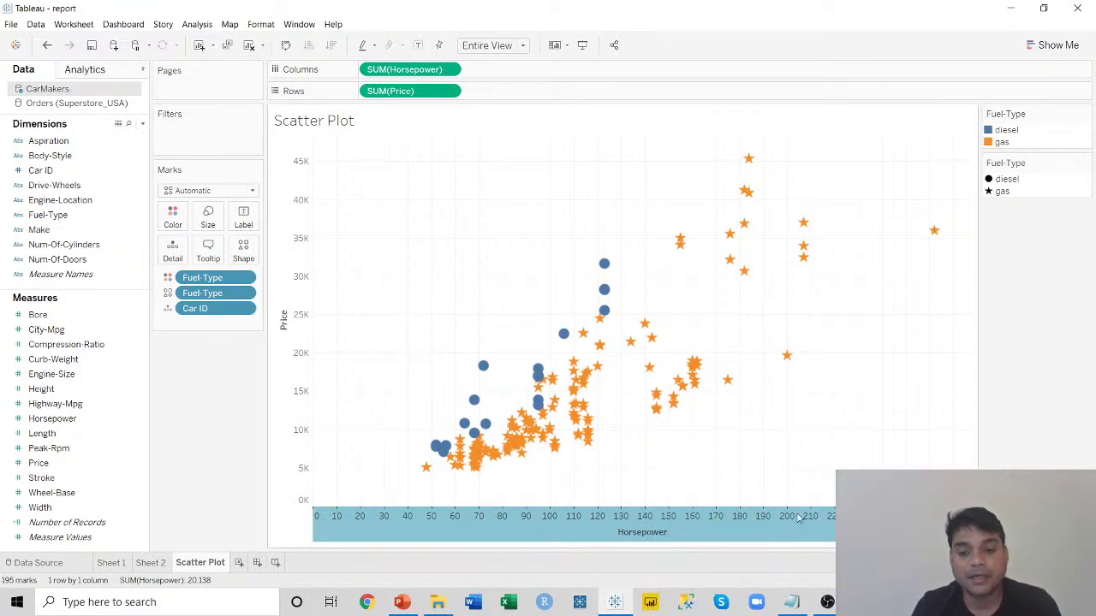
pyautogui.rightClick(639, 511)
pyautogui.rightClick(626, 531)
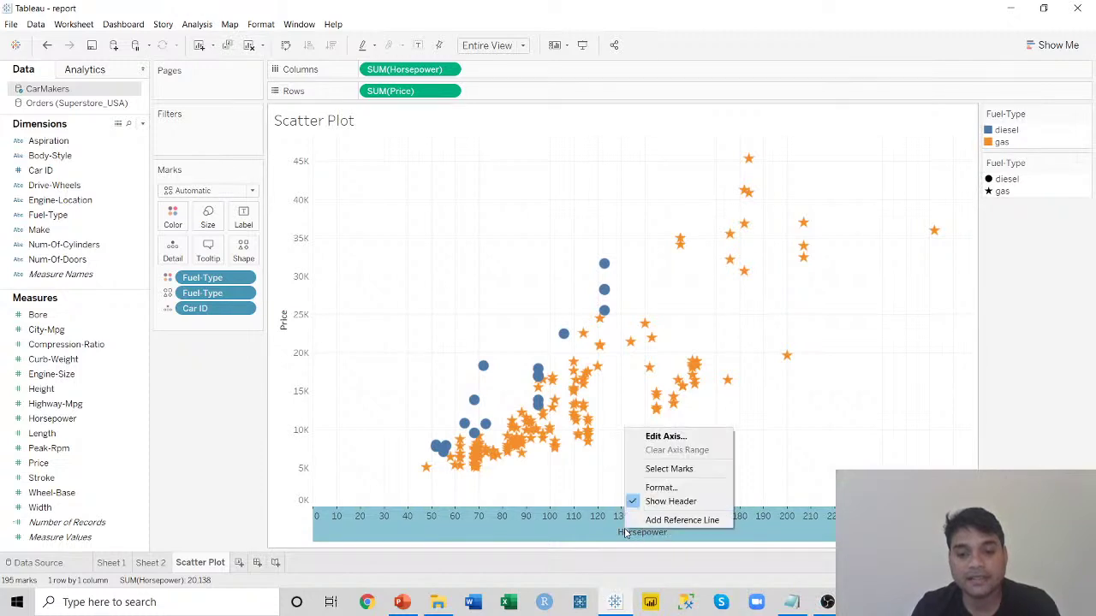
pyautogui.click(686, 521)
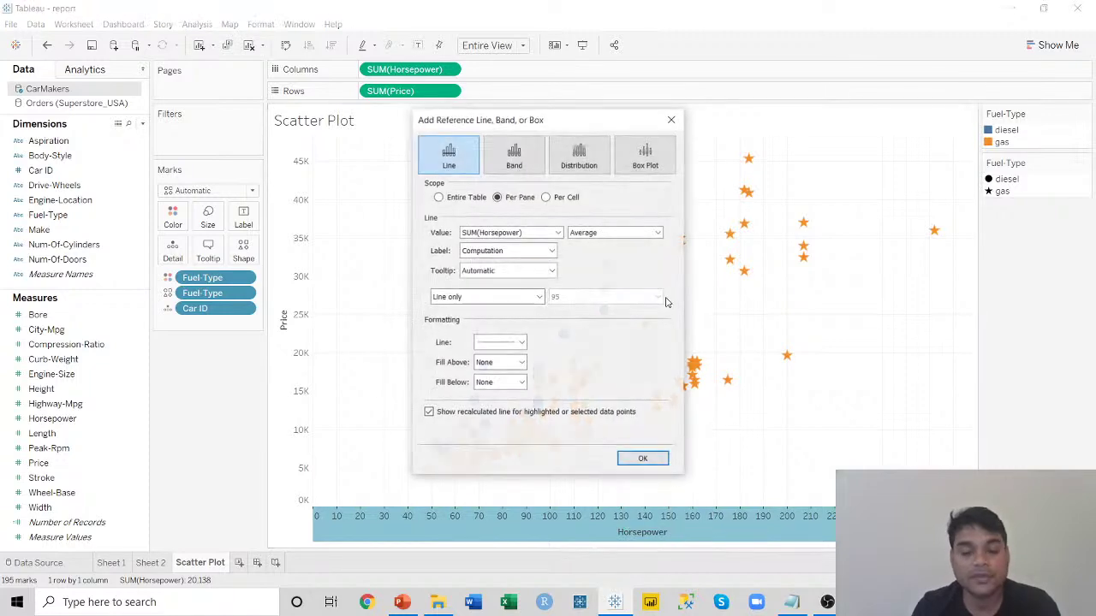
pyautogui.moveTo(608, 116); pyautogui.dragTo(643, 77)
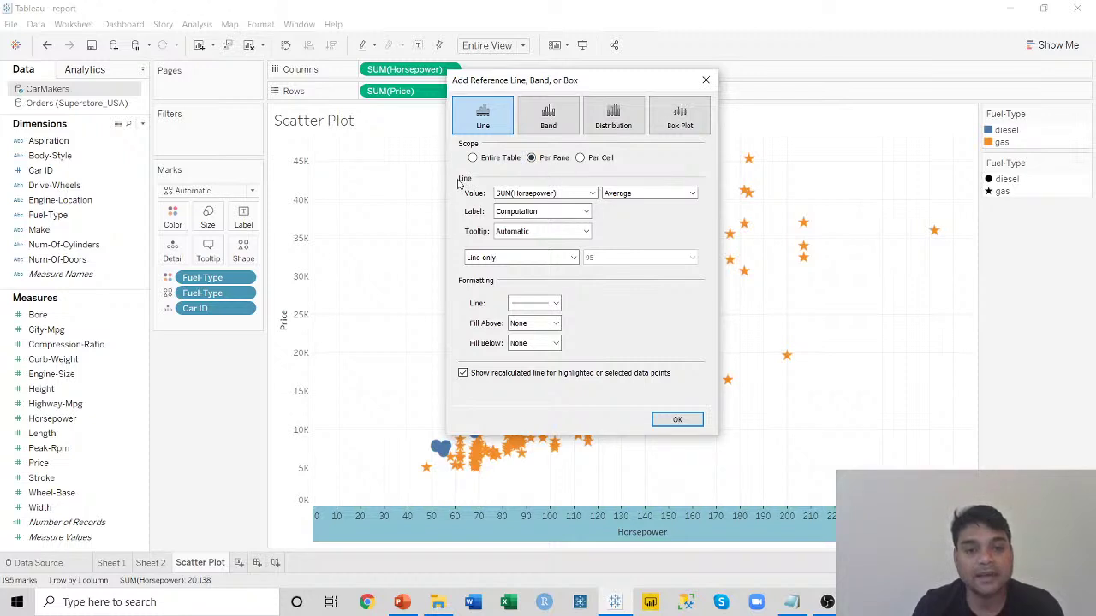
# Set the Horsepower reference line to a constant value of 170.
pyautogui.click(692, 193)
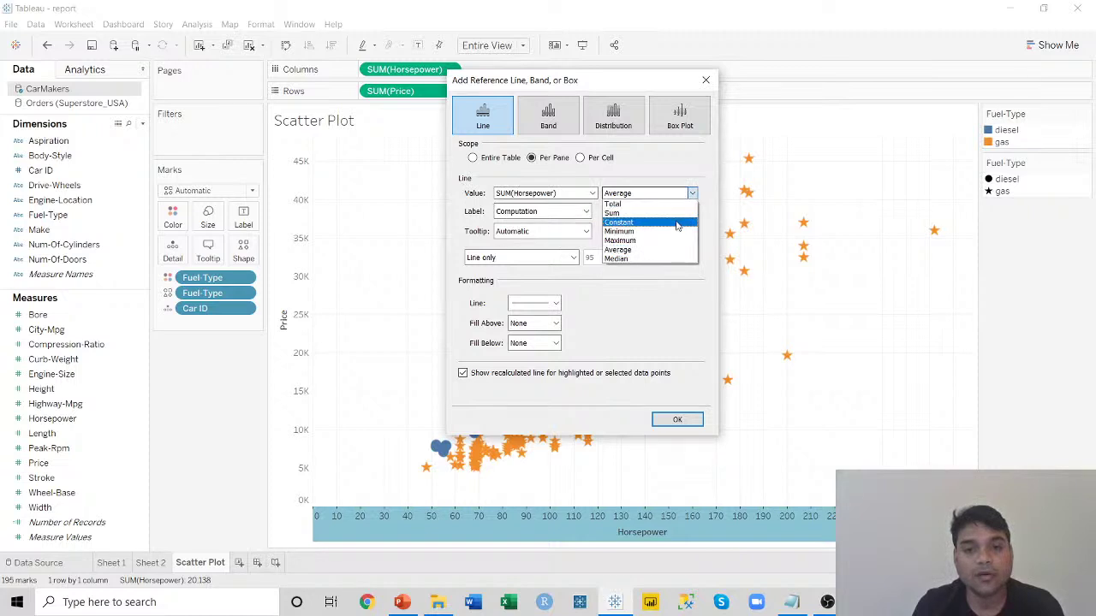
pyautogui.click(679, 222)
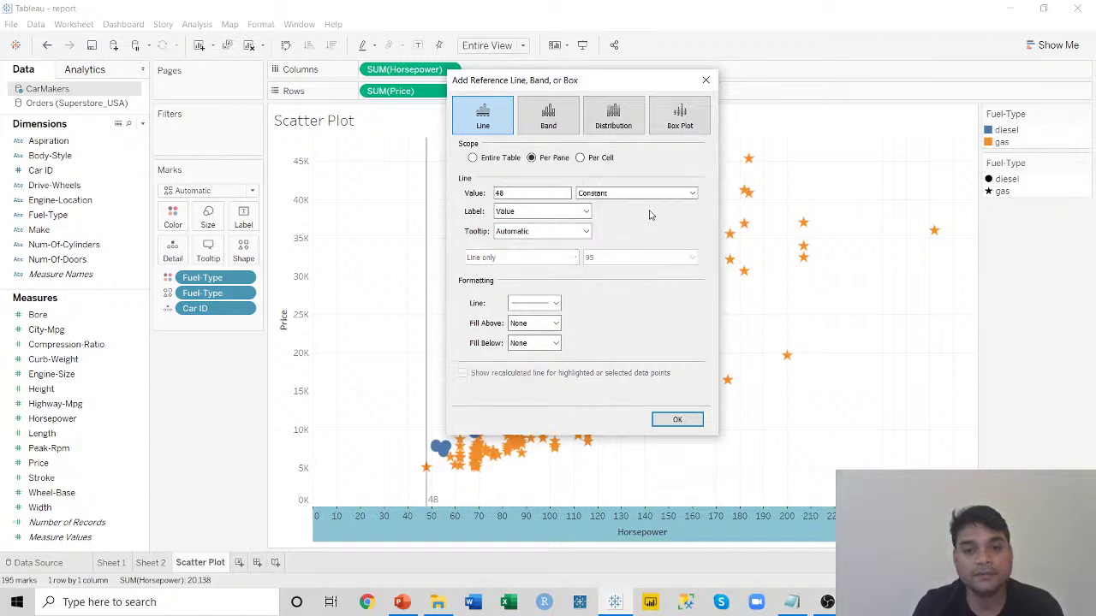
pyautogui.doubleClick(507, 193)
pyautogui.write('170')
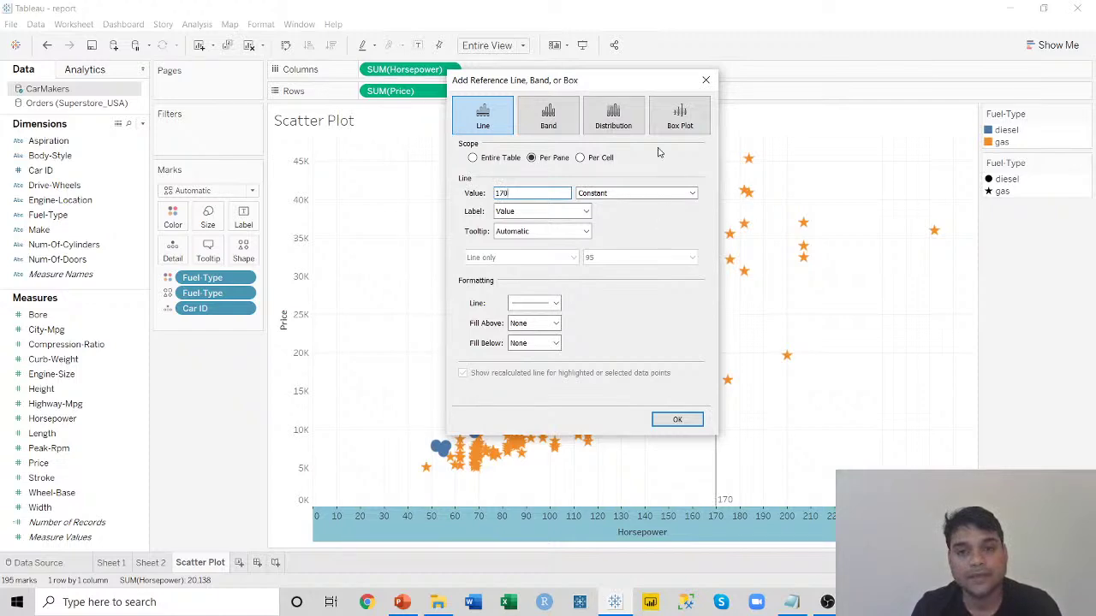
pyautogui.moveTo(648, 85); pyautogui.dragTo(565, 81)
pyautogui.moveTo(442, 80); pyautogui.dragTo(441, 80)
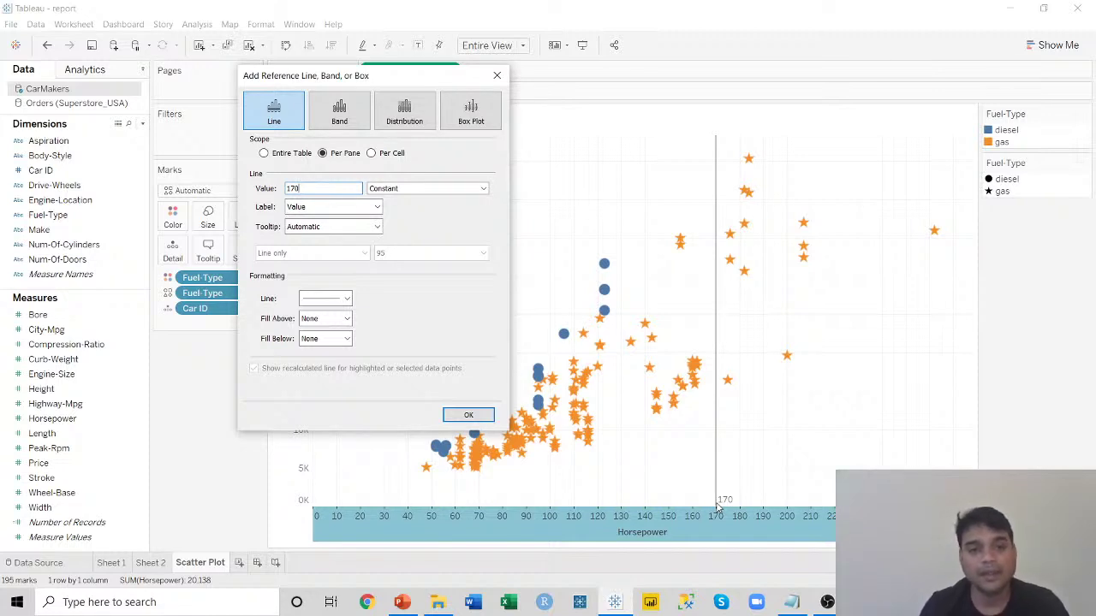
# Format the 170 Horsepower reference line as a thicker, black dashed line and add it to the chart.
pyautogui.click(347, 299)
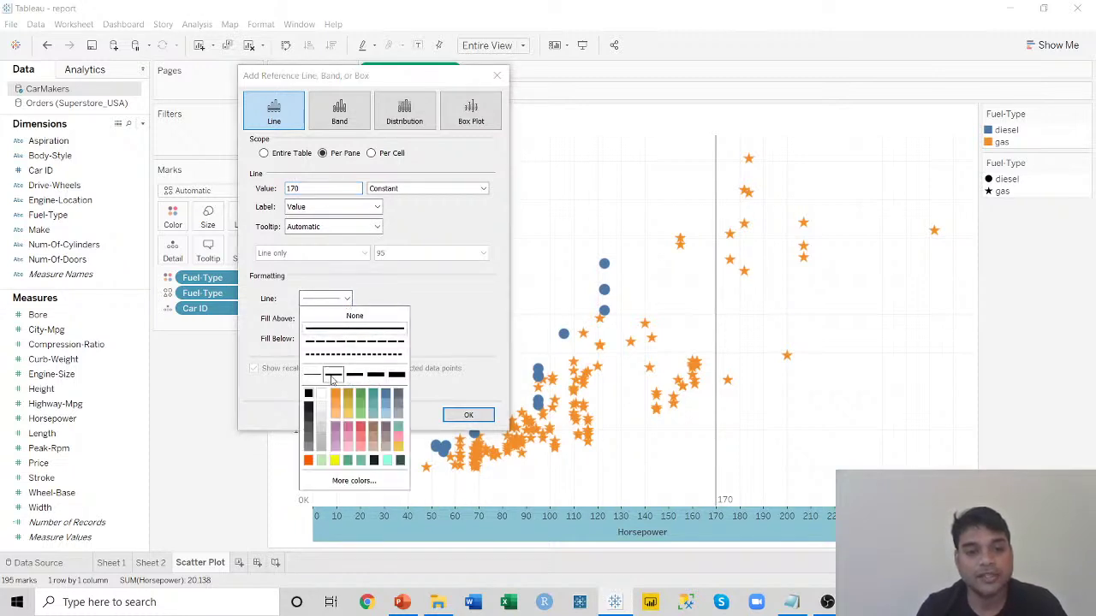
pyautogui.click(358, 379)
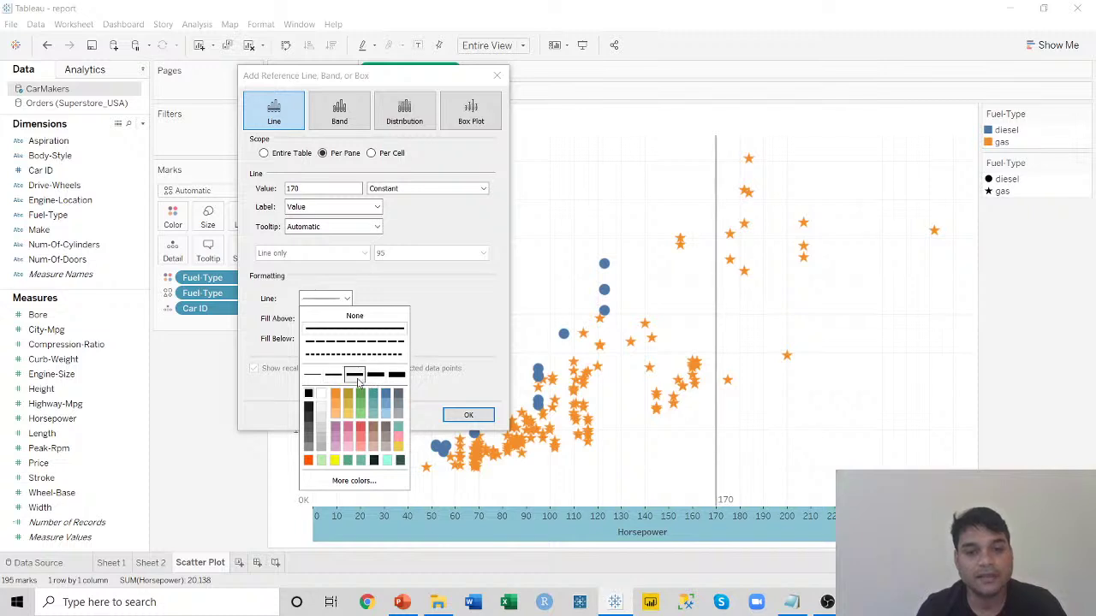
pyautogui.click(308, 393)
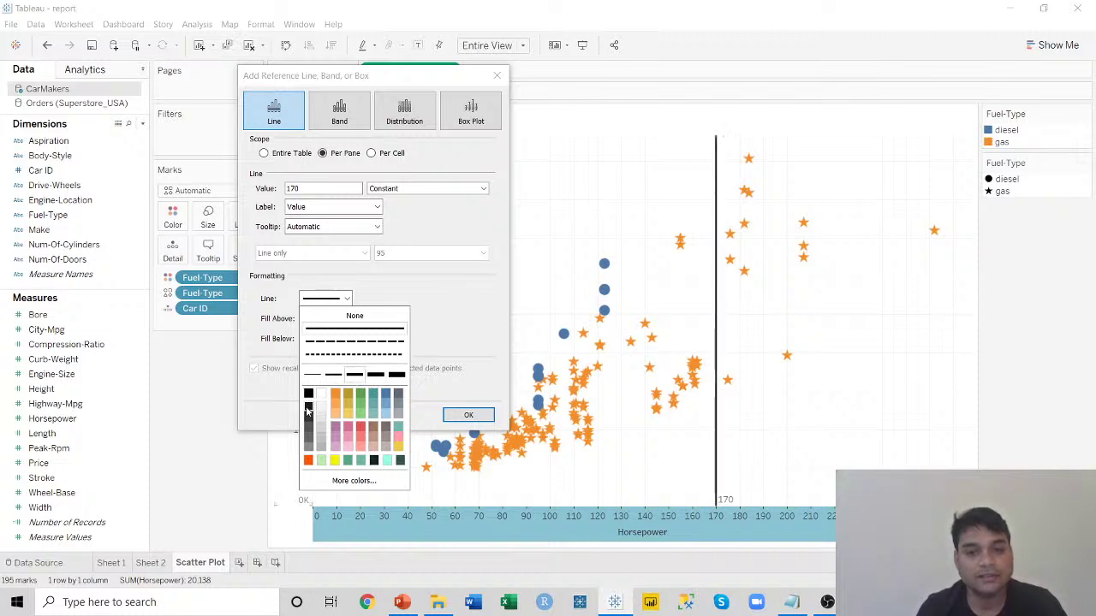
pyautogui.click(335, 343)
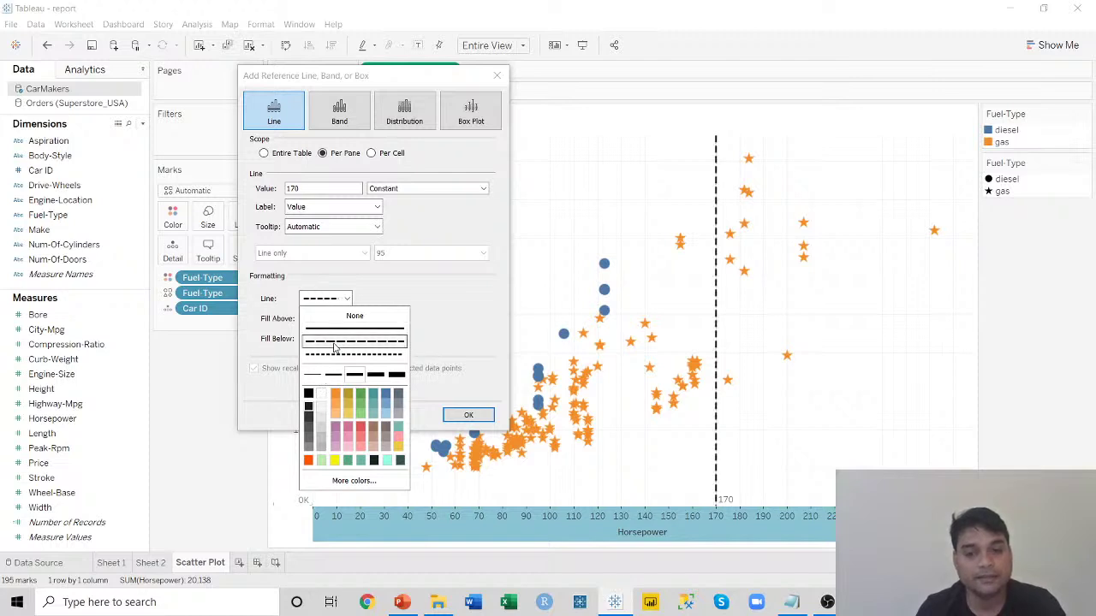
pyautogui.click(494, 334)
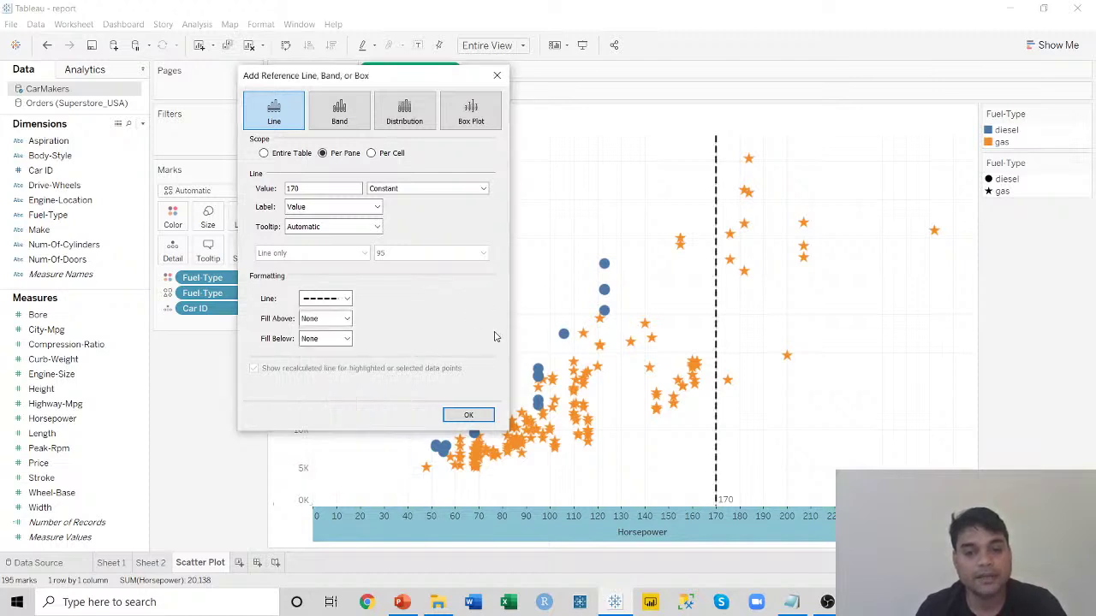
pyautogui.click(468, 414)
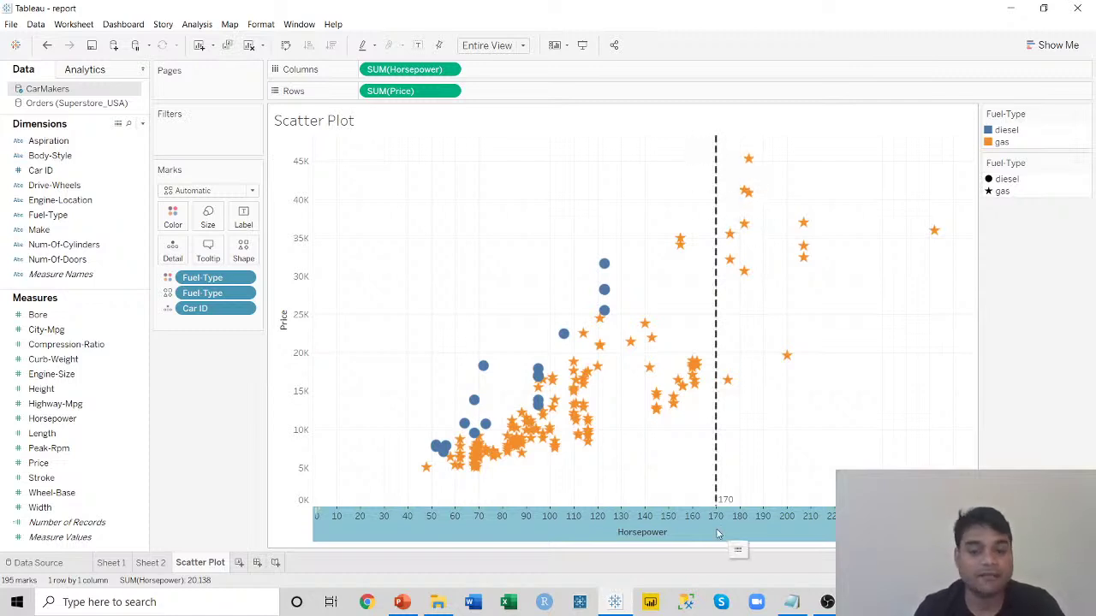
# Add a reference line to the Price axis with a constant value of 25000.
pyautogui.rightClick(298, 317)
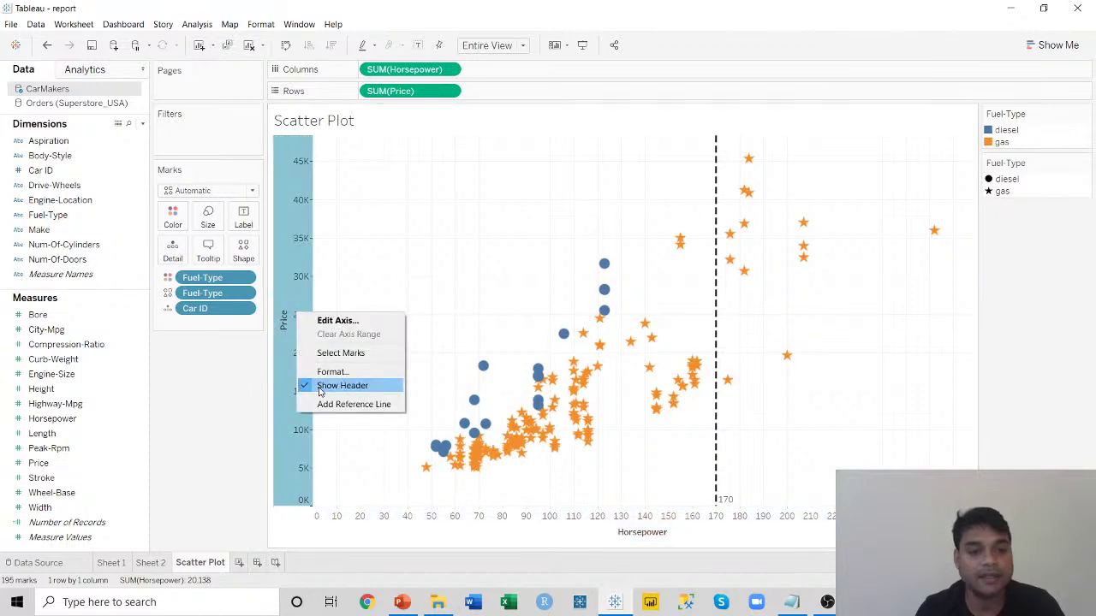
pyautogui.click(337, 410)
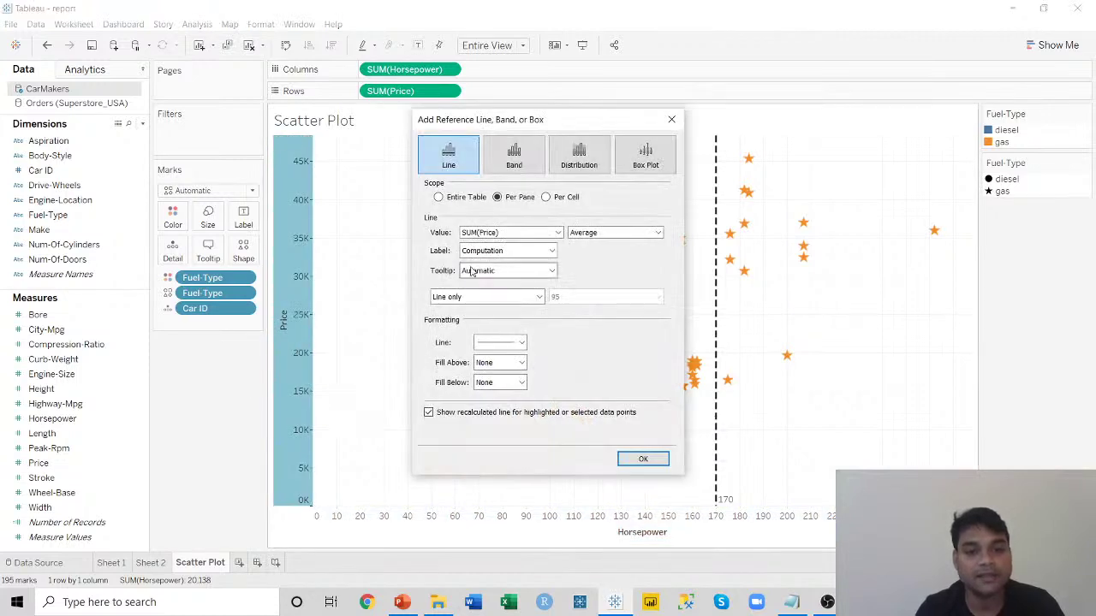
pyautogui.click(659, 233)
pyautogui.click(647, 268)
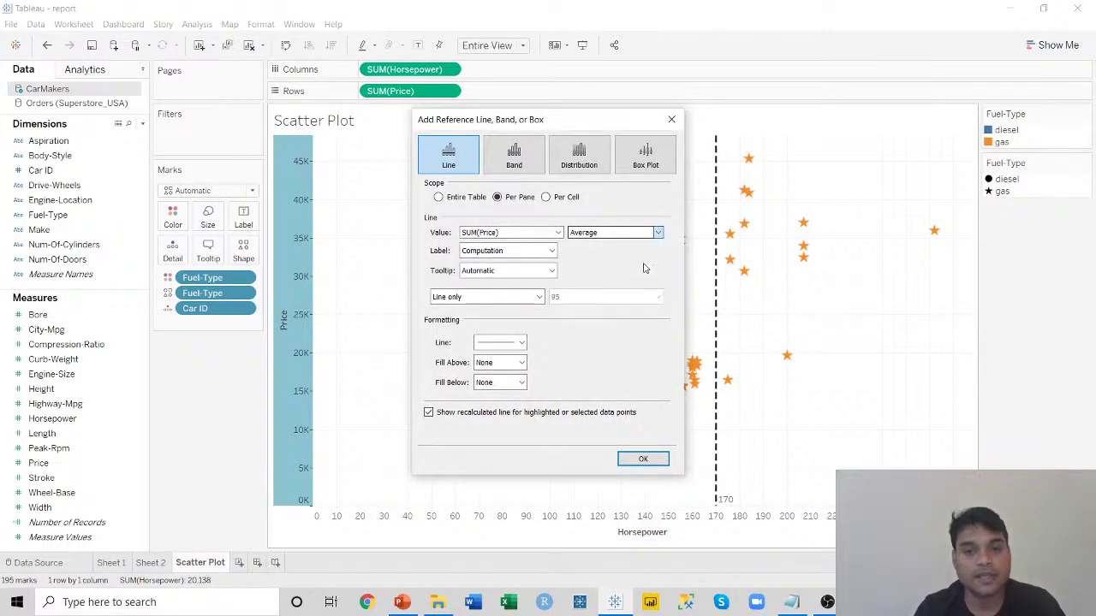
pyautogui.doubleClick(529, 232)
pyautogui.press('BackSpace')
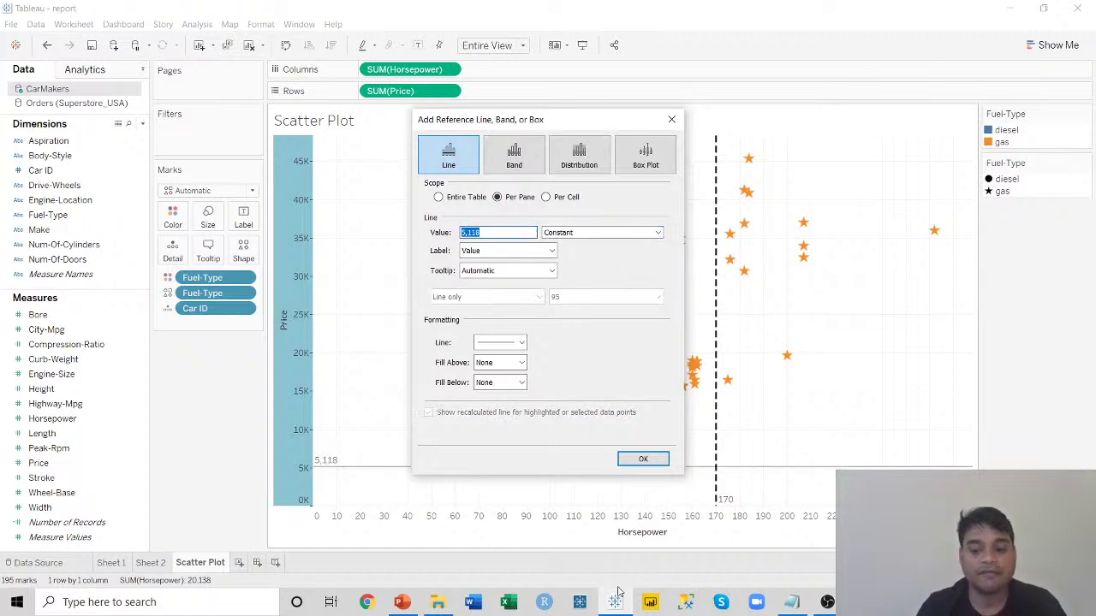
pyautogui.write('25000')
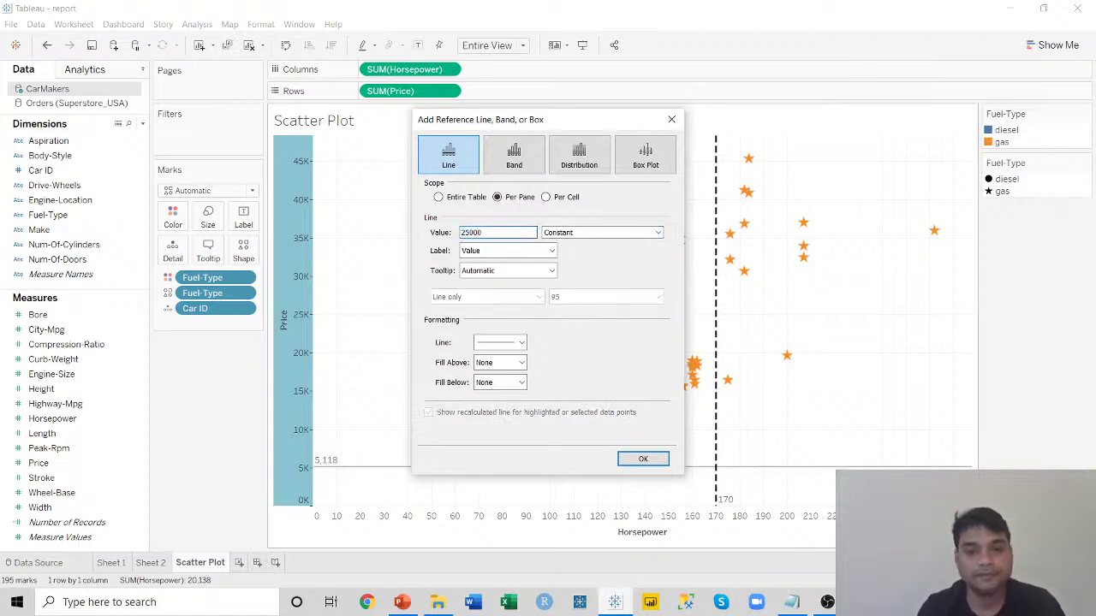
pyautogui.moveTo(601, 120); pyautogui.dragTo(624, 115)
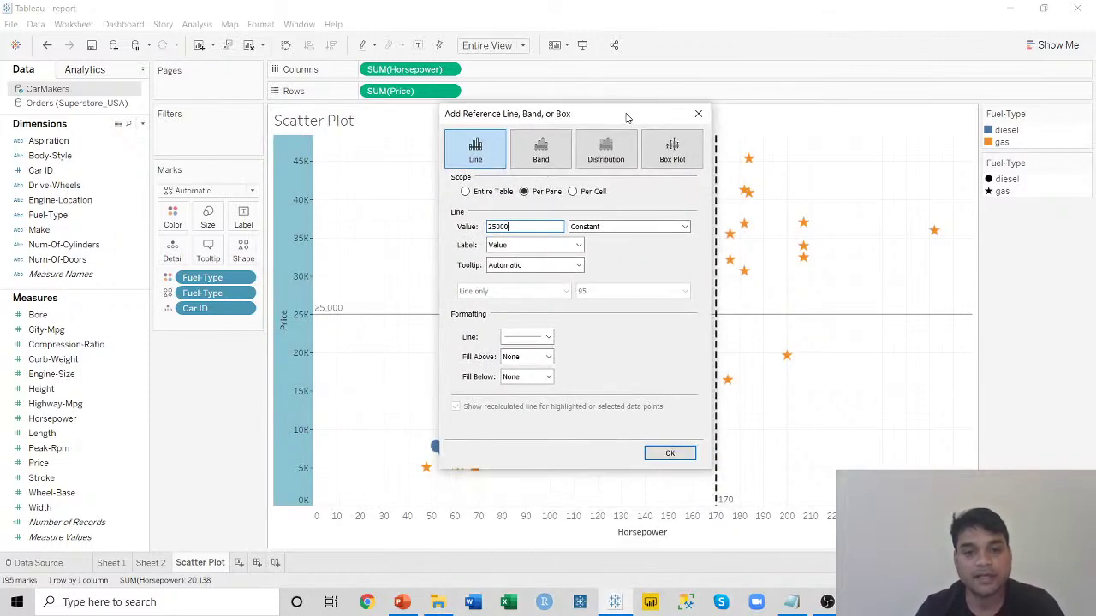
# Format the 25,000 Price reference line as a thicker, orange dashed line and apply it to the scatter plot.
pyautogui.click(541, 337)
pyautogui.click(552, 379)
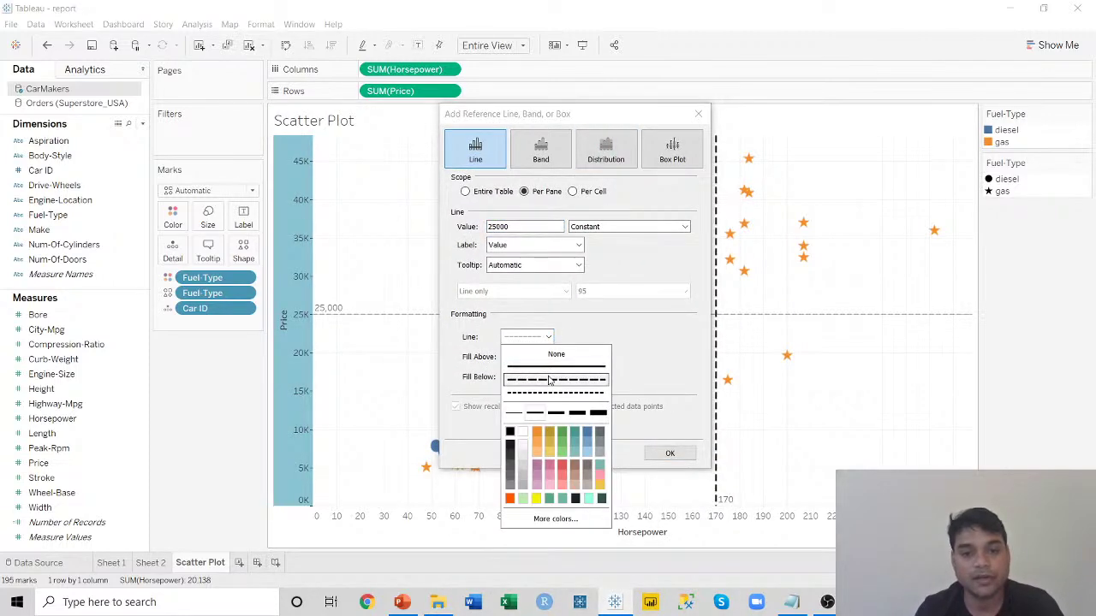
pyautogui.click(537, 433)
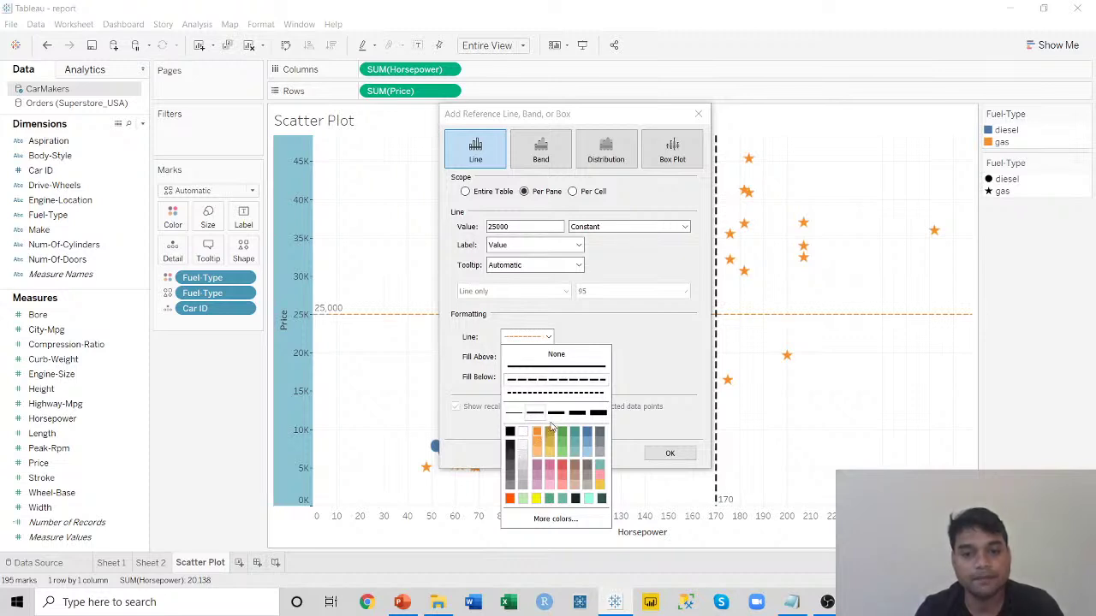
pyautogui.click(555, 412)
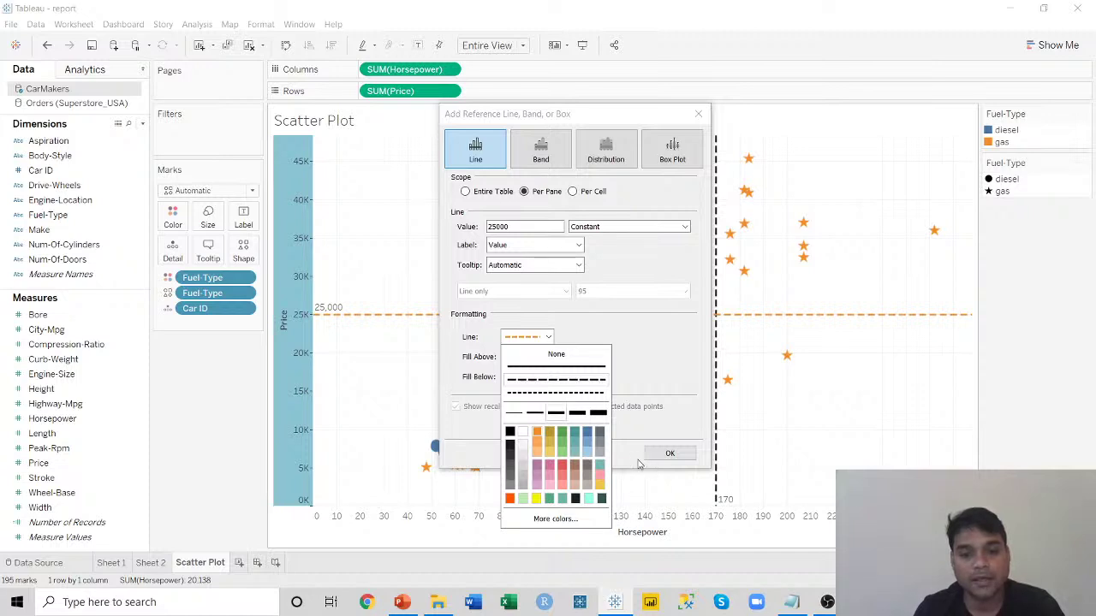
pyautogui.click(665, 451)
pyautogui.click(670, 453)
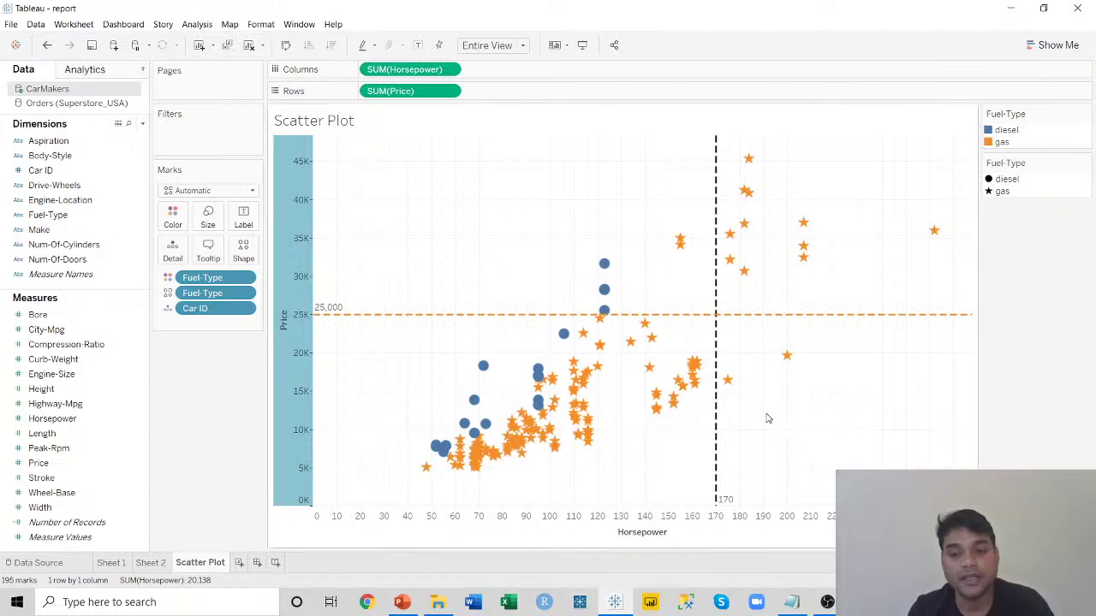
# Switch to the PowerPoint presentation and review the scatterplot scenario, histogram and histogram scenario slides as a slide show.
pyautogui.moveTo(788, 364)
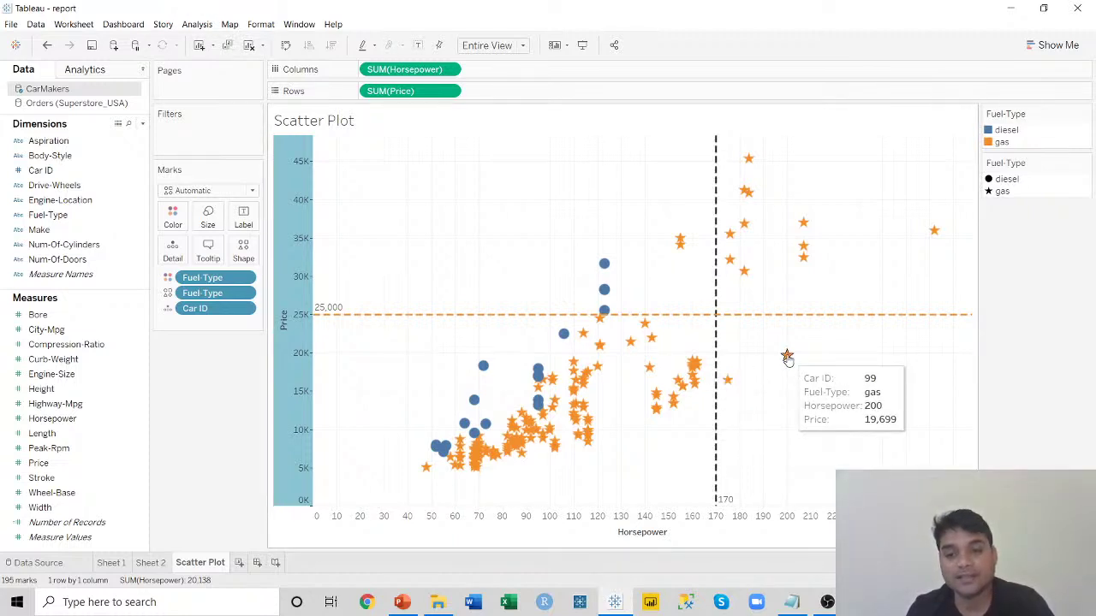
pyautogui.moveTo(727, 381)
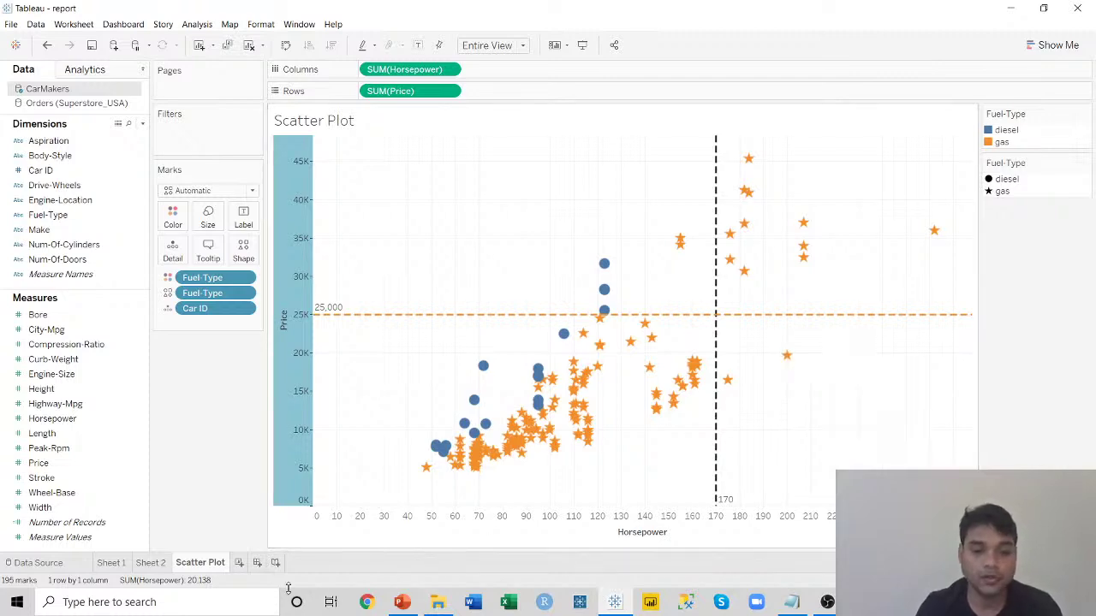
pyautogui.click(402, 602)
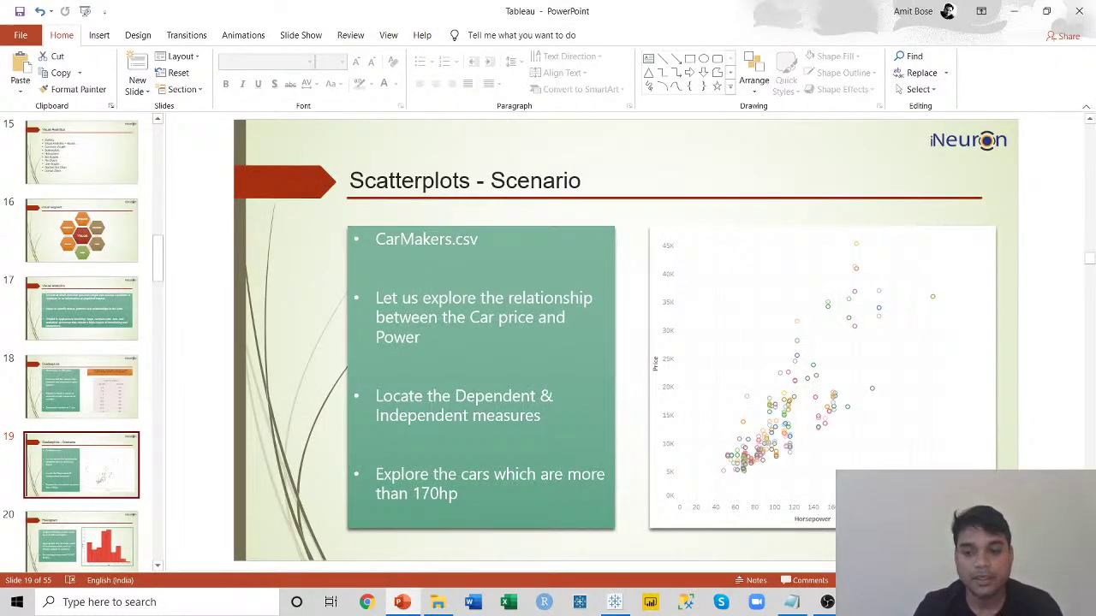
pyautogui.hotkey('shift', 'F5')
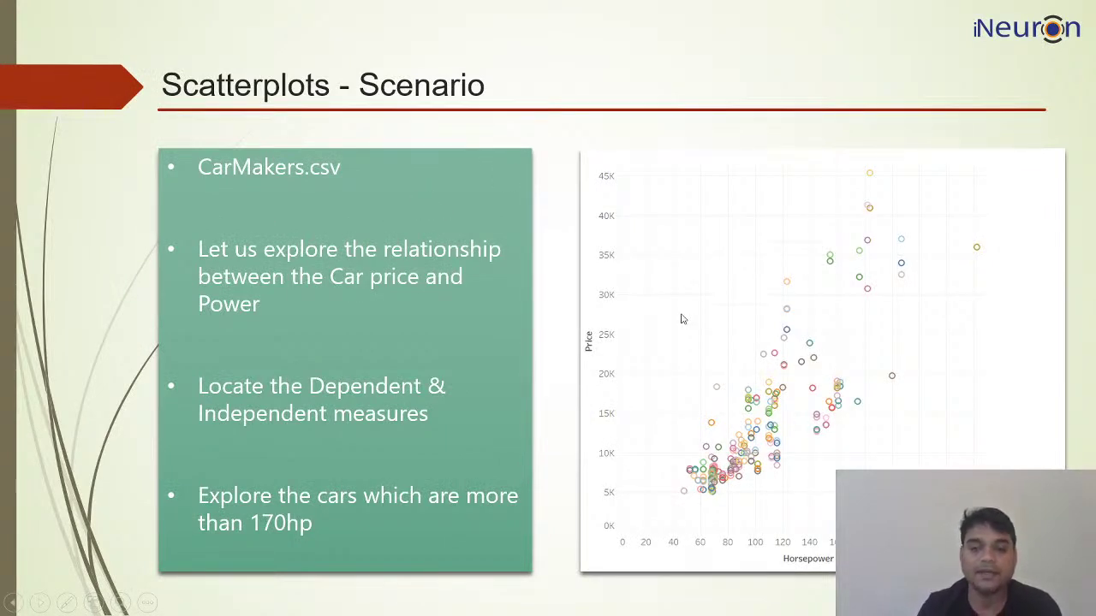
pyautogui.click(651, 382)
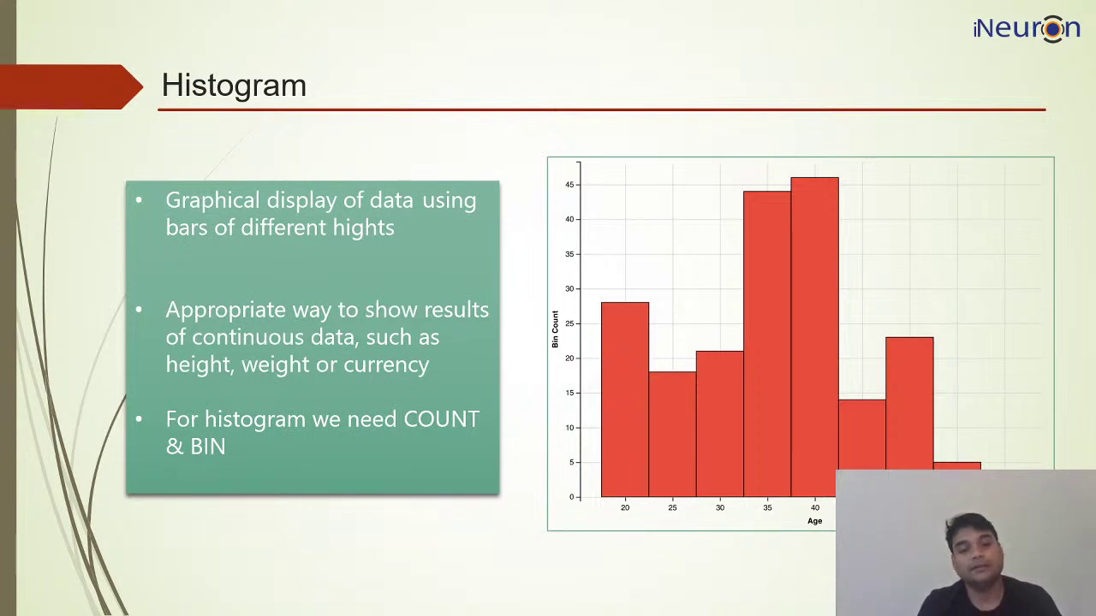
pyautogui.press('Right')
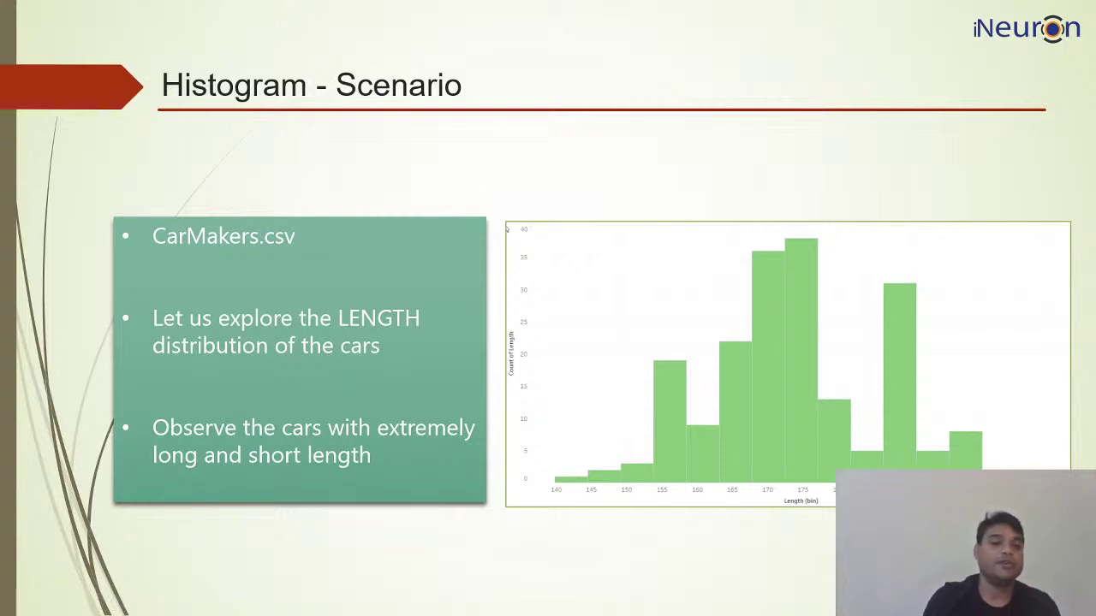
pyautogui.press('Escape')
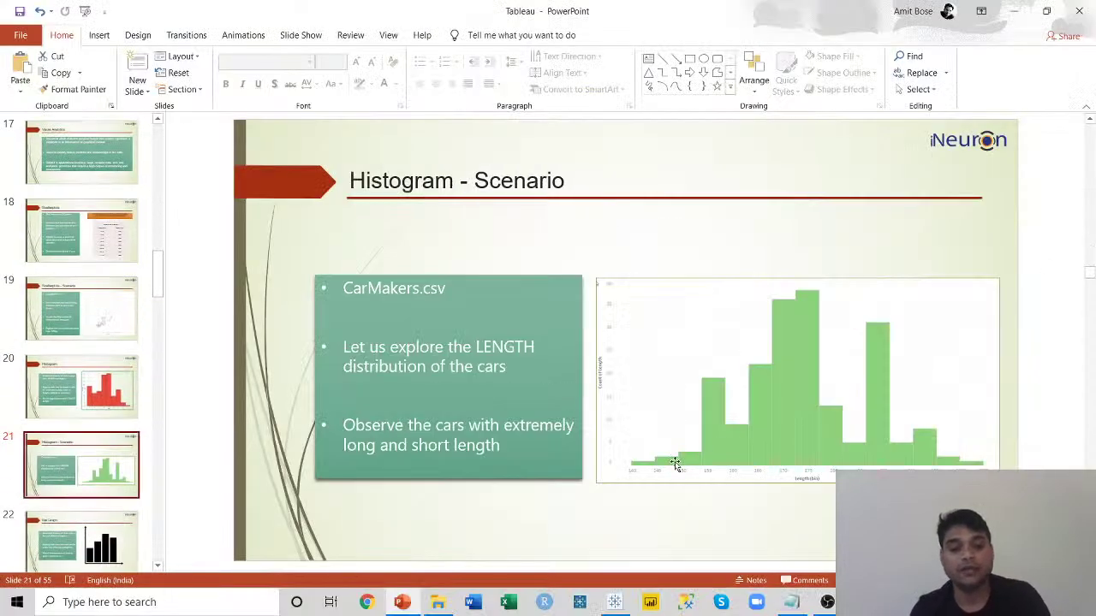
# Switch back to Tableau and add a new worksheet named Histogram.
pyautogui.click(590, 602)
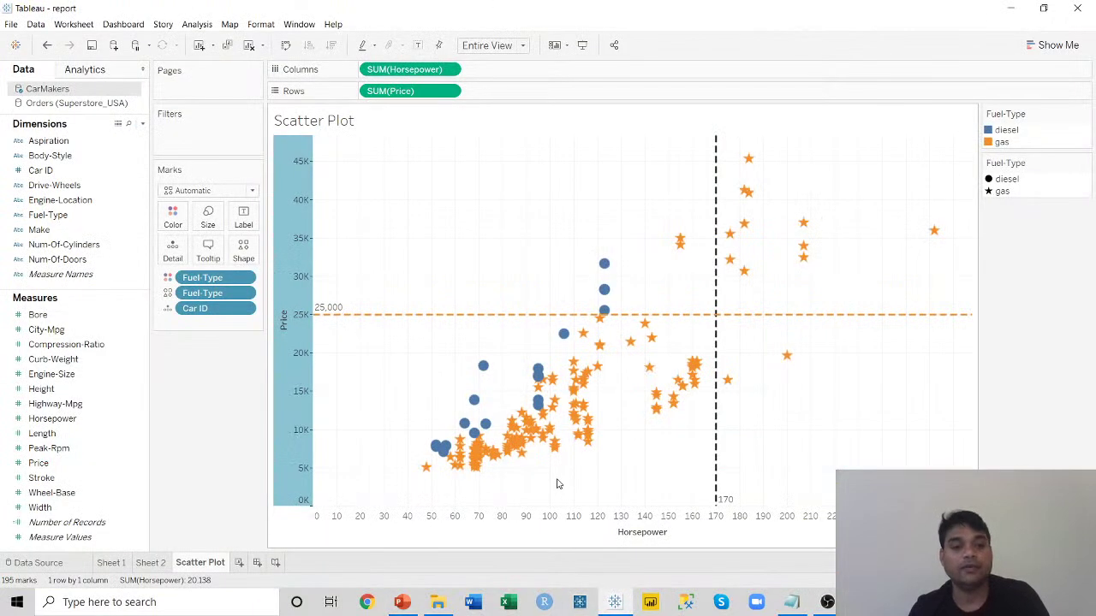
pyautogui.click(239, 564)
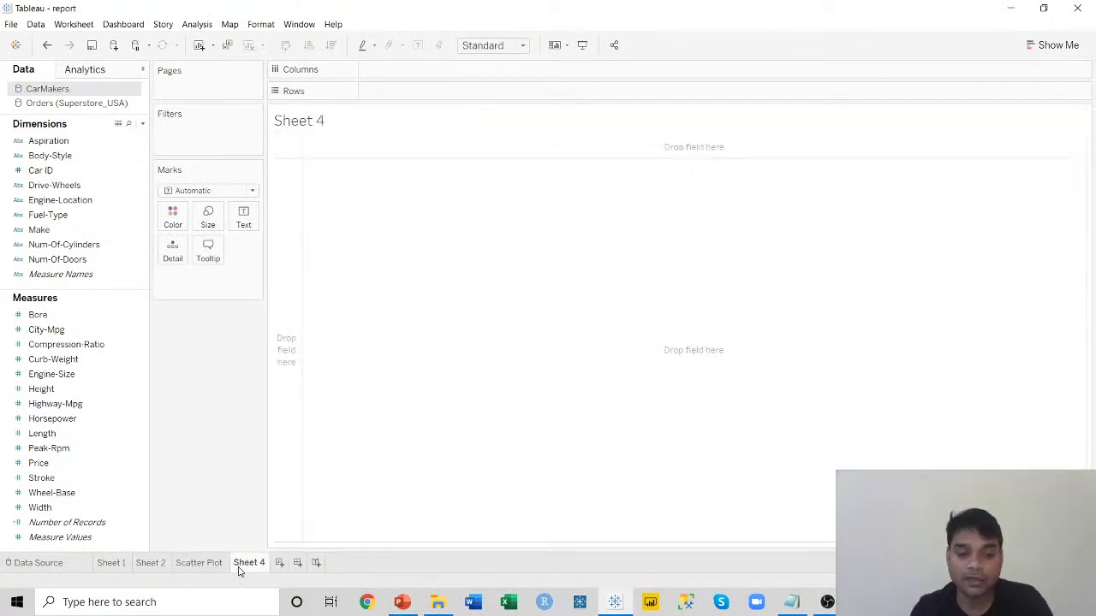
pyautogui.rightClick(242, 566)
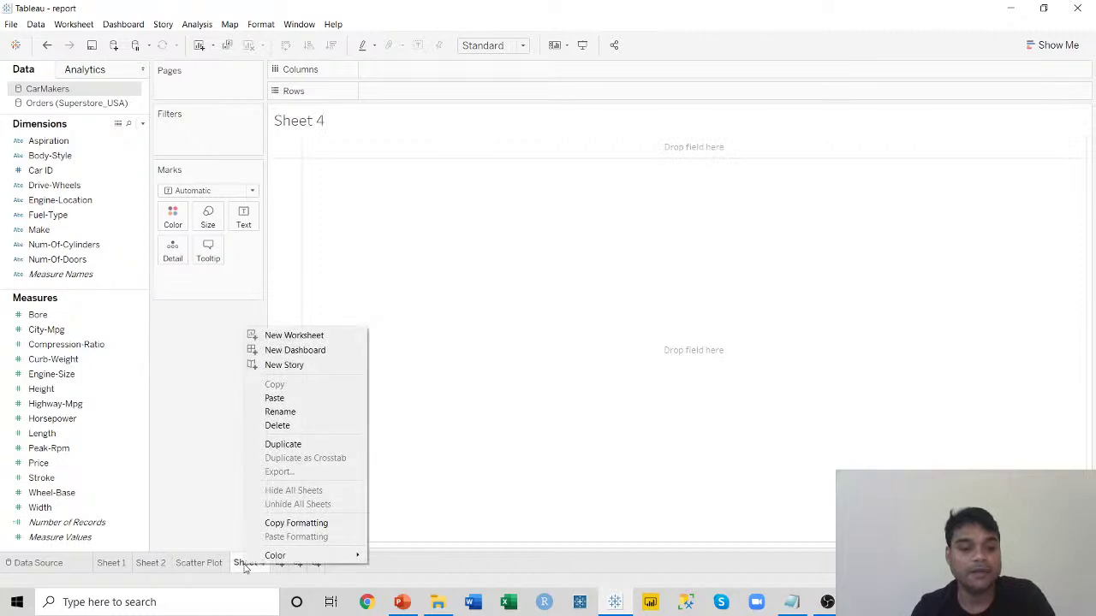
pyautogui.click(297, 415)
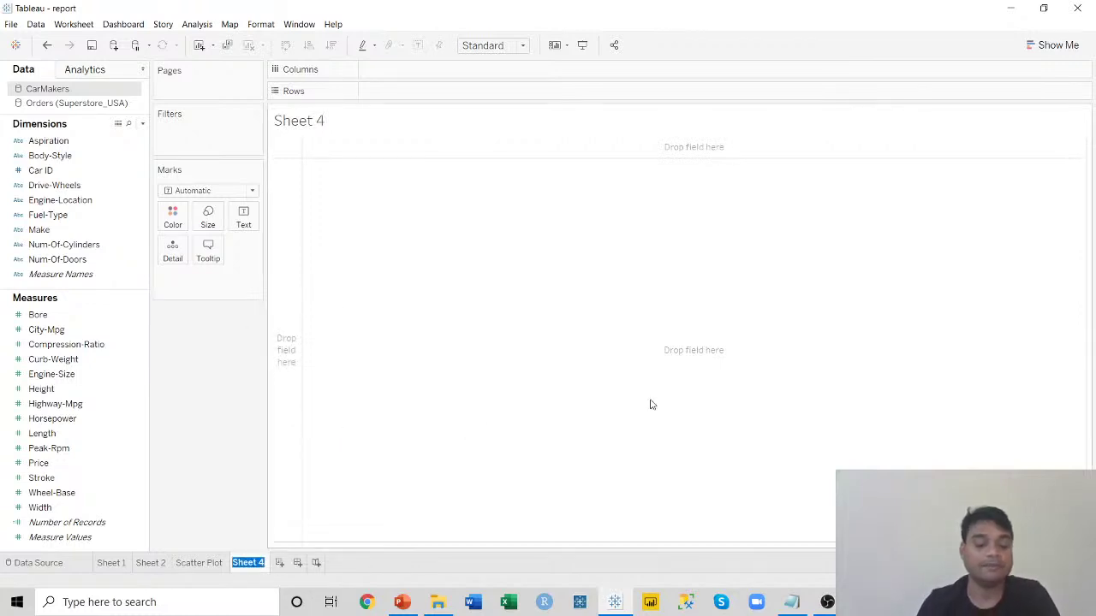
pyautogui.write('Histogram')
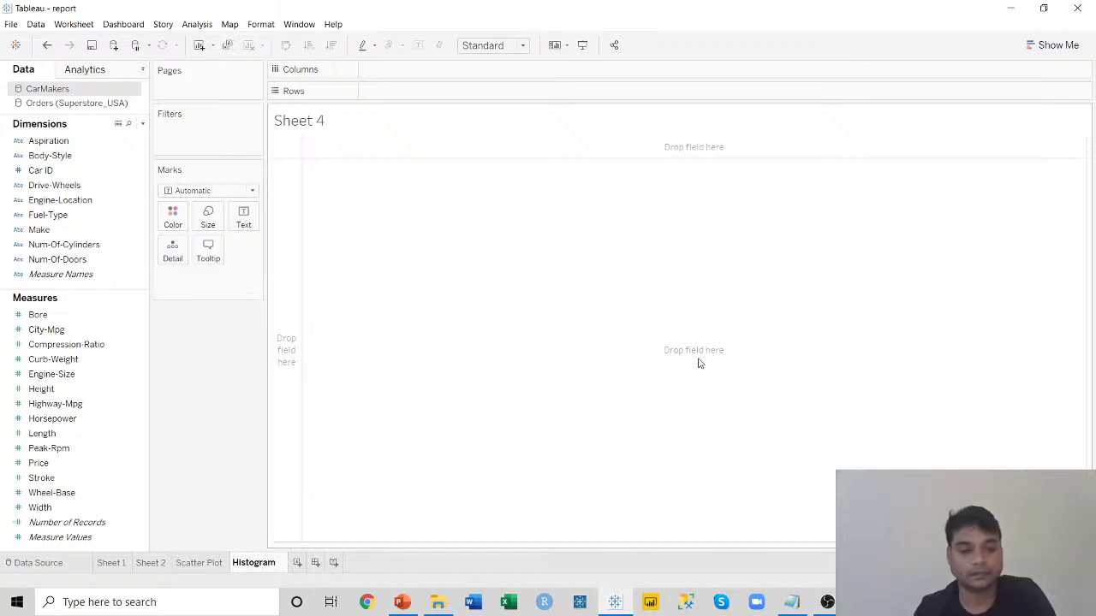
pyautogui.press('Return')
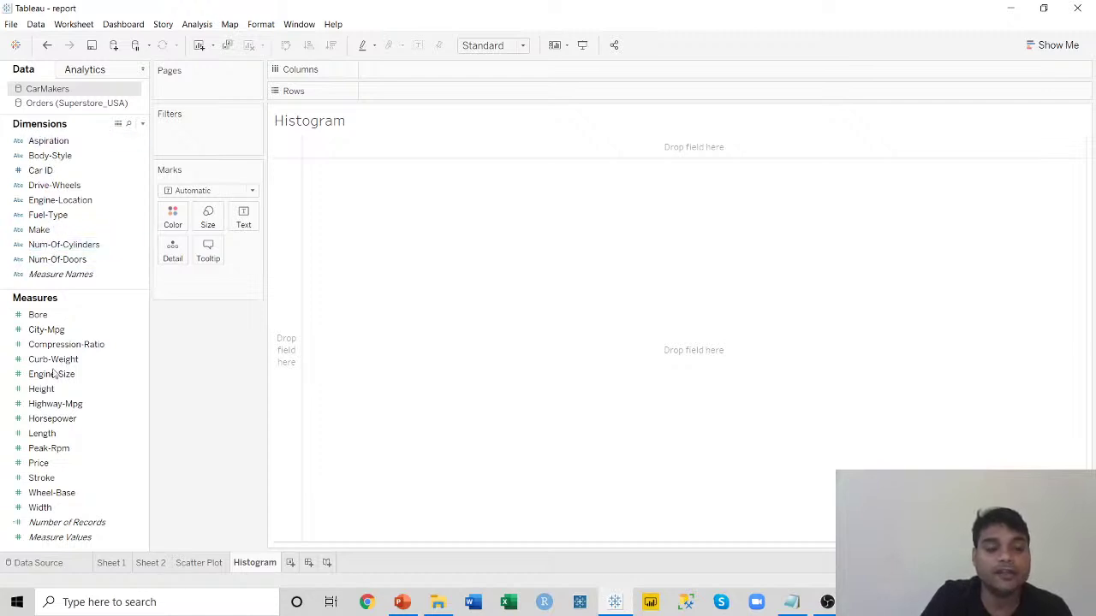
# Create a histogram of the Length measure from the suggested chart types and show mark labels on its bars.
pyautogui.click(59, 433)
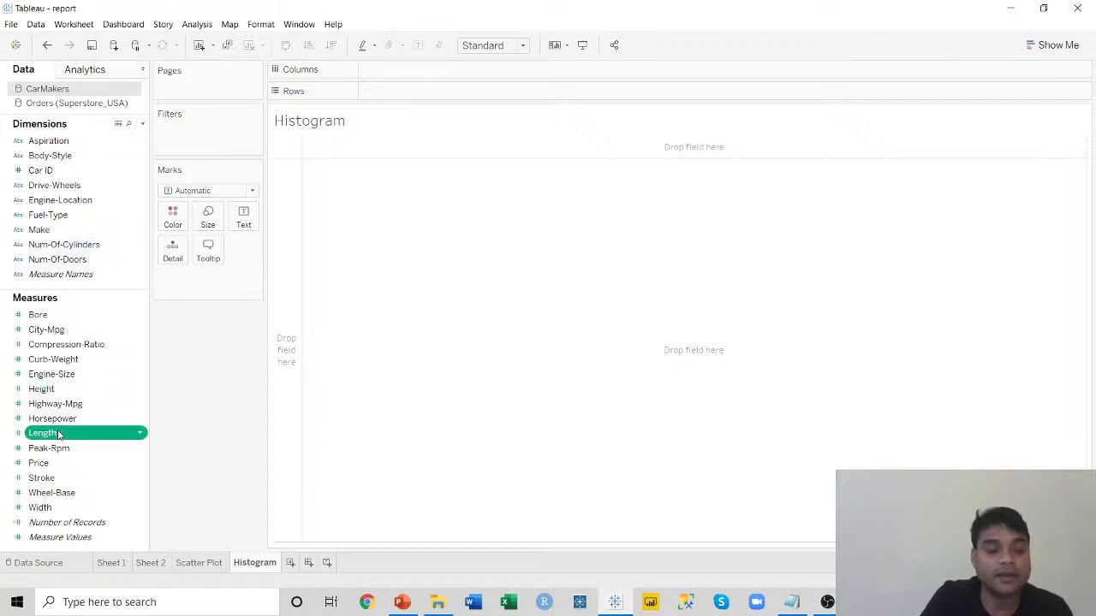
pyautogui.click(1060, 46)
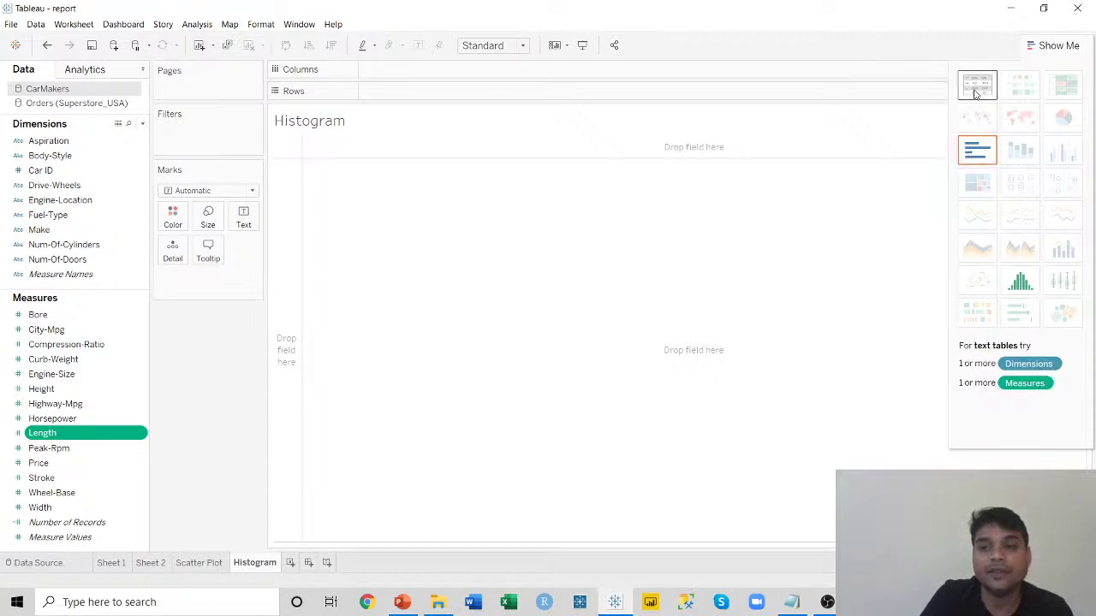
pyautogui.click(1026, 283)
pyautogui.click(1058, 46)
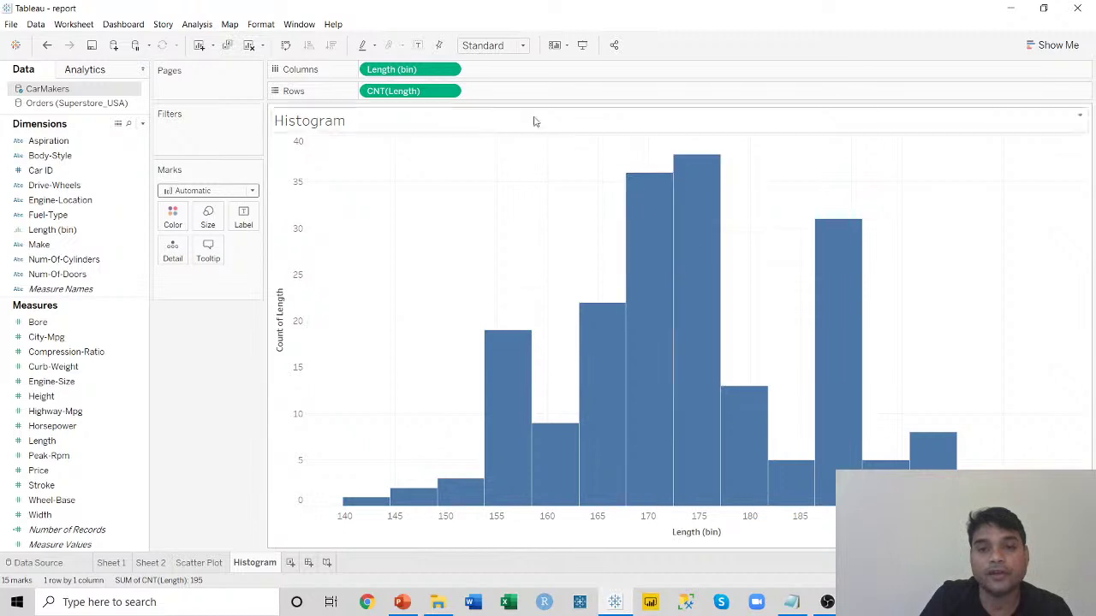
pyautogui.click(416, 45)
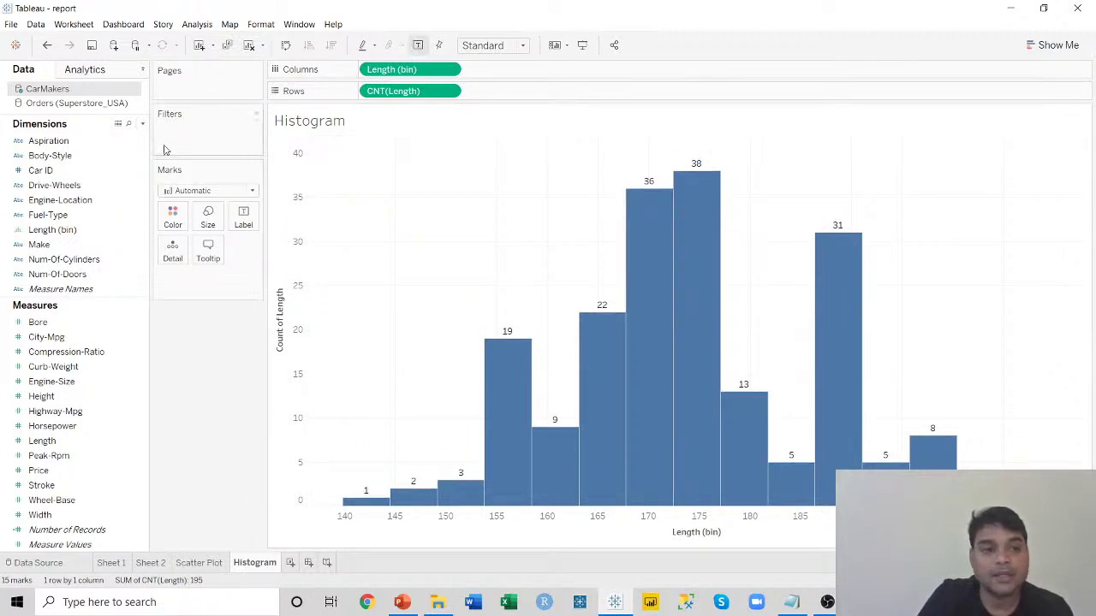
# Edit the Length (bin) field used by the histogram and set its size of bins to 10.
pyautogui.click(68, 231)
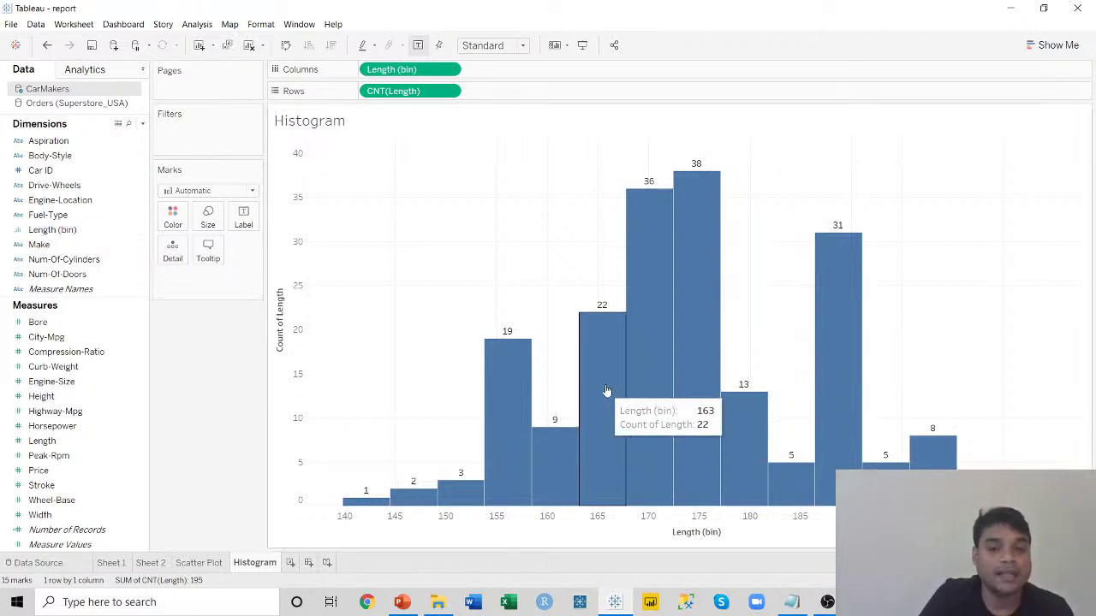
pyautogui.moveTo(648, 190)
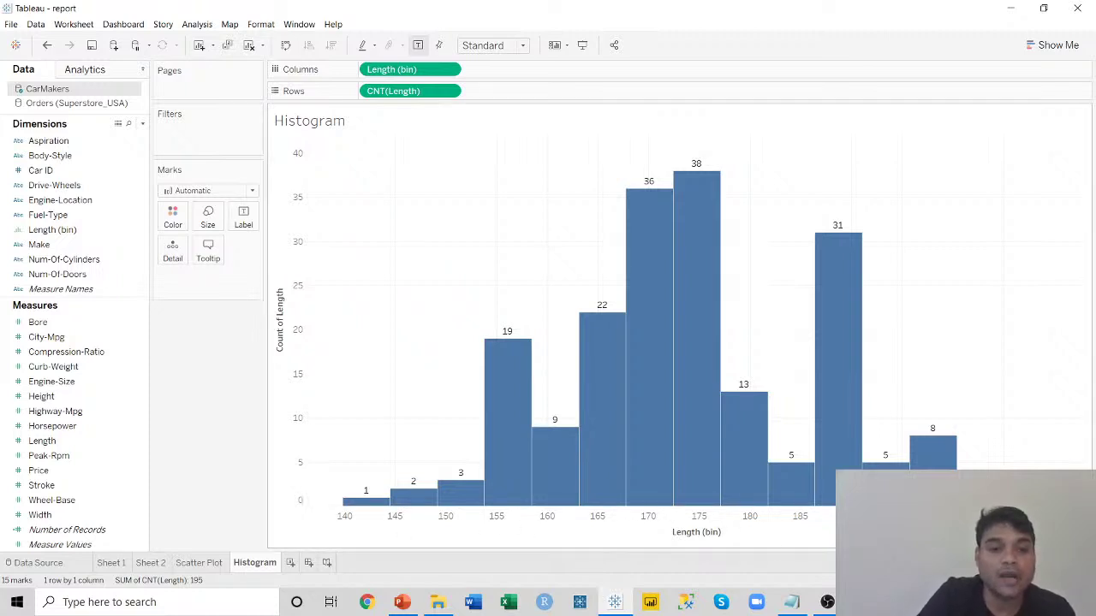
pyautogui.click(63, 232)
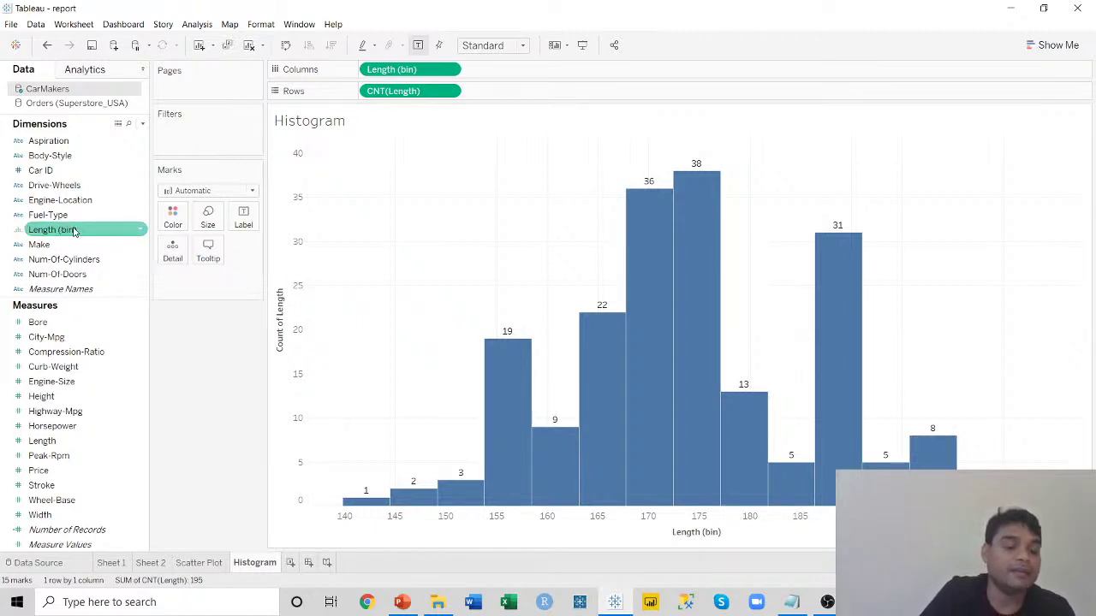
pyautogui.rightClick(143, 232)
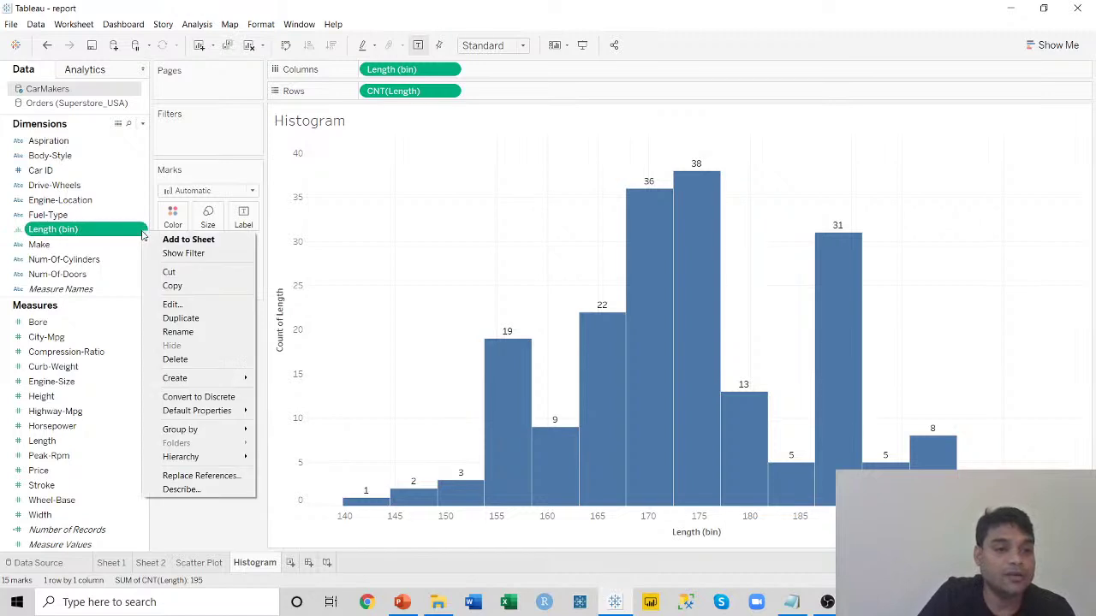
pyautogui.click(183, 306)
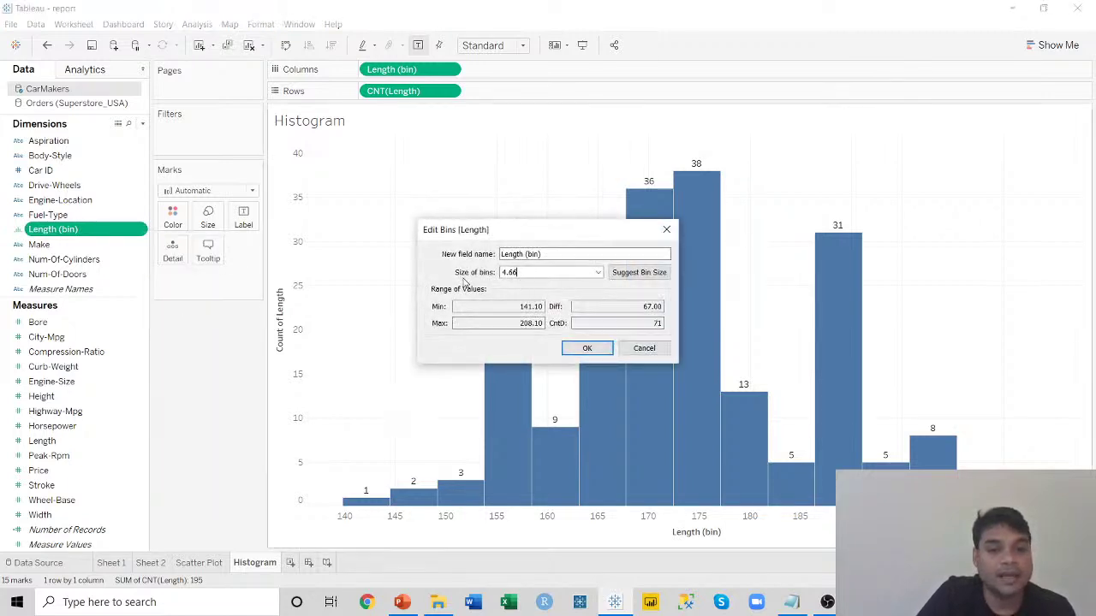
pyautogui.doubleClick(512, 272)
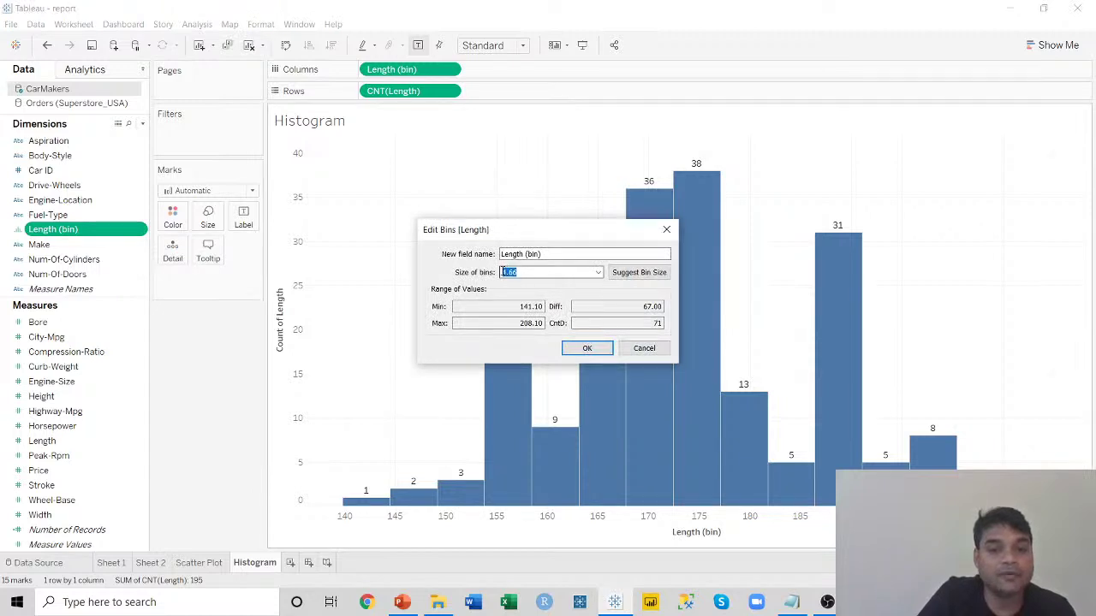
pyautogui.click(518, 272)
pyautogui.doubleClick(510, 272)
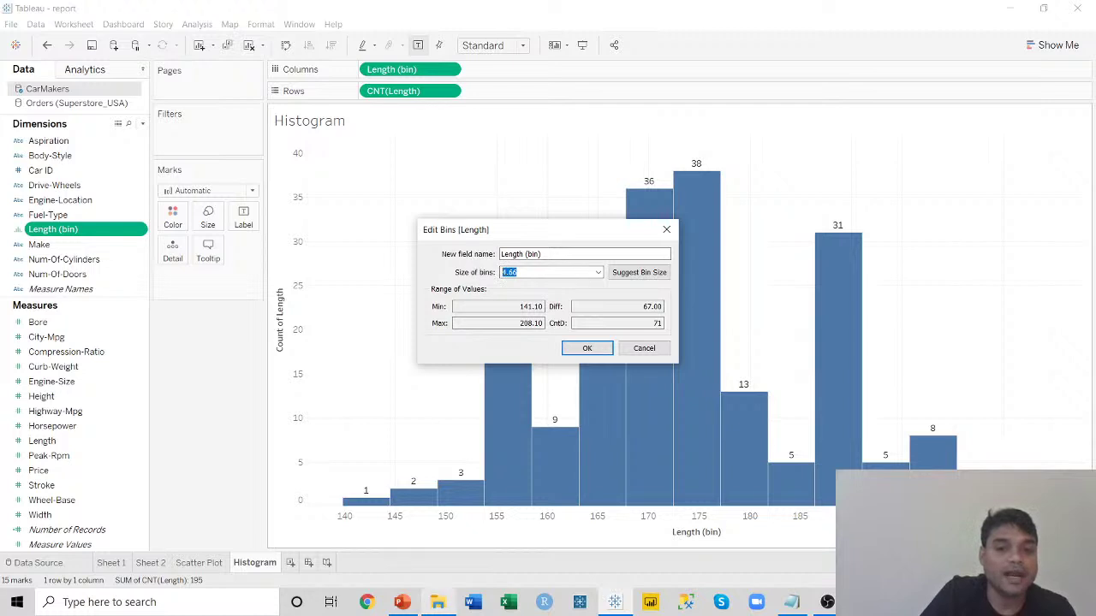
pyautogui.moveTo(437, 602)
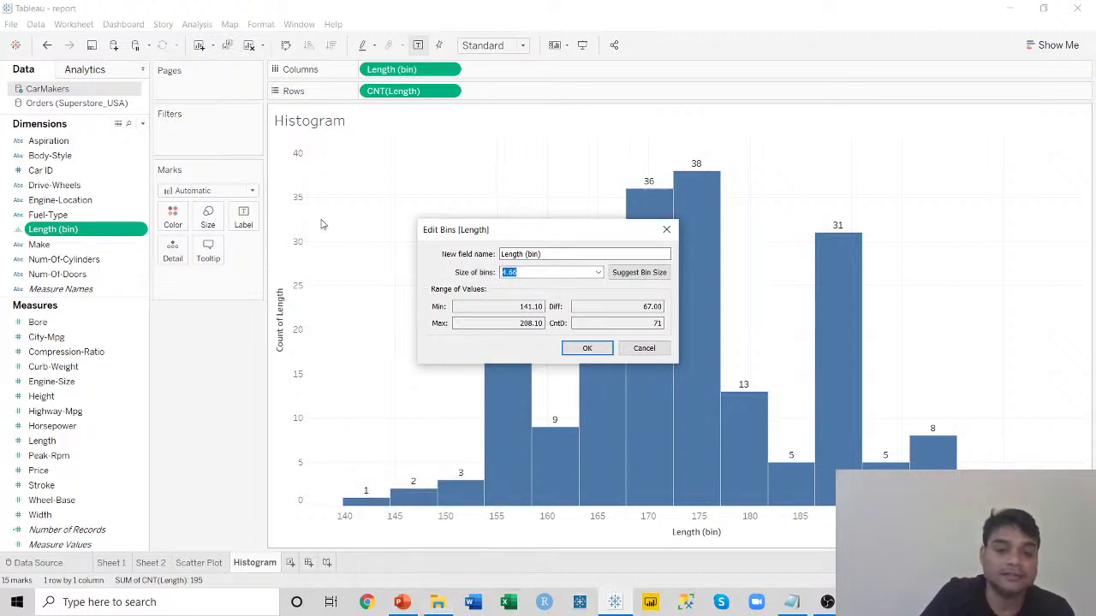
pyautogui.moveTo(543, 235); pyautogui.dragTo(348, 130)
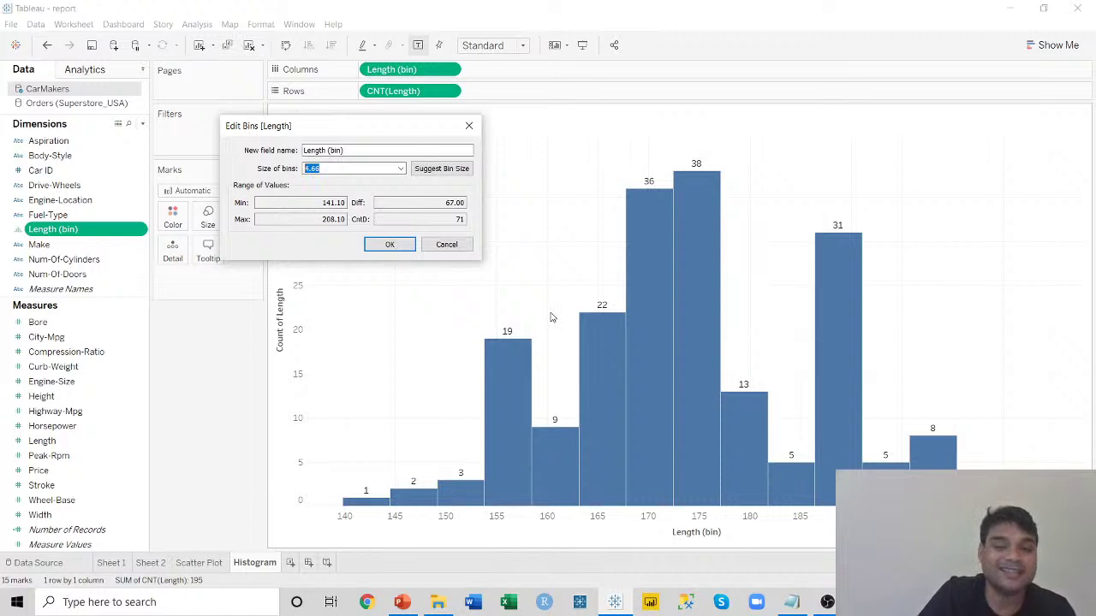
pyautogui.write('10')
pyautogui.click(389, 244)
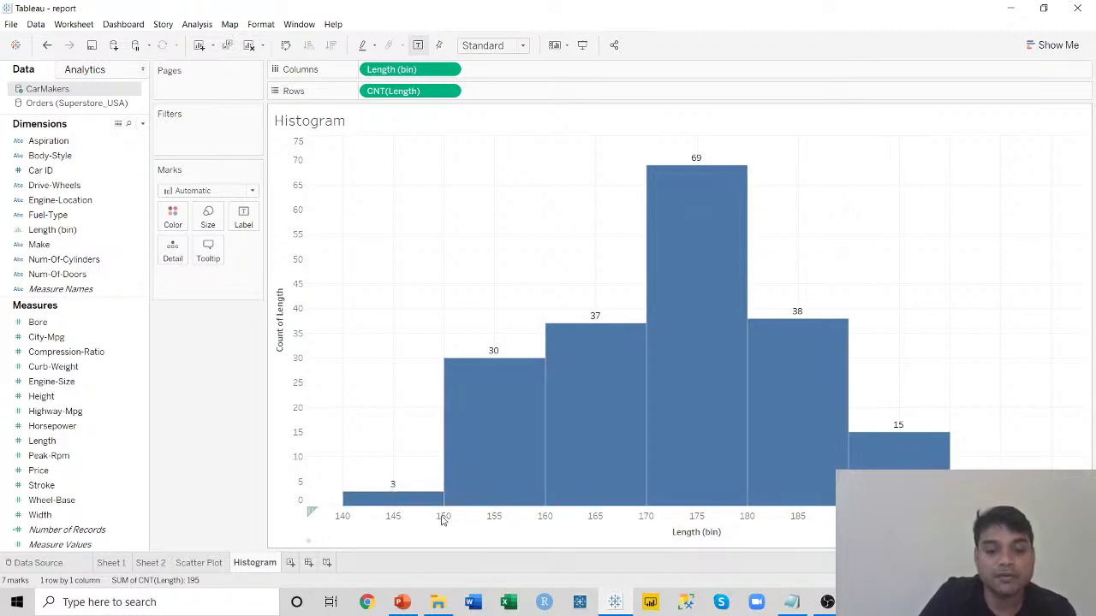
# Color the histogram bars by the Fuel-Type dimension.
pyautogui.moveTo(490, 355)
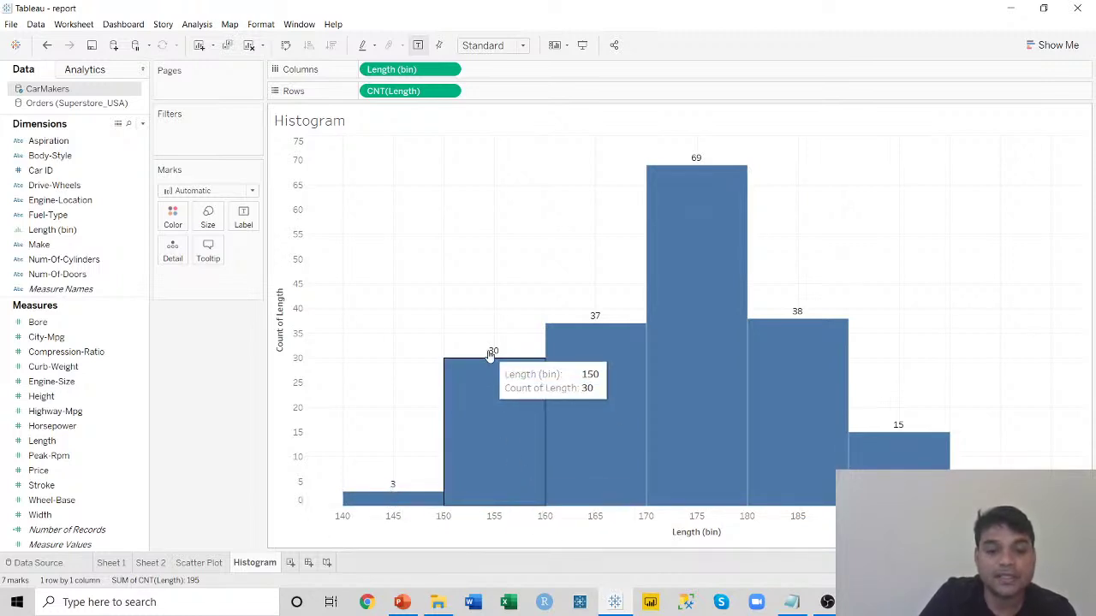
pyautogui.moveTo(695, 197)
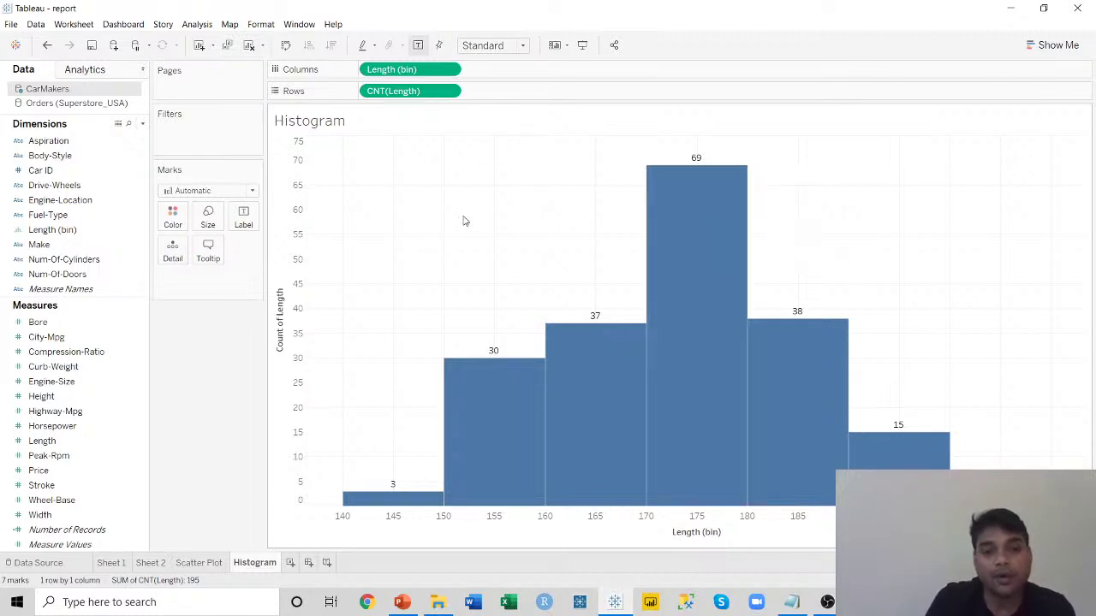
pyautogui.click(27, 216)
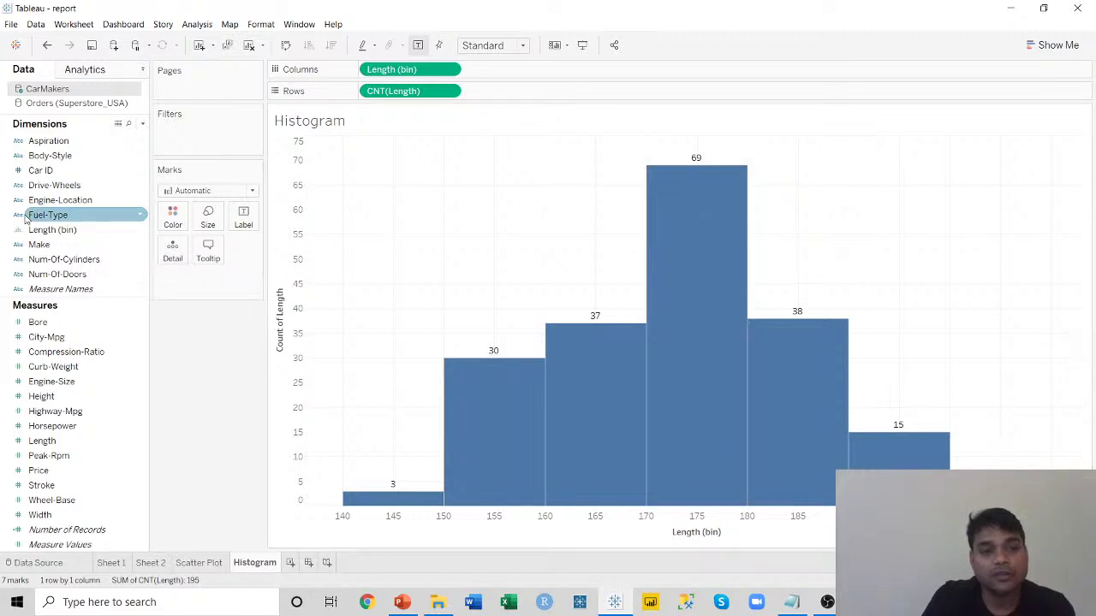
pyautogui.click(40, 218)
pyautogui.moveTo(40, 217); pyautogui.dragTo(168, 215)
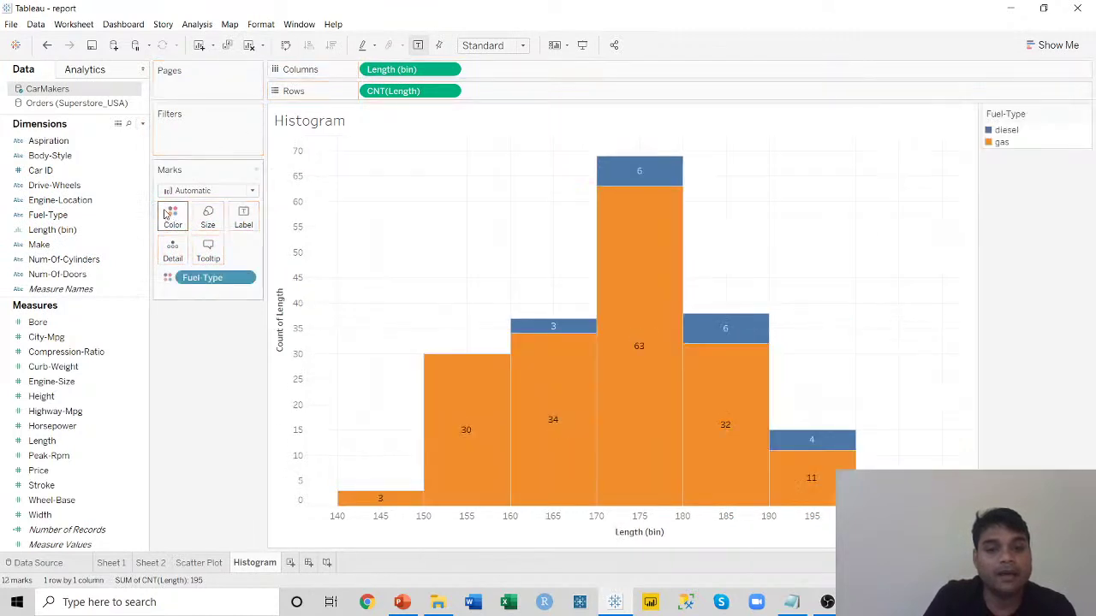
# Allow the histogram's mark labels to overlap other marks.
pyautogui.moveTo(660, 322)
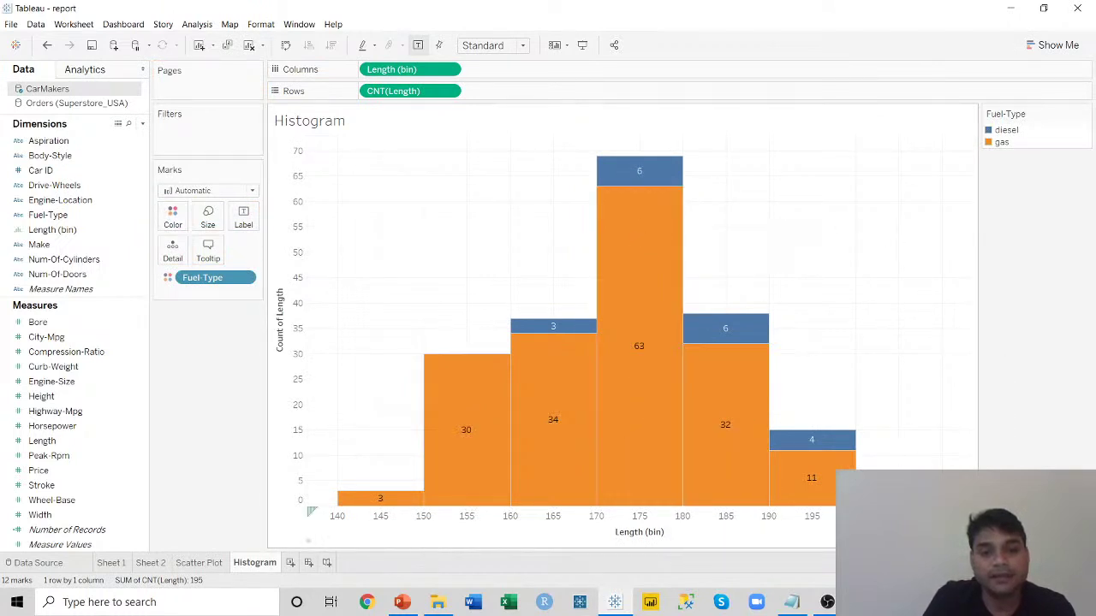
pyautogui.moveTo(617, 340)
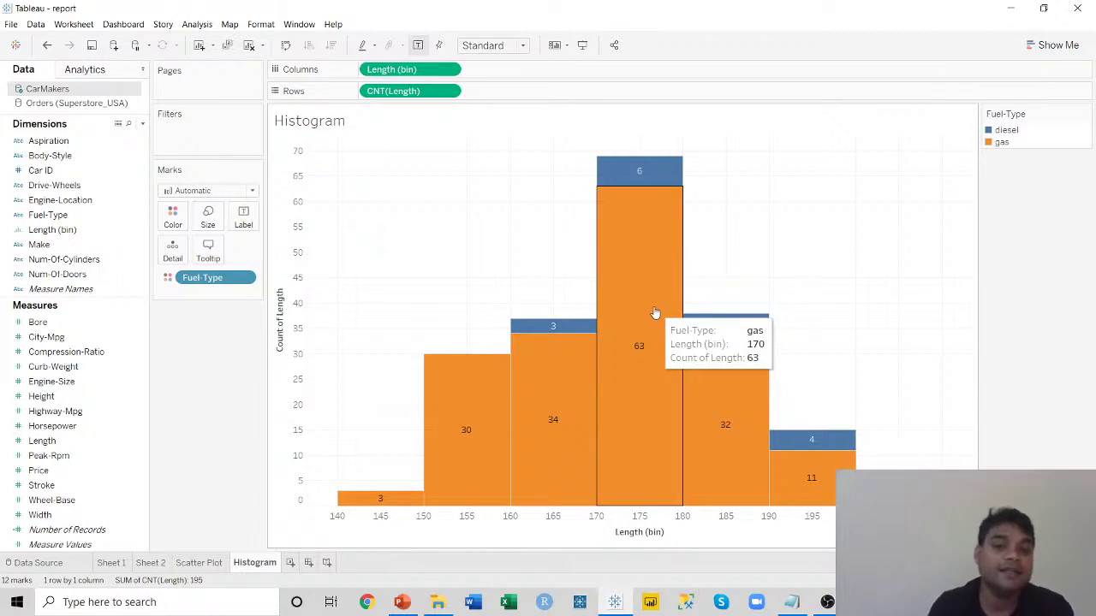
pyautogui.moveTo(641, 190)
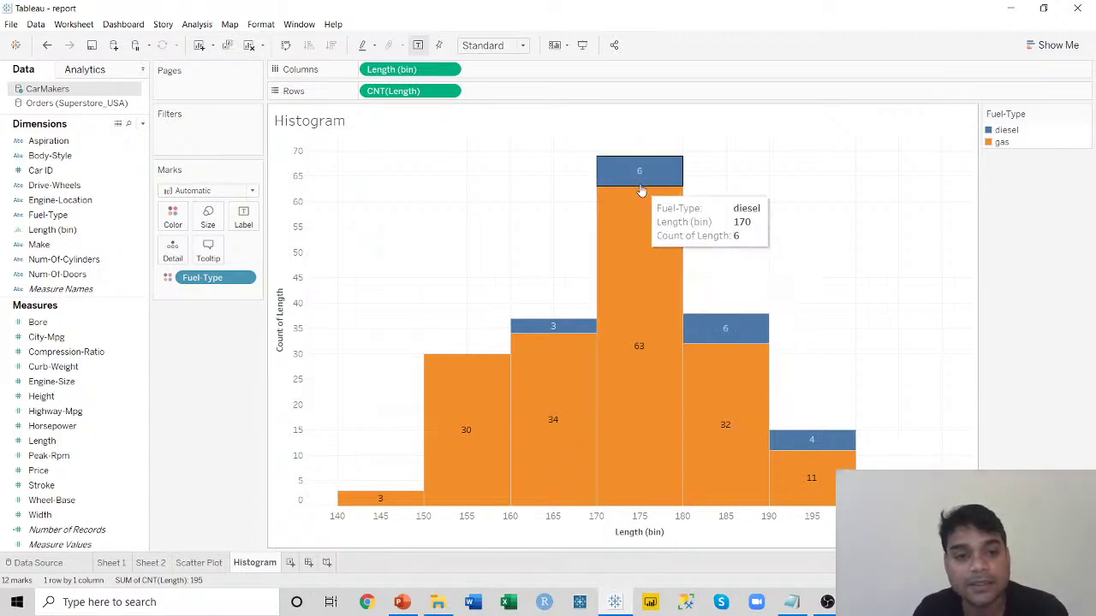
pyautogui.click(244, 218)
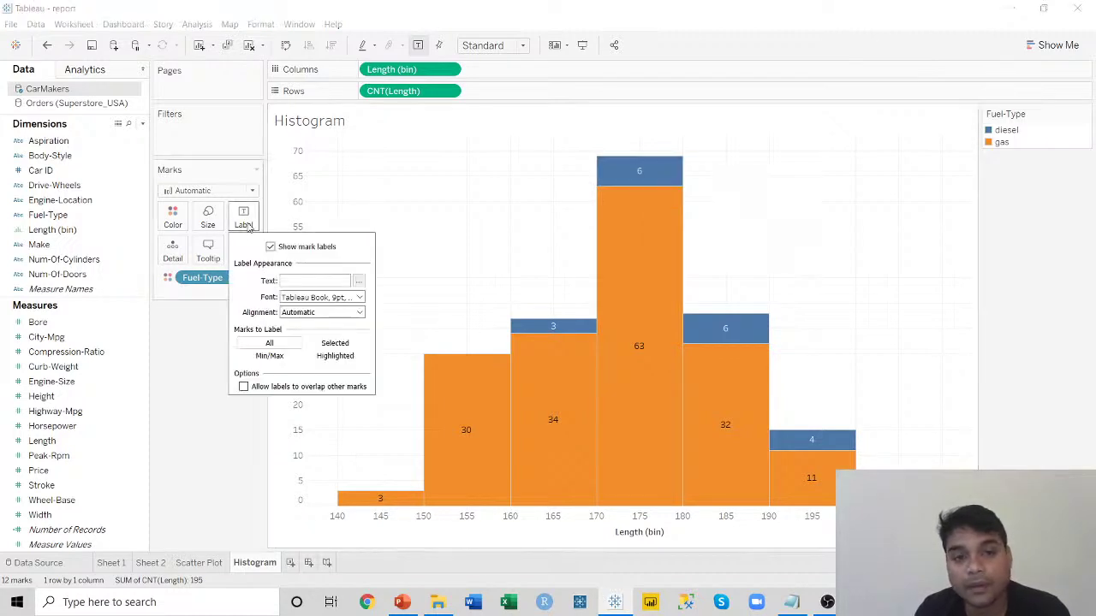
pyautogui.click(188, 362)
pyautogui.moveTo(630, 171)
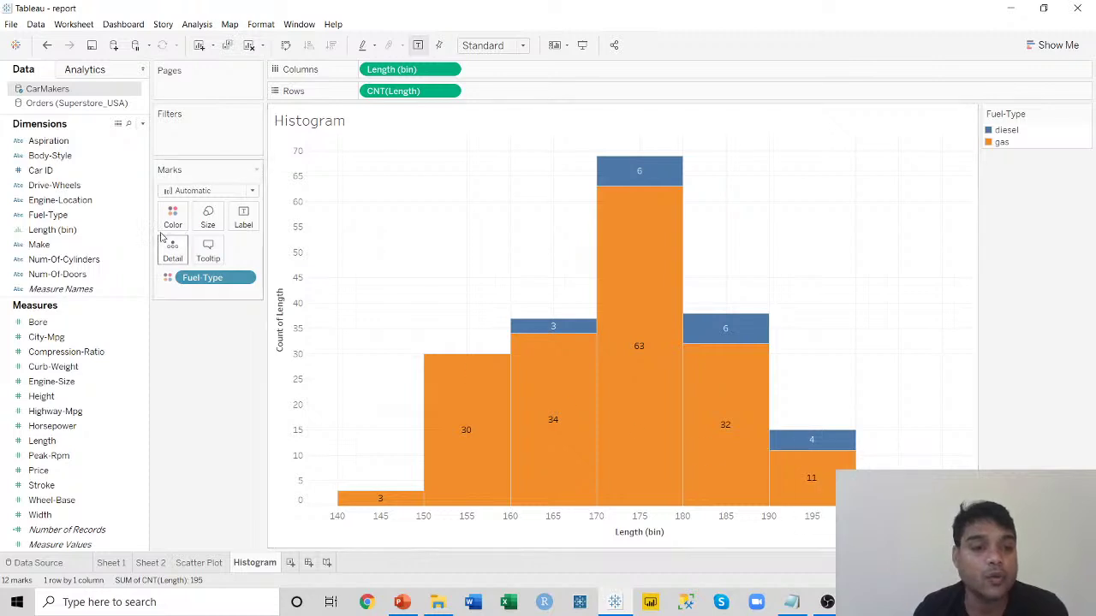
pyautogui.click(243, 218)
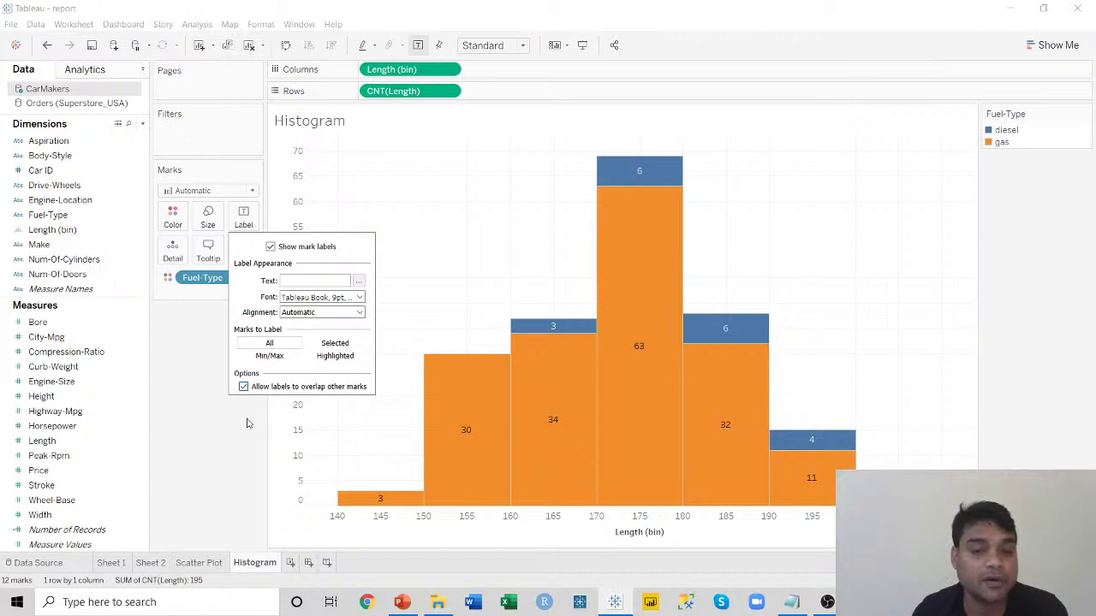
pyautogui.click(247, 423)
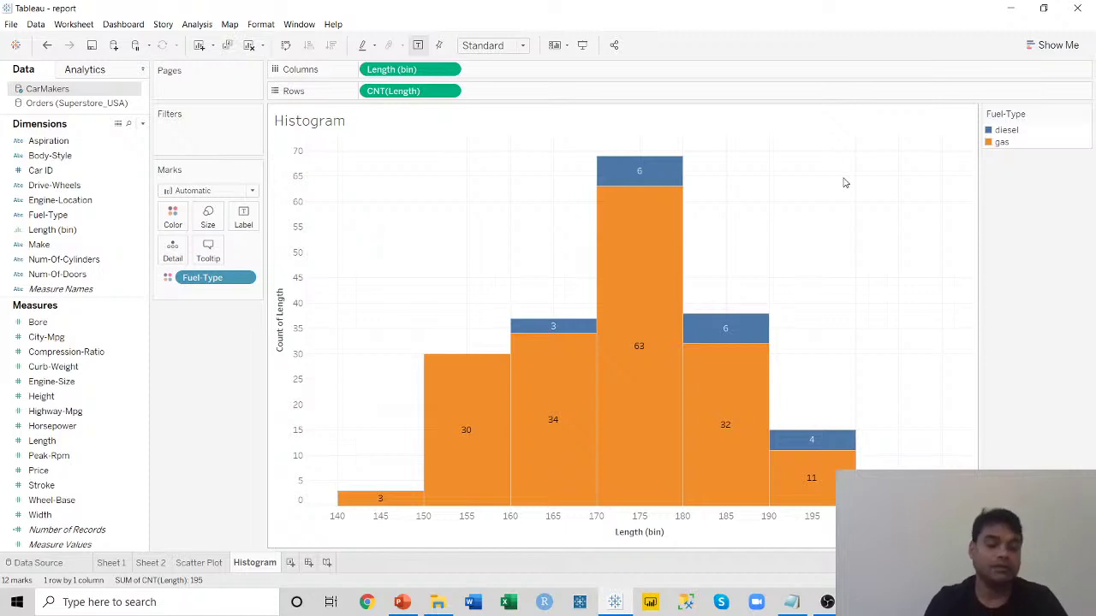
# Edit the Fuel-Type colors so gas is red and diesel is gray, and apply them to the histogram.
pyautogui.click(173, 215)
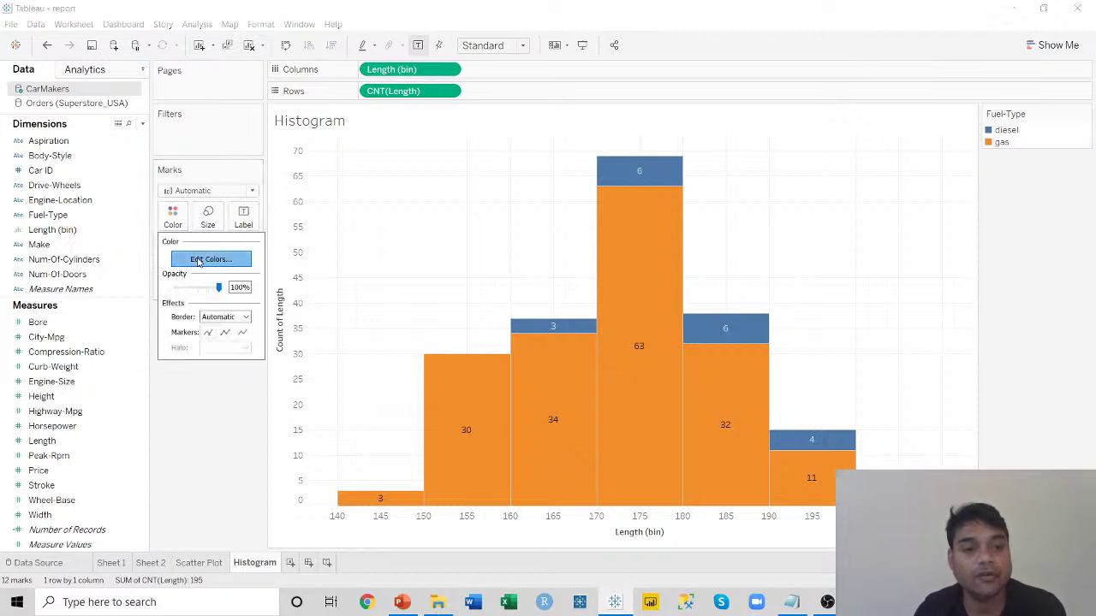
pyautogui.click(211, 259)
pyautogui.click(415, 219)
pyautogui.click(568, 279)
pyautogui.click(424, 207)
pyautogui.click(593, 324)
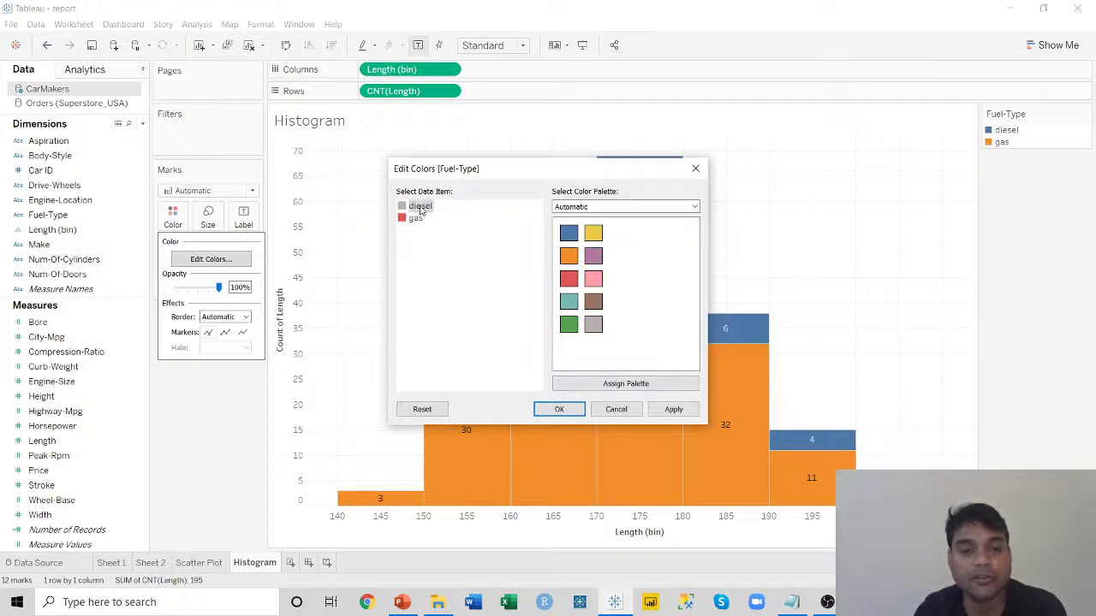
pyautogui.click(673, 409)
pyautogui.click(559, 409)
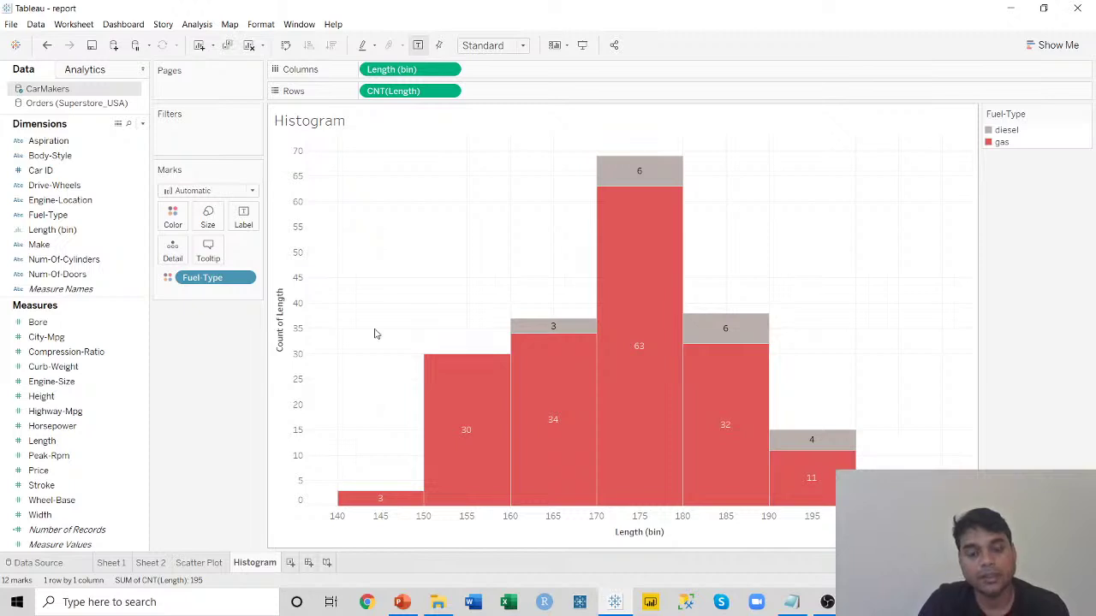
# Switch to the PowerPoint presentation and review the Histogram - Scenario, Bar Graph and Bar Chart - Scenario slides as a slide show.
pyautogui.click(403, 604)
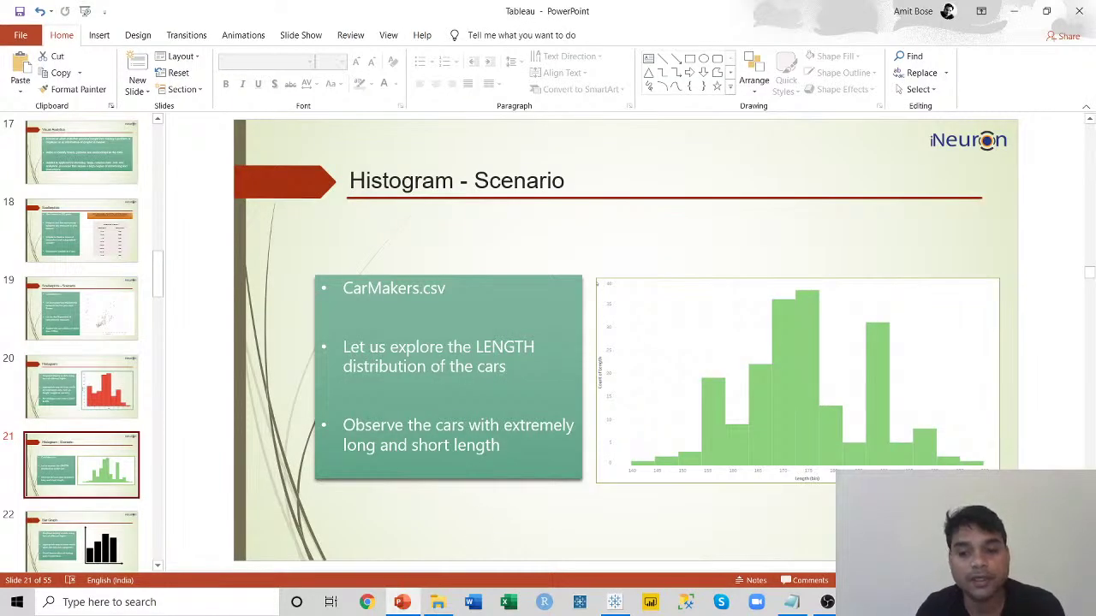
pyautogui.hotkey('shift', 'F5')
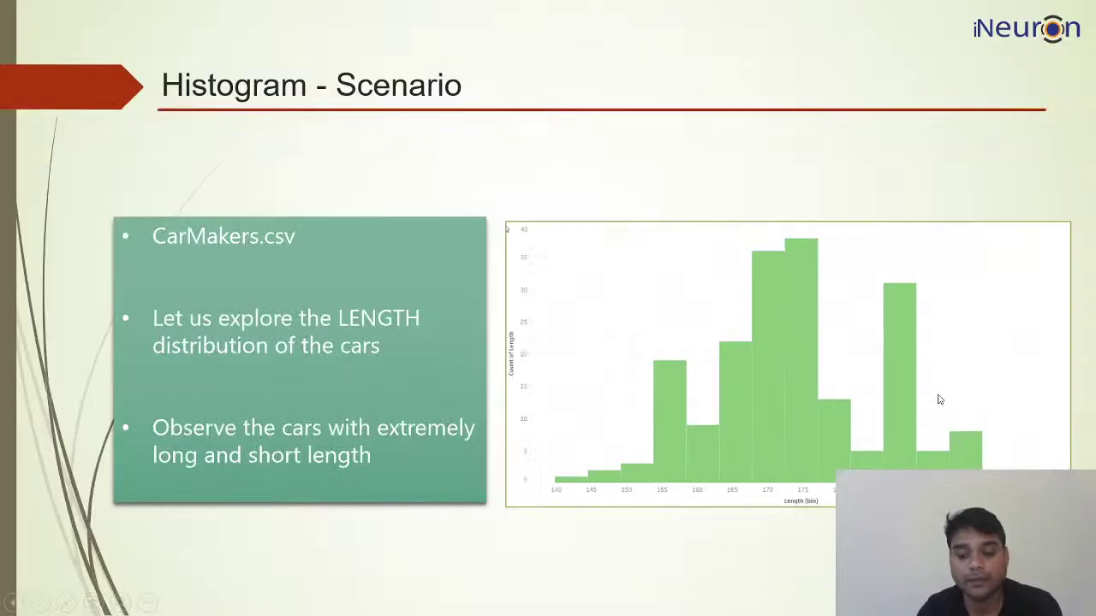
pyautogui.click(939, 398)
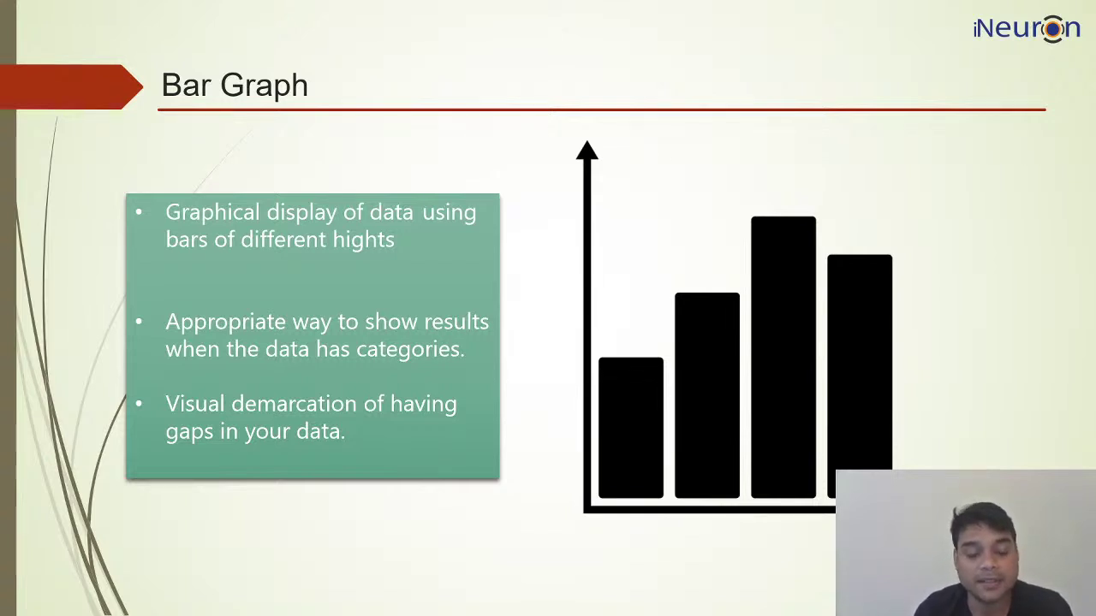
pyautogui.press('Right')
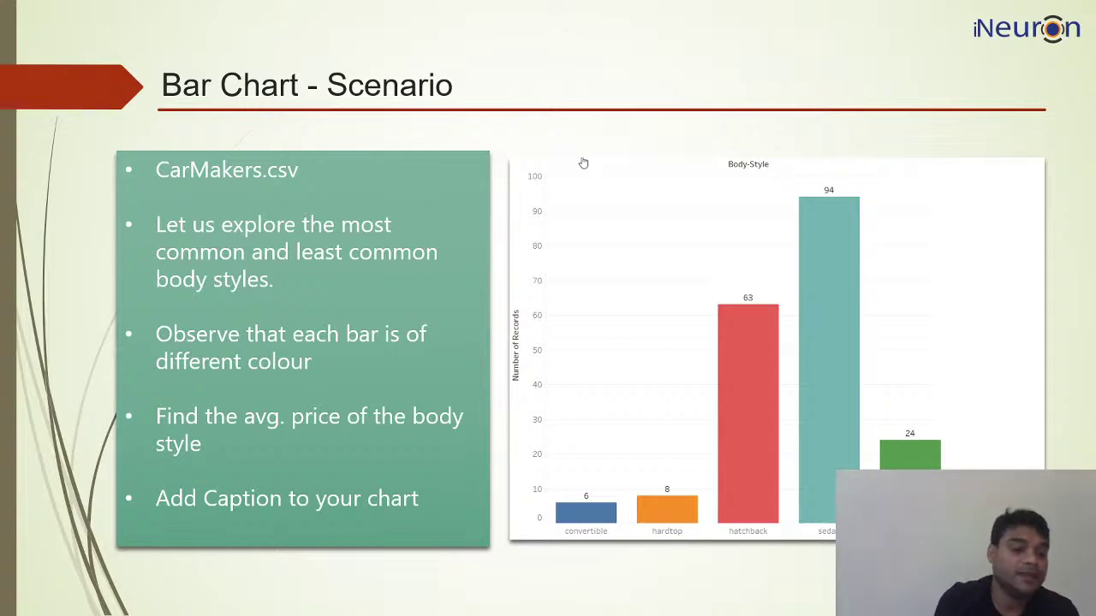
pyautogui.press('Escape')
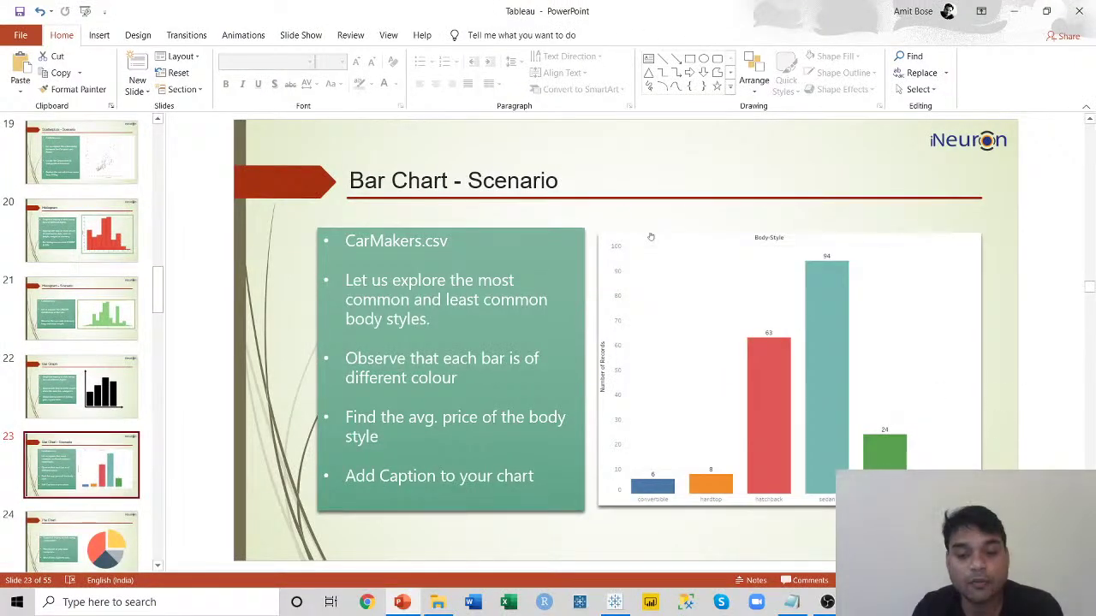
# Switch back to Tableau and examine the Body-Style column in the CarMakers data source.
pyautogui.click(615, 603)
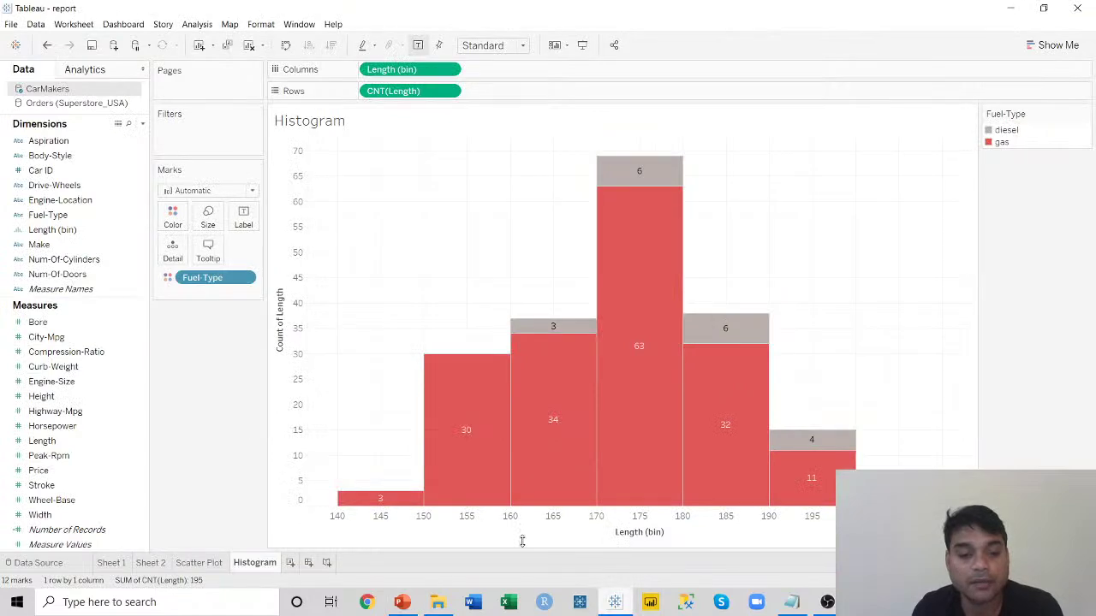
pyautogui.click(45, 568)
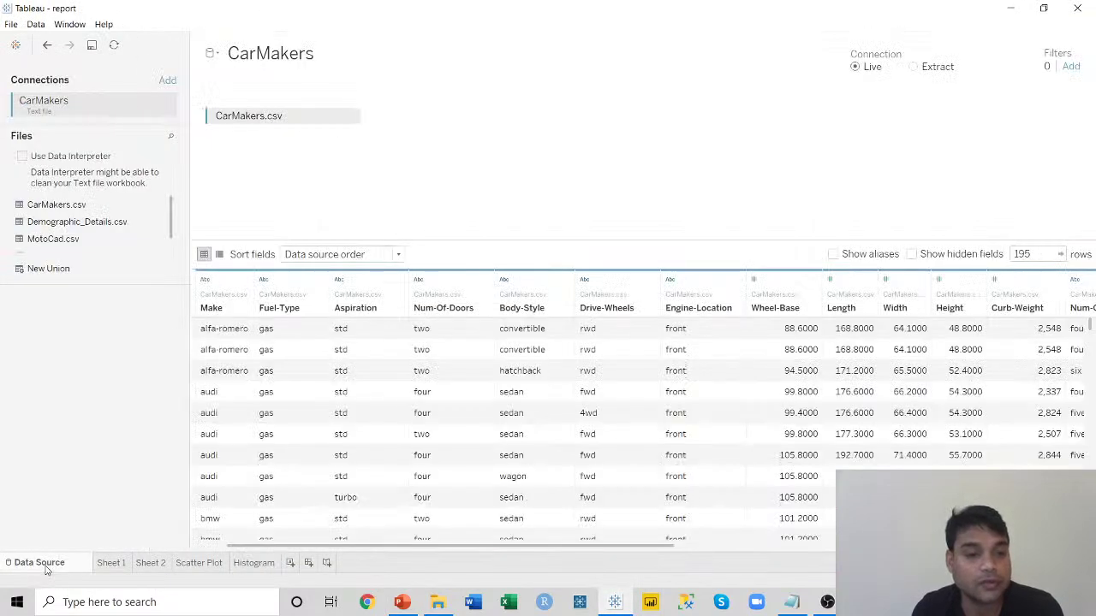
pyautogui.click(530, 283)
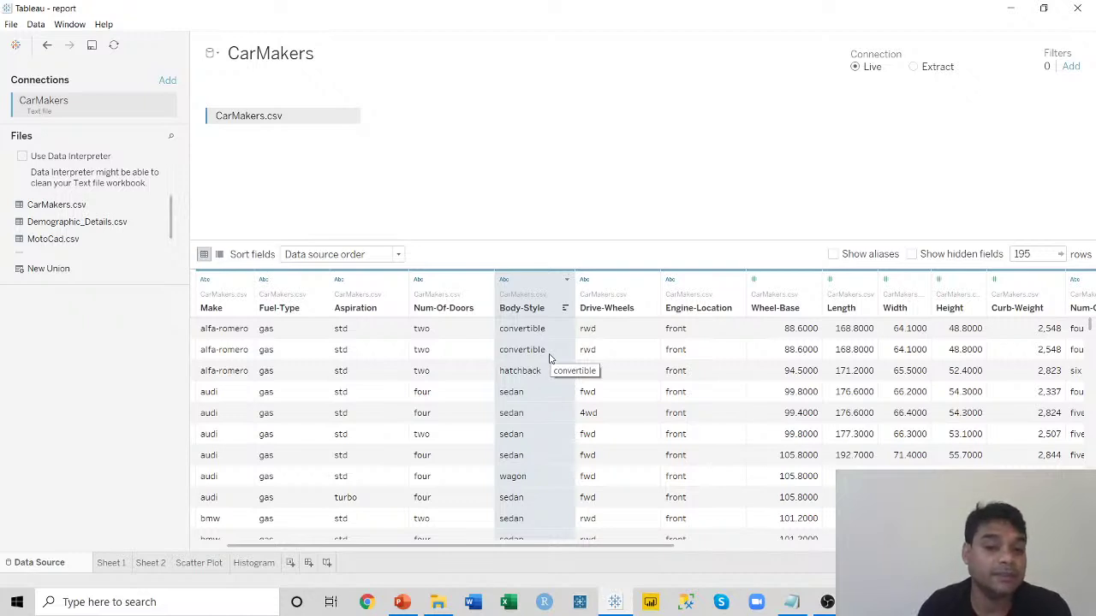
pyautogui.scroll(-10, 550, 358)
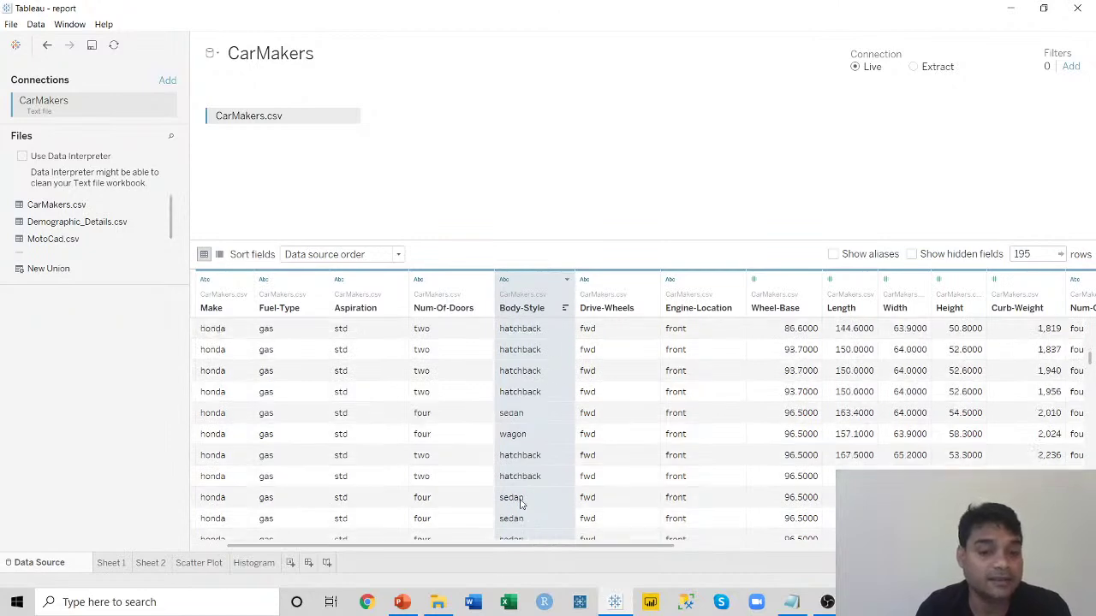
pyautogui.scroll(10, 528, 438)
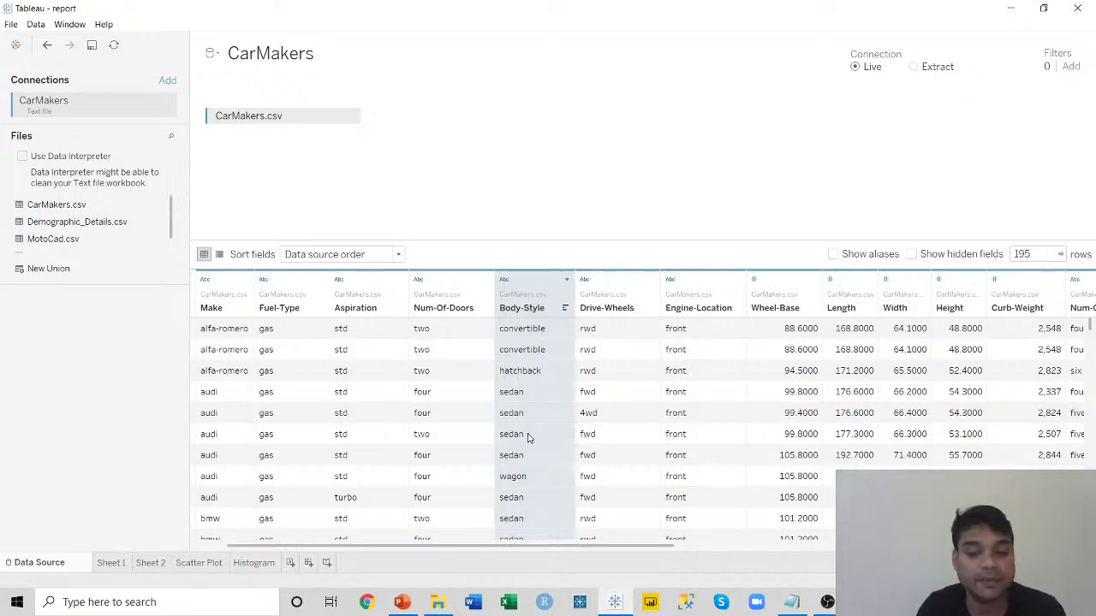
# Add a new worksheet and rename it Bar Graph.
pyautogui.click(291, 564)
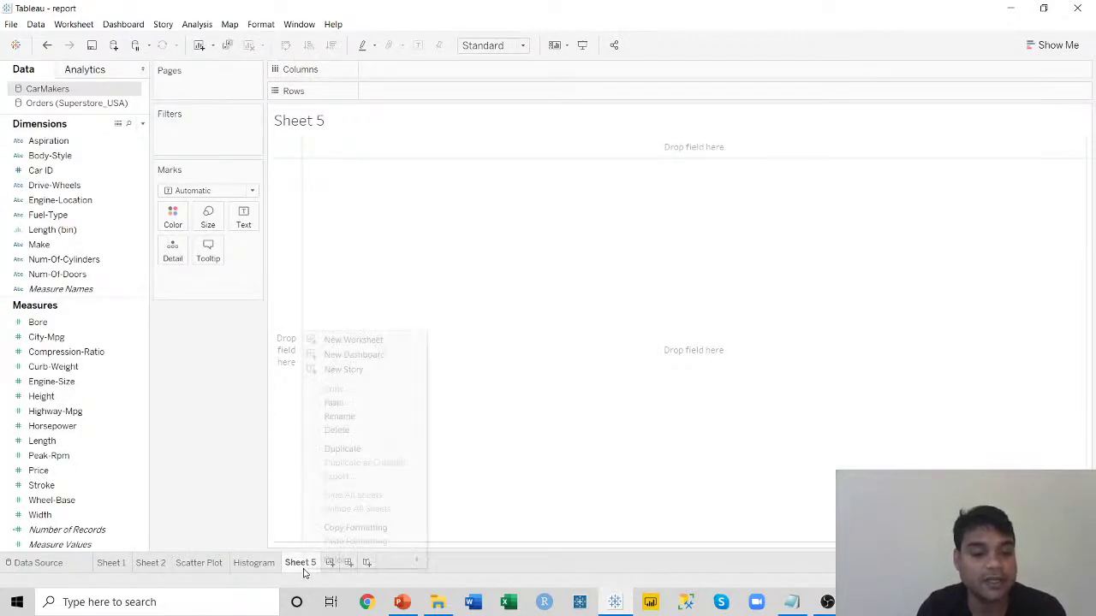
pyautogui.rightClick(304, 570)
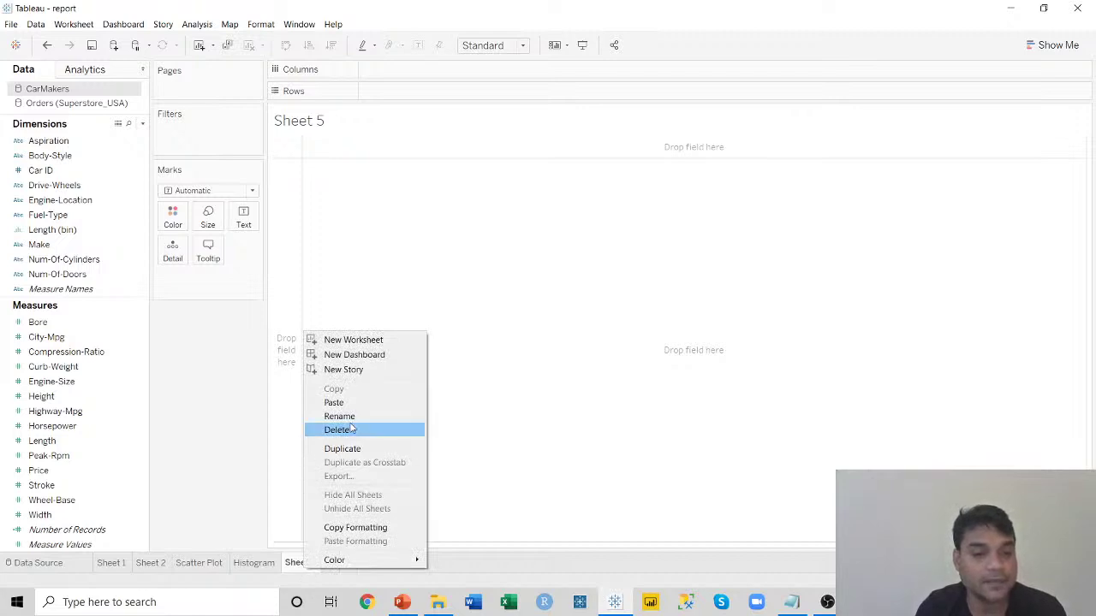
pyautogui.click(385, 417)
pyautogui.write('B')
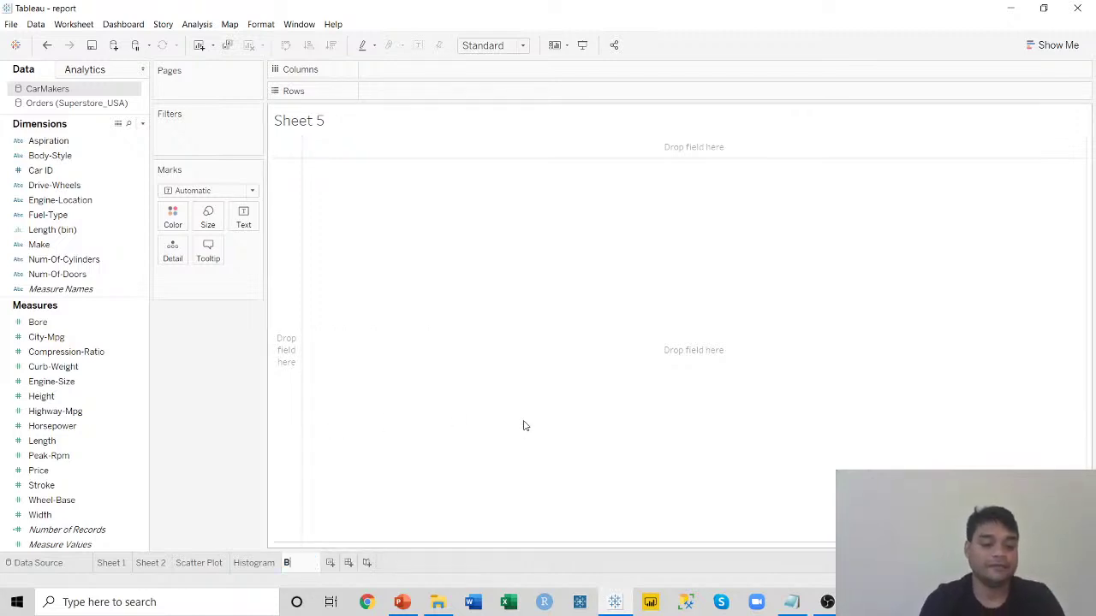
pyautogui.write('ar Grap')
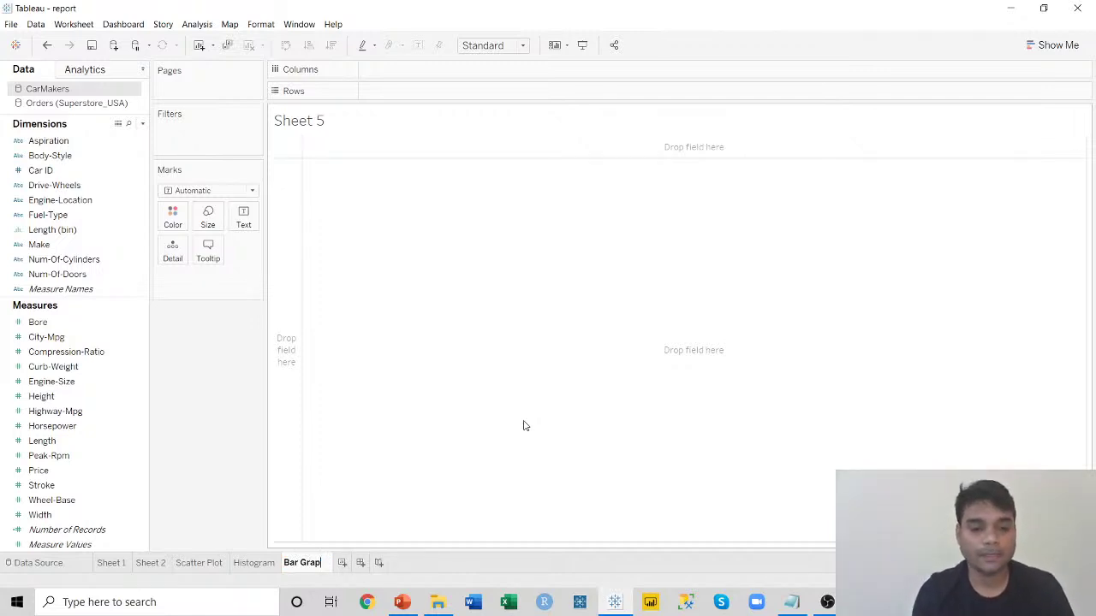
pyautogui.write('h')
pyautogui.press('Return')
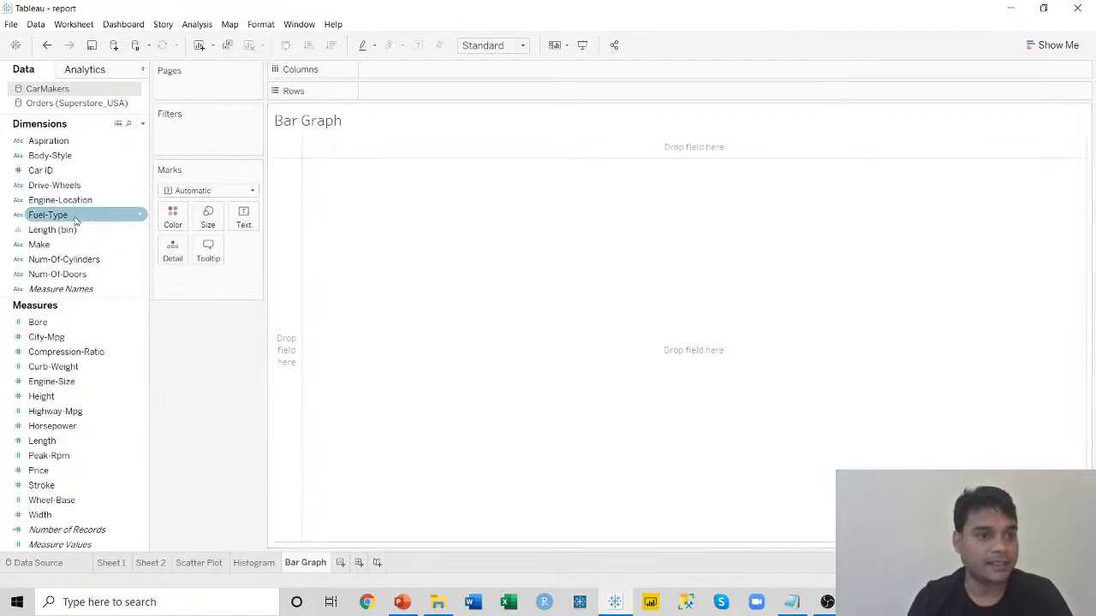
# Place Number of Records alone in the view to check the total, and clear the sheet.
pyautogui.click(53, 155)
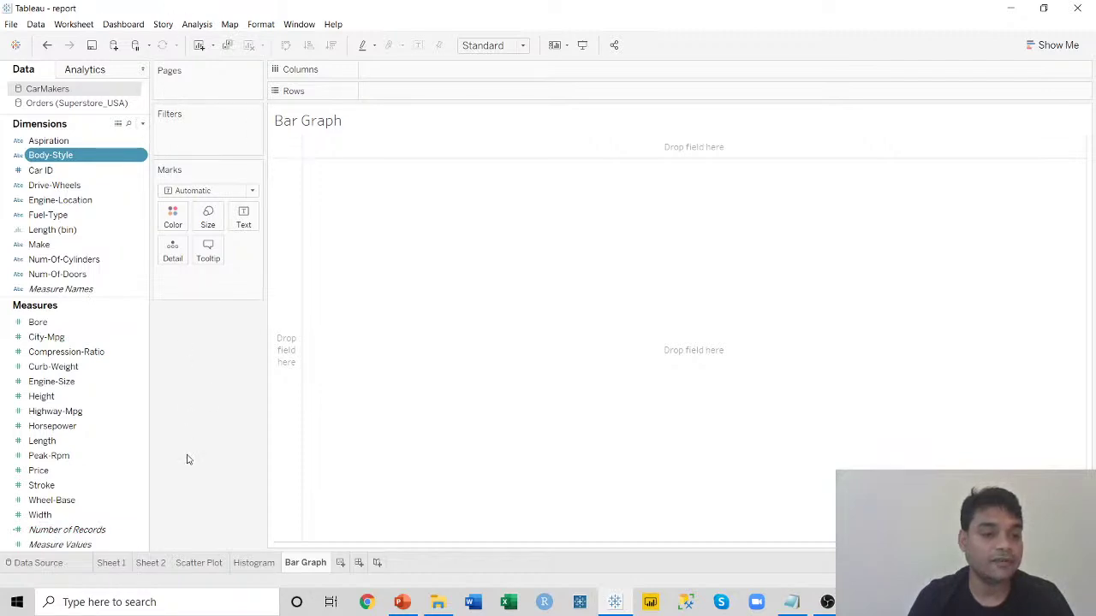
pyautogui.moveTo(69, 535); pyautogui.dragTo(386, 185)
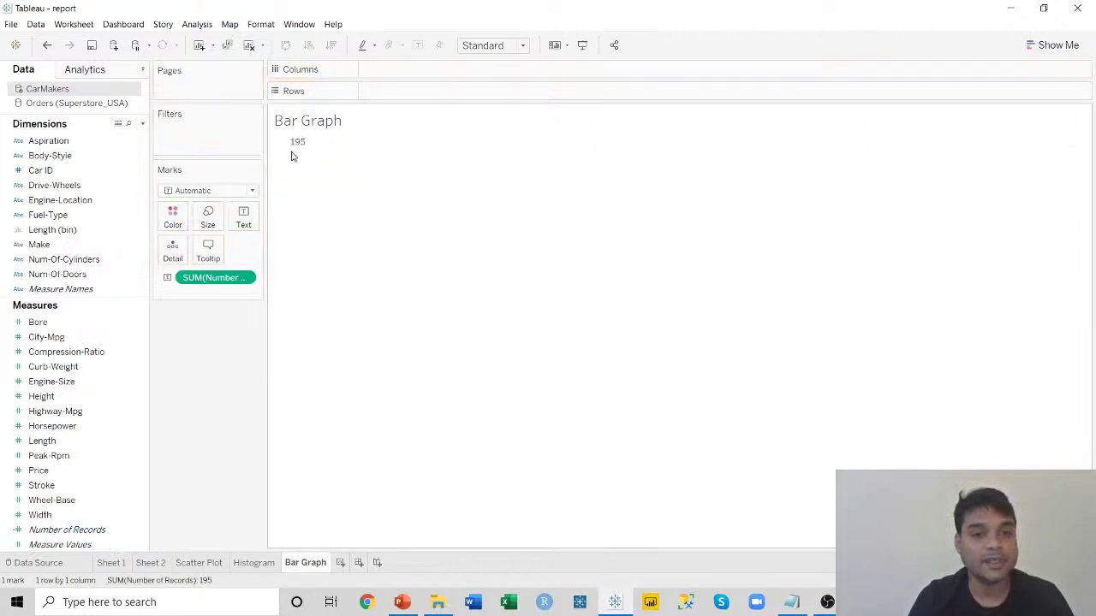
pyautogui.moveTo(294, 146)
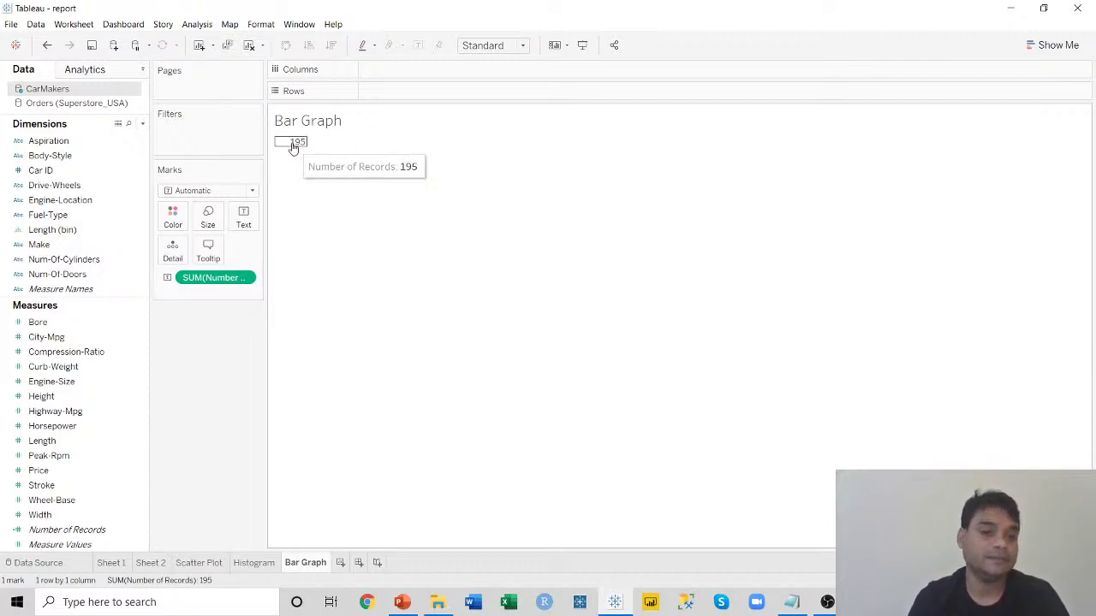
pyautogui.click(249, 45)
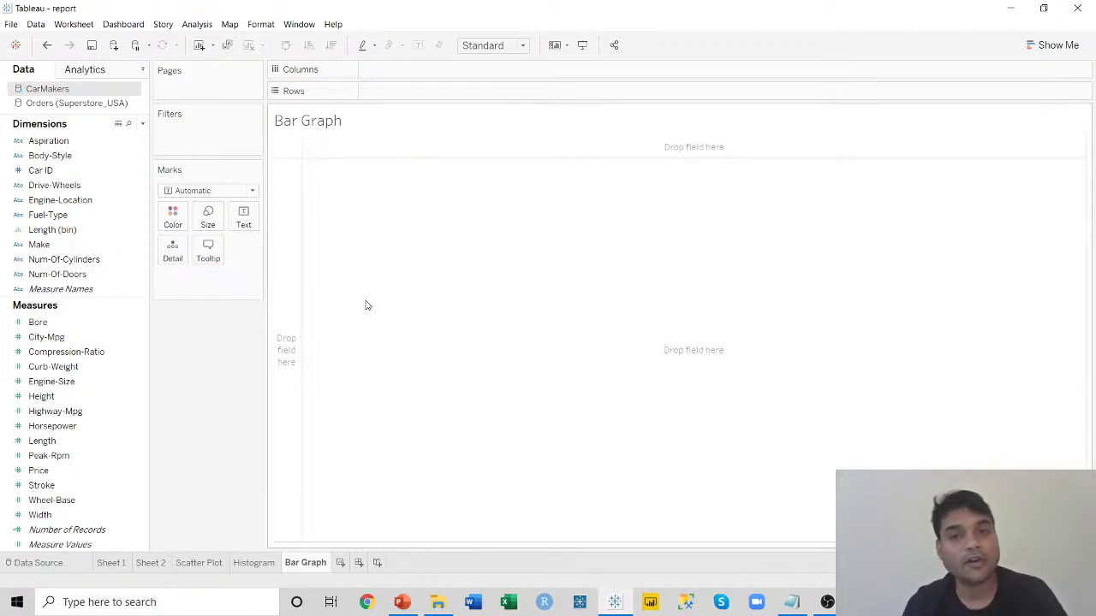
# Create a horizontal bar chart of Number of Records by Body-Style using the Show Me suggestions.
pyautogui.click(49, 157)
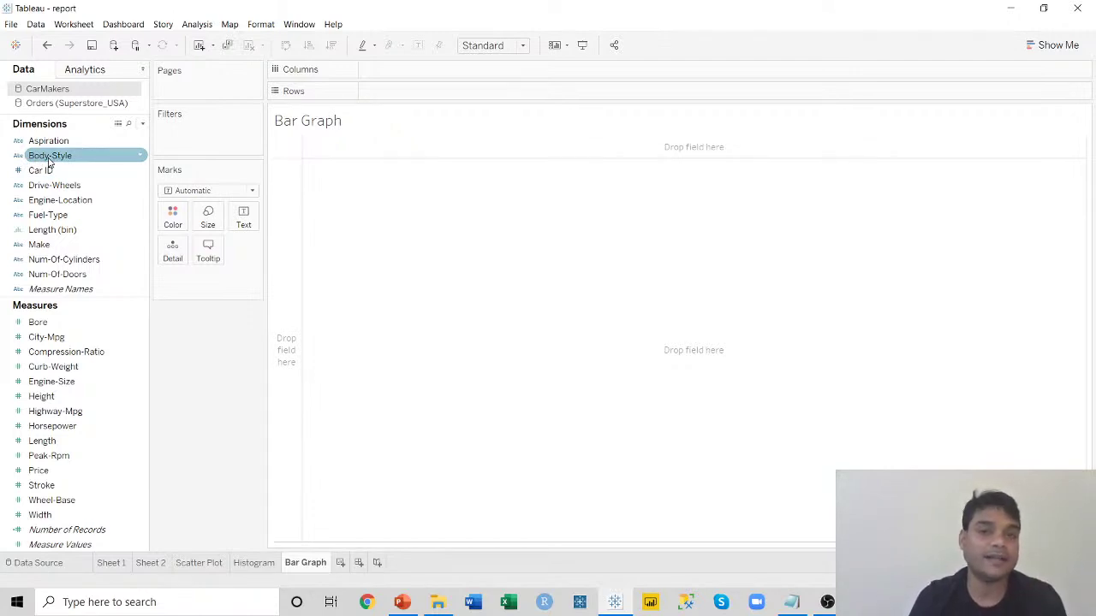
pyautogui.click(49, 160)
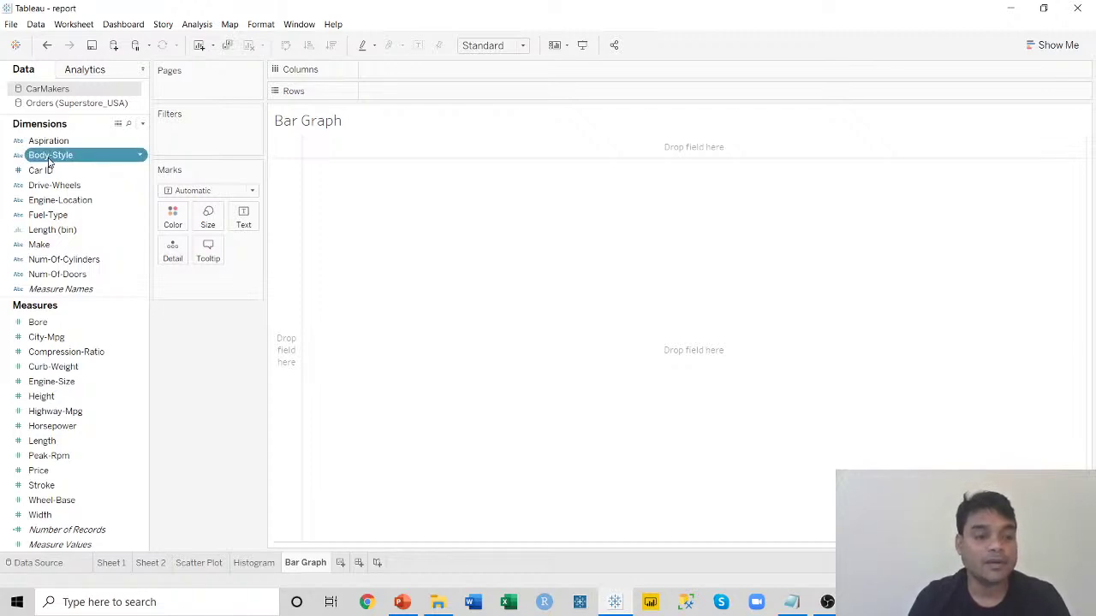
pyautogui.keyDown('ctrl'); pyautogui.click(52, 529); pyautogui.keyUp('ctrl')
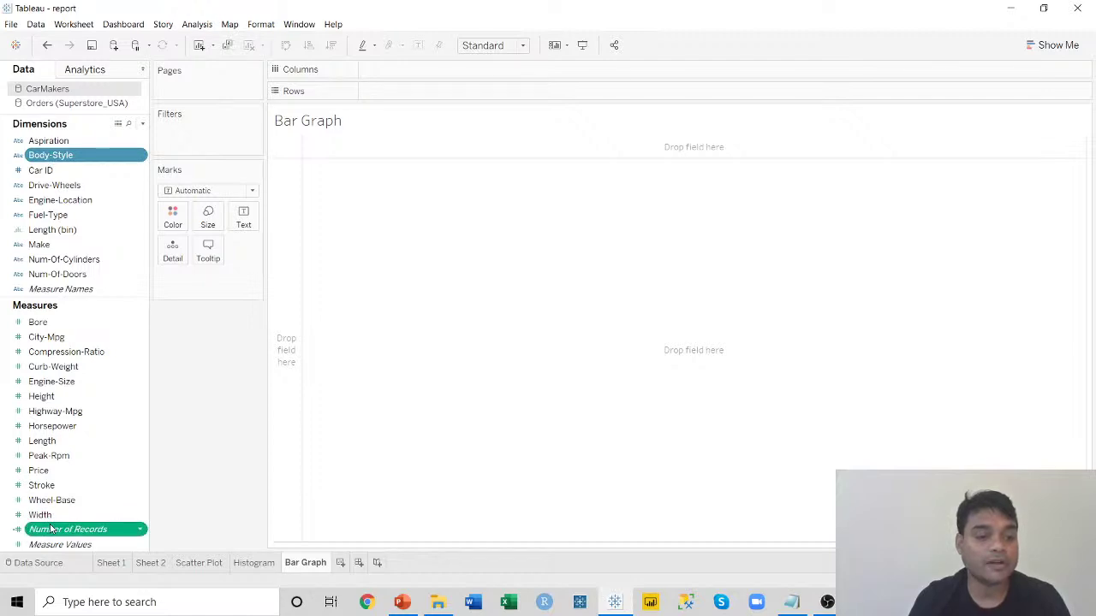
pyautogui.click(1051, 48)
pyautogui.click(983, 154)
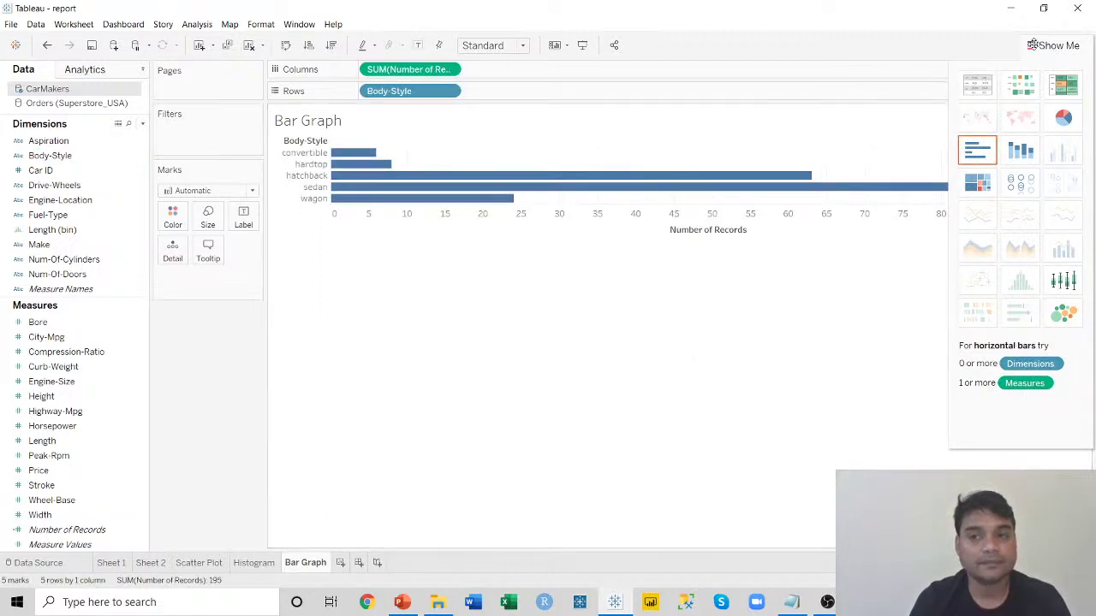
pyautogui.click(1033, 44)
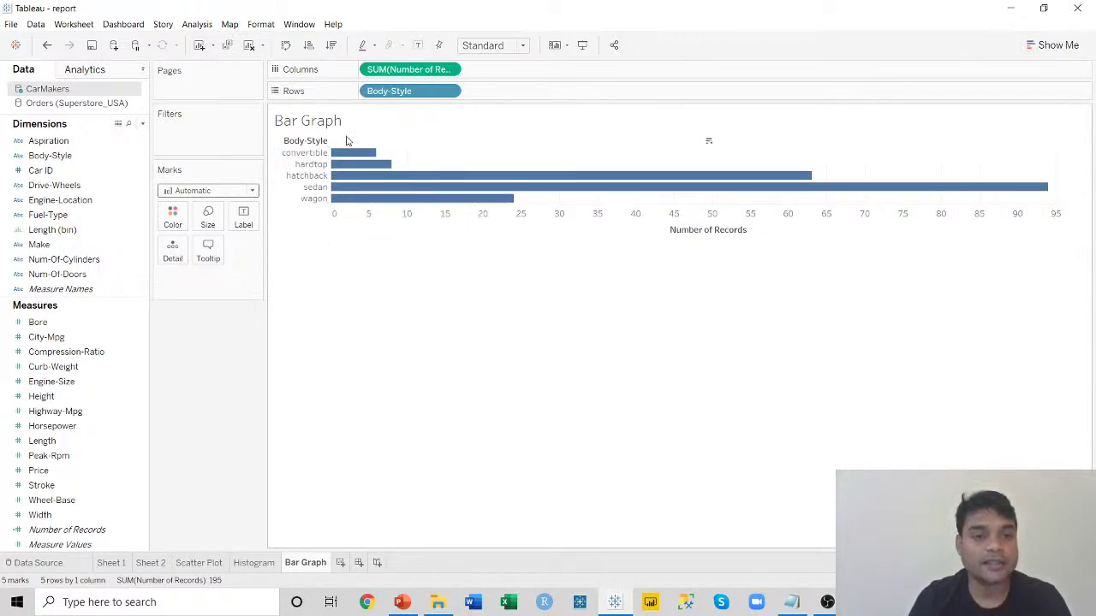
# Swap the rows and columns to make the bars vertical, and widen the chart so the Body-Style names fit.
pyautogui.moveTo(367, 189)
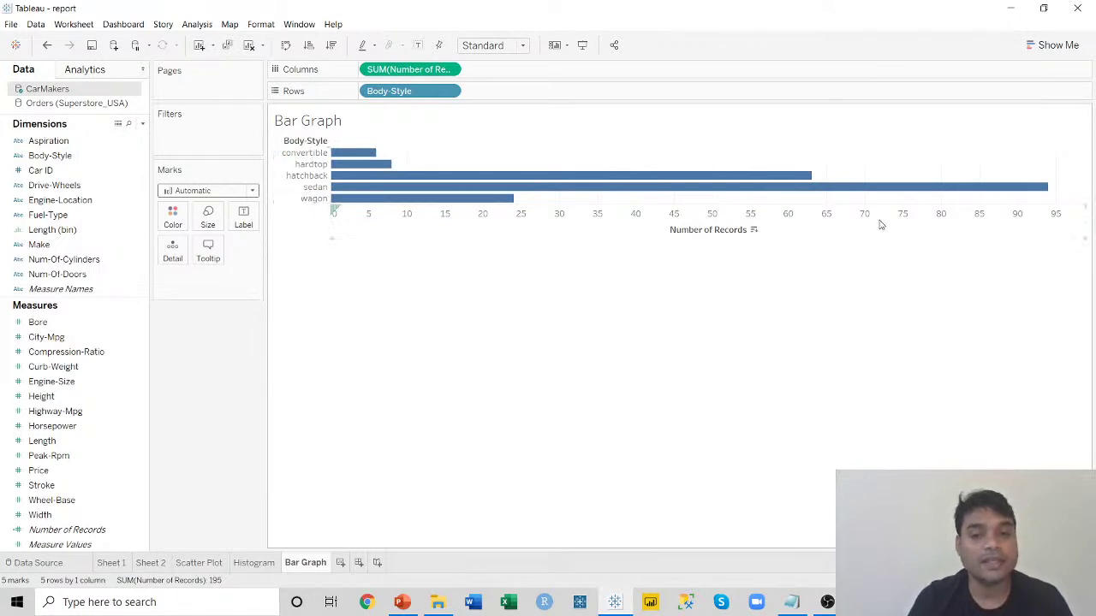
pyautogui.click(286, 45)
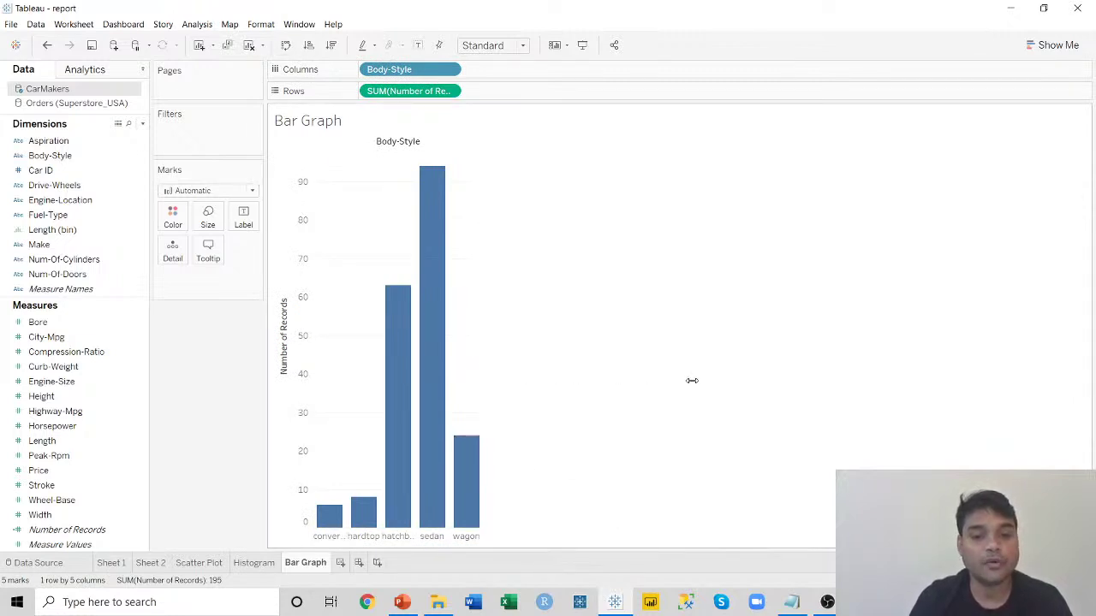
pyautogui.moveTo(692, 380); pyautogui.dragTo(692, 383)
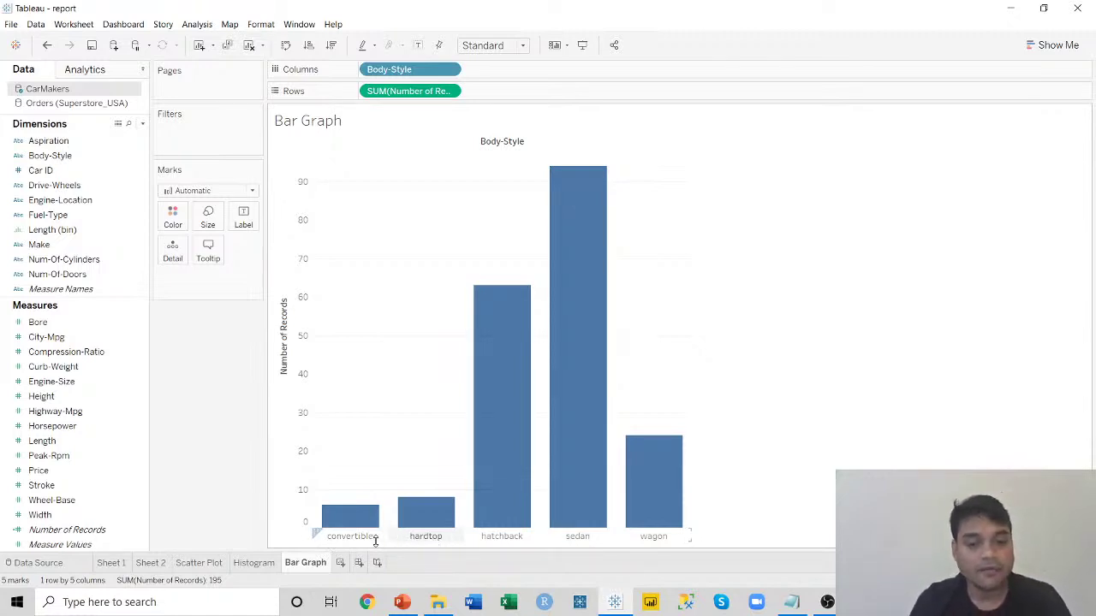
# Show mark labels on the bars and color them by Body-Style.
pyautogui.moveTo(668, 479)
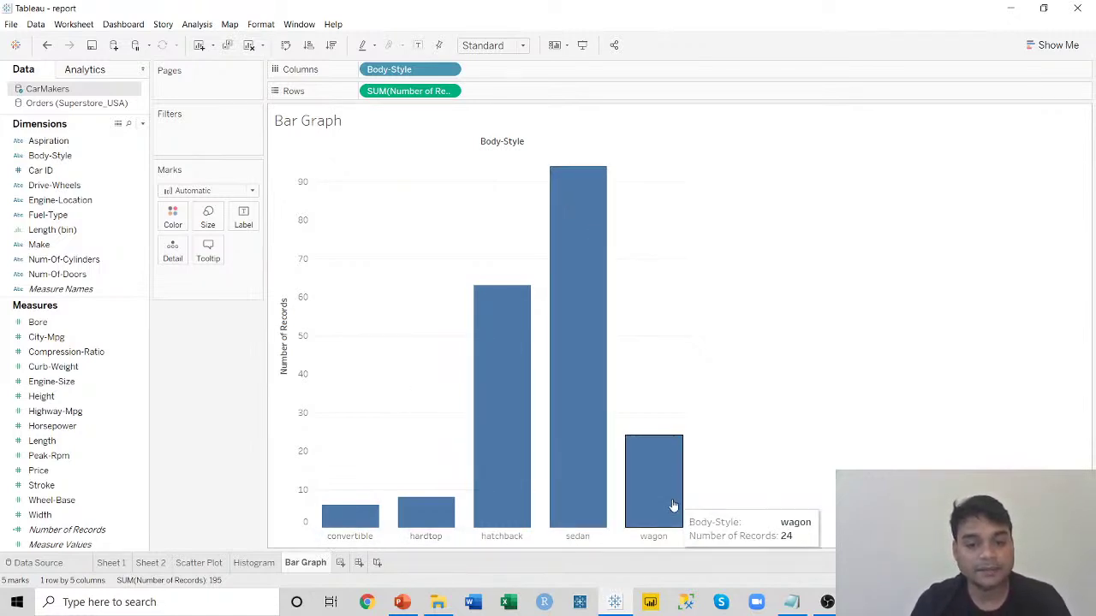
pyautogui.click(419, 45)
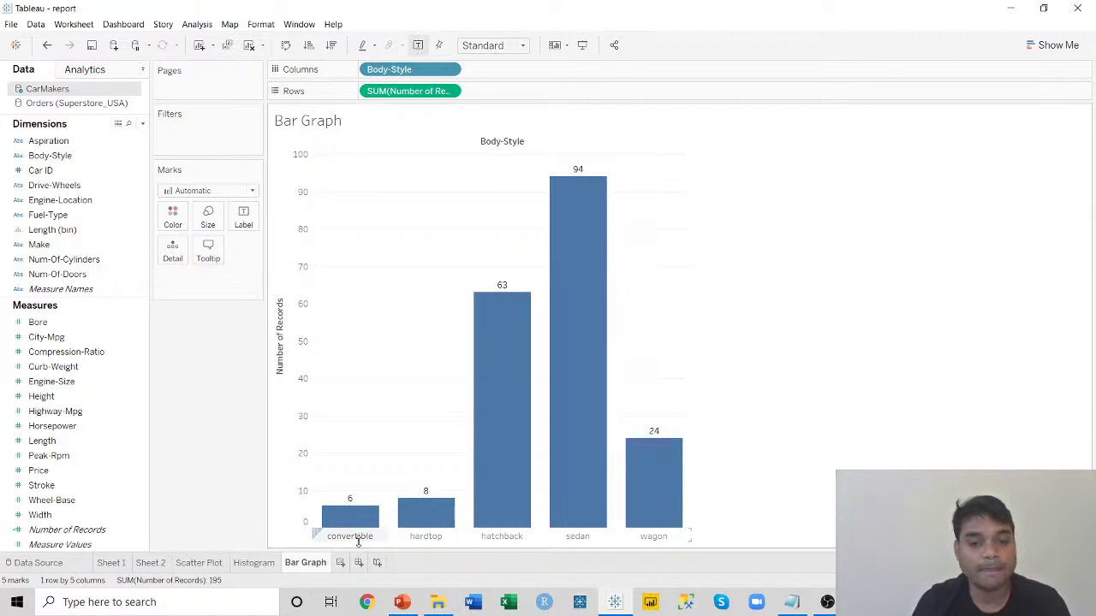
pyautogui.moveTo(350, 505)
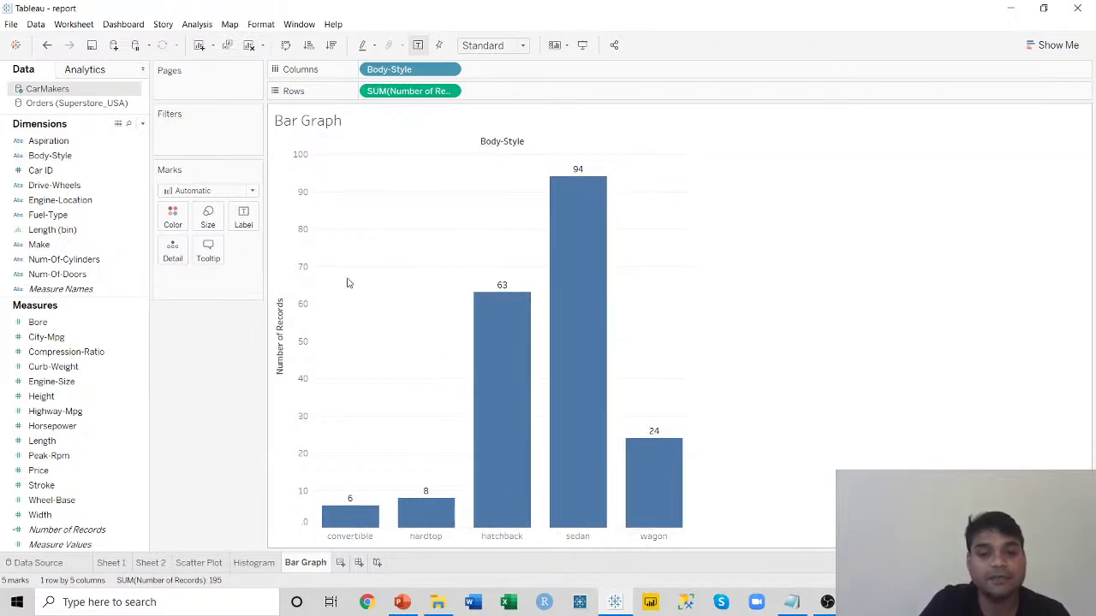
pyautogui.click(34, 156)
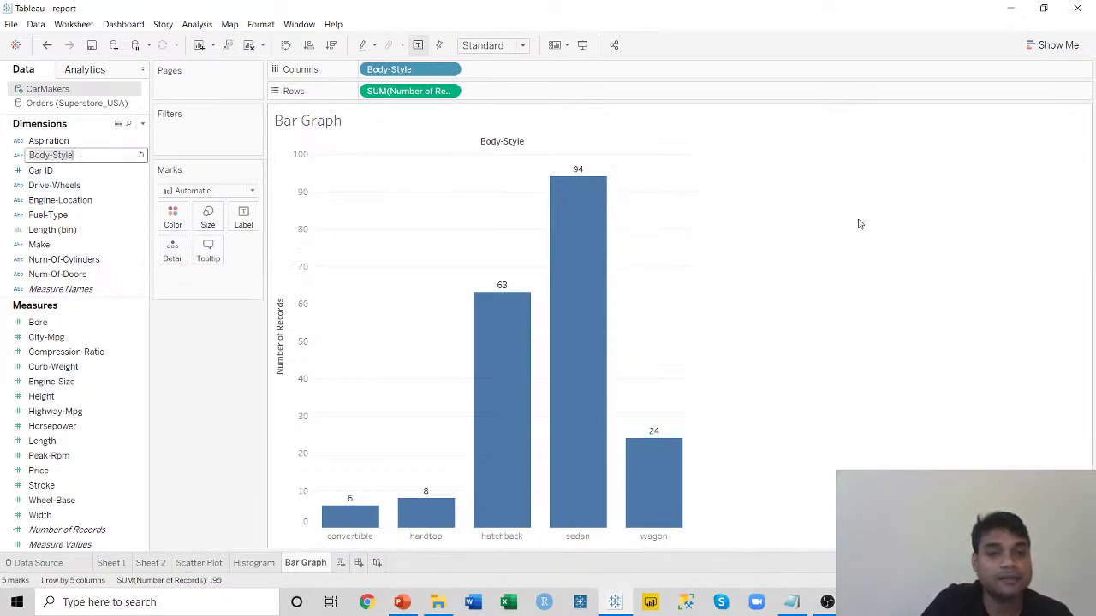
pyautogui.moveTo(59, 156); pyautogui.dragTo(180, 219)
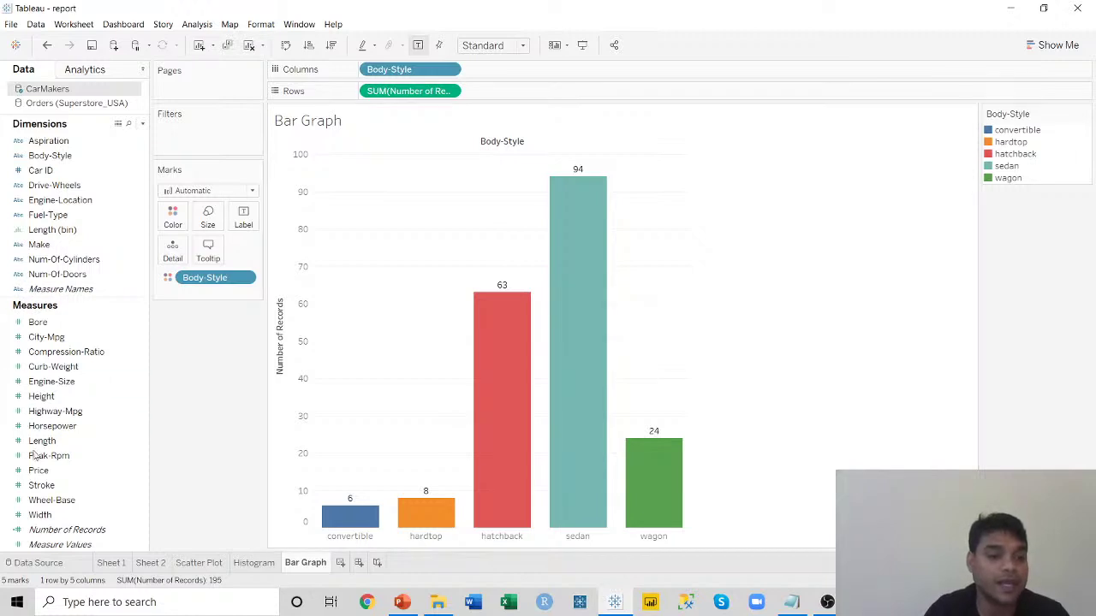
# Label the bars with Price and set its aggregation to Average.
pyautogui.moveTo(39, 471); pyautogui.dragTo(243, 222)
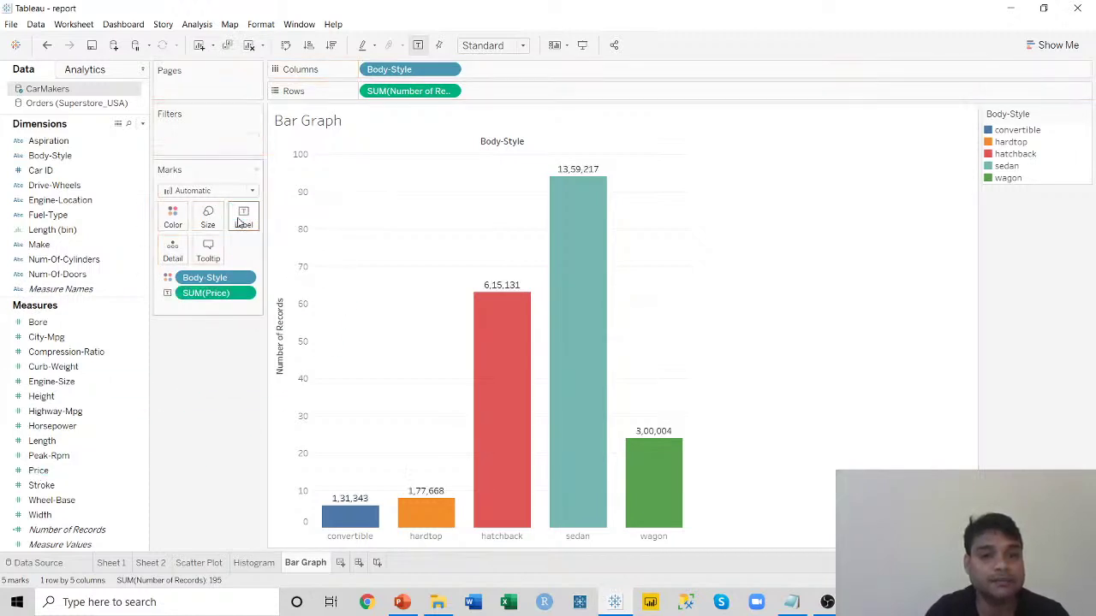
pyautogui.click(246, 293)
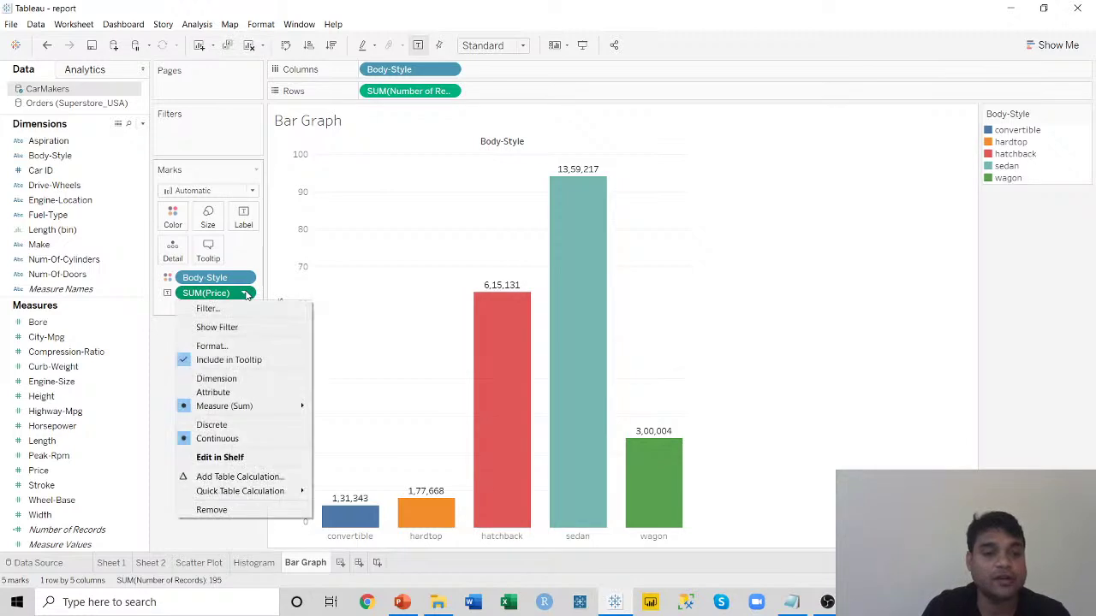
pyautogui.moveTo(291, 406)
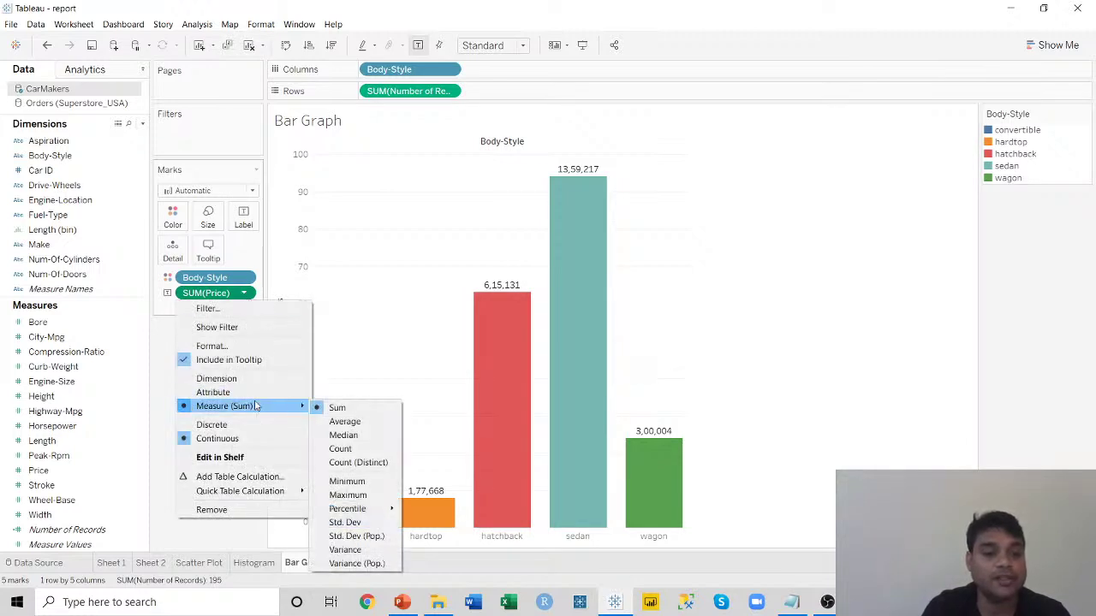
pyautogui.click(347, 421)
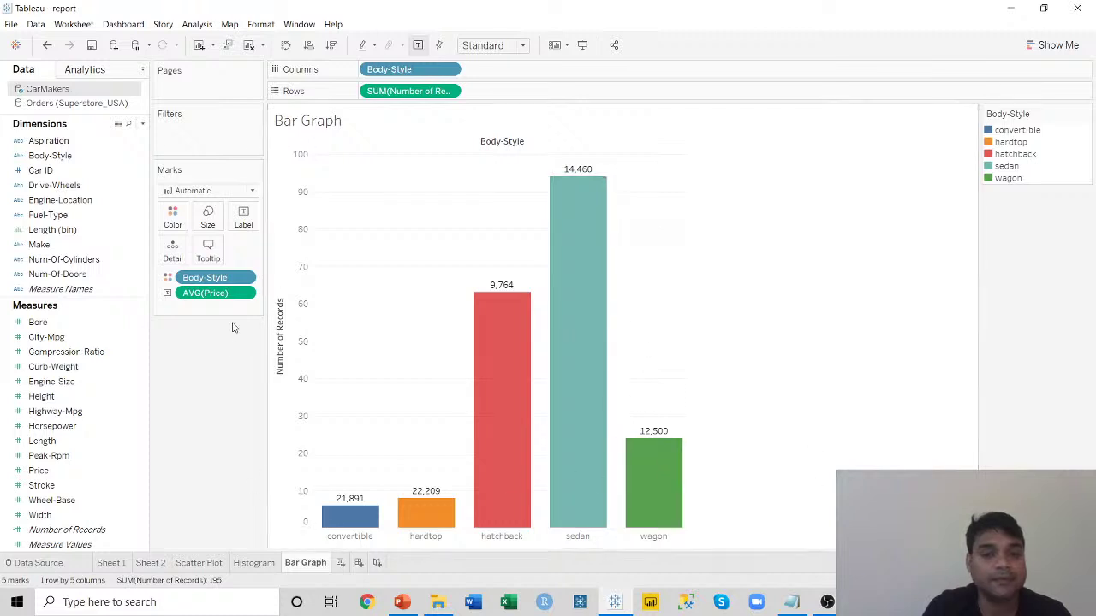
# Format the average Price labels as custom currency with a $ prefix.
pyautogui.click(247, 294)
pyautogui.click(216, 346)
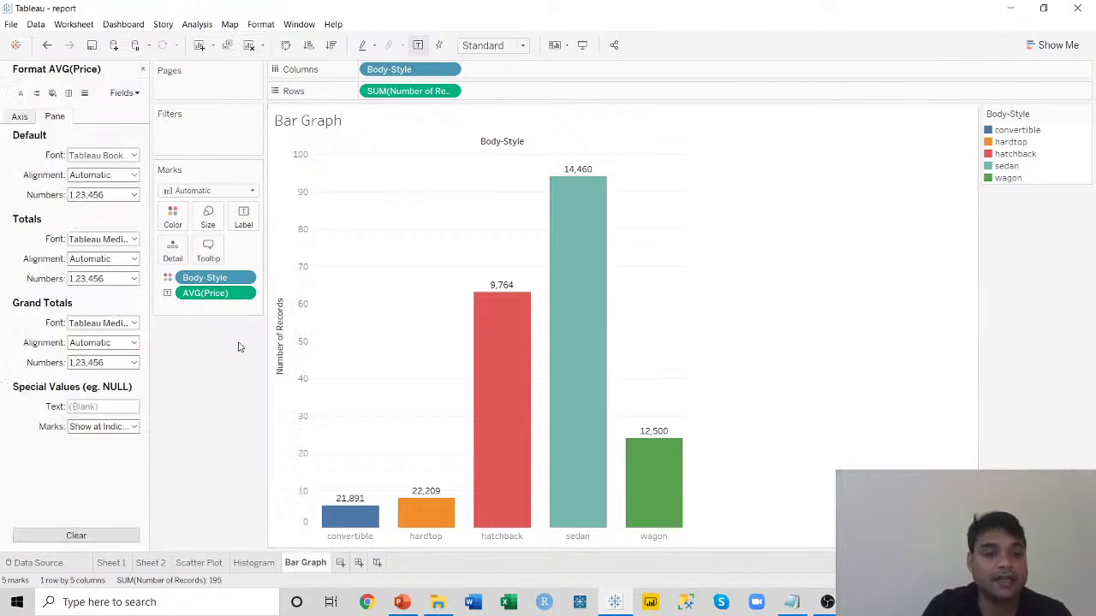
pyautogui.click(129, 195)
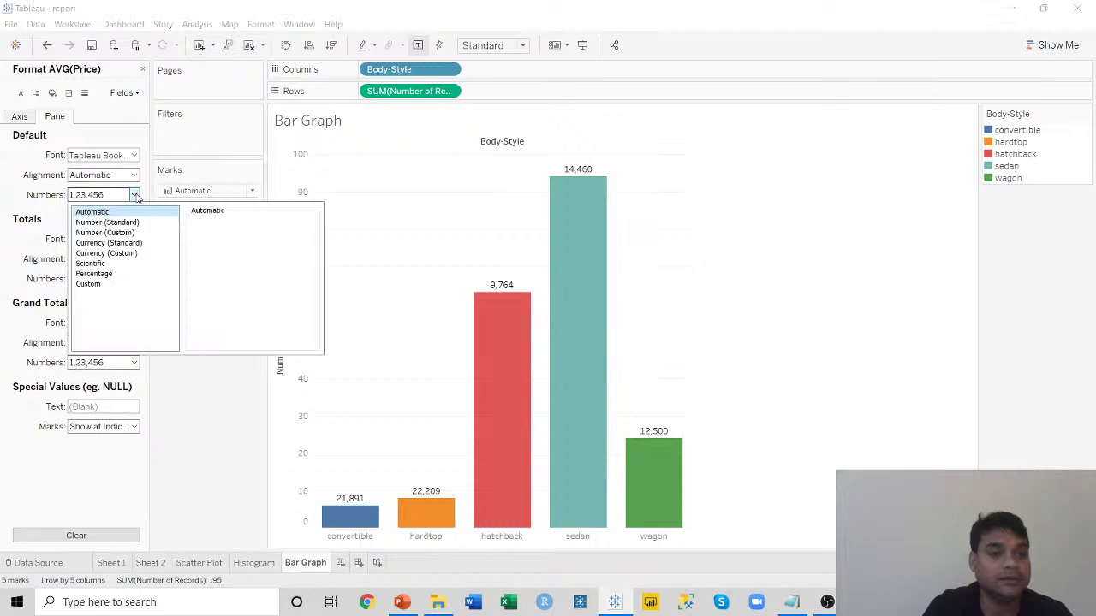
pyautogui.click(120, 253)
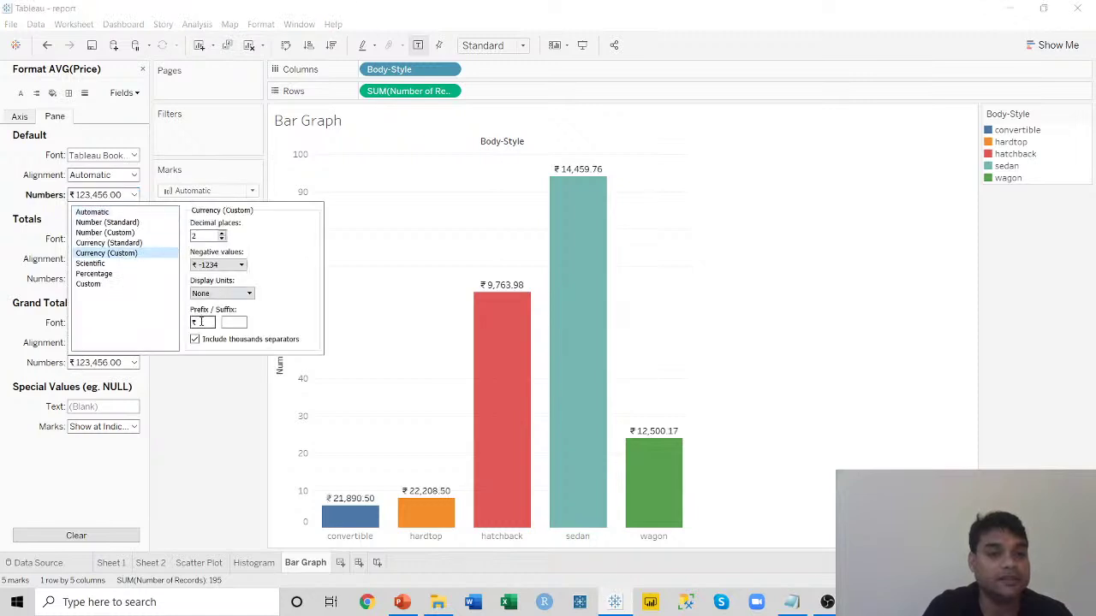
pyautogui.write('$')
pyautogui.click(202, 400)
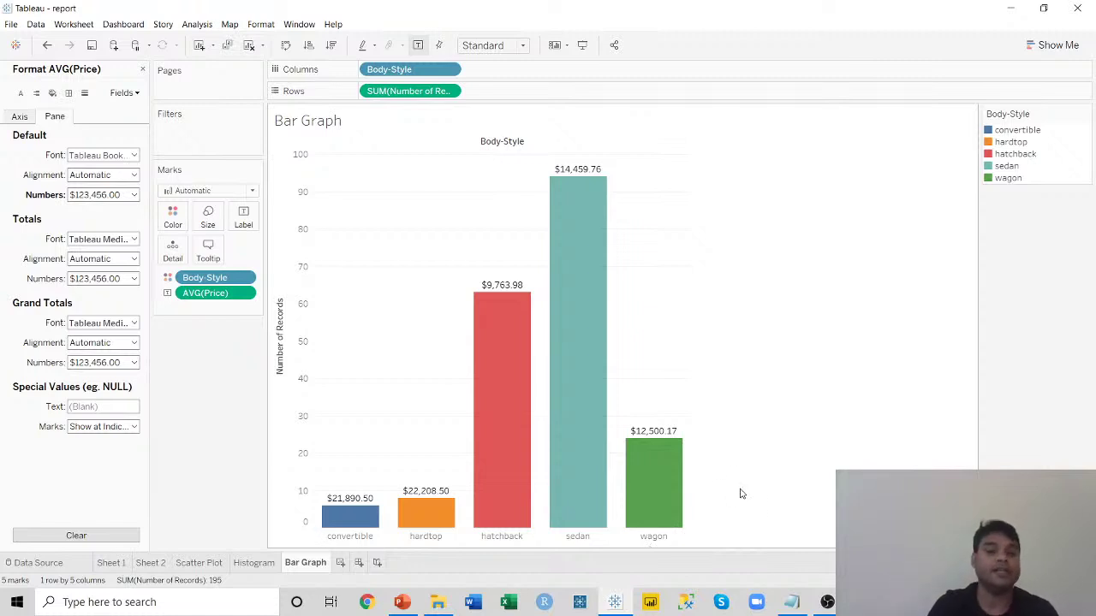
pyautogui.click(143, 71)
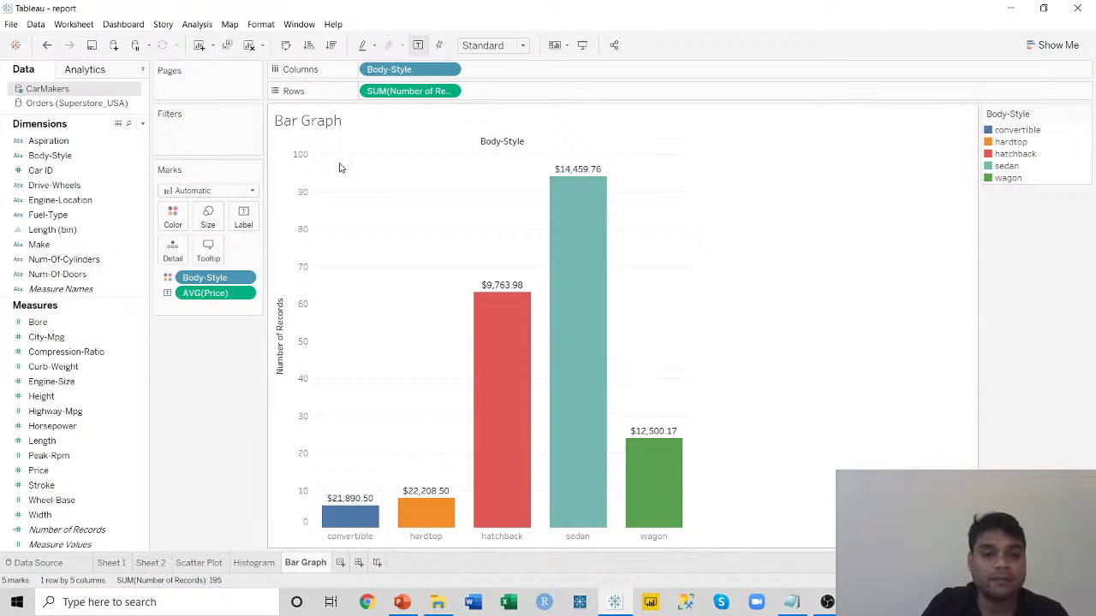
# Switch to the PowerPoint presentation and view the Pie Chart slide as a slide show.
pyautogui.moveTo(360, 520)
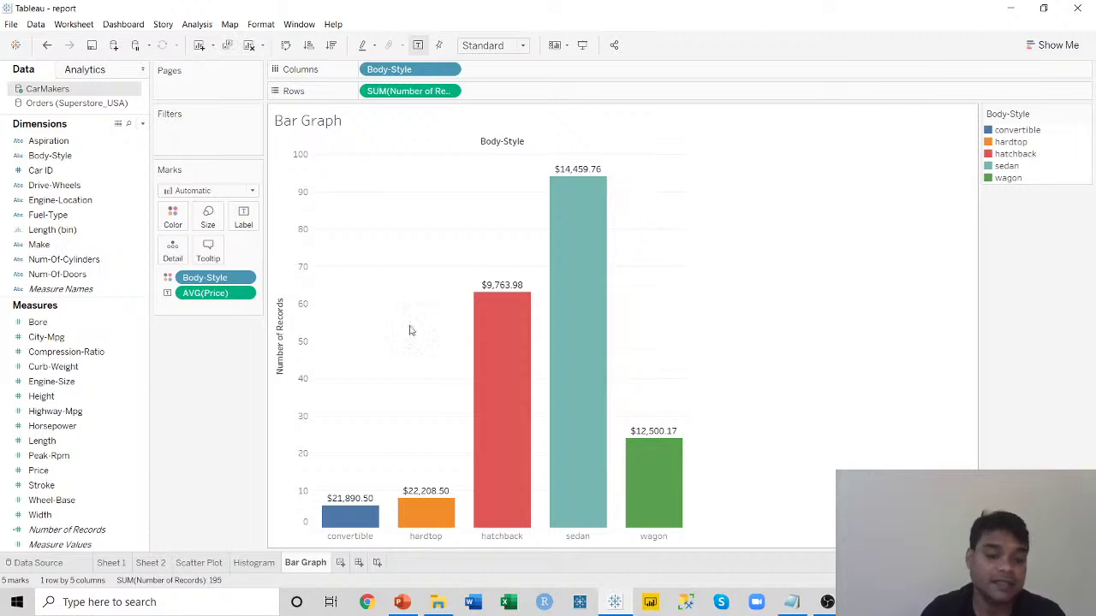
pyautogui.click(414, 609)
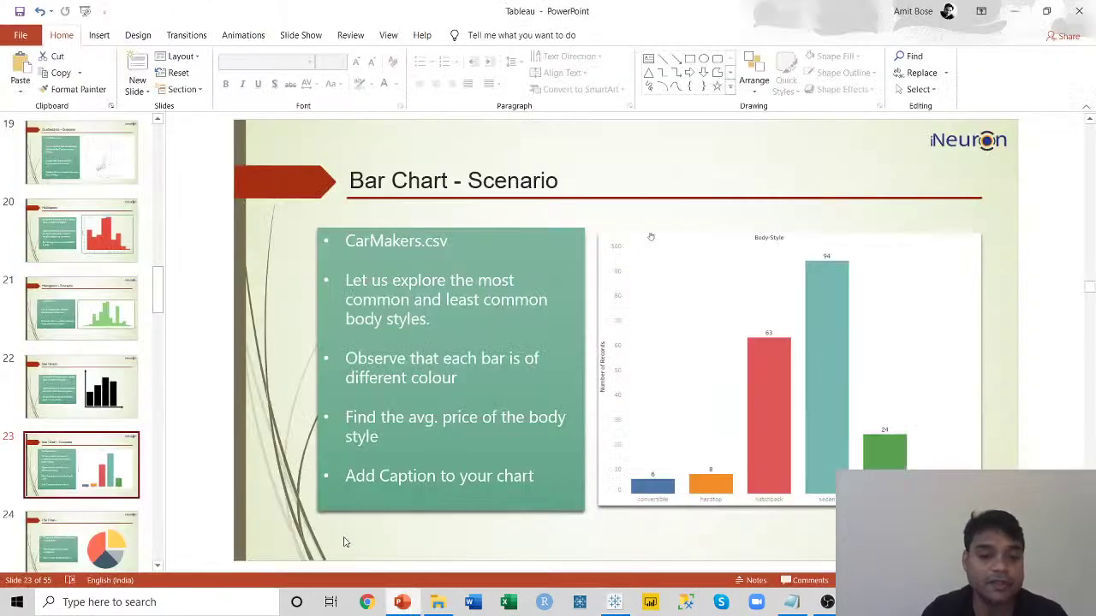
pyautogui.scroll(-1, 678, 362)
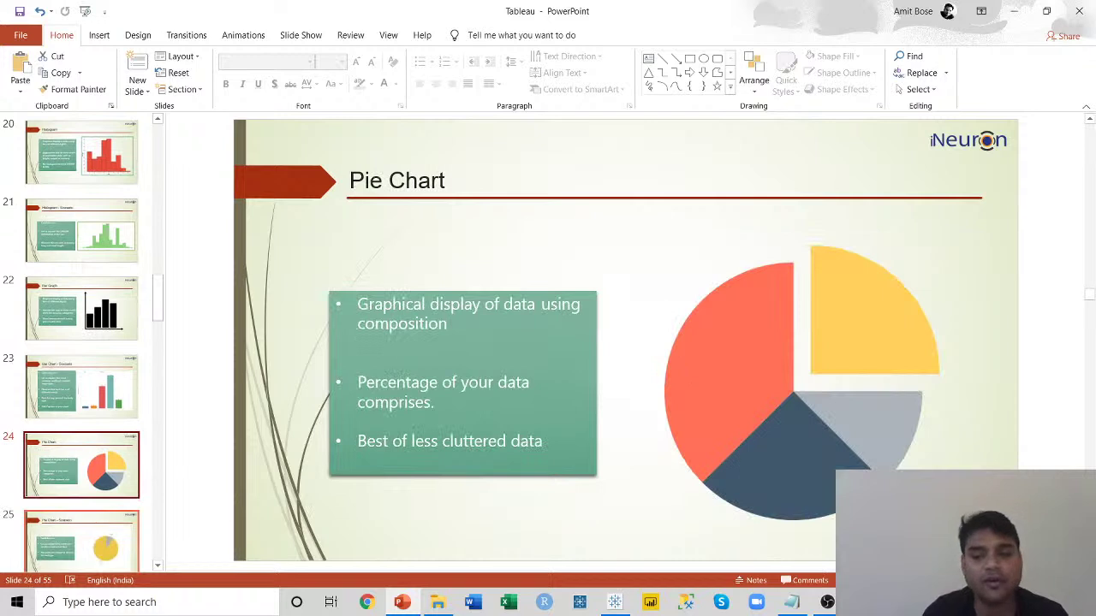
pyautogui.hotkey('shift', 'F5')
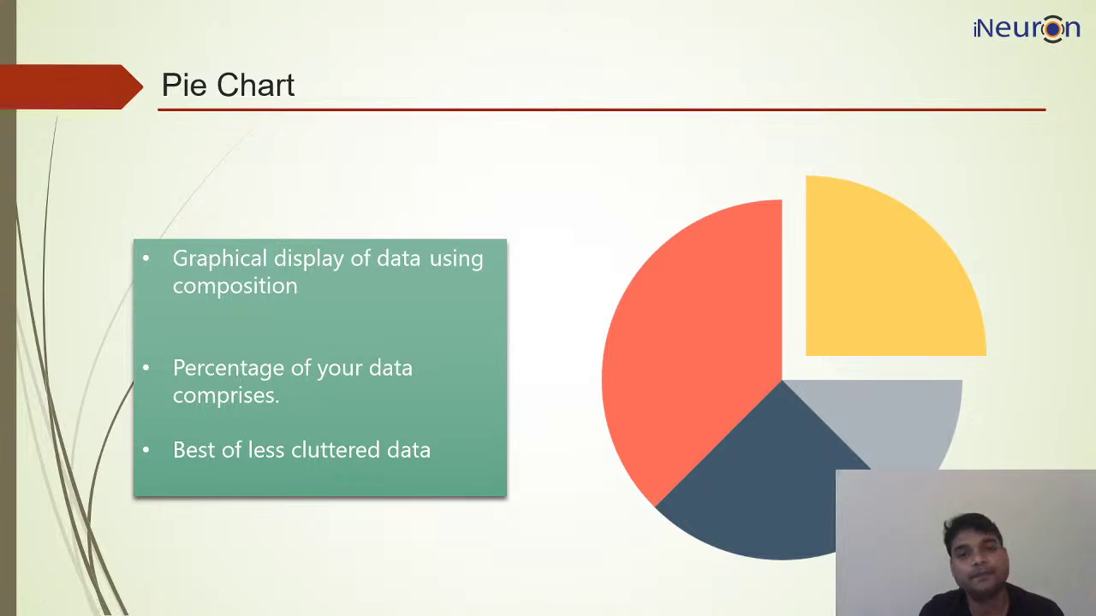
# View the Pie Chart - Scenario slide, end the slide show, and switch to Tableau.
pyautogui.press('Right')
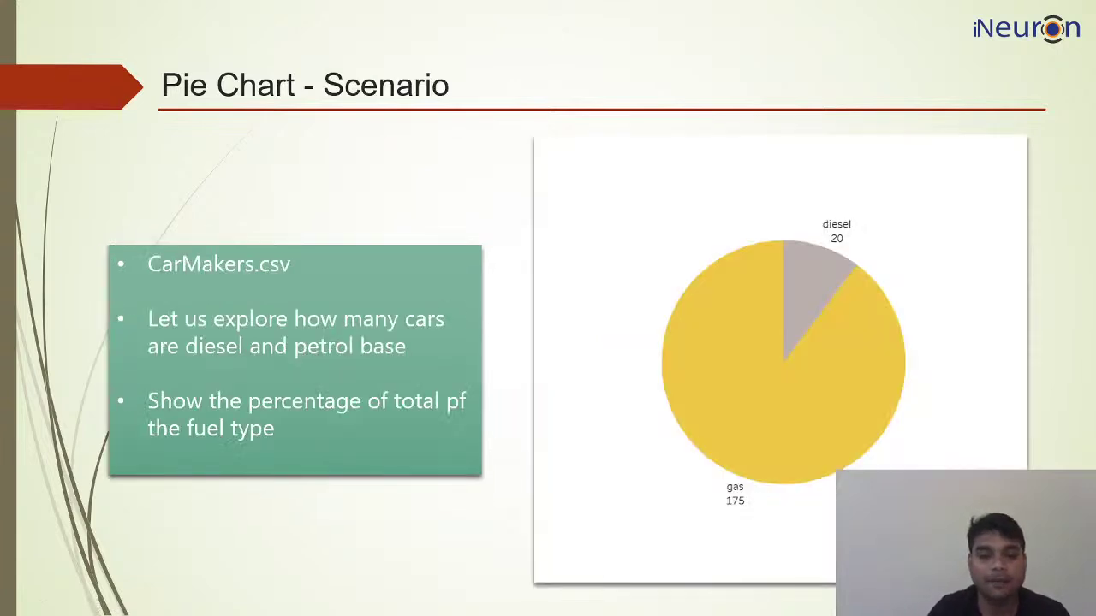
pyautogui.press('Escape')
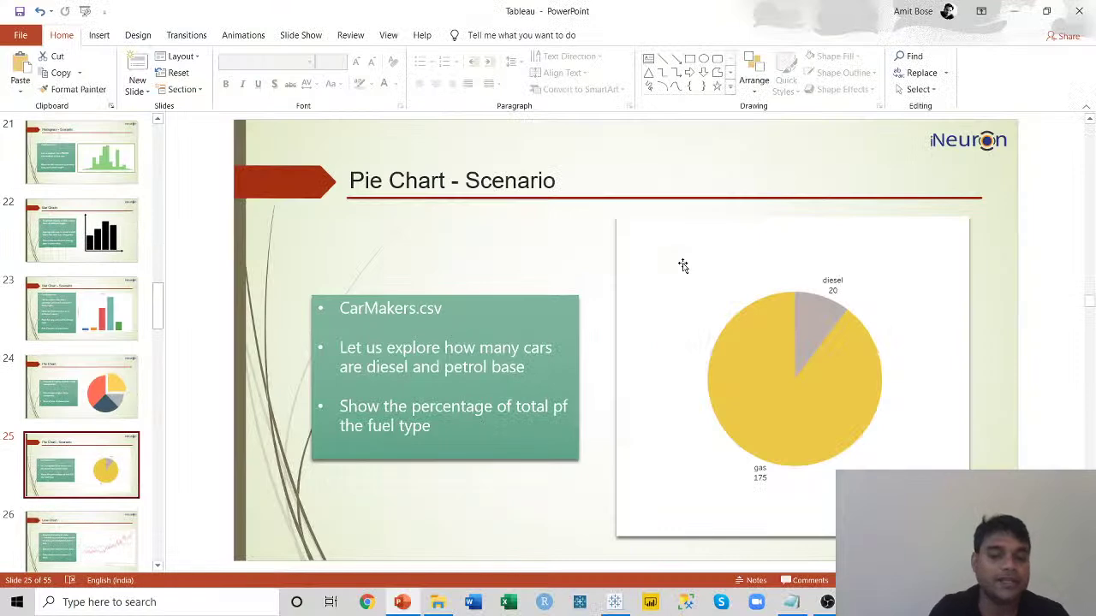
pyautogui.click(615, 601)
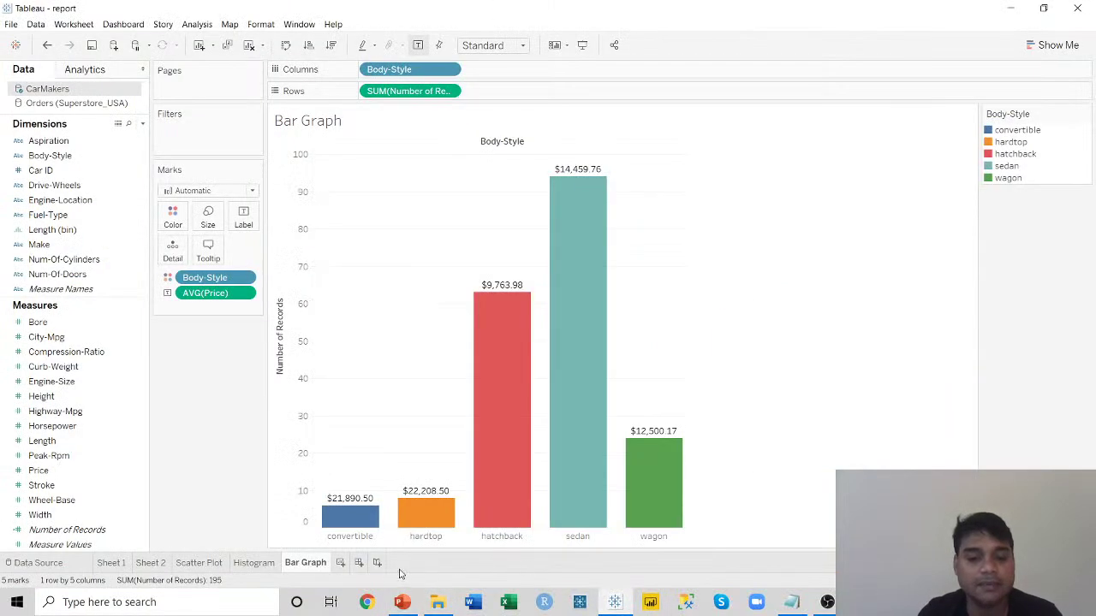
# Add a new worksheet after Bar Graph and name it "Pie Chart".
pyautogui.click(340, 563)
pyautogui.rightClick(352, 563)
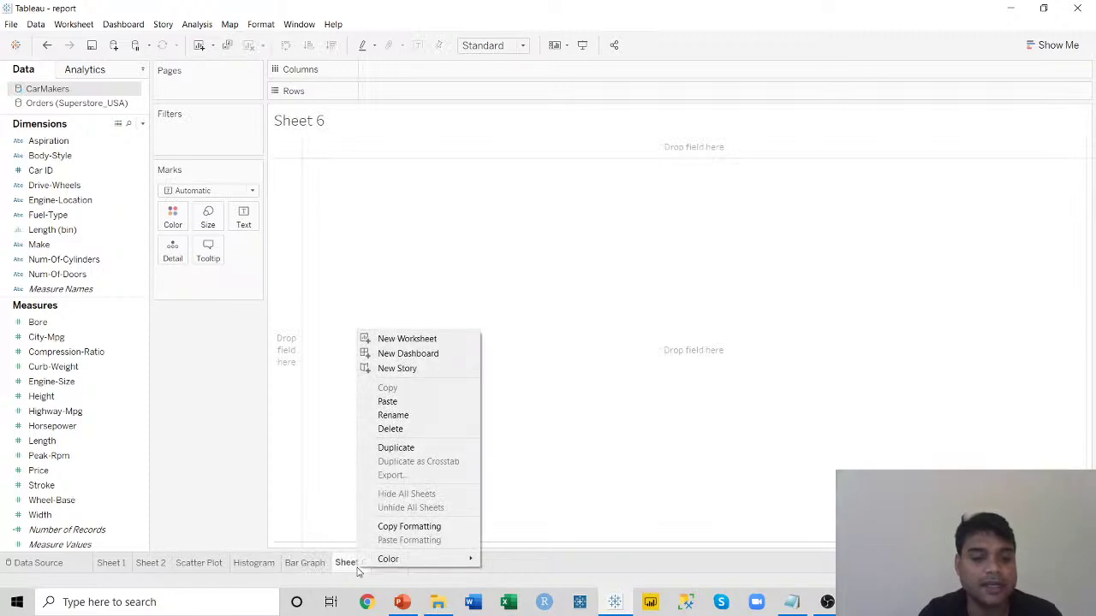
pyautogui.click(387, 426)
pyautogui.write('Pie Chart')
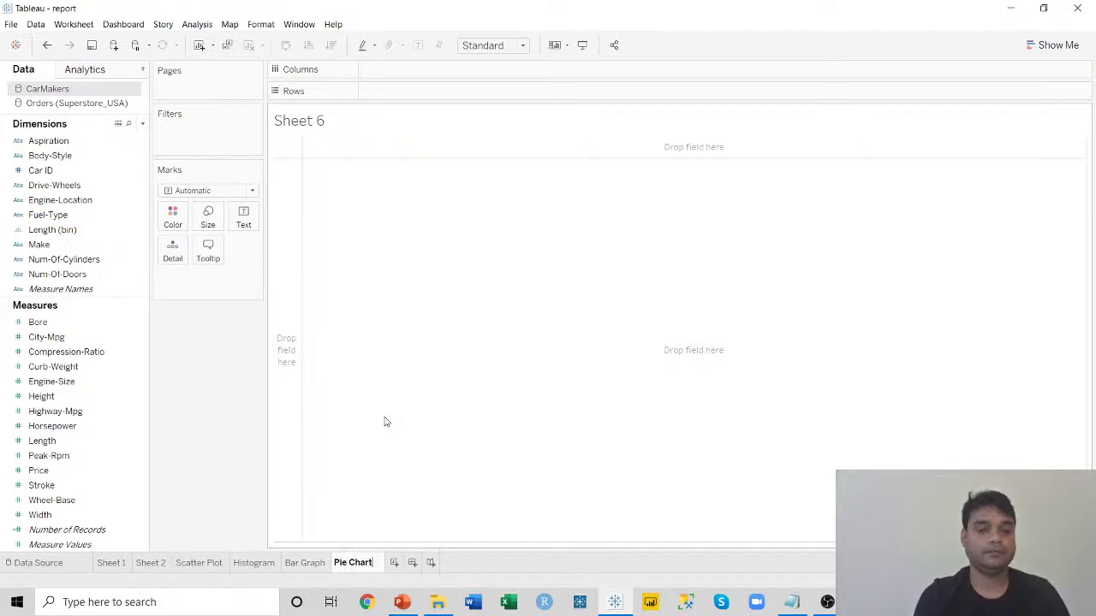
pyautogui.press('Return')
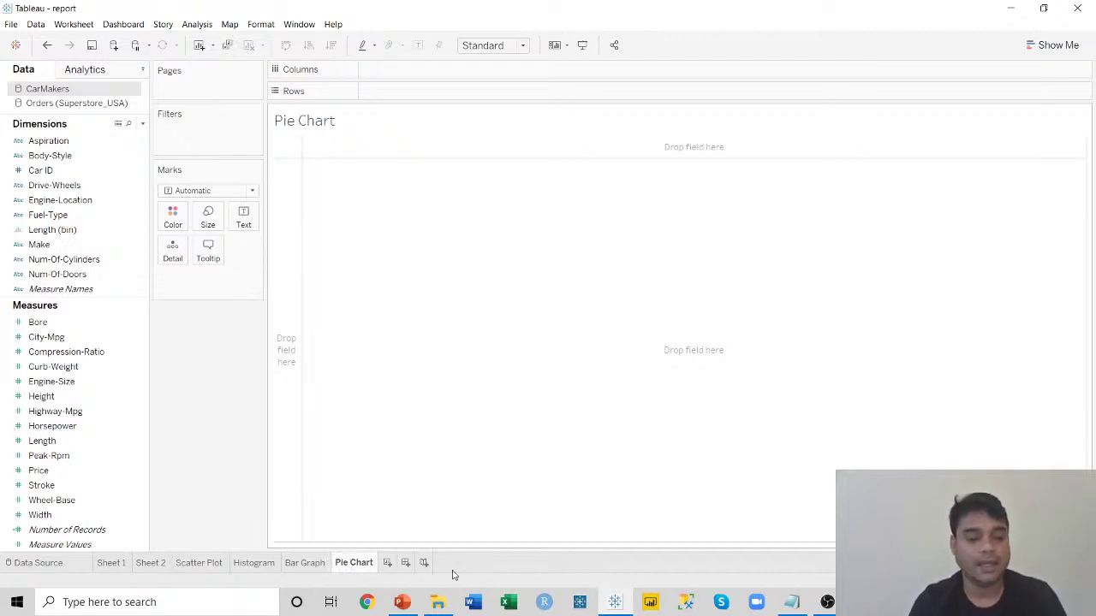
# Create a pie chart of Number of Records by Fuel-Type from the recommended chart types.
pyautogui.click(38, 220)
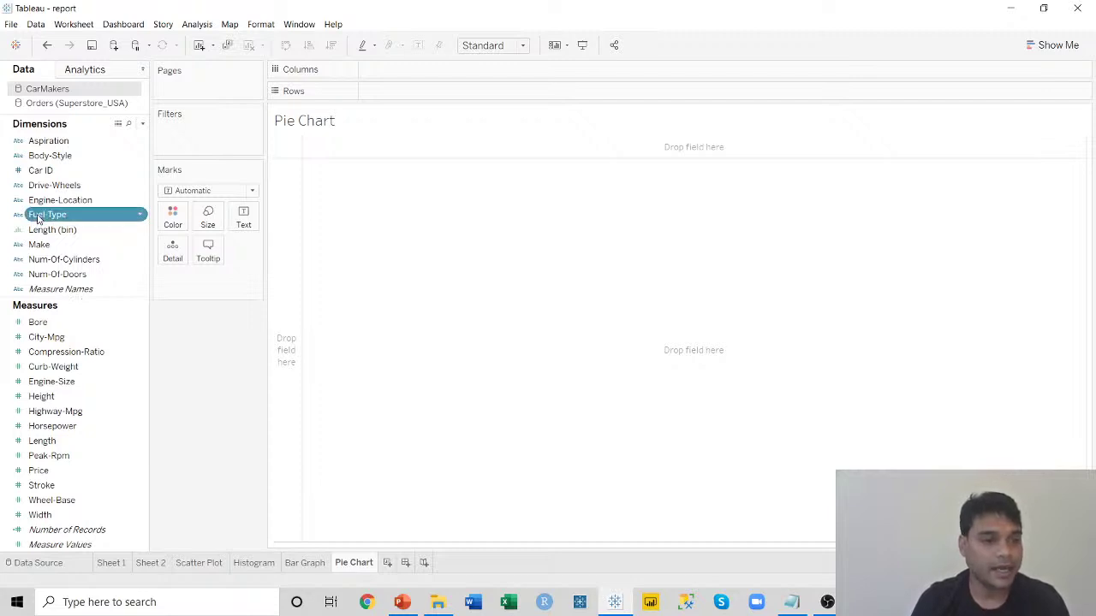
pyautogui.keyDown('ctrl'); pyautogui.click(53, 531); pyautogui.keyUp('ctrl')
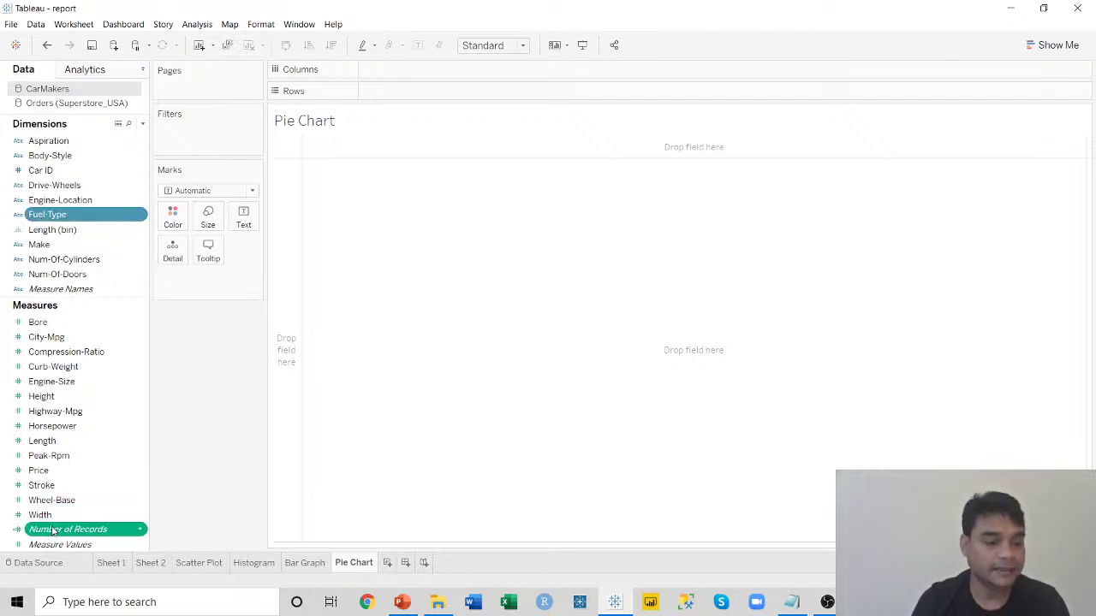
pyautogui.click(1060, 44)
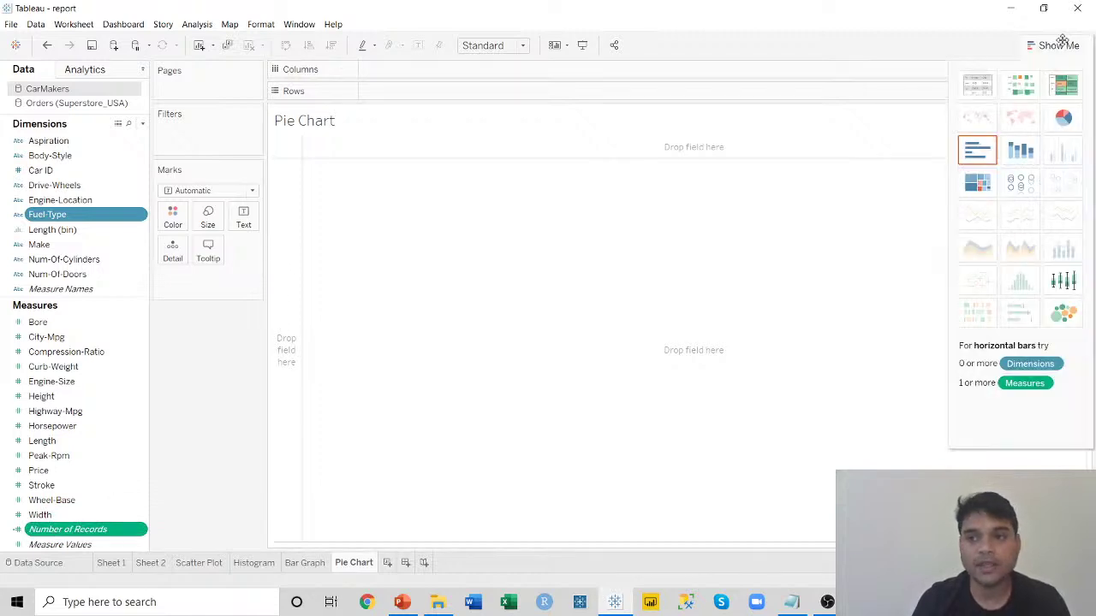
pyautogui.click(1062, 119)
pyautogui.moveTo(309, 180)
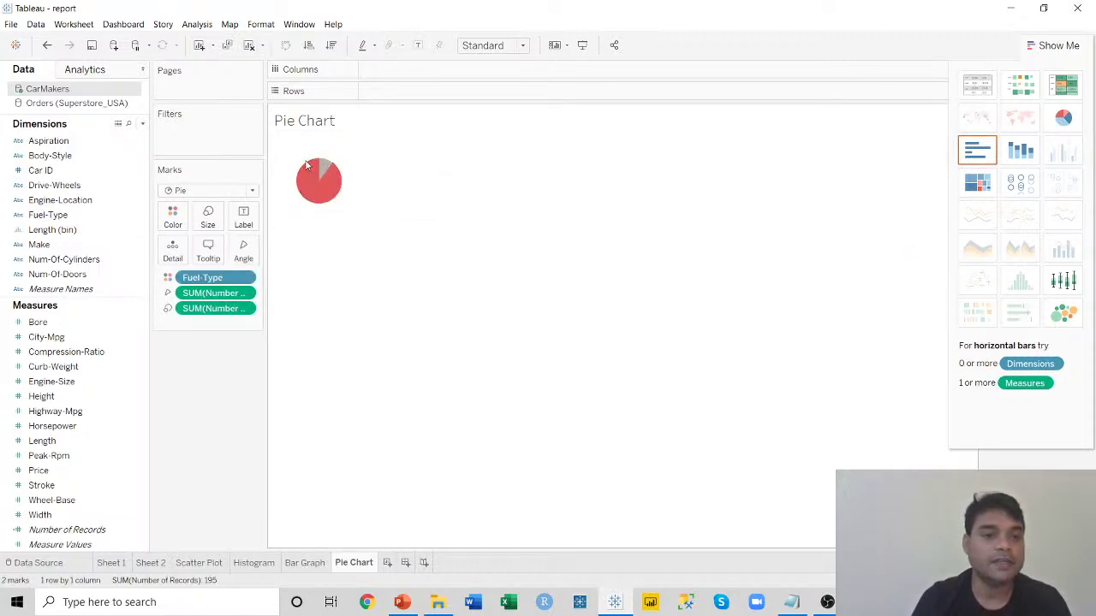
pyautogui.moveTo(323, 203)
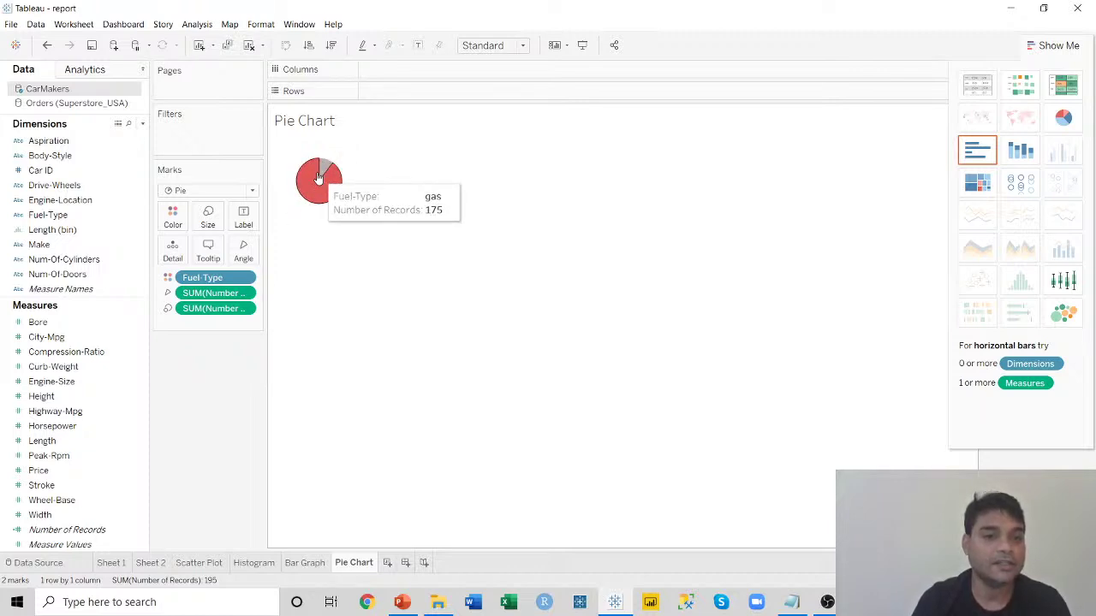
# Fit the pie chart to Entire View and hide the chart recommendations.
pyautogui.click(522, 47)
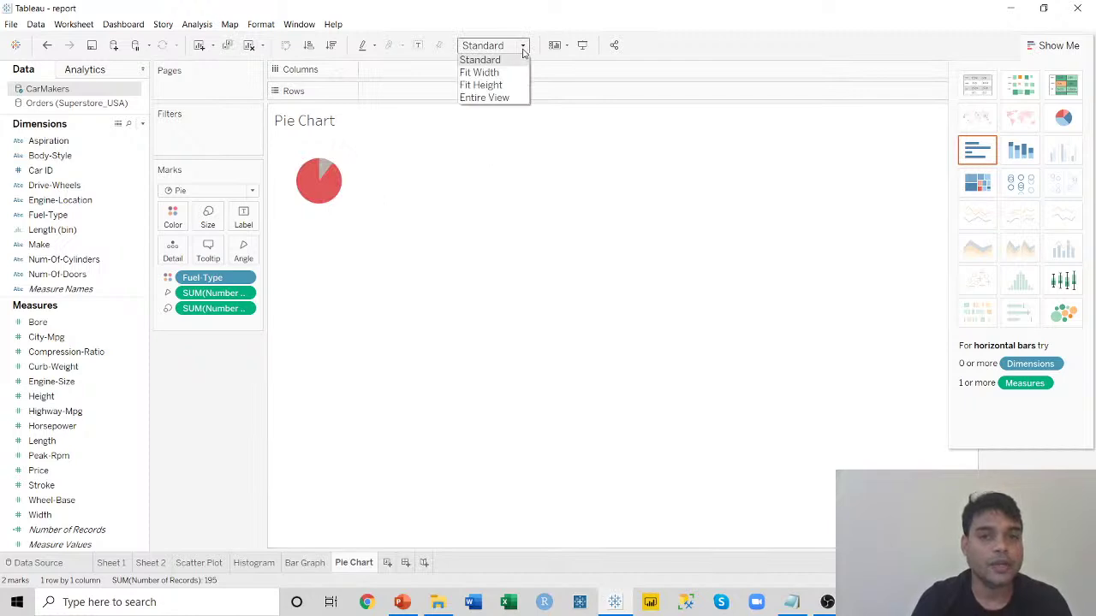
pyautogui.click(500, 100)
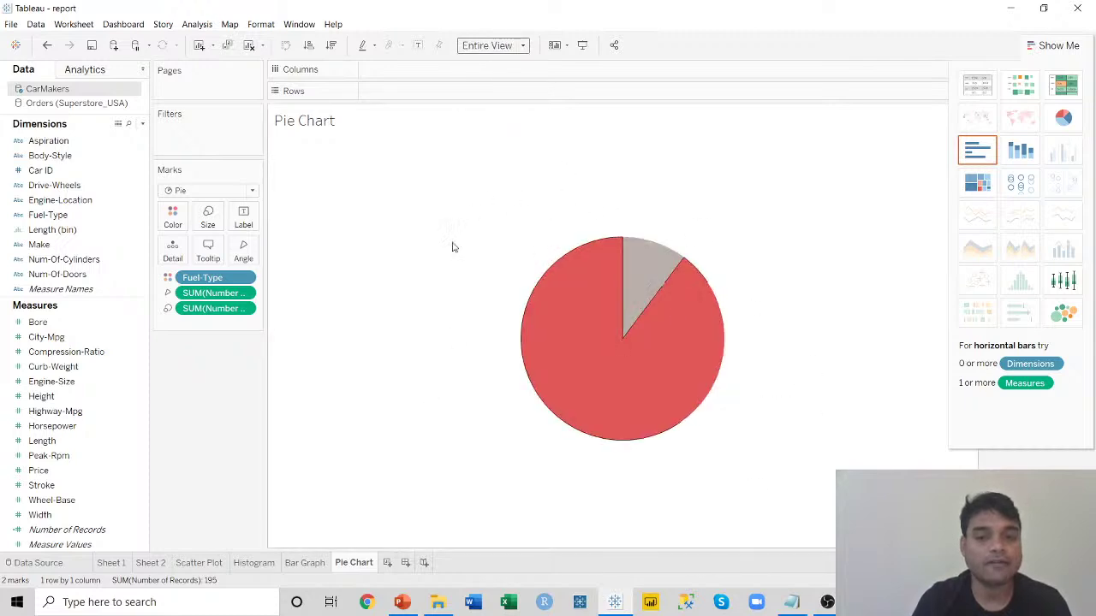
pyautogui.click(1059, 45)
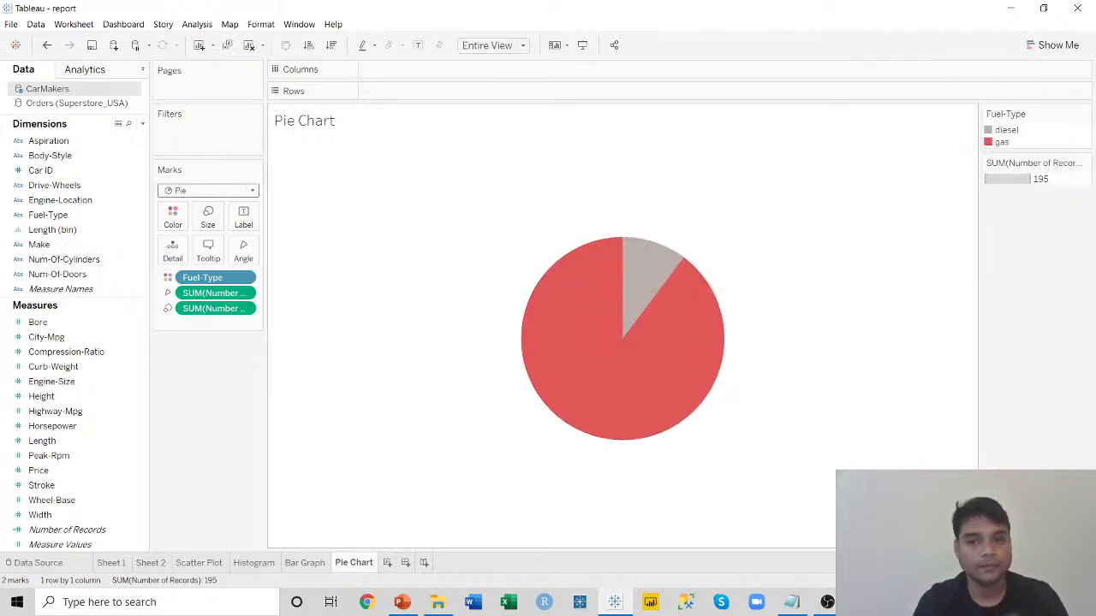
# Label the pie slices with Fuel-Type and Number of Records.
pyautogui.moveTo(582, 343)
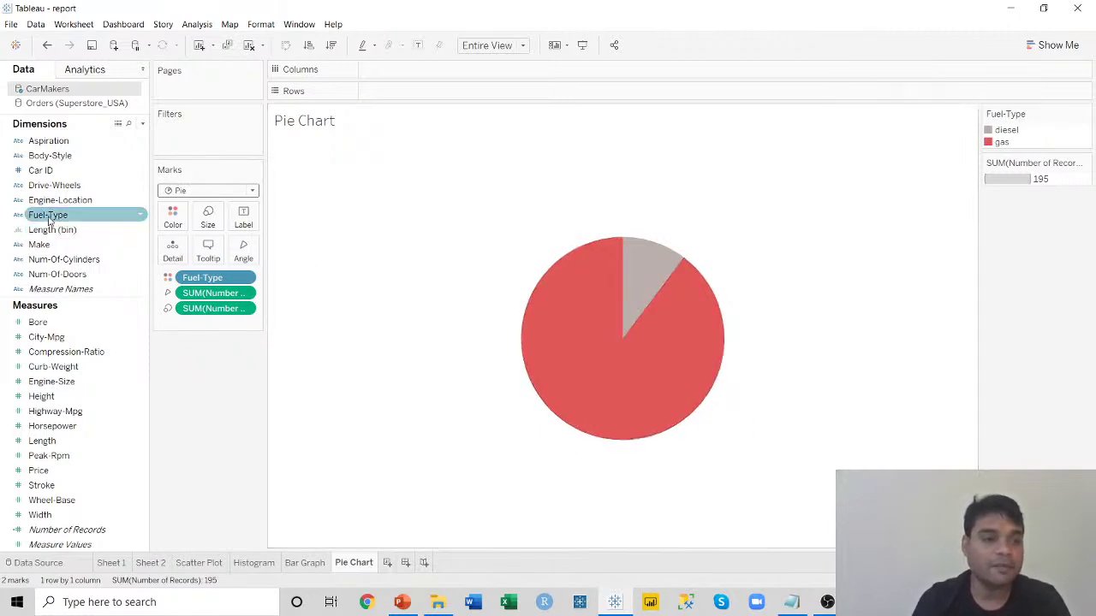
pyautogui.moveTo(48, 215); pyautogui.dragTo(244, 216)
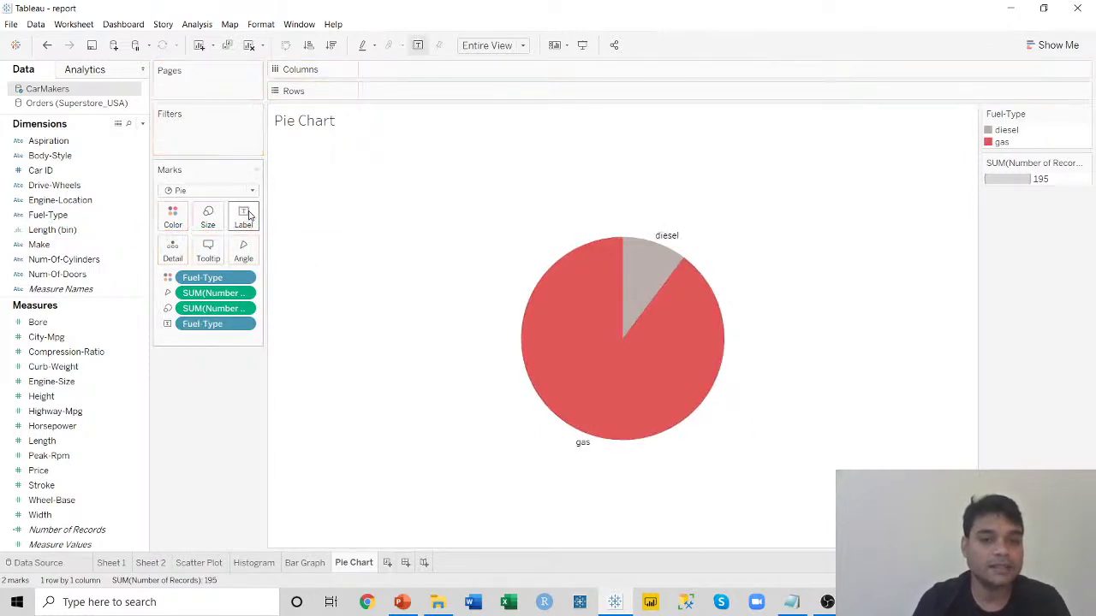
pyautogui.moveTo(651, 245)
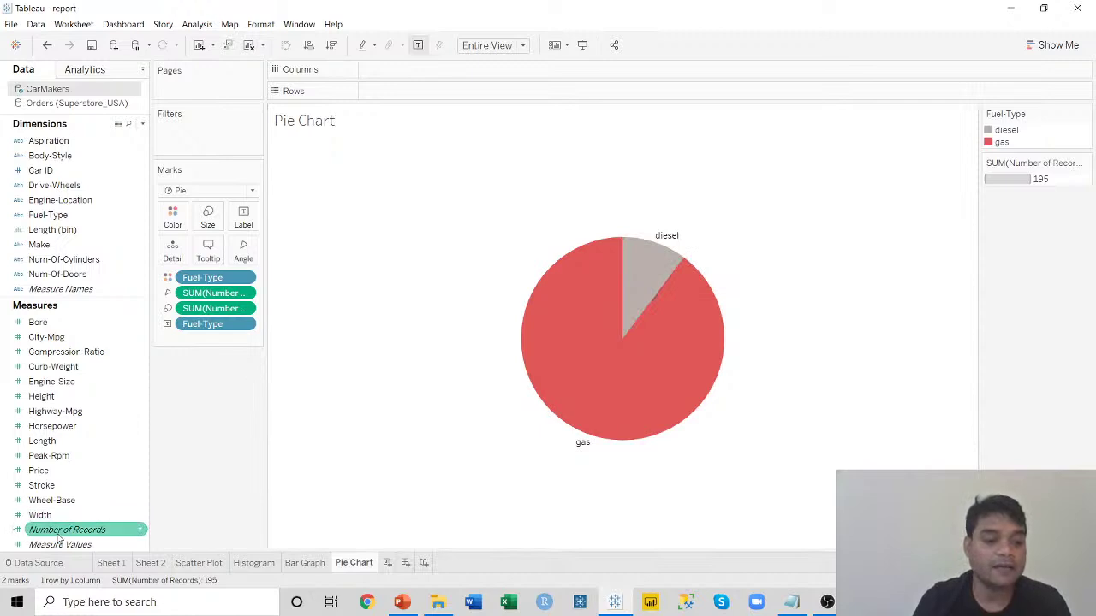
pyautogui.moveTo(60, 537); pyautogui.dragTo(244, 220)
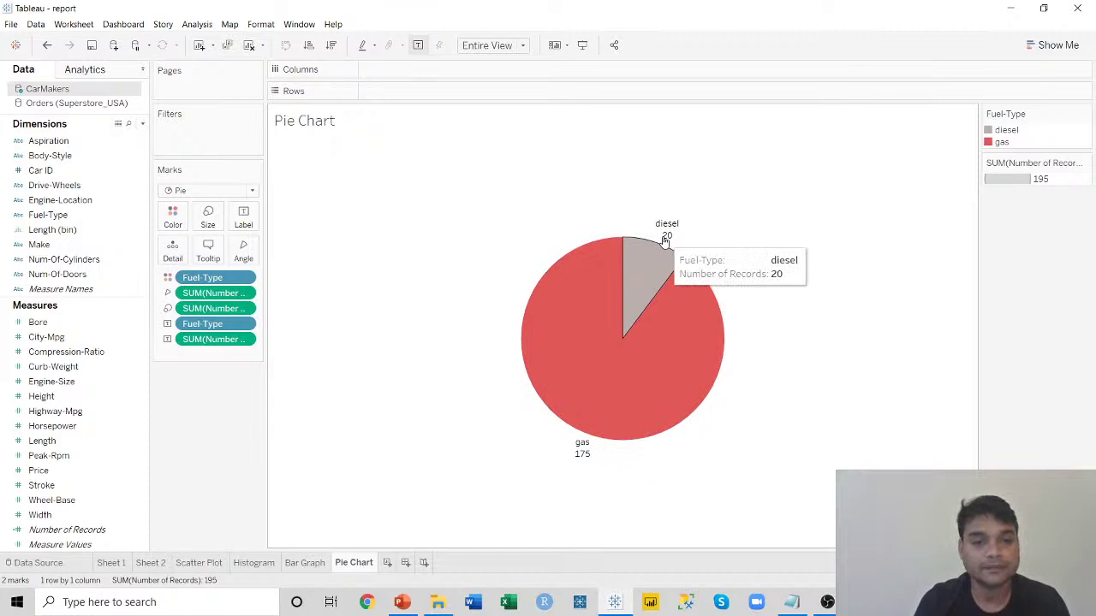
# Format both lines of the pie's label text as size 15, bold and underlined.
pyautogui.click(243, 216)
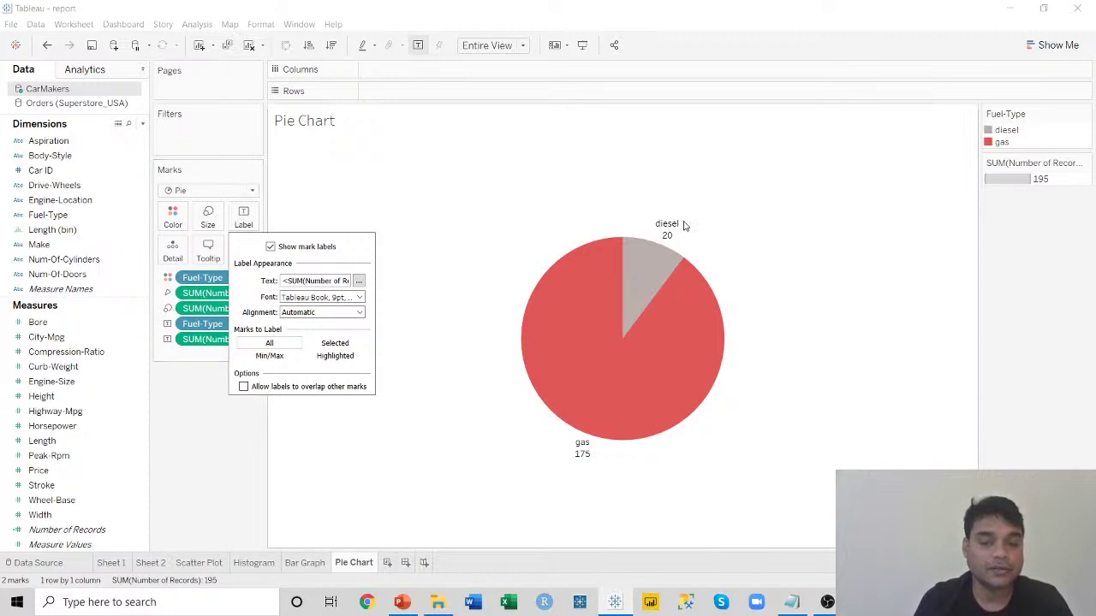
pyautogui.click(283, 230)
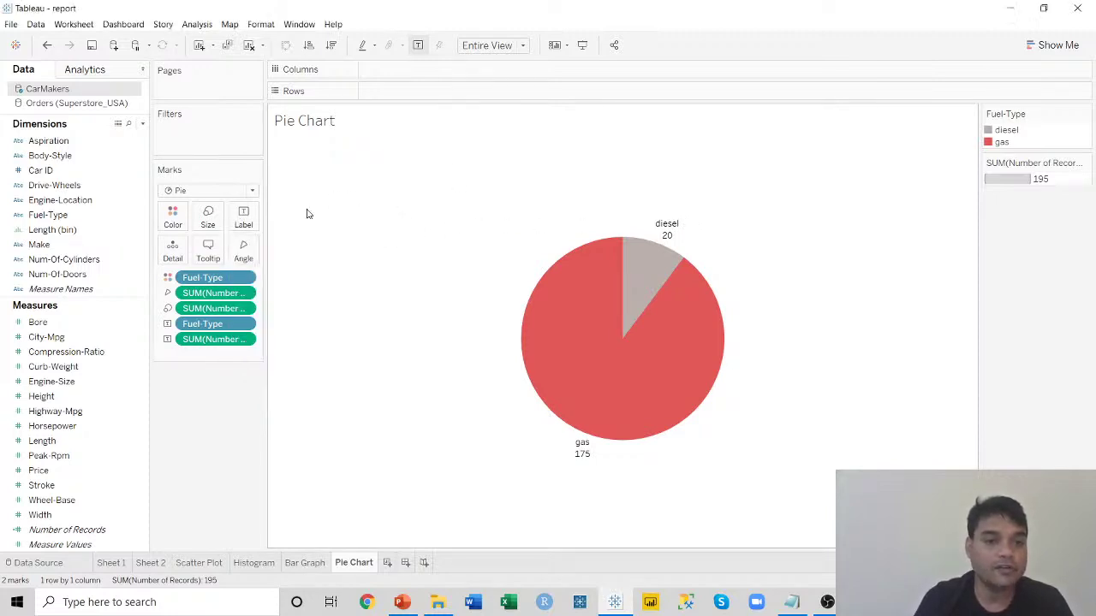
pyautogui.click(253, 219)
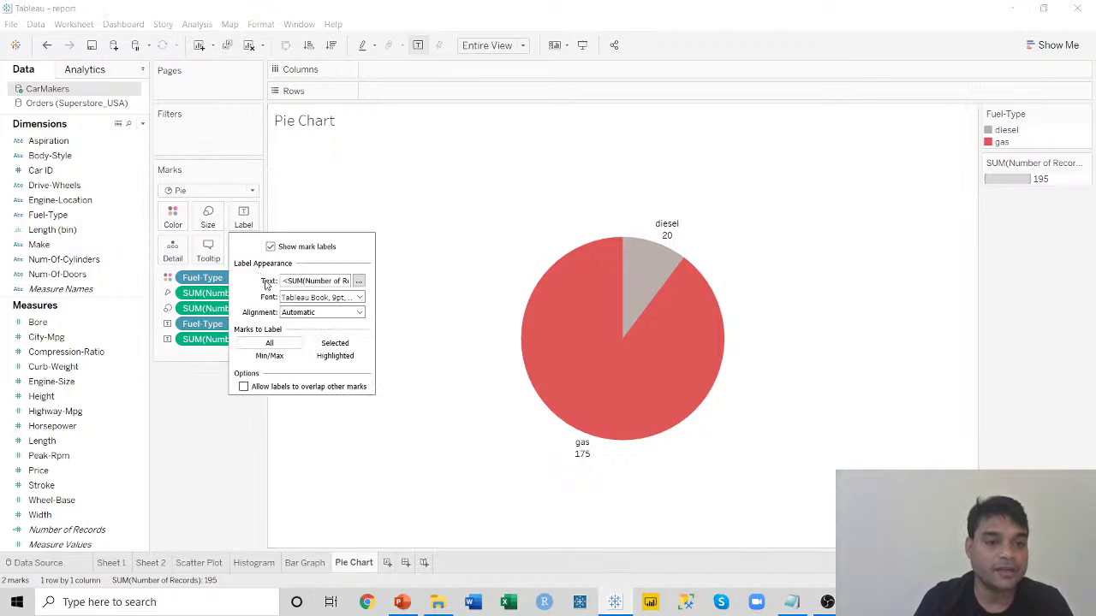
pyautogui.click(359, 283)
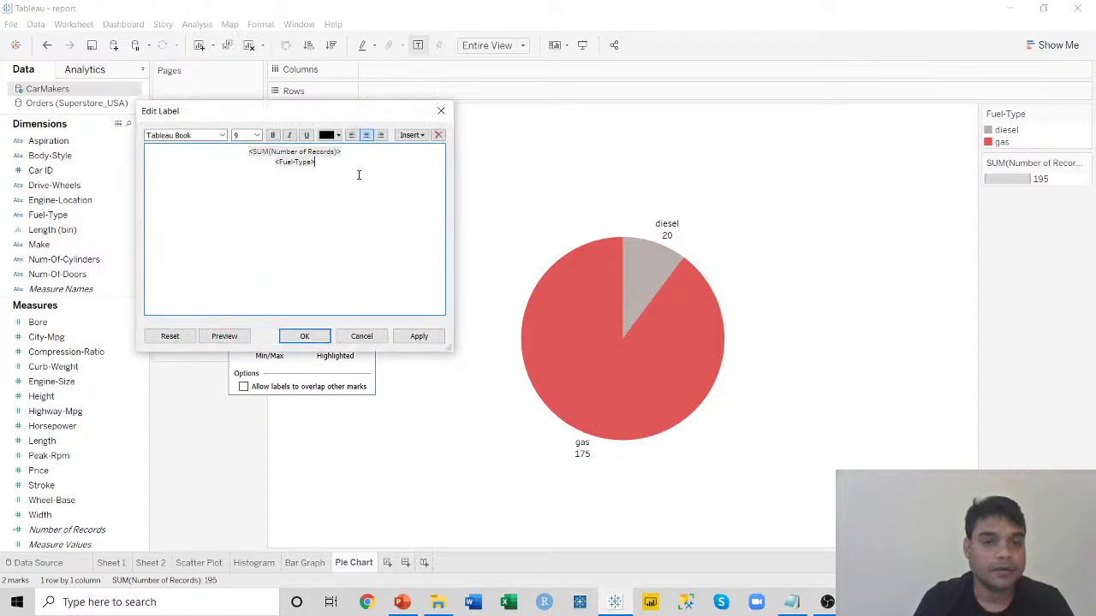
pyautogui.moveTo(325, 163); pyautogui.dragTo(260, 160)
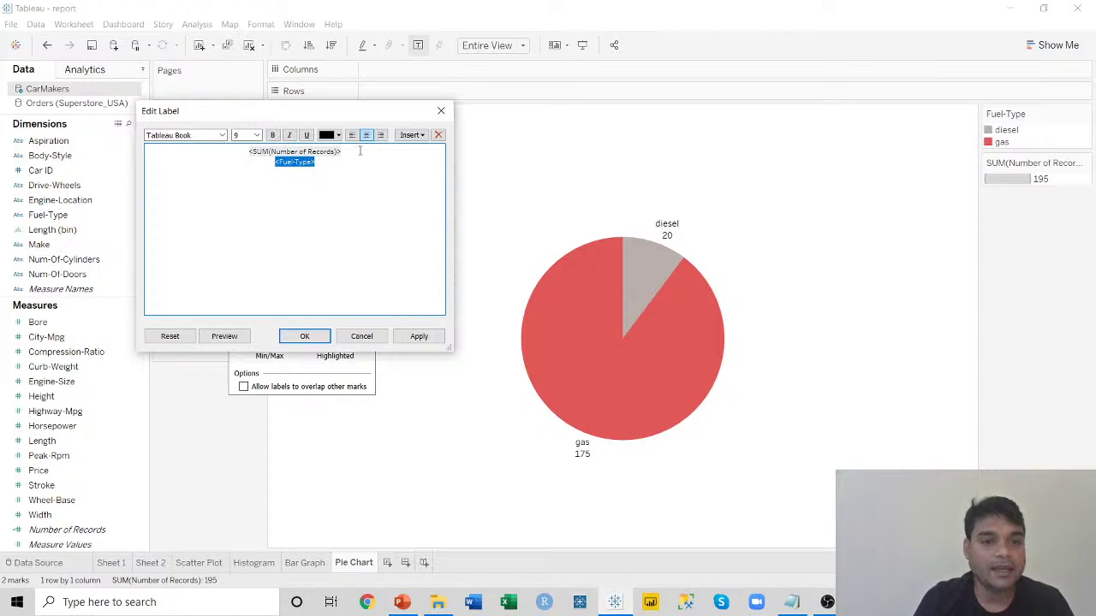
pyautogui.moveTo(362, 146); pyautogui.dragTo(226, 146)
pyautogui.click(316, 180)
pyautogui.moveTo(335, 171); pyautogui.dragTo(237, 154)
pyautogui.moveTo(333, 161); pyautogui.dragTo(222, 152)
pyautogui.click(257, 135)
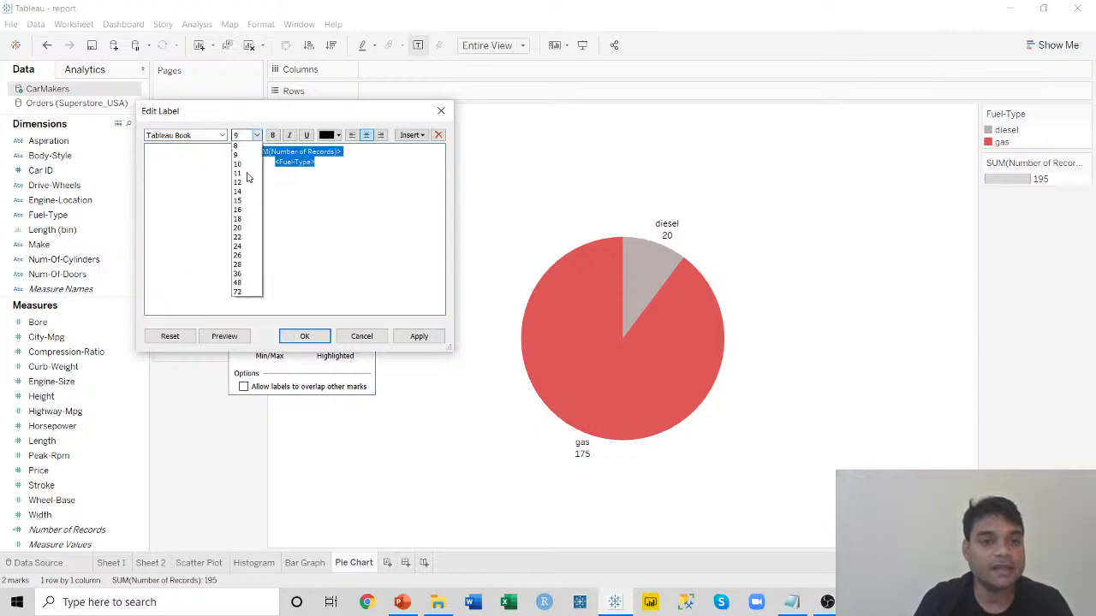
pyautogui.click(245, 201)
pyautogui.click(272, 135)
pyautogui.click(305, 136)
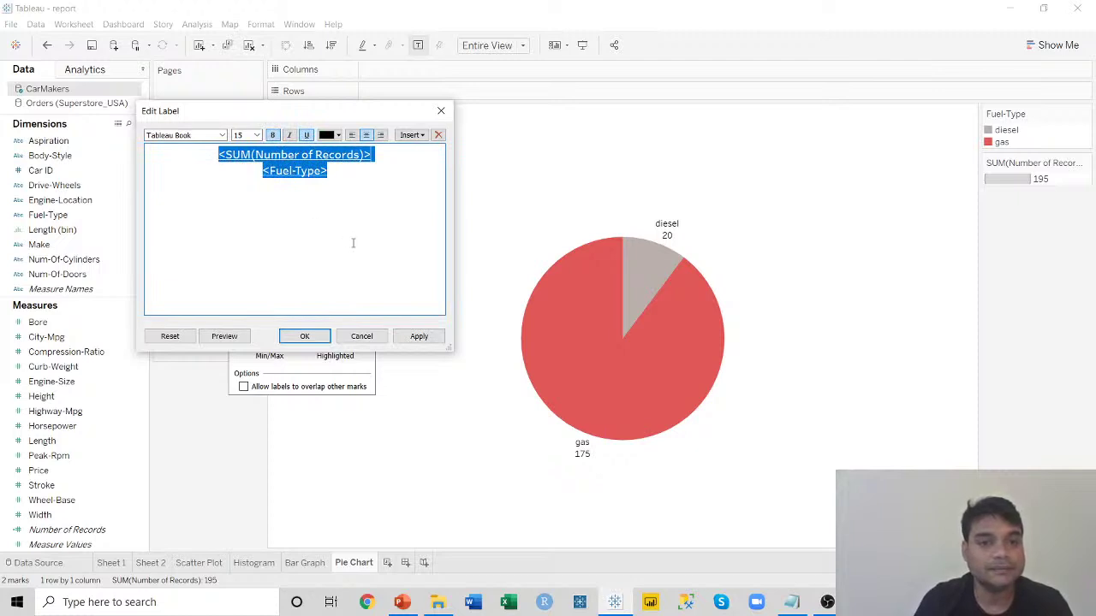
pyautogui.click(416, 336)
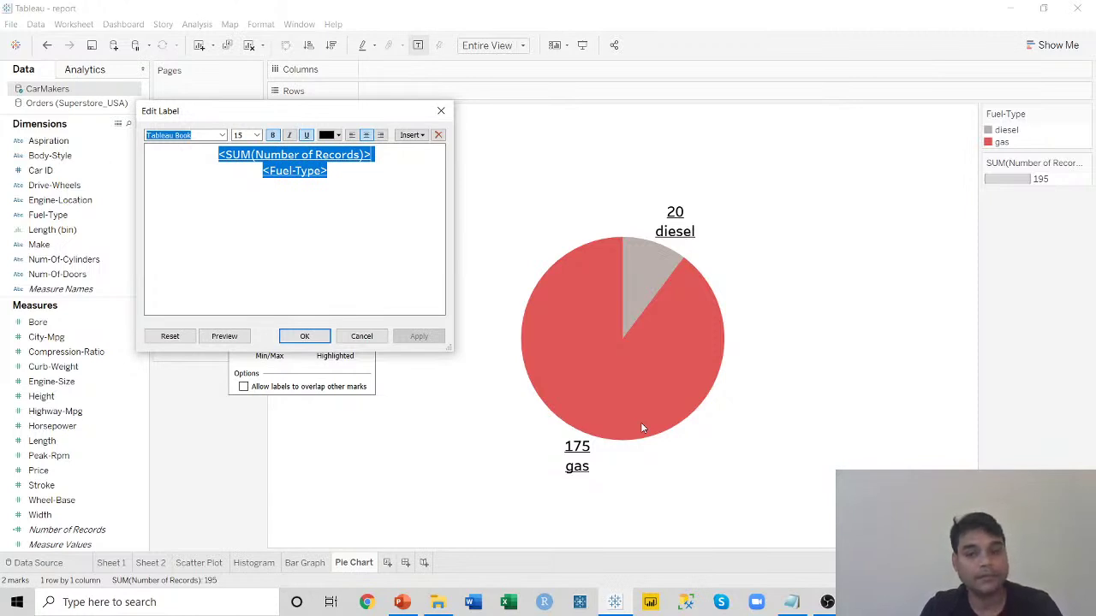
pyautogui.click(299, 339)
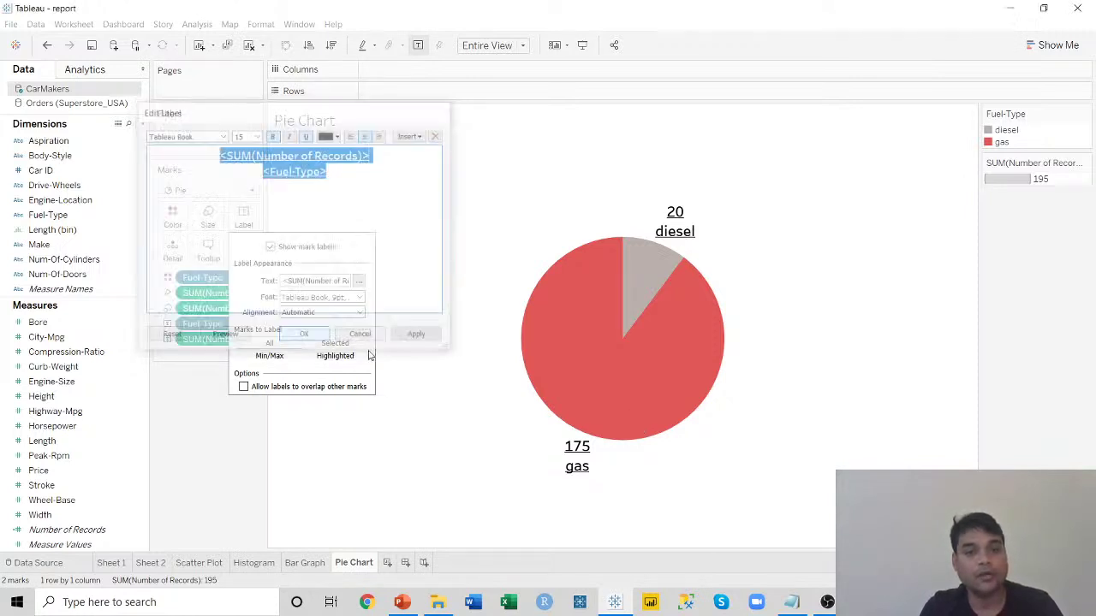
pyautogui.click(342, 444)
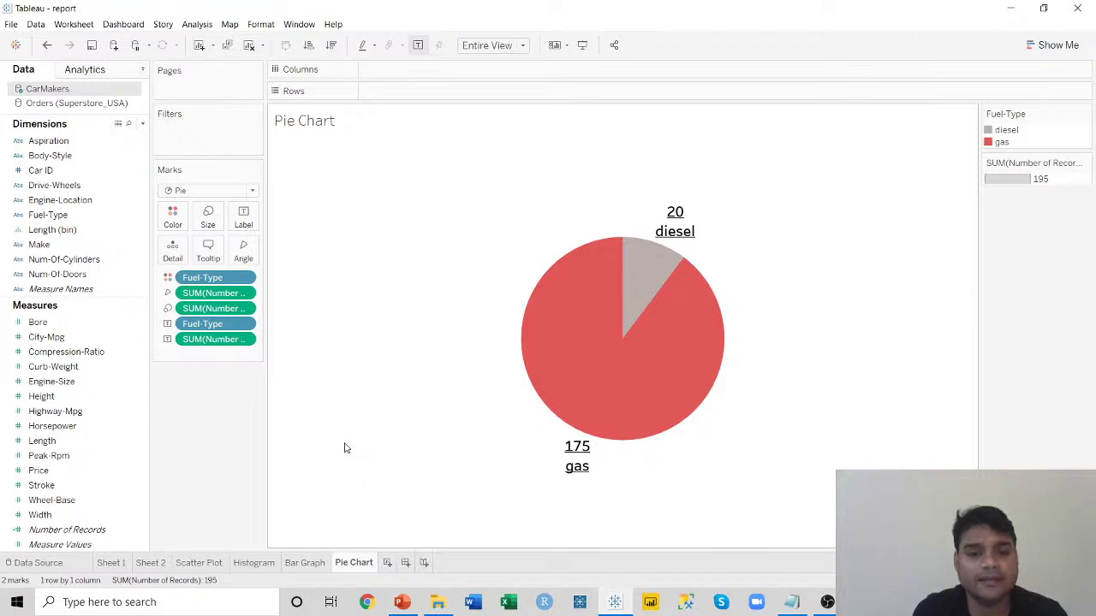
# Add a new worksheet with a pie chart of Number of Records by Make, fitted to Entire View.
pyautogui.click(387, 562)
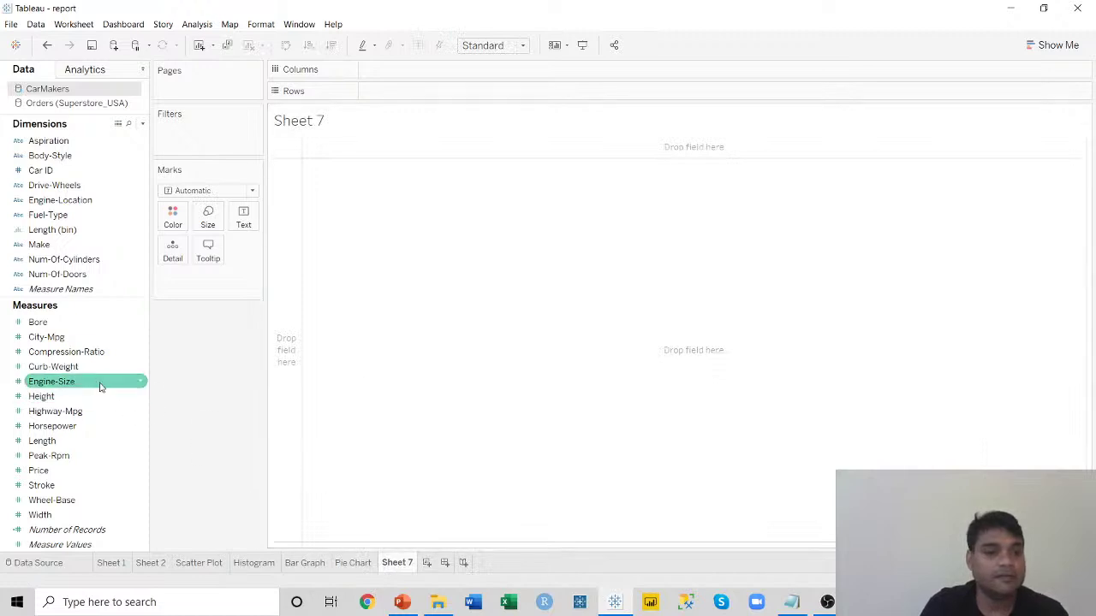
pyautogui.click(56, 246)
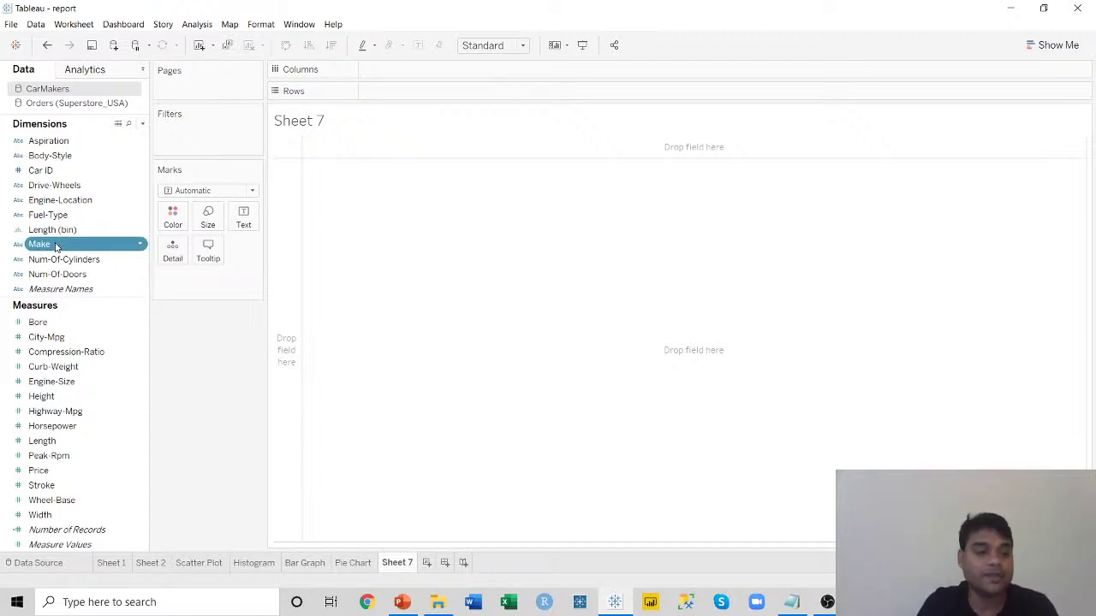
pyautogui.keyDown('ctrl'); pyautogui.click(77, 530); pyautogui.keyUp('ctrl')
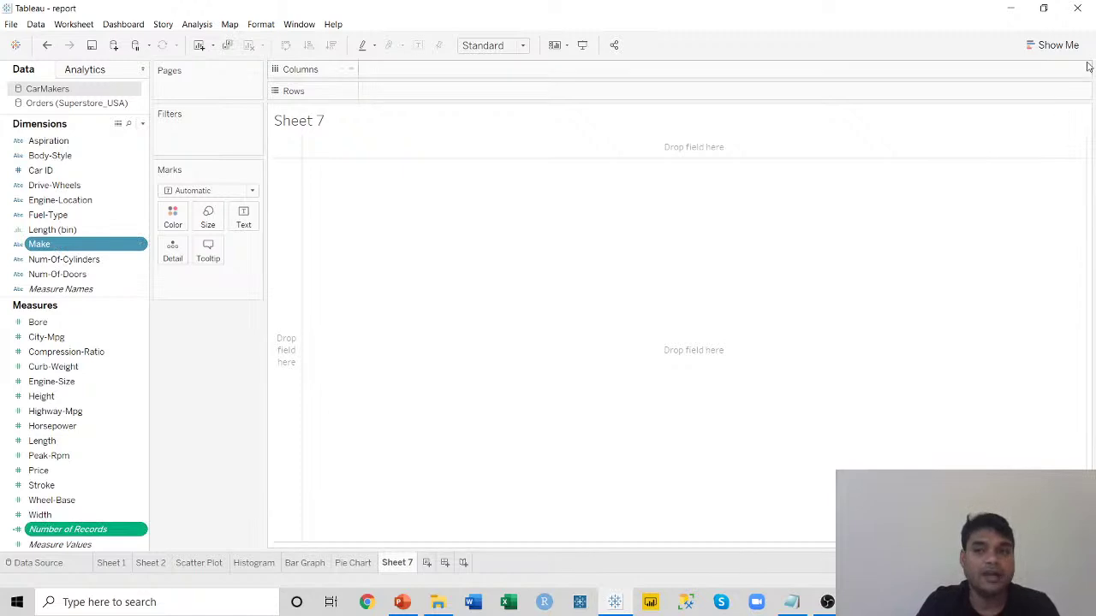
pyautogui.click(1058, 46)
pyautogui.click(1063, 118)
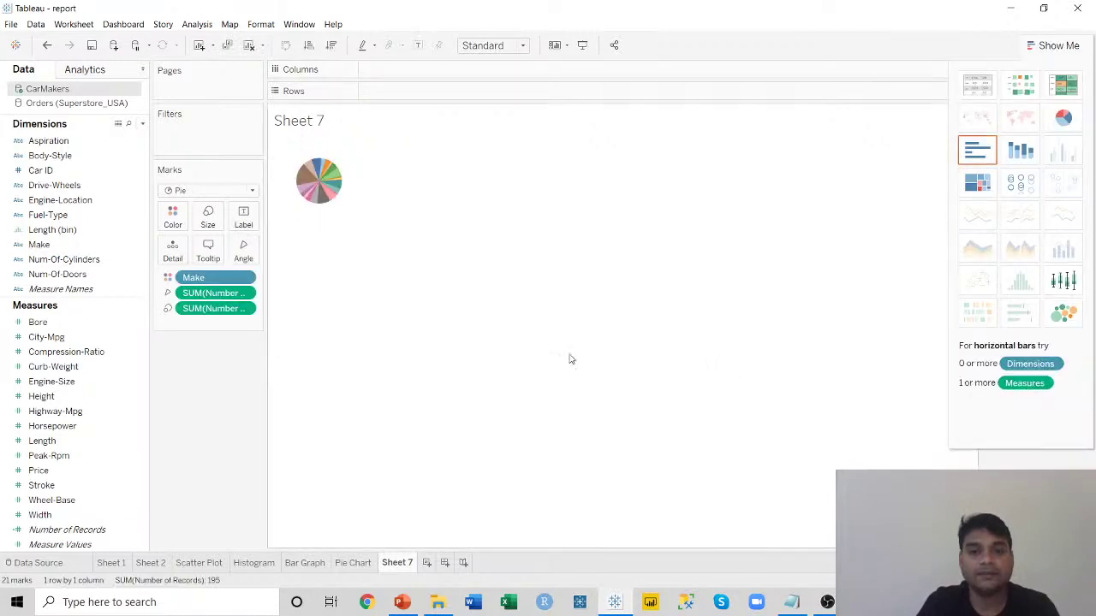
pyautogui.click(522, 45)
pyautogui.click(639, 274)
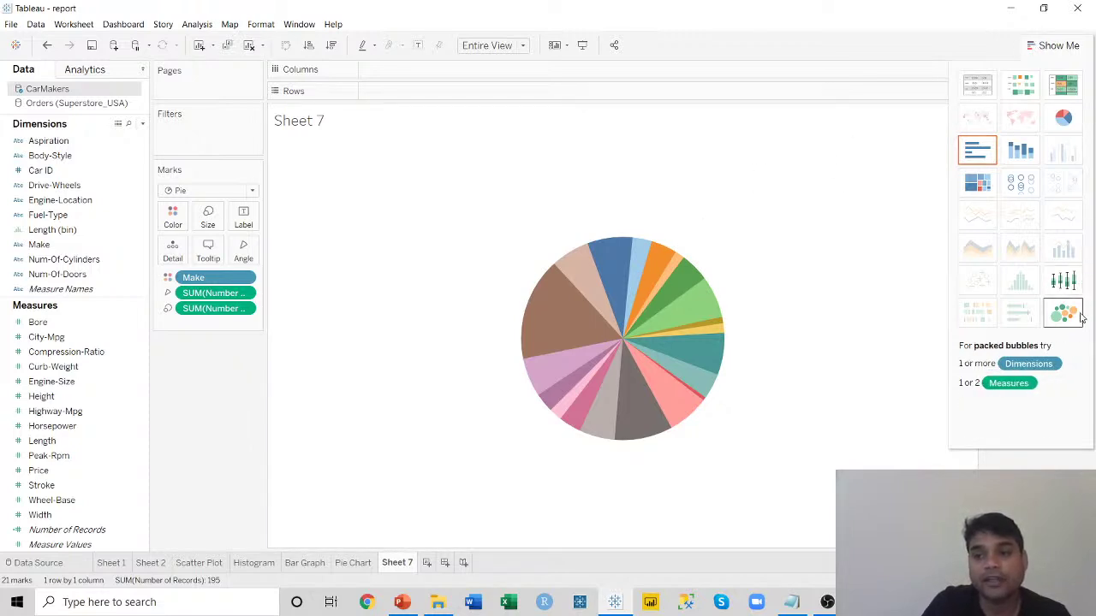
# Convert the Make pie chart into a treemap and hide the chart recommendations.
pyautogui.click(977, 189)
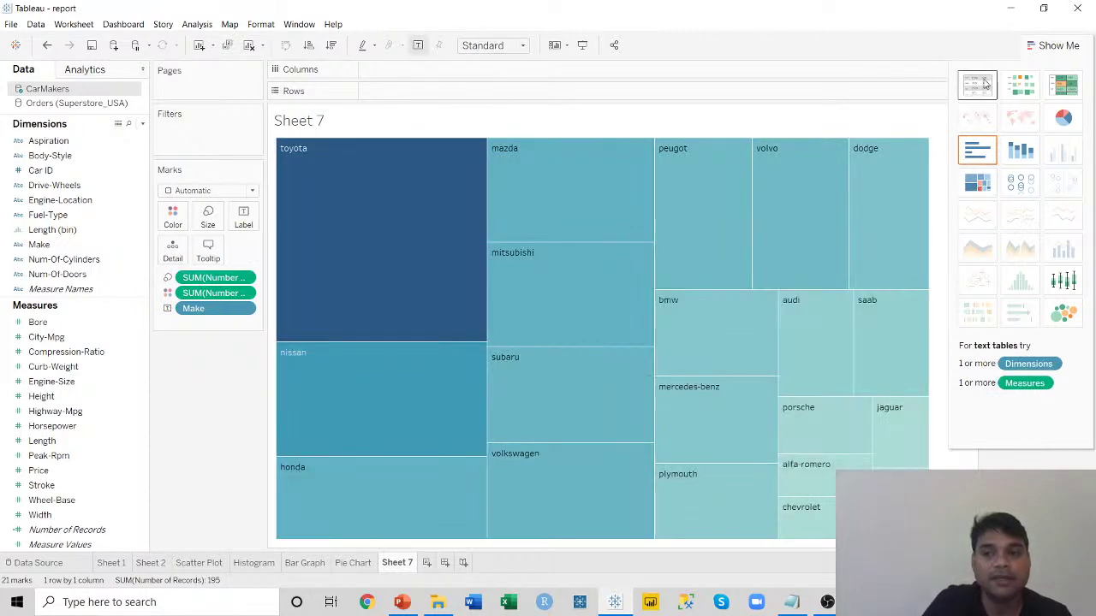
pyautogui.click(1058, 45)
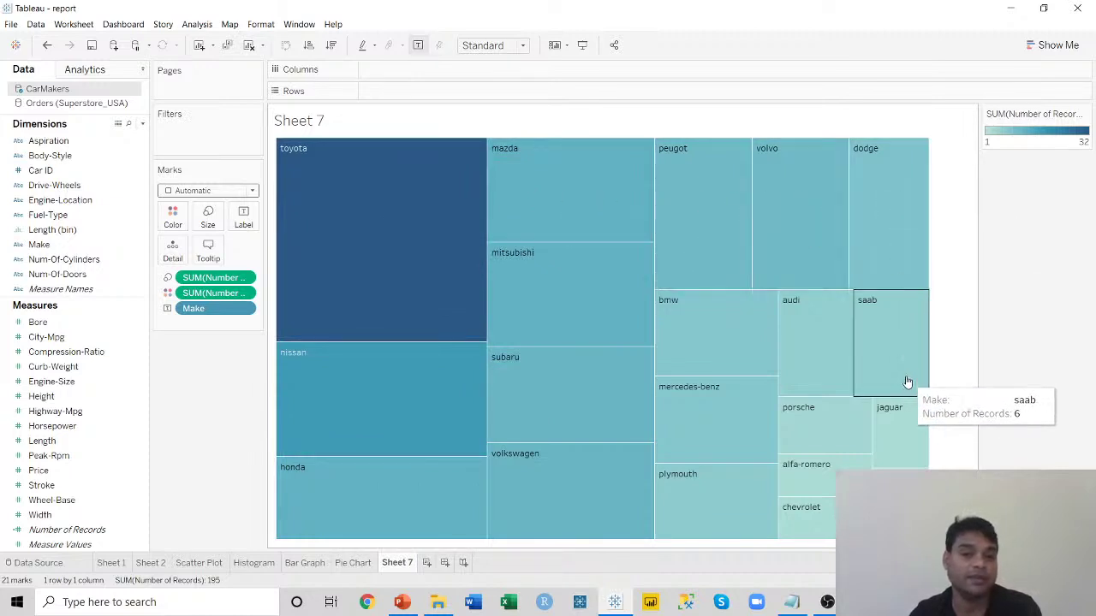
# Rename the treemap's worksheet as TreeMap and color its rectangles by Fuel-Type.
pyautogui.rightClick(397, 572)
pyautogui.click(459, 416)
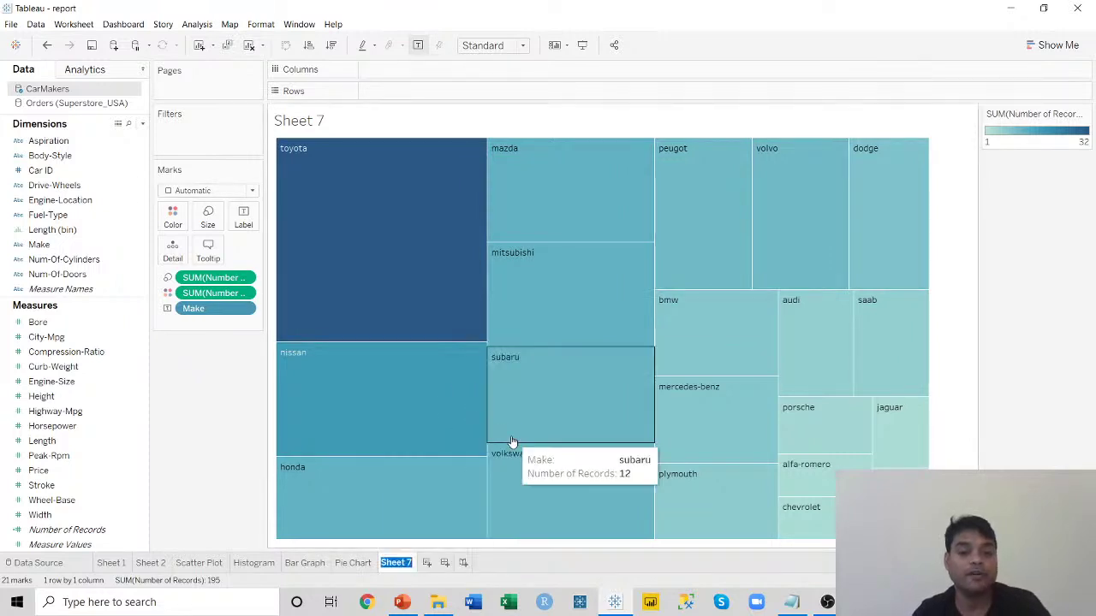
pyautogui.write('Tree')
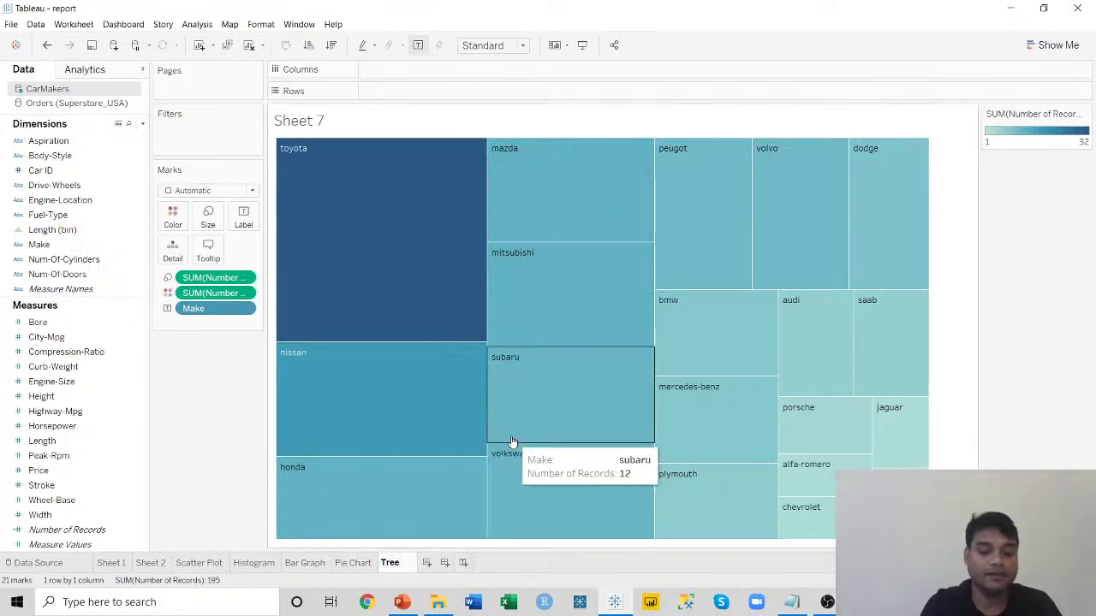
pyautogui.write('Map')
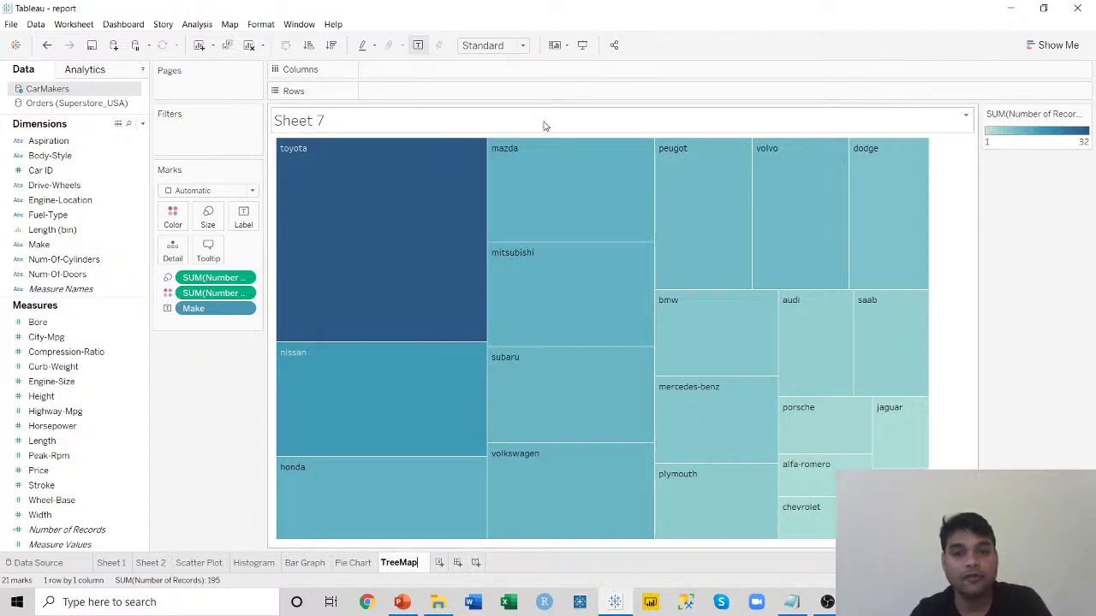
pyautogui.press('Return')
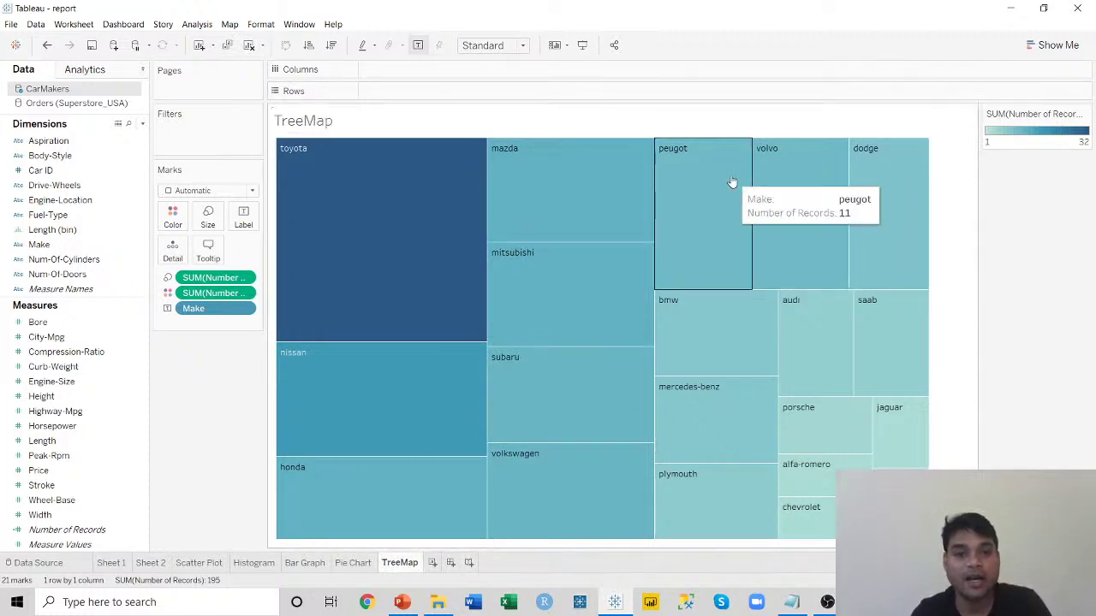
pyautogui.moveTo(874, 276)
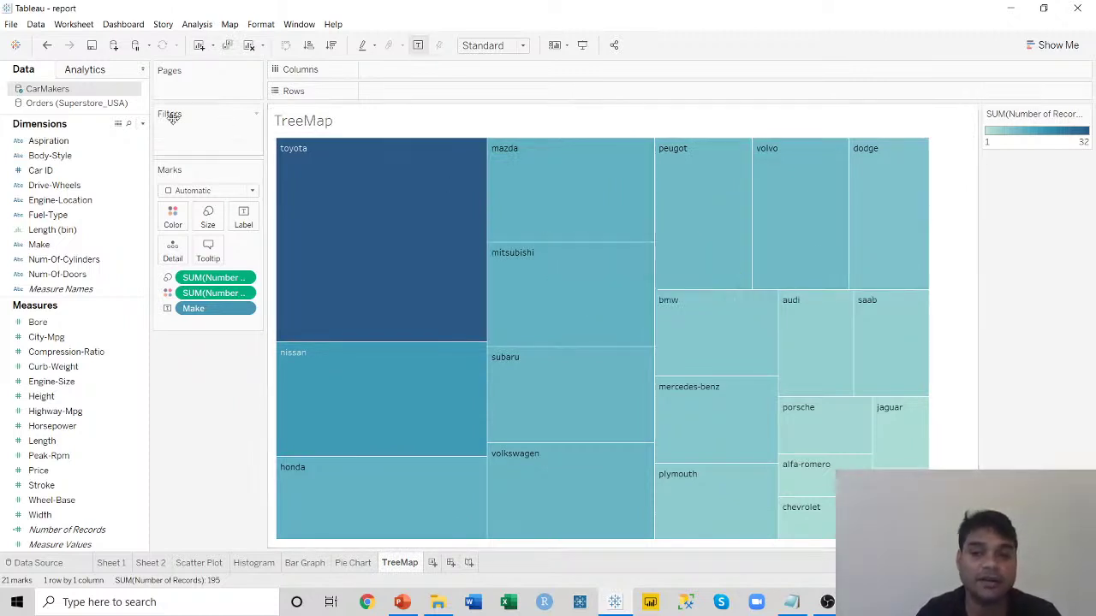
pyautogui.moveTo(48, 215); pyautogui.dragTo(173, 216)
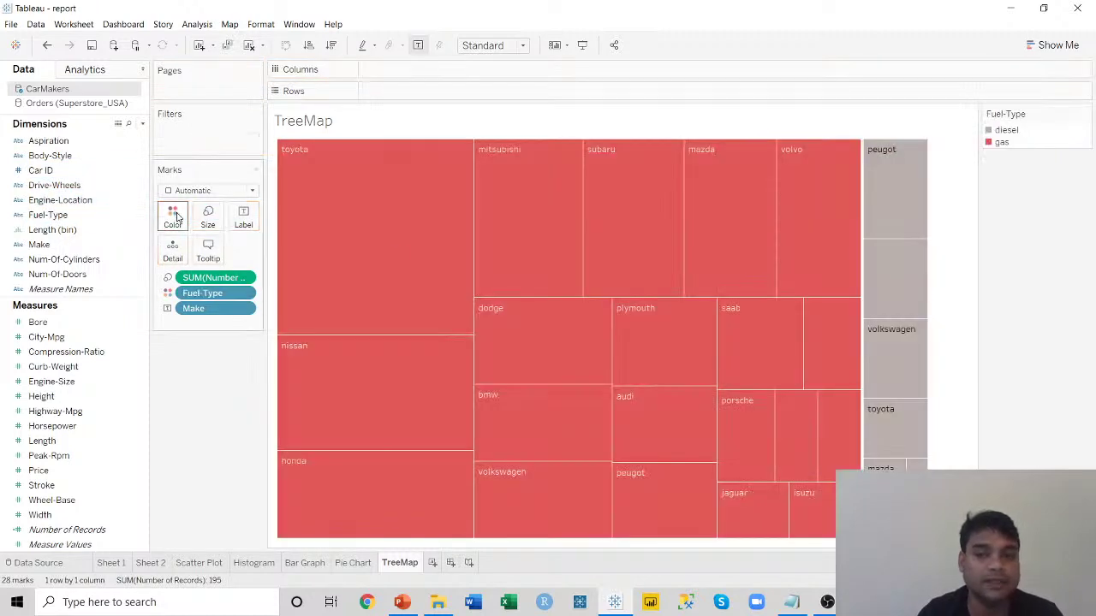
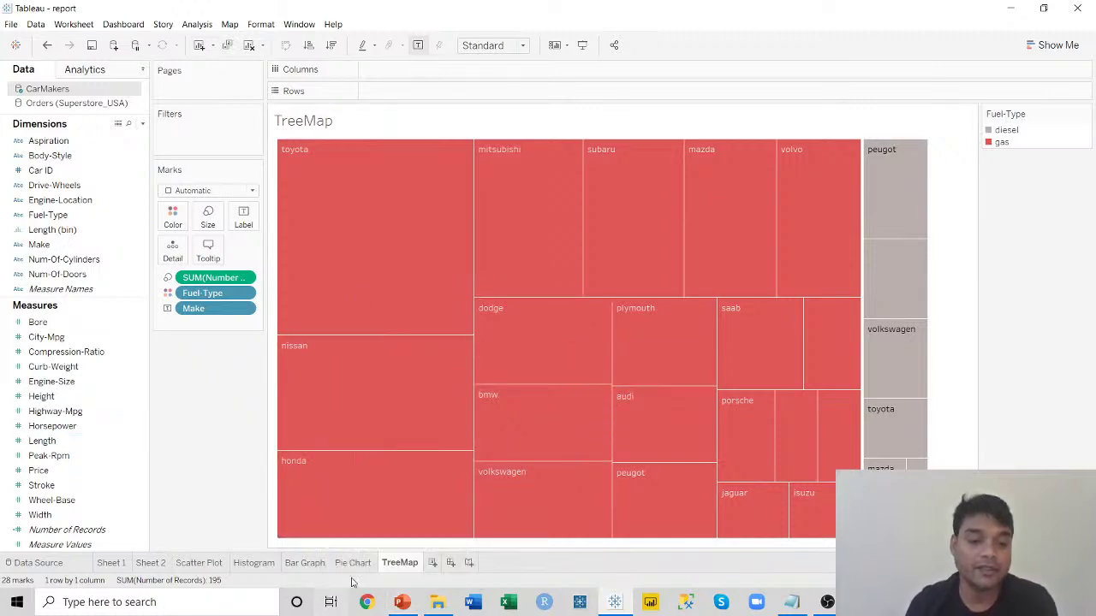
# Review the Pie Chart sheet and present the Line Chart and Line Chart - Scenario slides in PowerPoint.
pyautogui.click(353, 563)
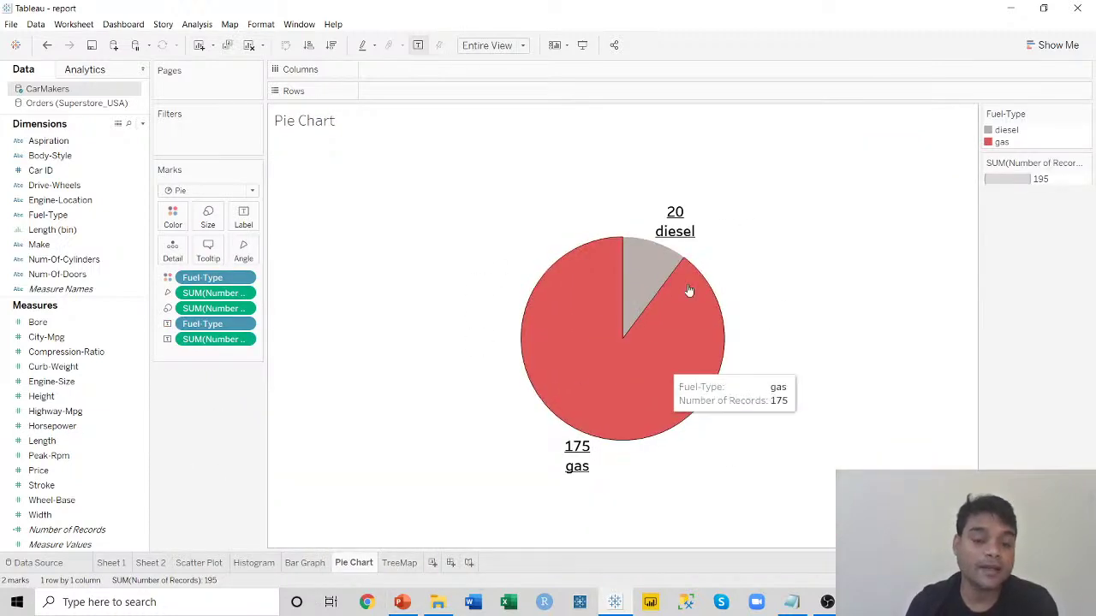
pyautogui.moveTo(532, 362)
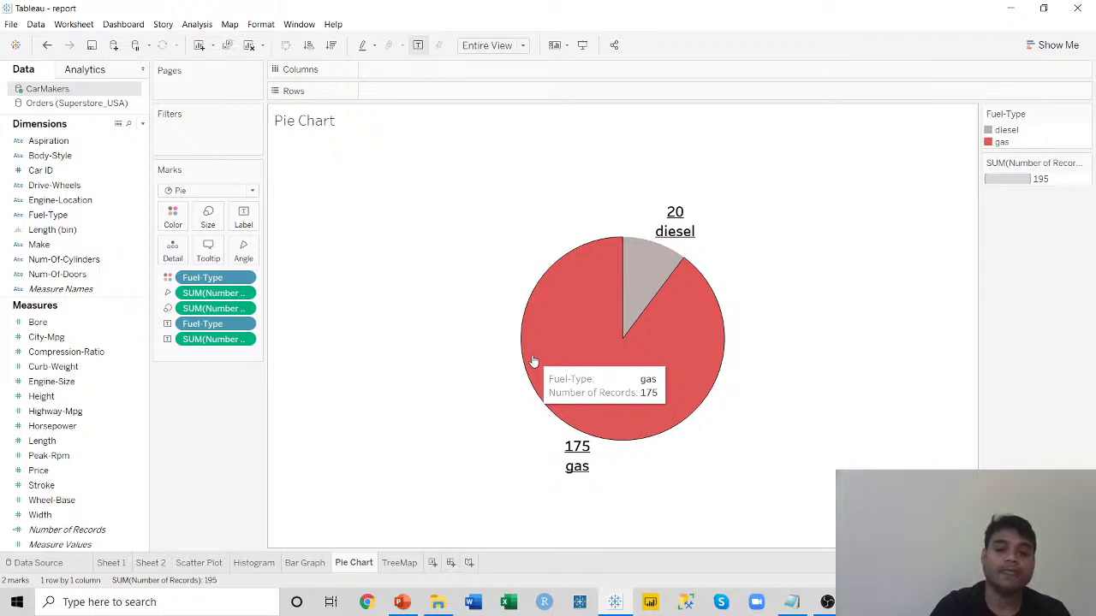
pyautogui.click(410, 603)
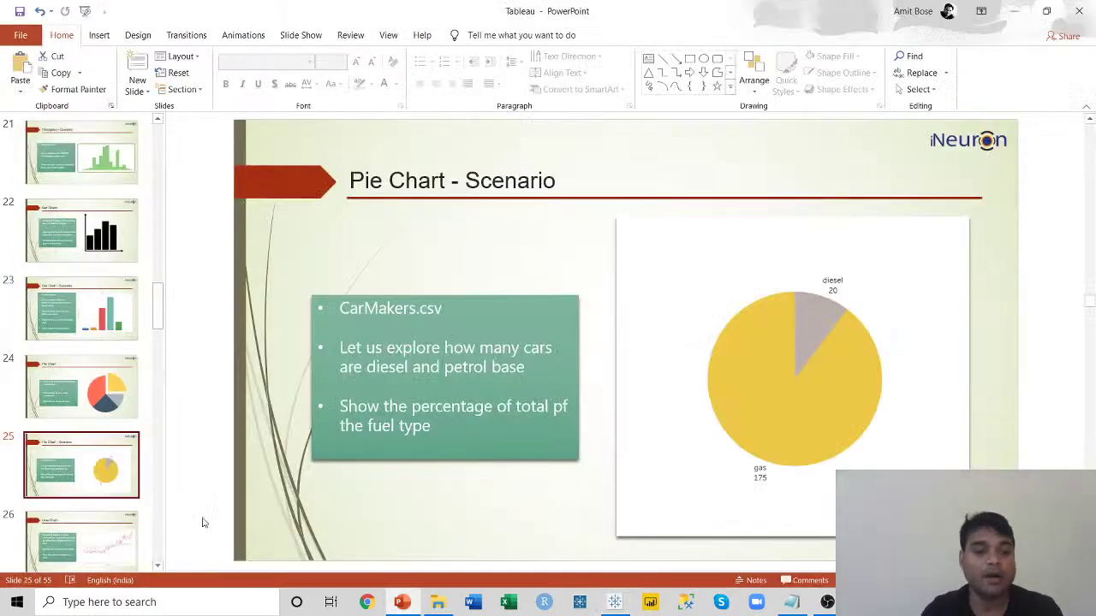
pyautogui.click(116, 531)
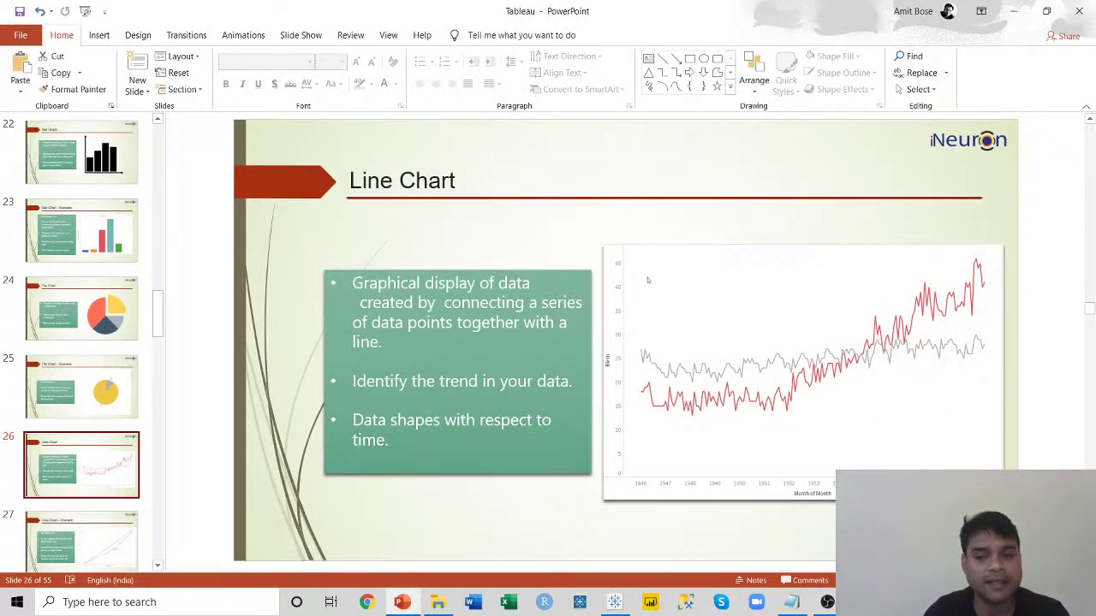
pyautogui.hotkey('shift', 'F5')
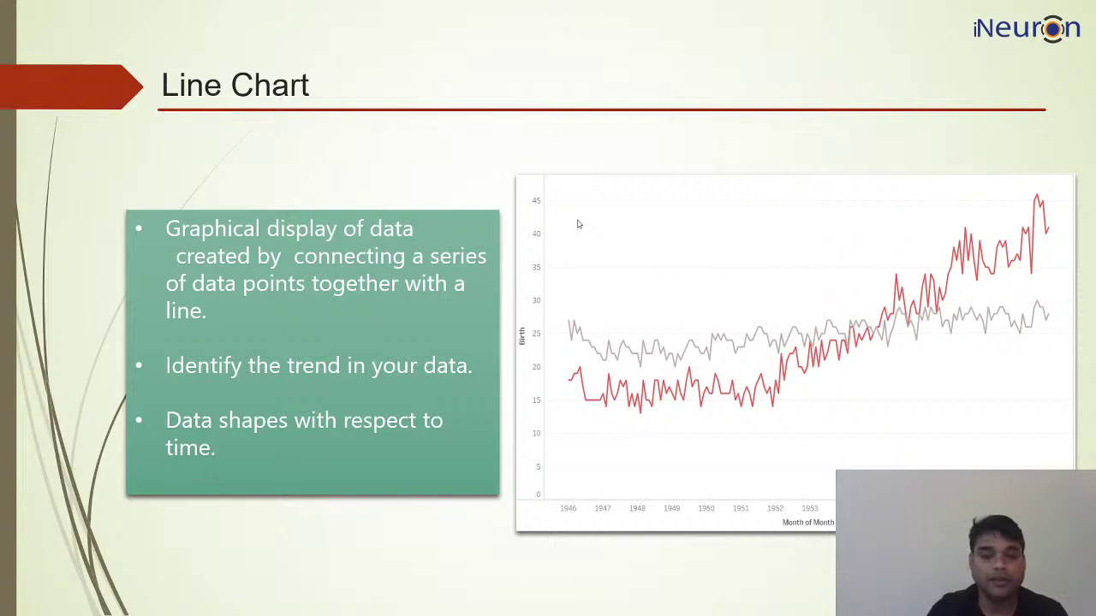
pyautogui.click(578, 225)
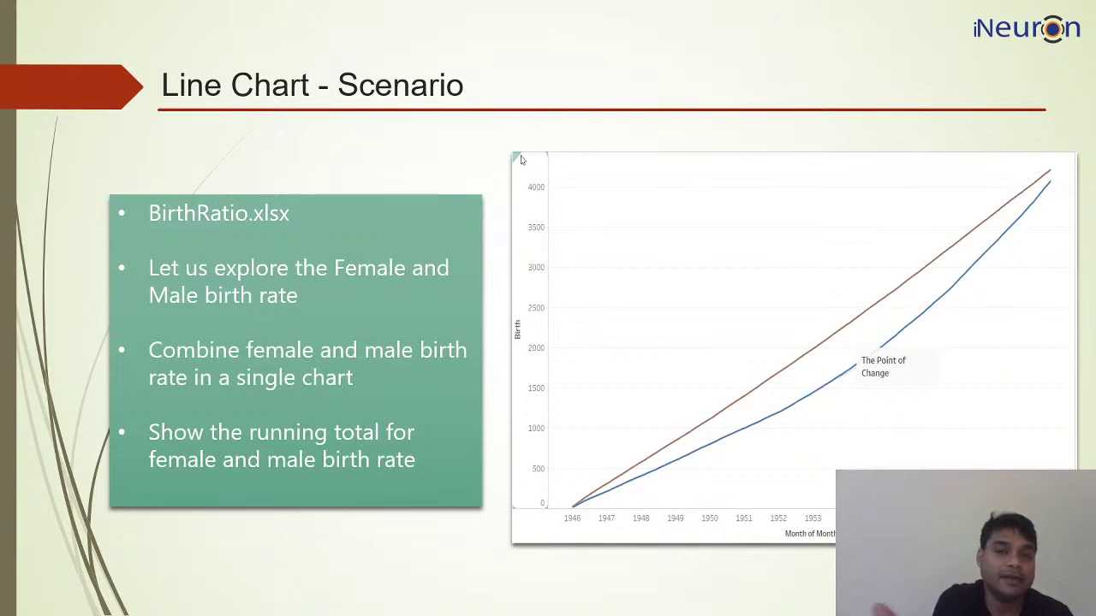
pyautogui.press('Escape')
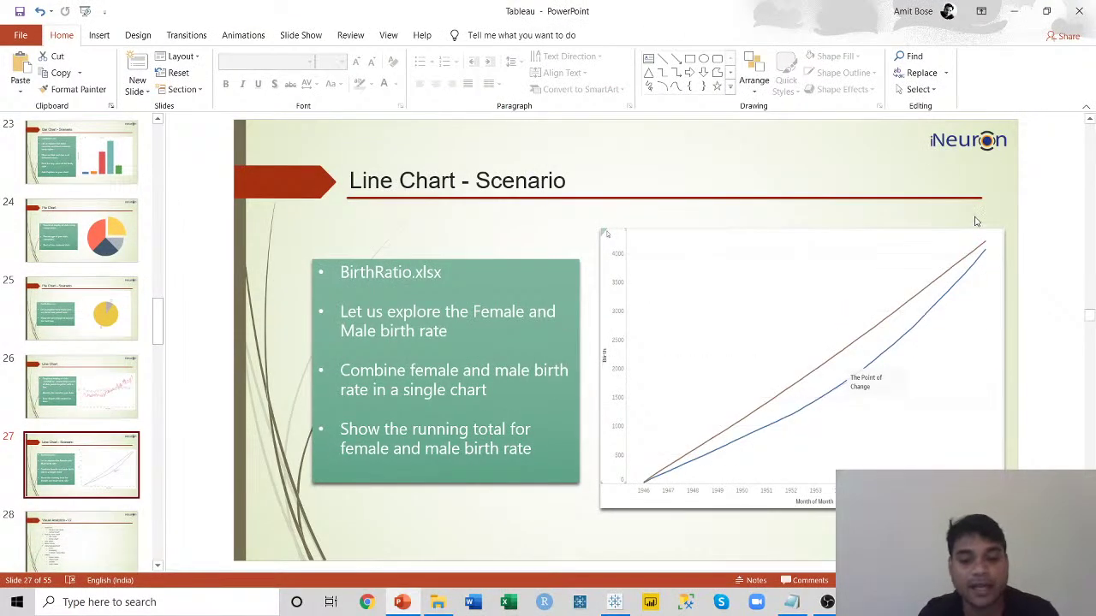
# Switch back to Tableau and connect to the BirthRatio Excel workbook as a new data source.
pyautogui.click(615, 602)
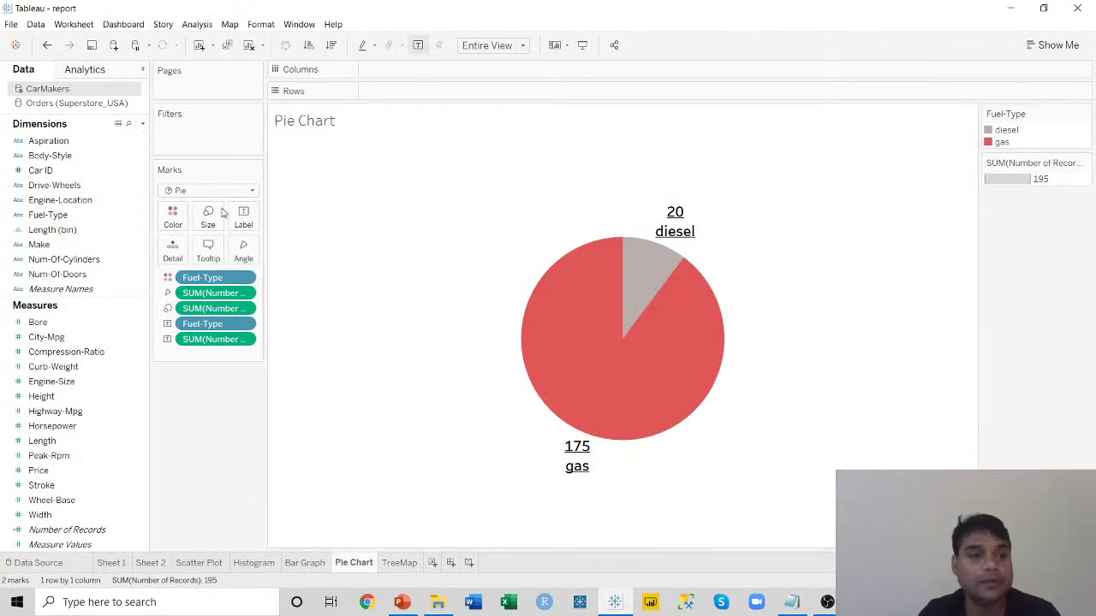
pyautogui.click(115, 45)
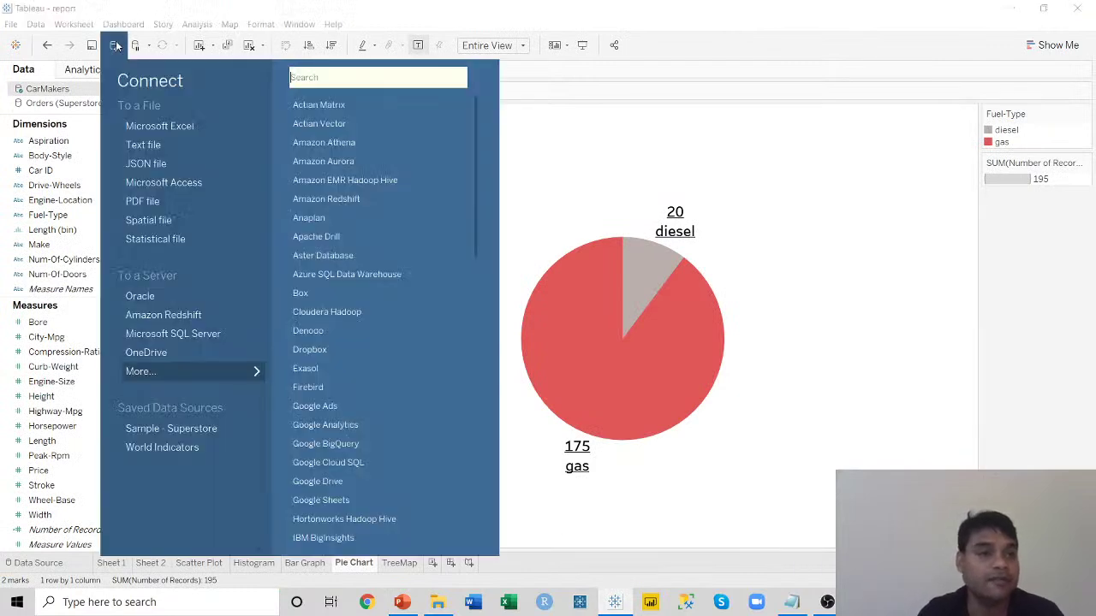
pyautogui.click(159, 128)
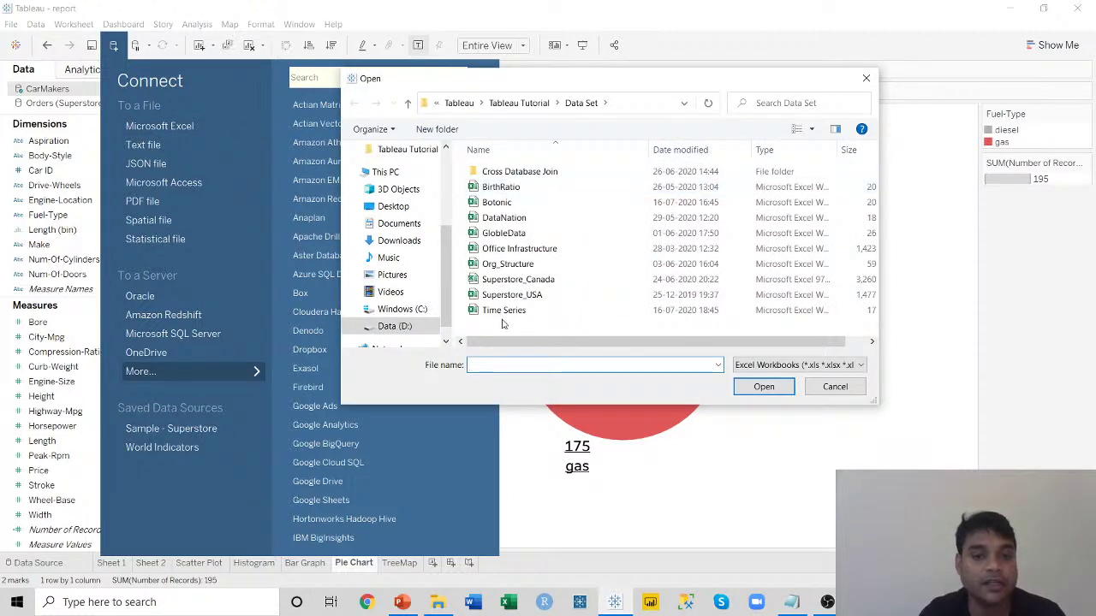
pyautogui.doubleClick(502, 187)
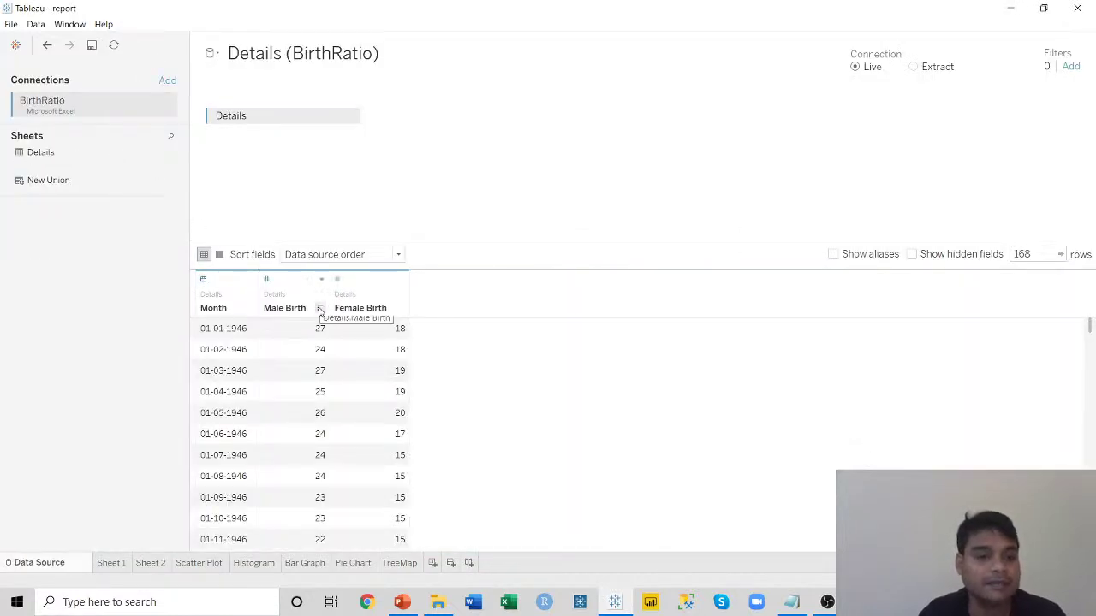
pyautogui.click(248, 308)
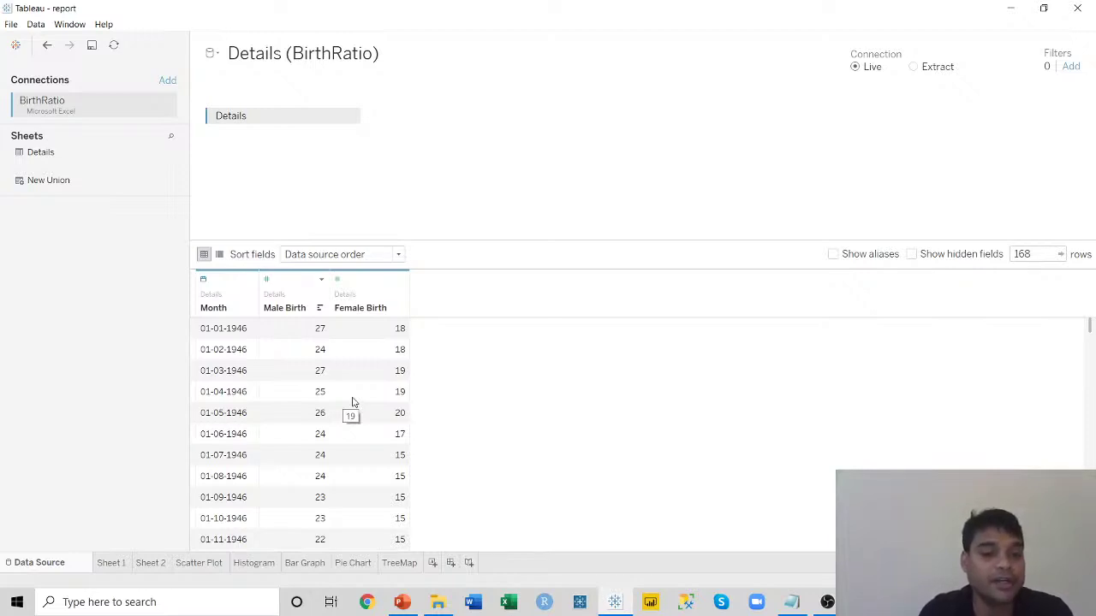
# Add a new worksheet and name it LineChart.
pyautogui.click(432, 563)
pyautogui.rightClick(442, 567)
pyautogui.click(481, 413)
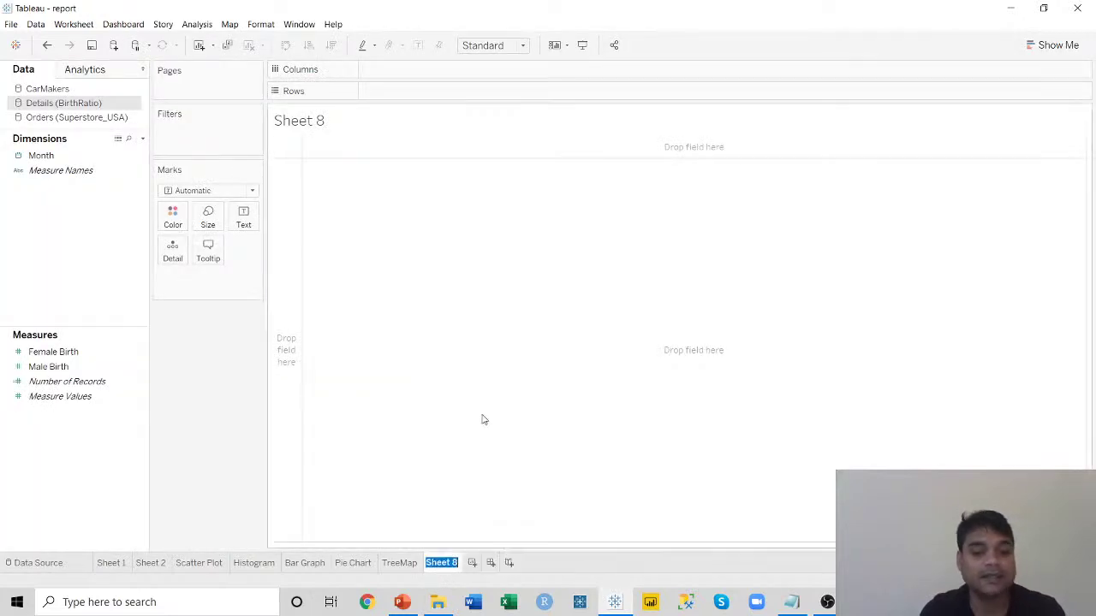
pyautogui.write('Lin')
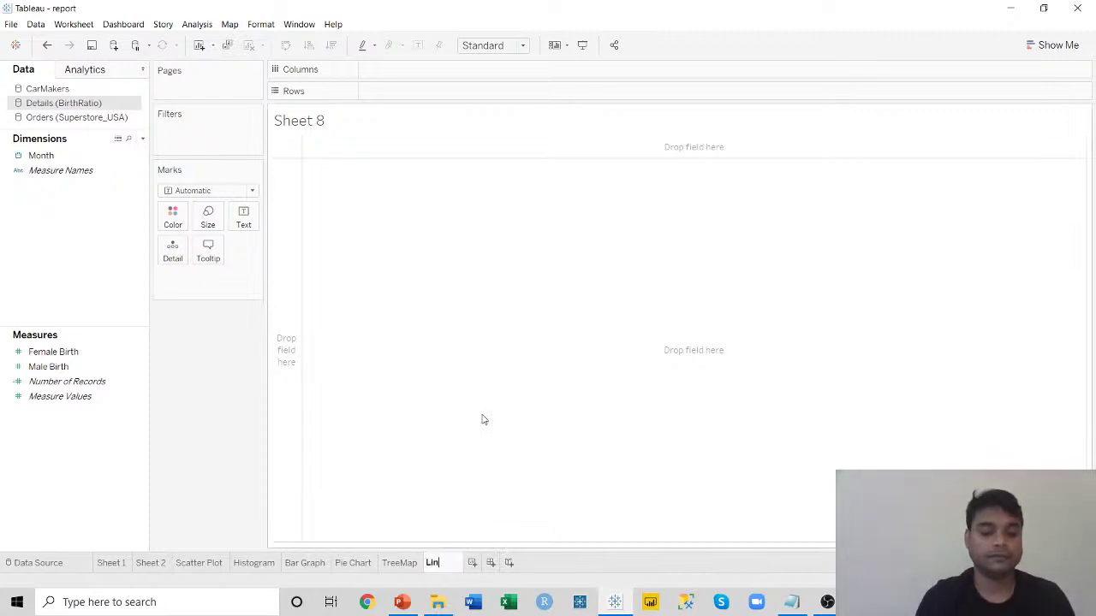
pyautogui.write('eChart')
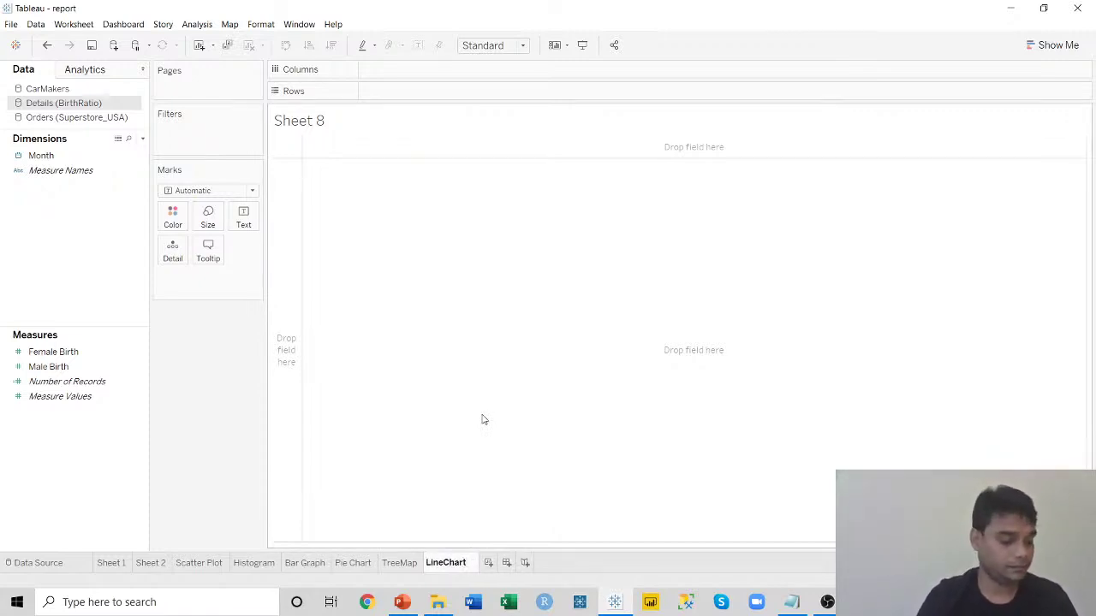
pyautogui.click(556, 342)
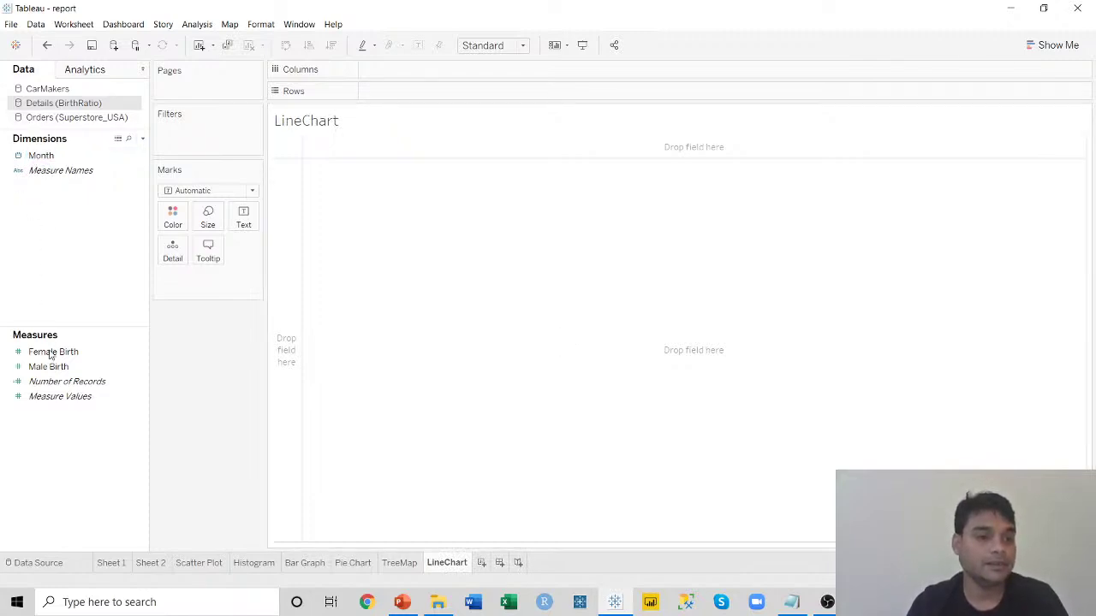
# Create a discrete line chart of Female Birth by Month and hide the chart recommendations.
pyautogui.click(50, 157)
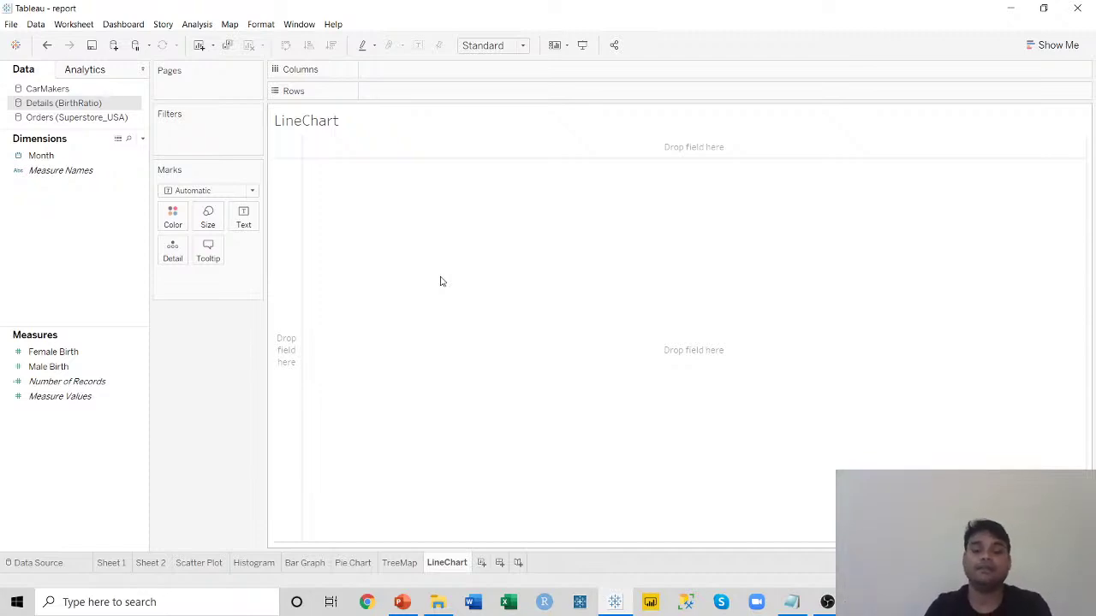
pyautogui.click(43, 156)
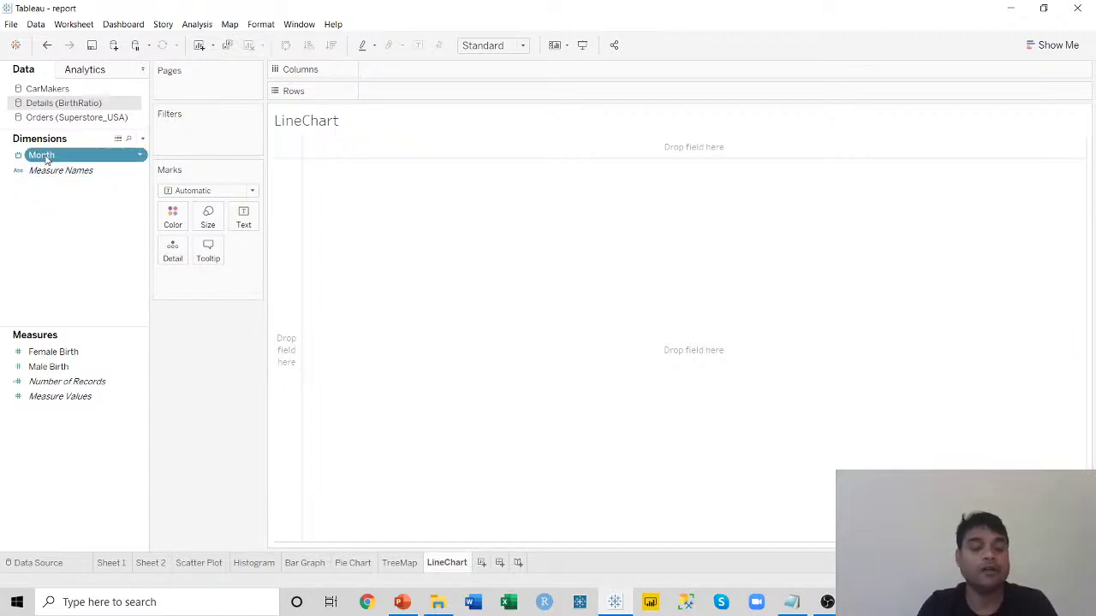
pyautogui.keyDown('ctrl'); pyautogui.click(52, 352); pyautogui.keyUp('ctrl')
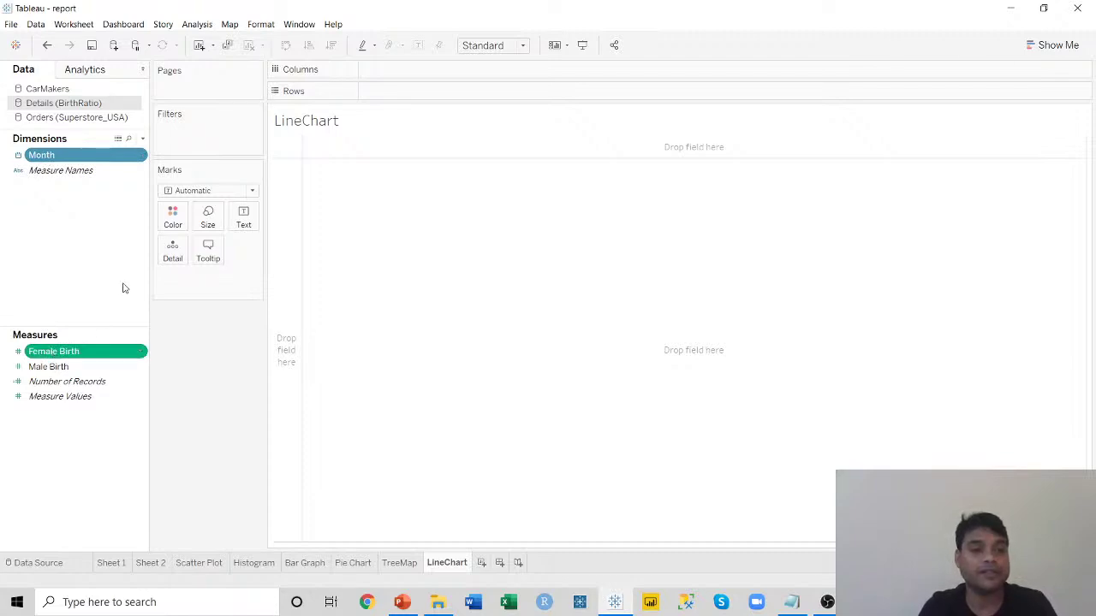
pyautogui.click(1059, 41)
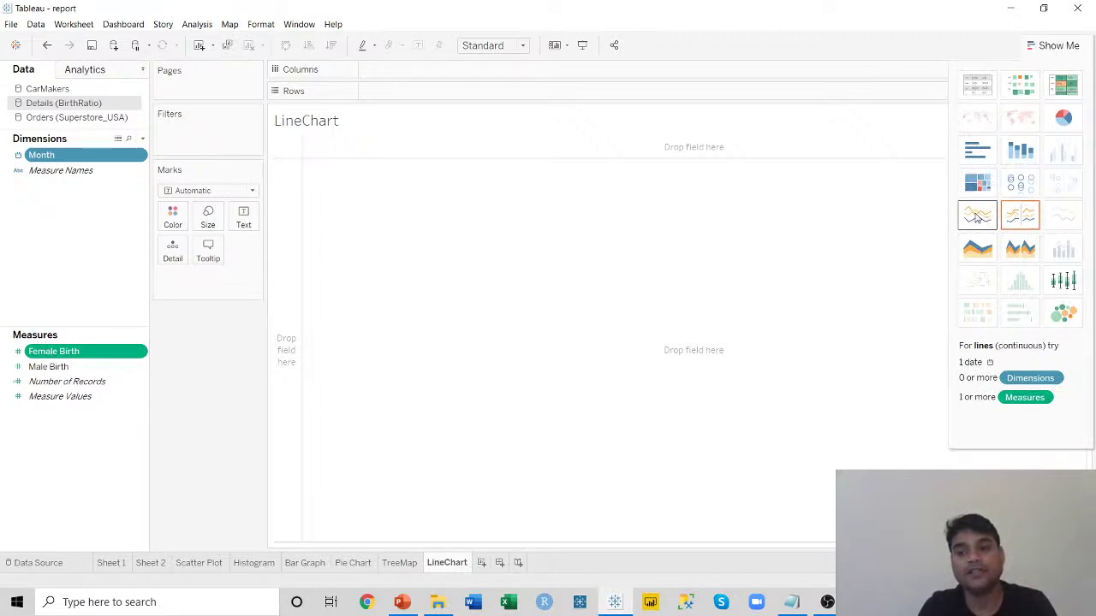
pyautogui.click(1020, 221)
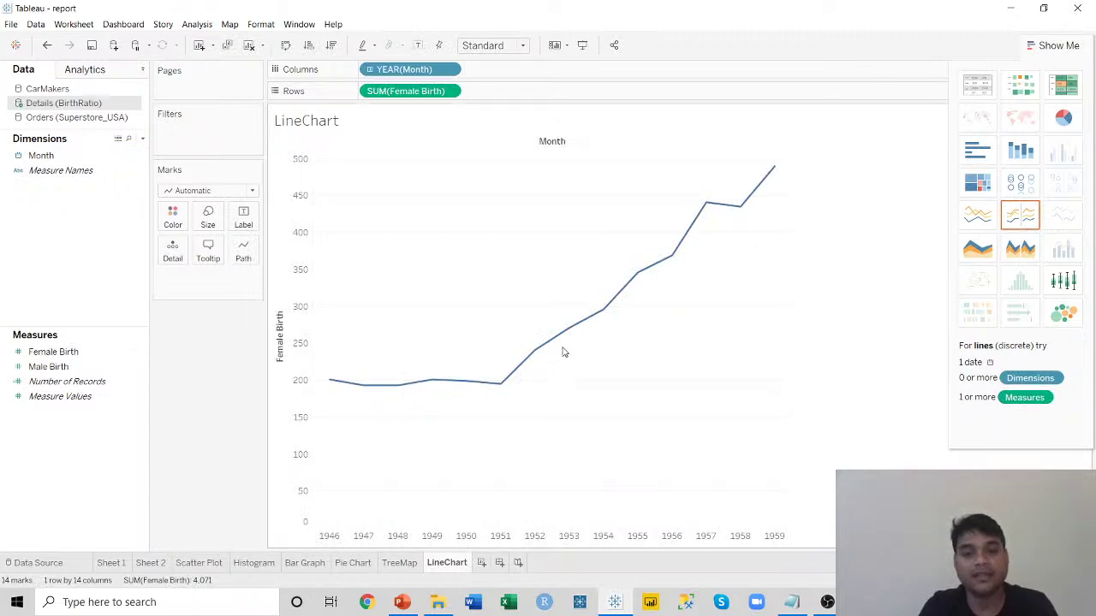
pyautogui.moveTo(744, 207)
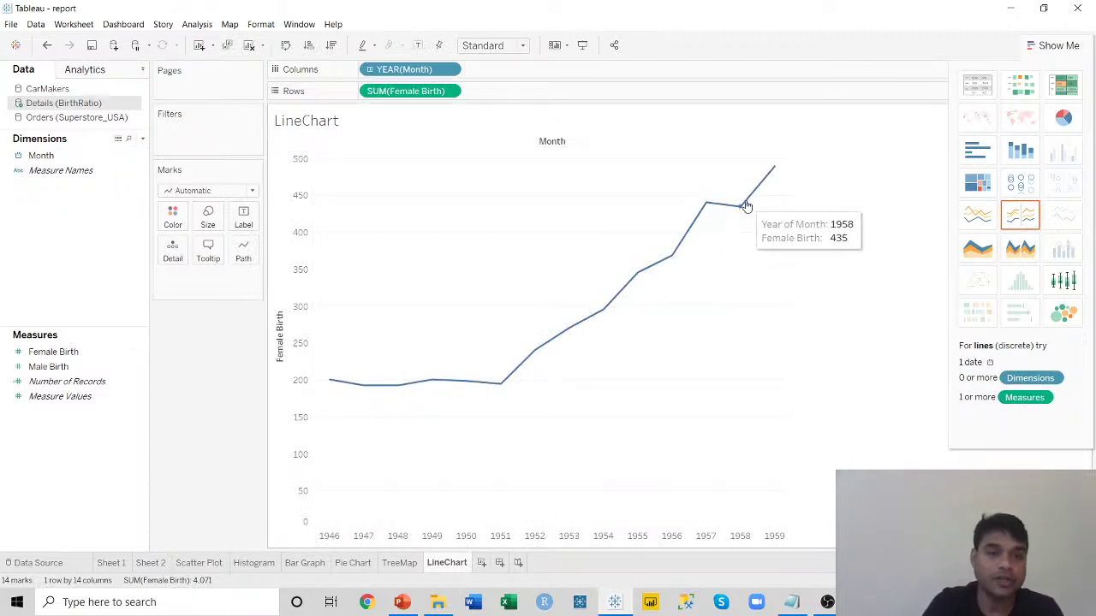
pyautogui.moveTo(774, 167)
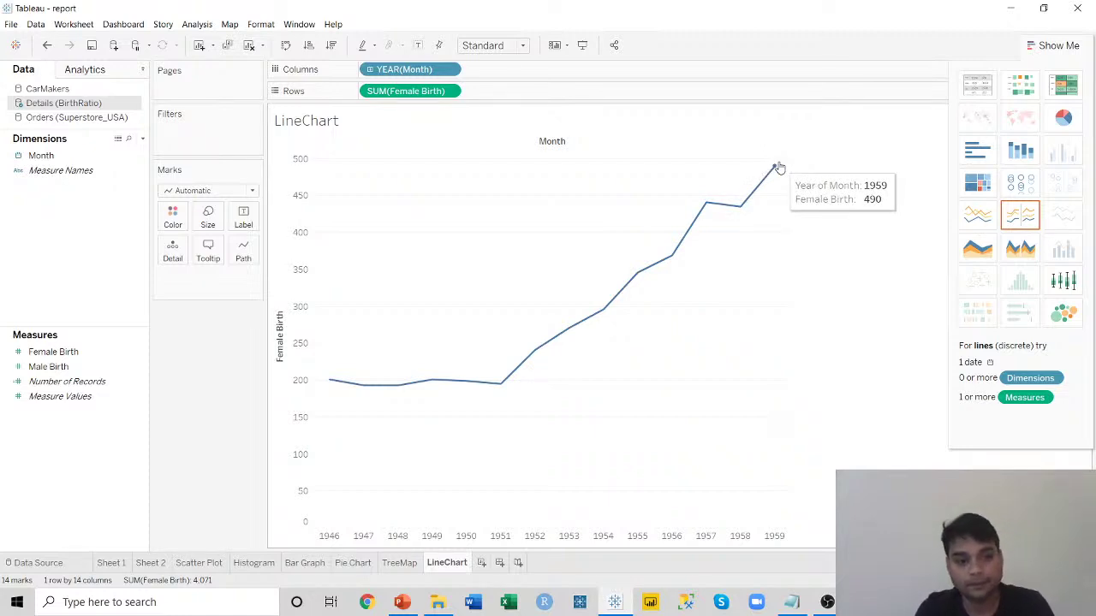
pyautogui.click(1059, 45)
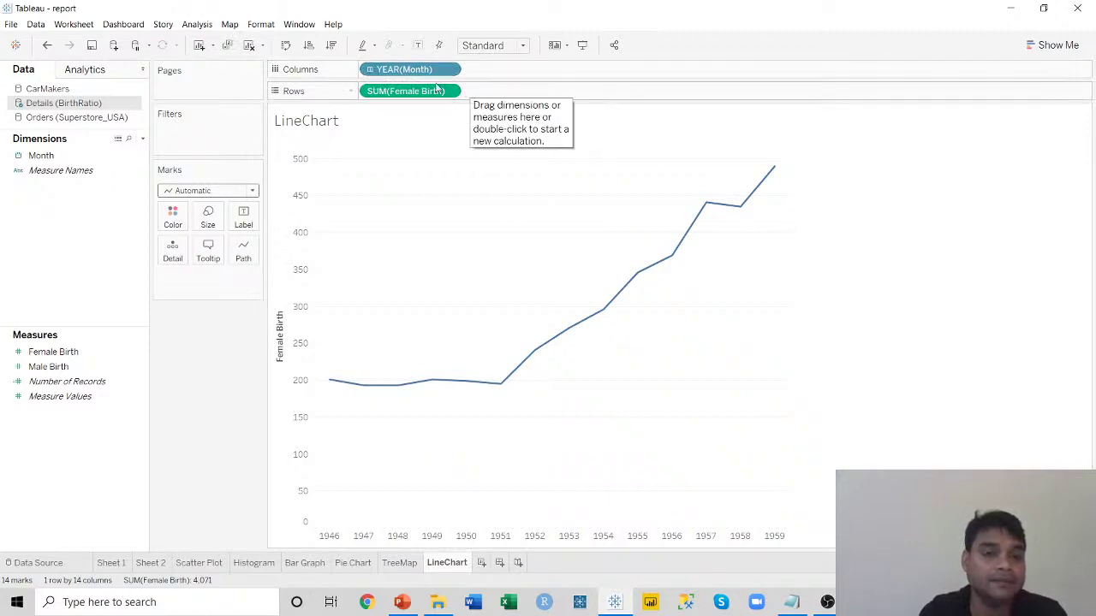
# Drill the line chart's Month date down from year through quarter and month to day, and collapse the day level again.
pyautogui.click(370, 70)
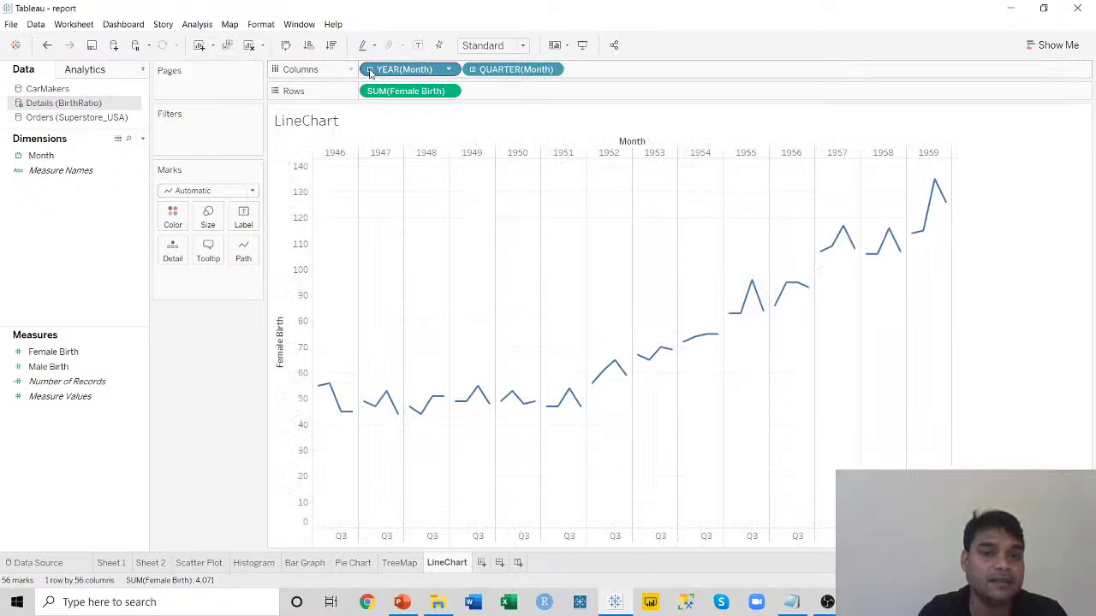
pyautogui.click(473, 71)
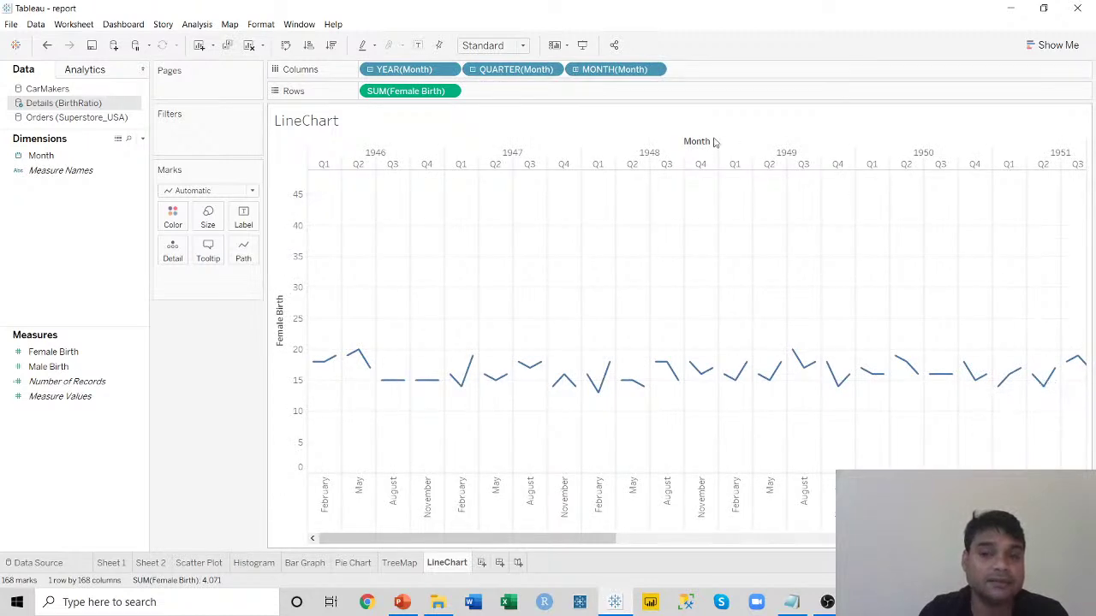
pyautogui.click(575, 70)
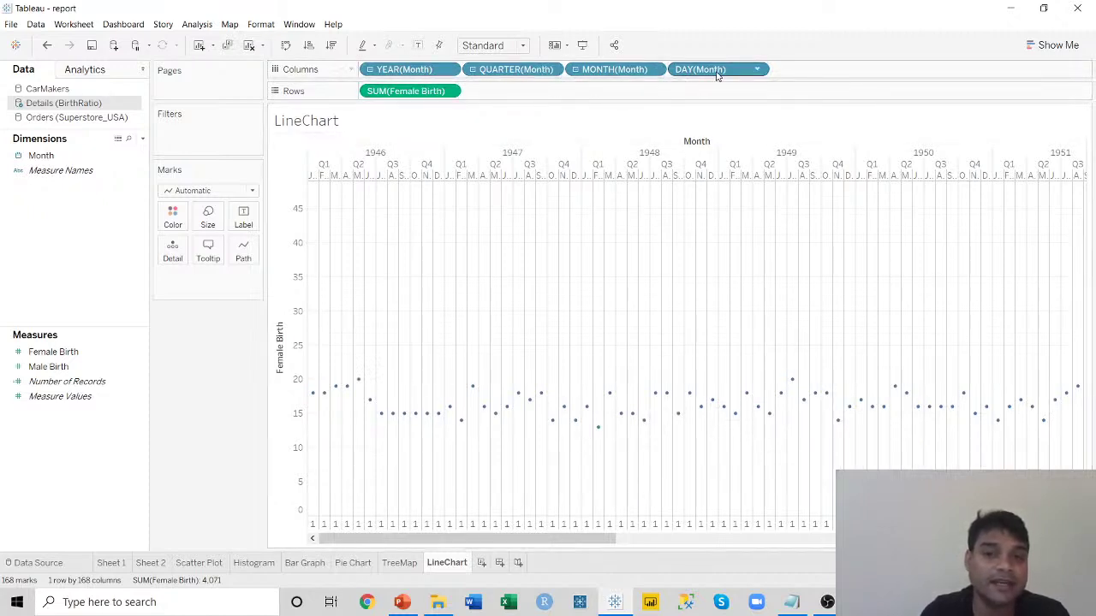
pyautogui.click(574, 69)
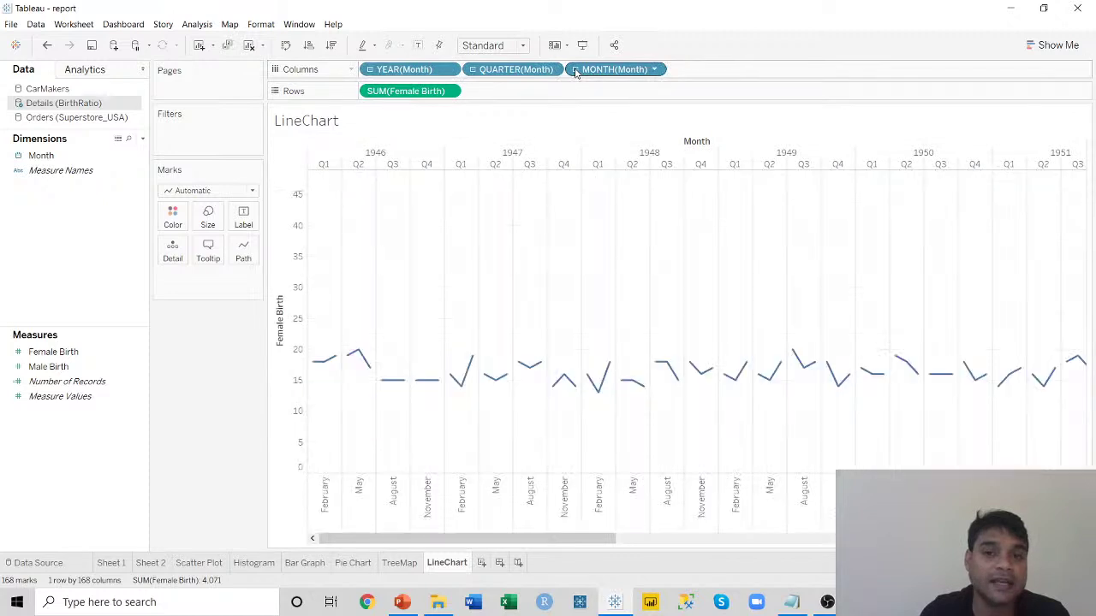
# Collapse the Month date back to the year level and convert the Female Birth chart to continuous lines.
pyautogui.click(473, 70)
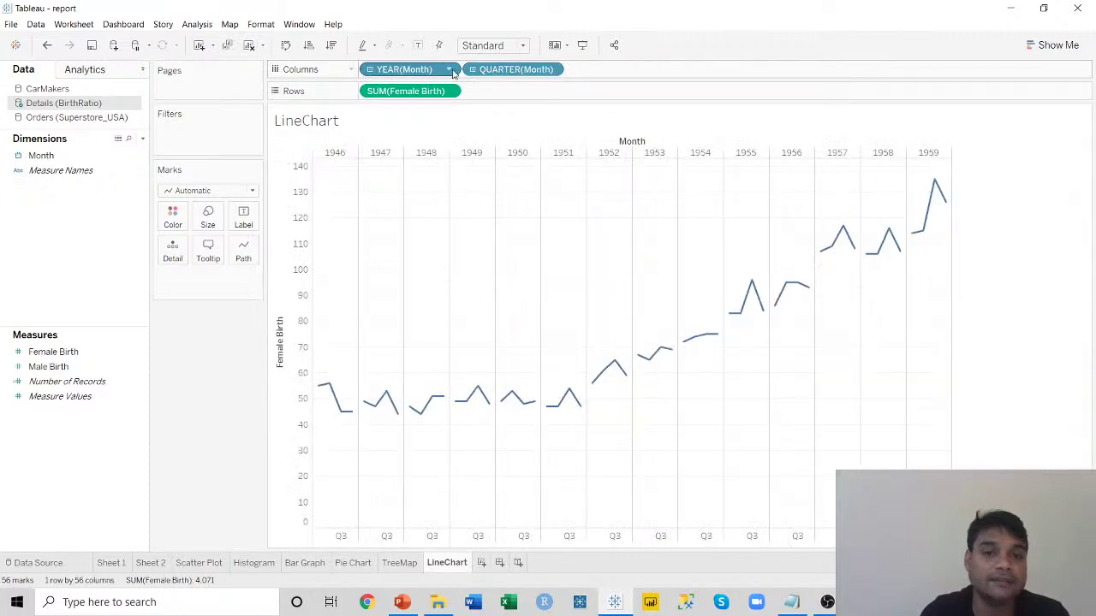
pyautogui.click(369, 70)
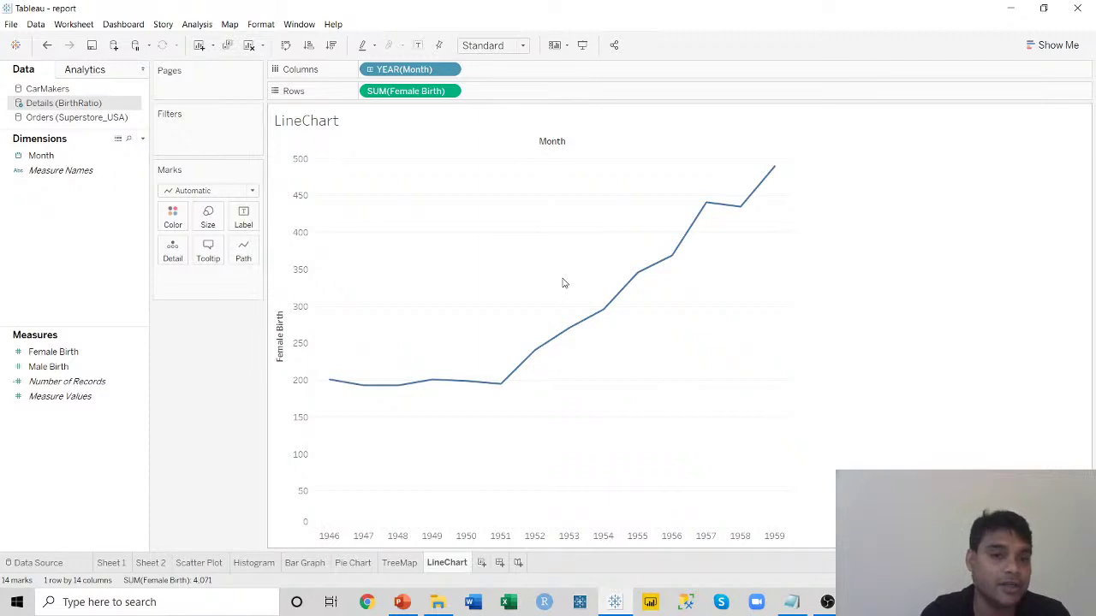
pyautogui.click(1053, 45)
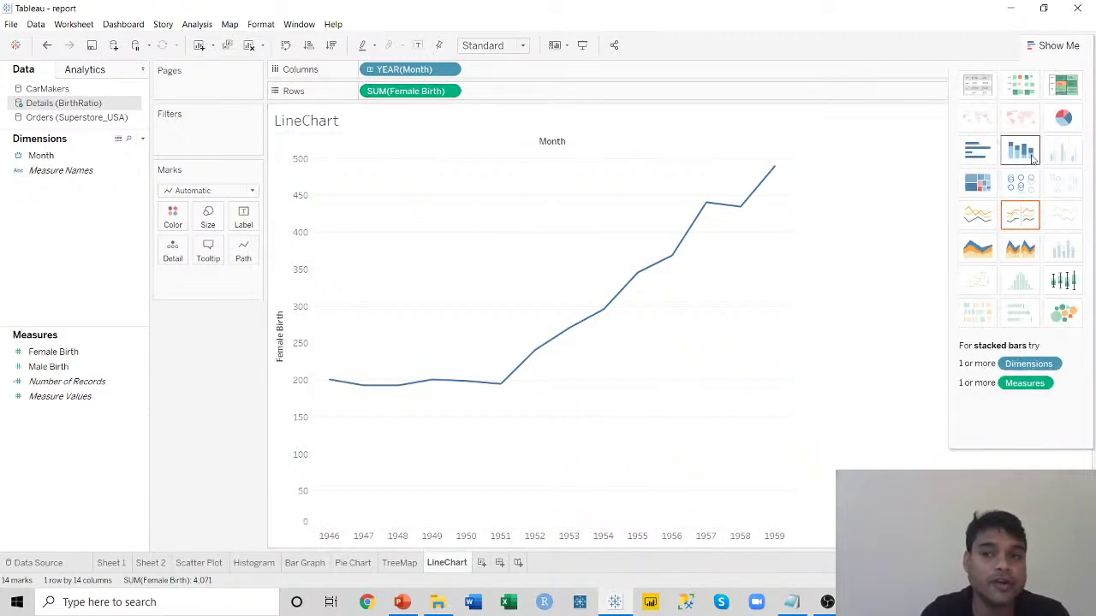
pyautogui.click(977, 214)
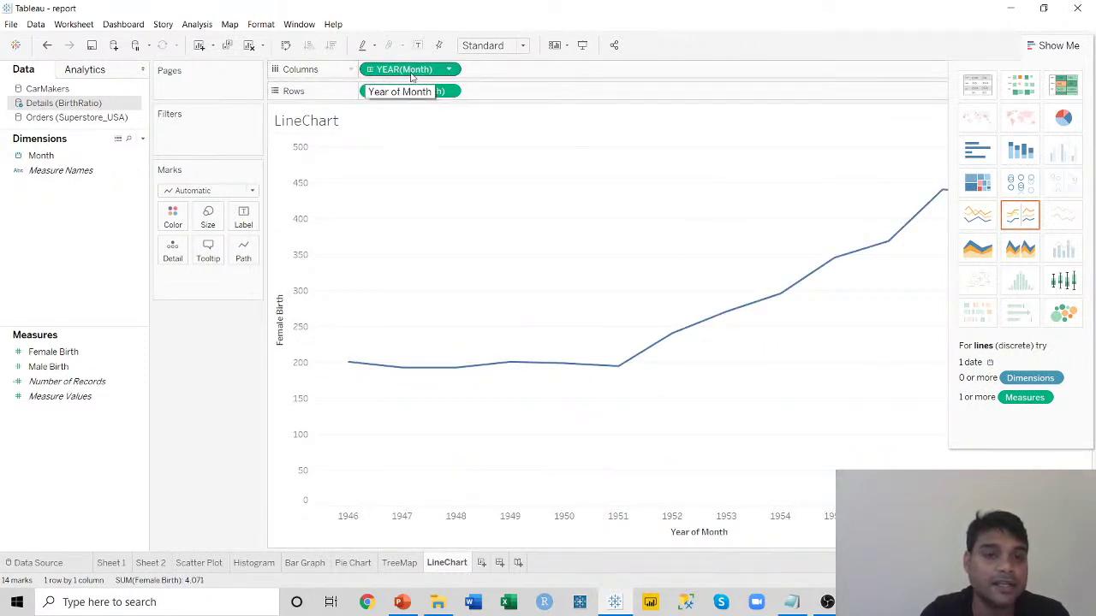
pyautogui.click(1061, 48)
# Drill the continuous Month date down through quarter and month to week, and set it back to the continuous Month level.
pyautogui.click(369, 70)
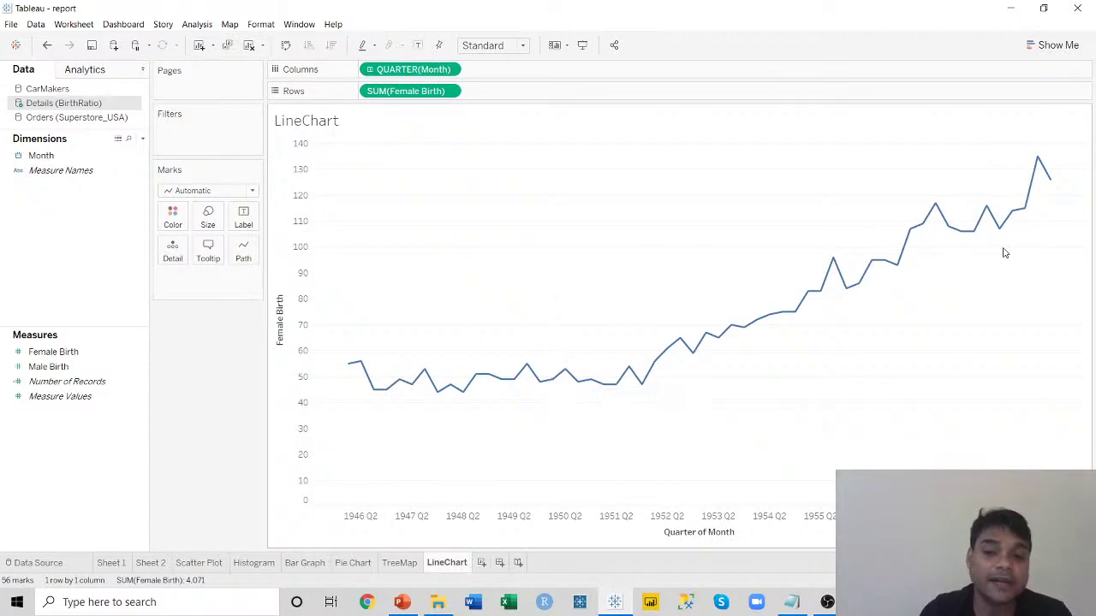
pyautogui.click(370, 70)
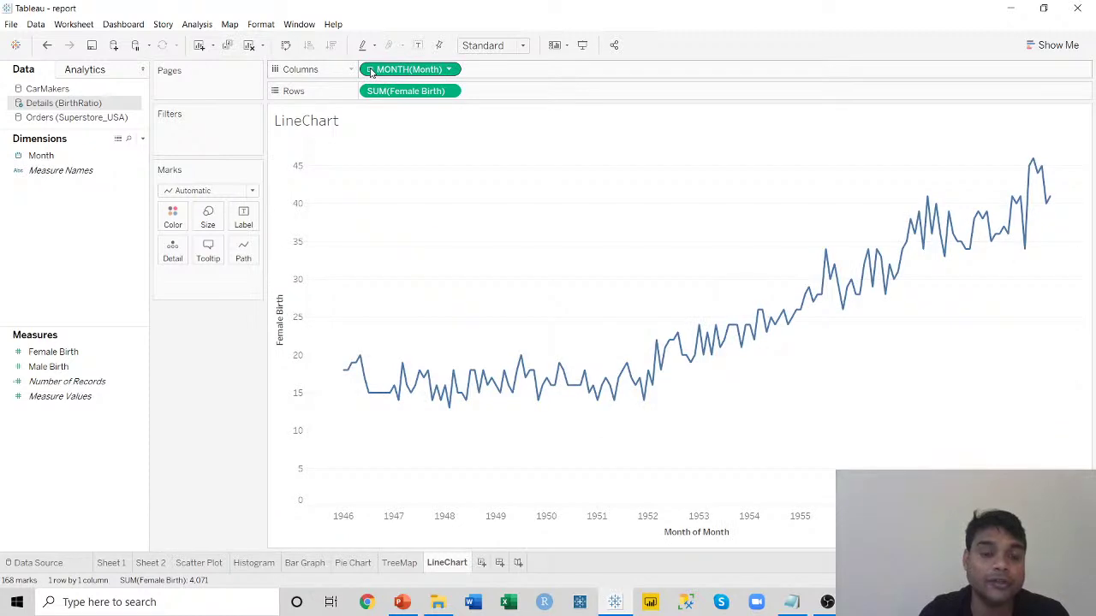
pyautogui.click(371, 71)
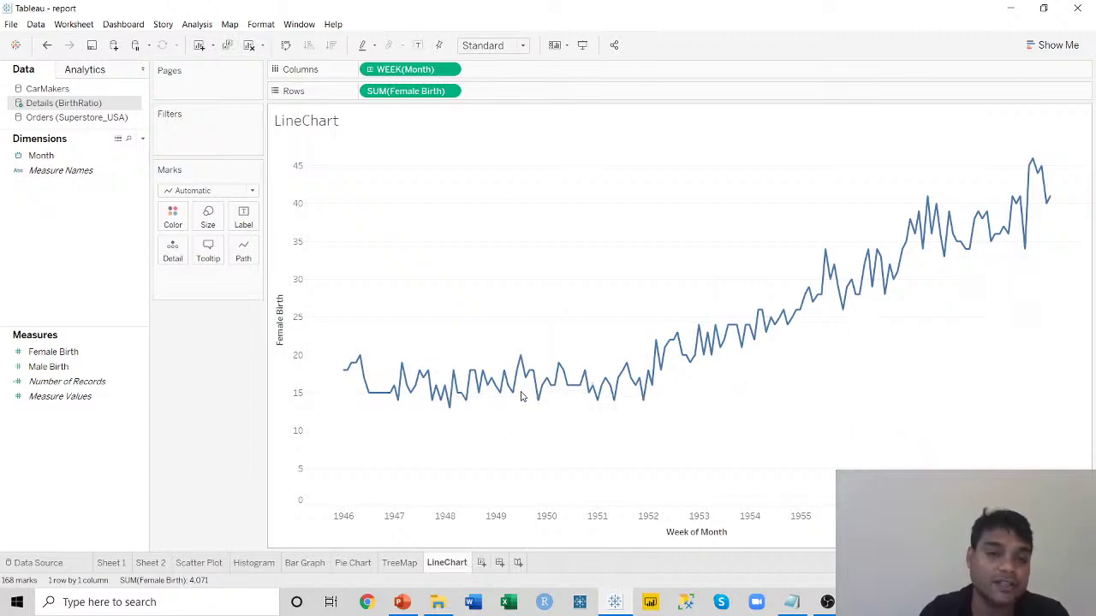
pyautogui.click(448, 71)
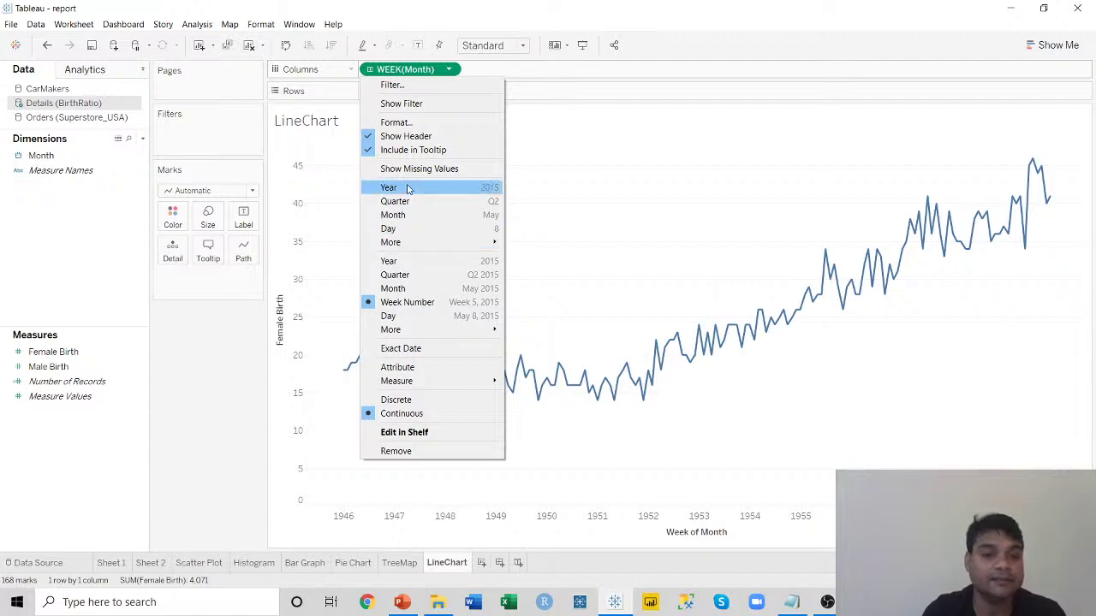
pyautogui.moveTo(409, 246)
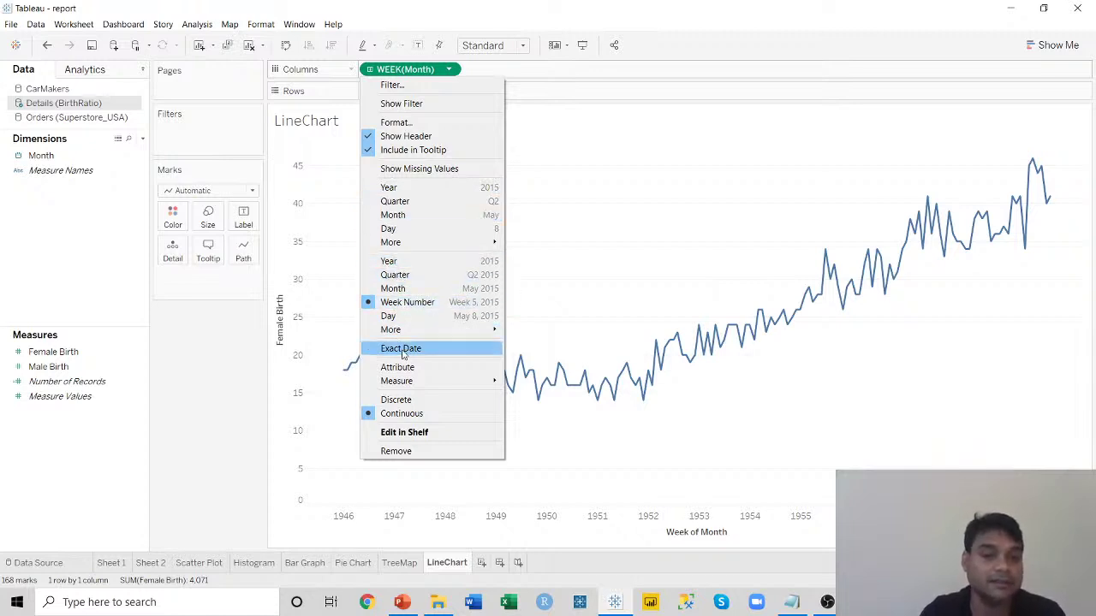
pyautogui.click(392, 290)
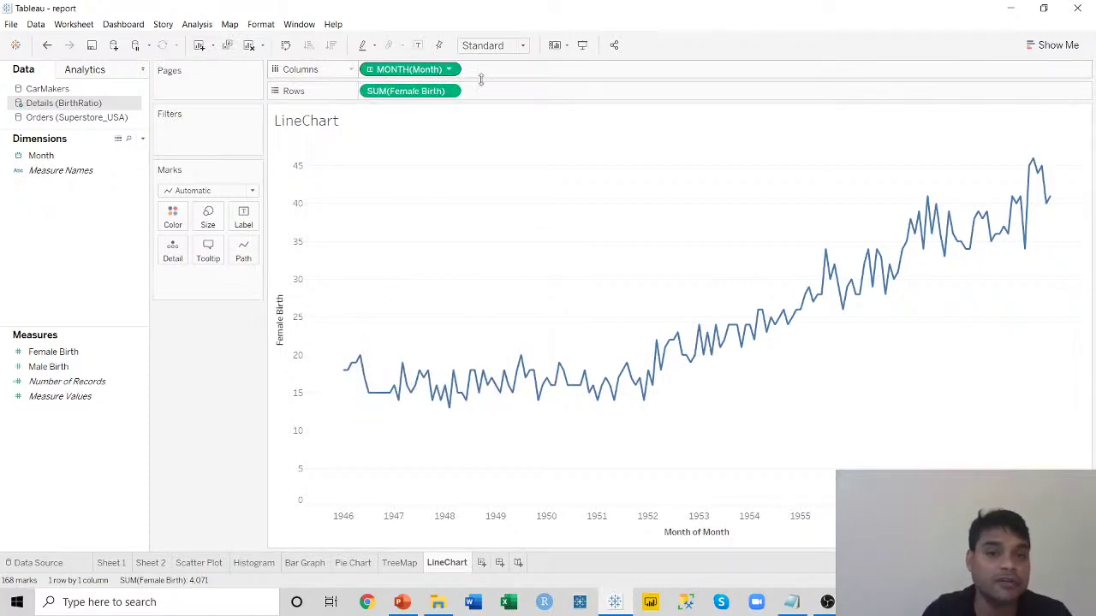
pyautogui.click(1055, 46)
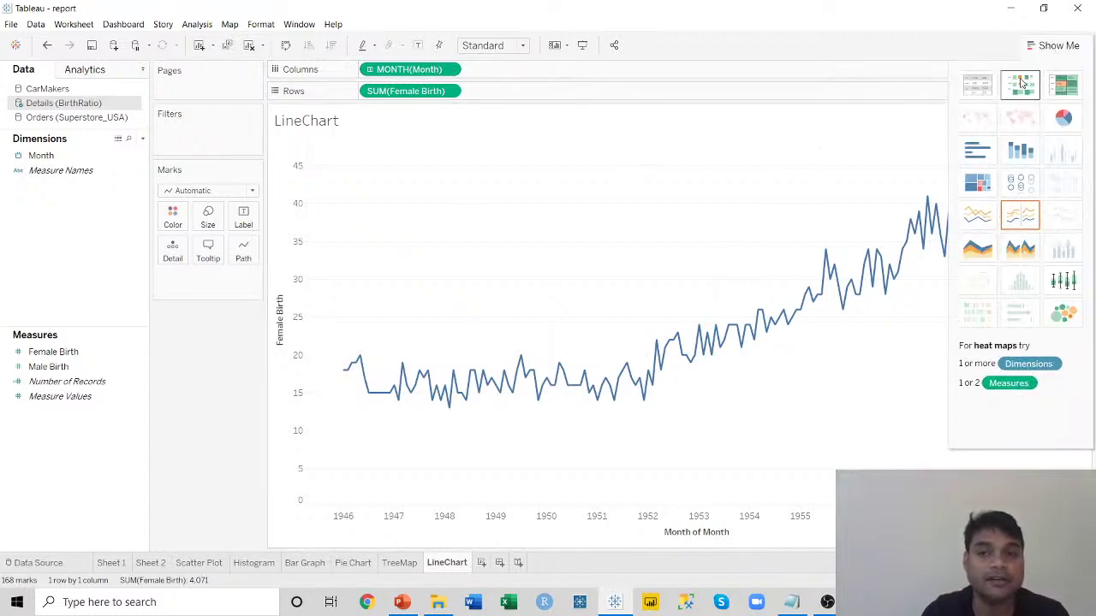
pyautogui.click(1059, 45)
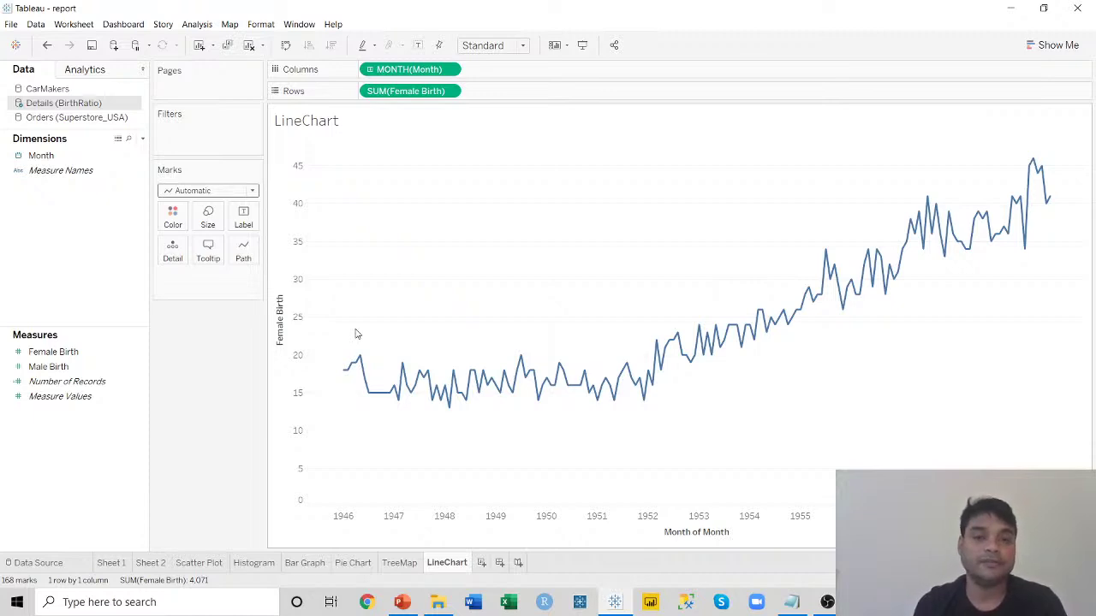
# Add Male Birth to the rows beside Female Birth and colour the Male Birth line orange.
pyautogui.moveTo(42, 367); pyautogui.dragTo(481, 91)
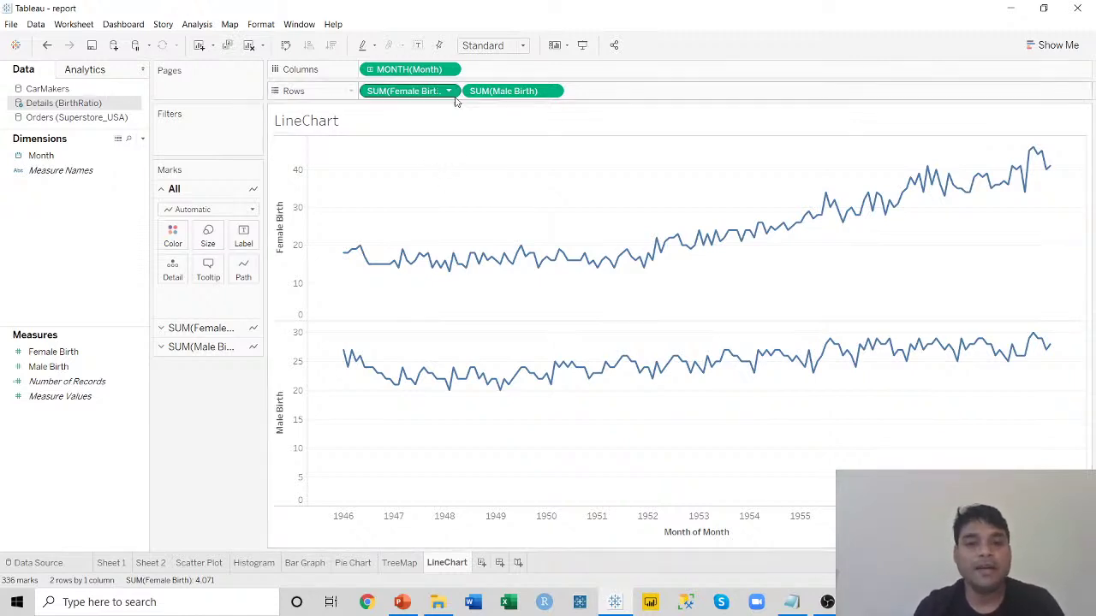
pyautogui.click(169, 330)
pyautogui.click(170, 347)
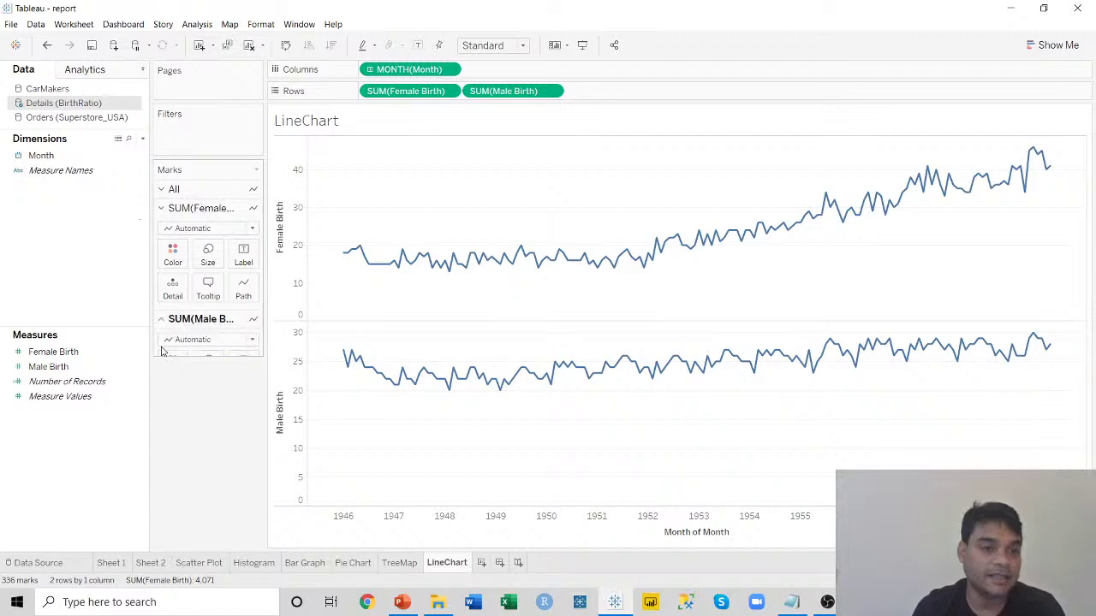
pyautogui.click(162, 208)
pyautogui.click(161, 347)
pyautogui.click(174, 280)
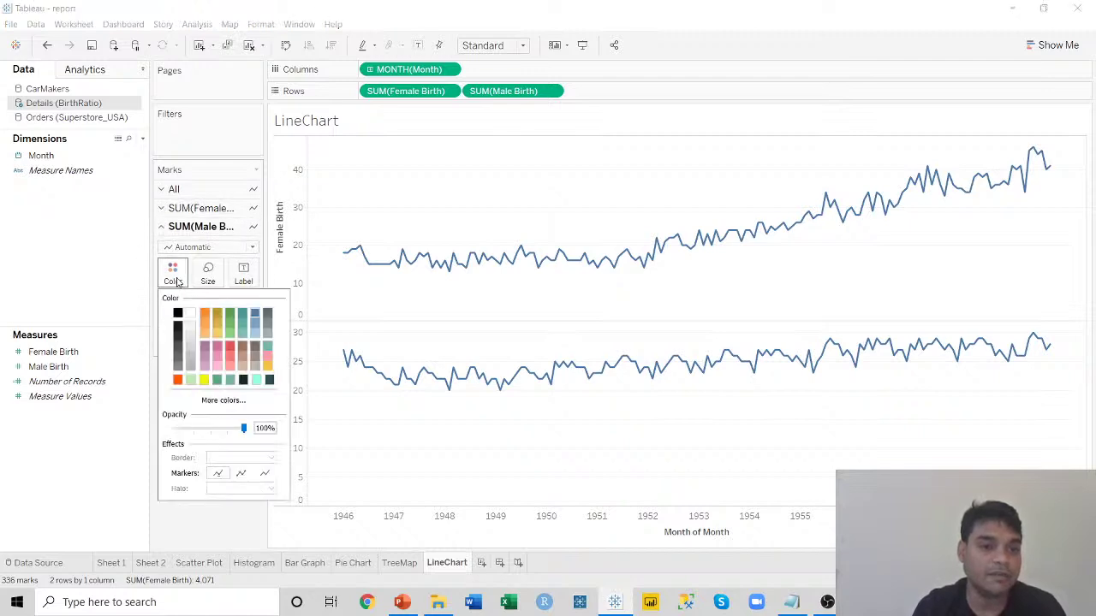
pyautogui.click(205, 314)
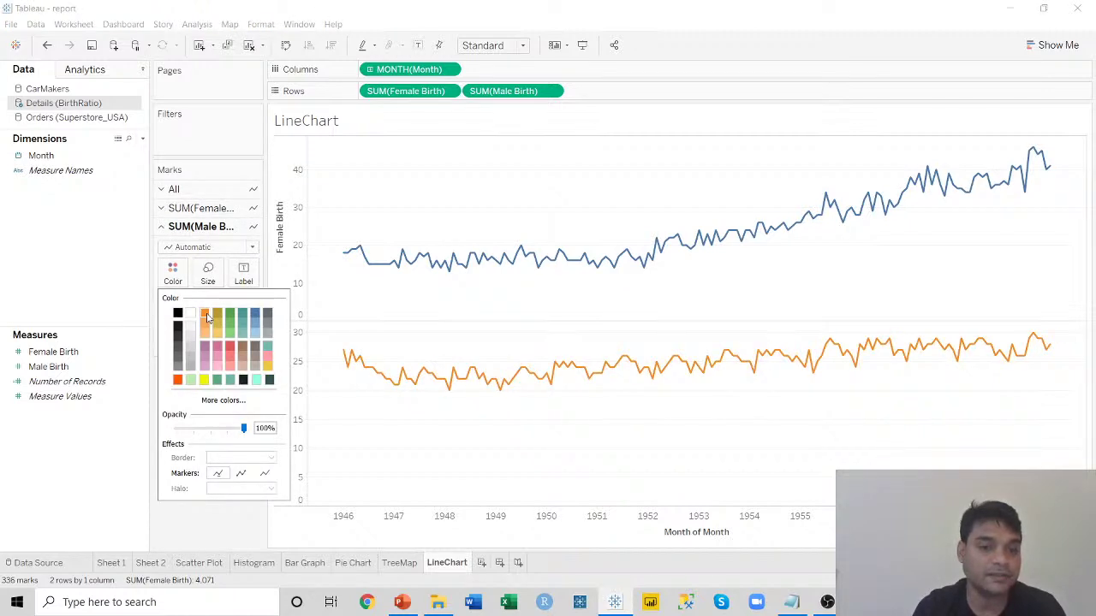
pyautogui.click(203, 523)
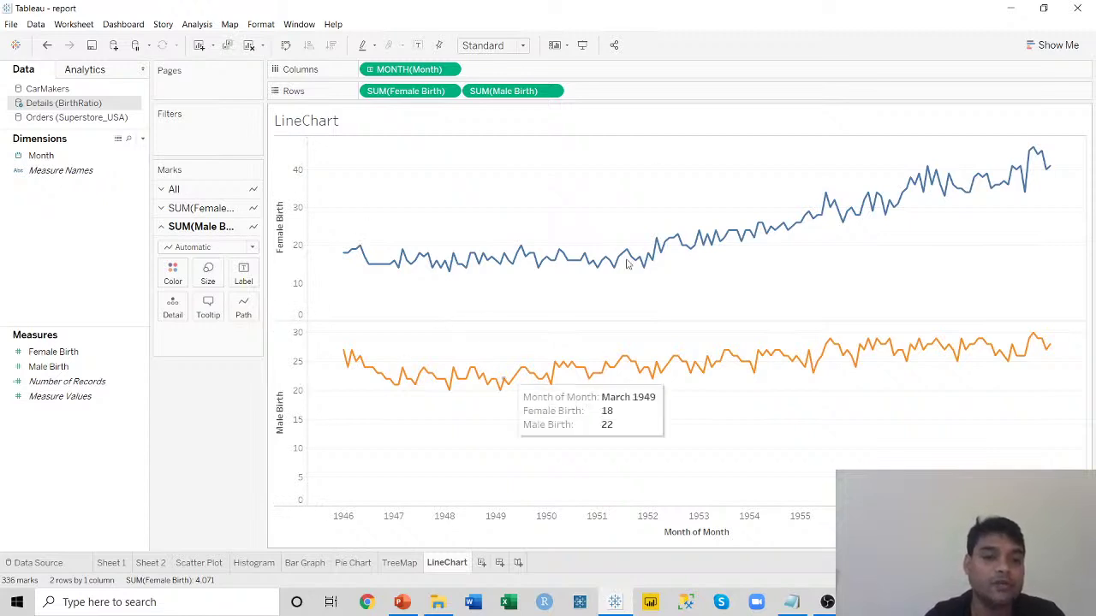
# Combine the Female Birth and Male Birth lines in one chart by making Male Birth a dual axis.
pyautogui.moveTo(776, 357)
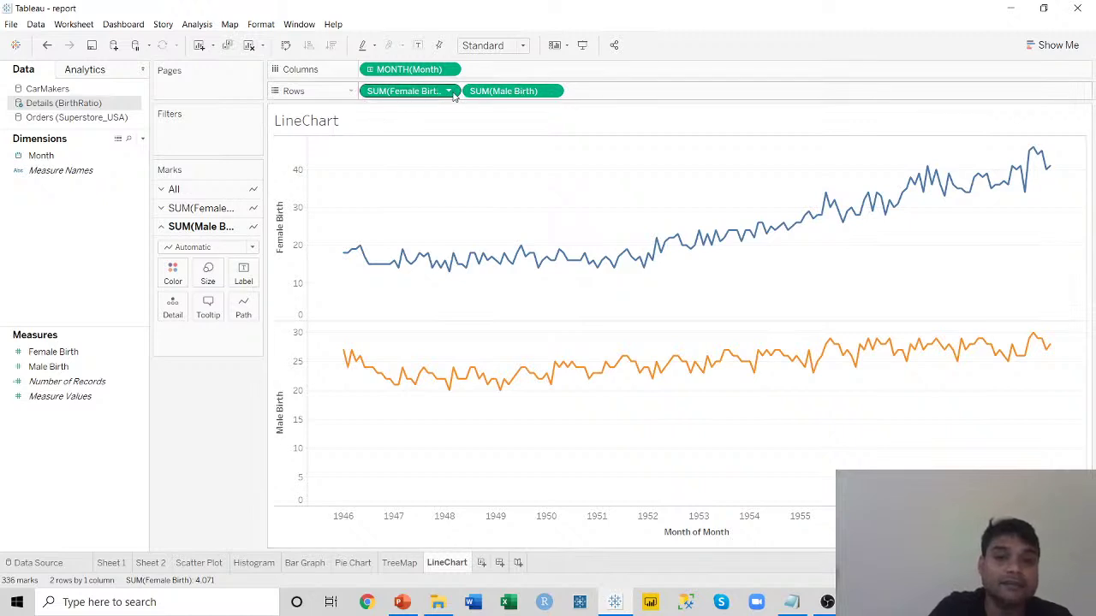
pyautogui.click(552, 90)
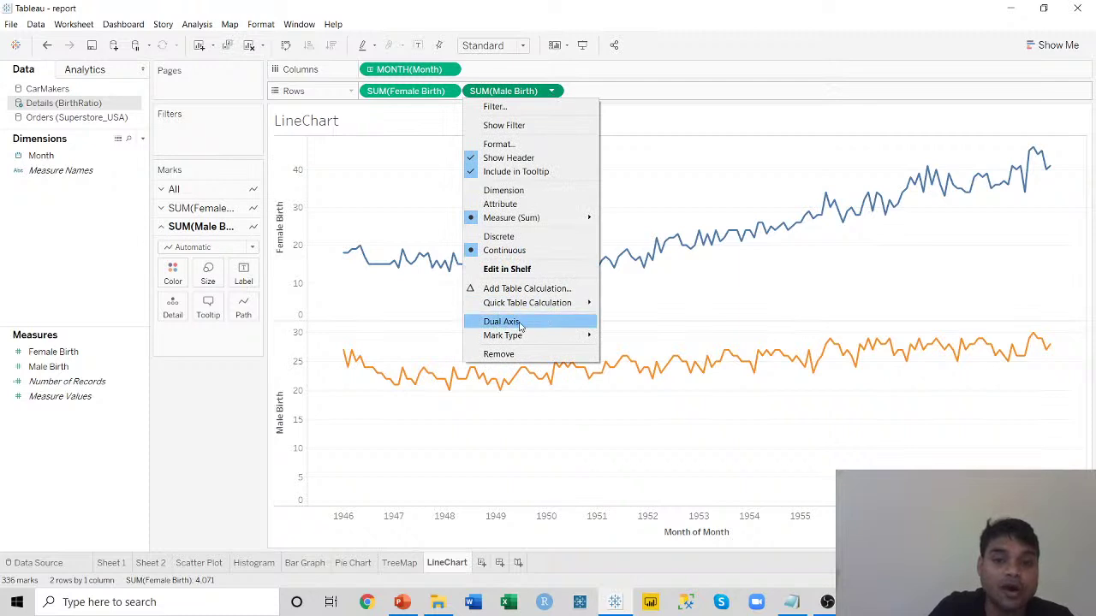
pyautogui.click(452, 92)
pyautogui.click(447, 92)
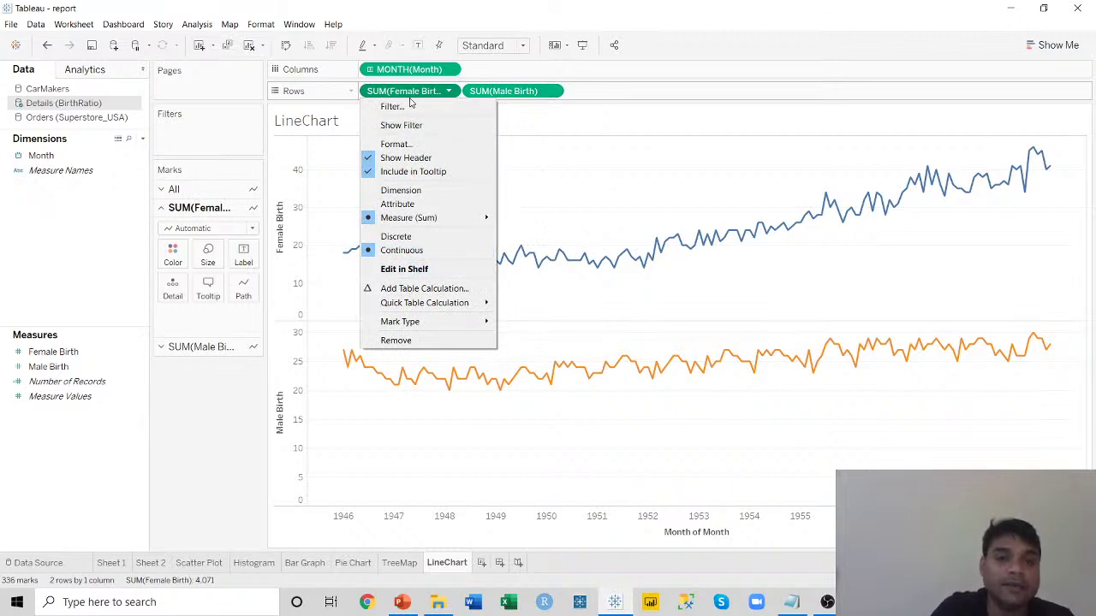
pyautogui.click(557, 97)
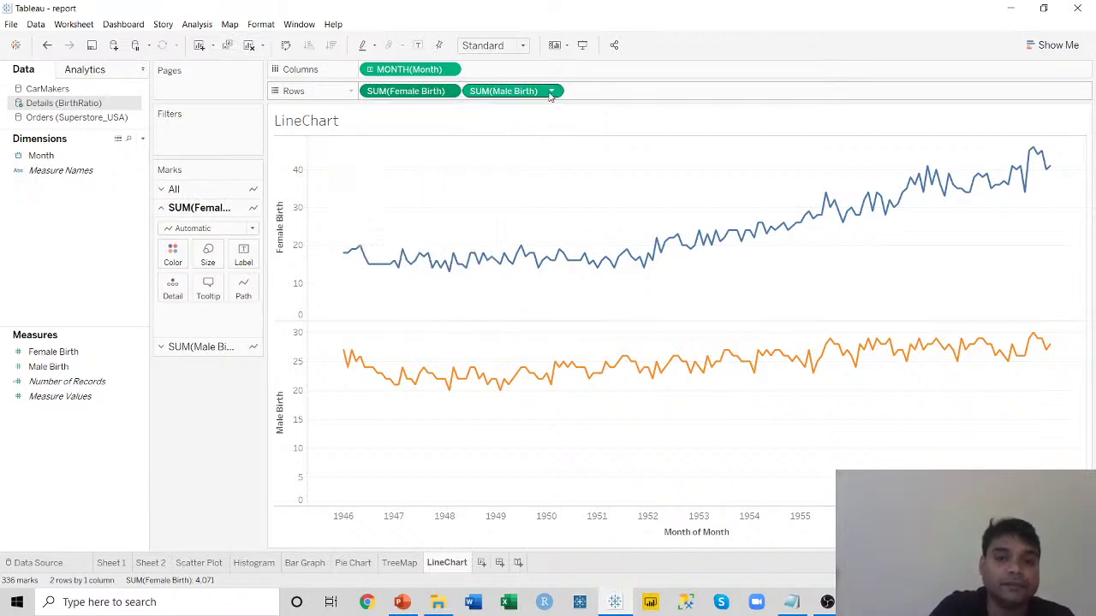
pyautogui.click(552, 92)
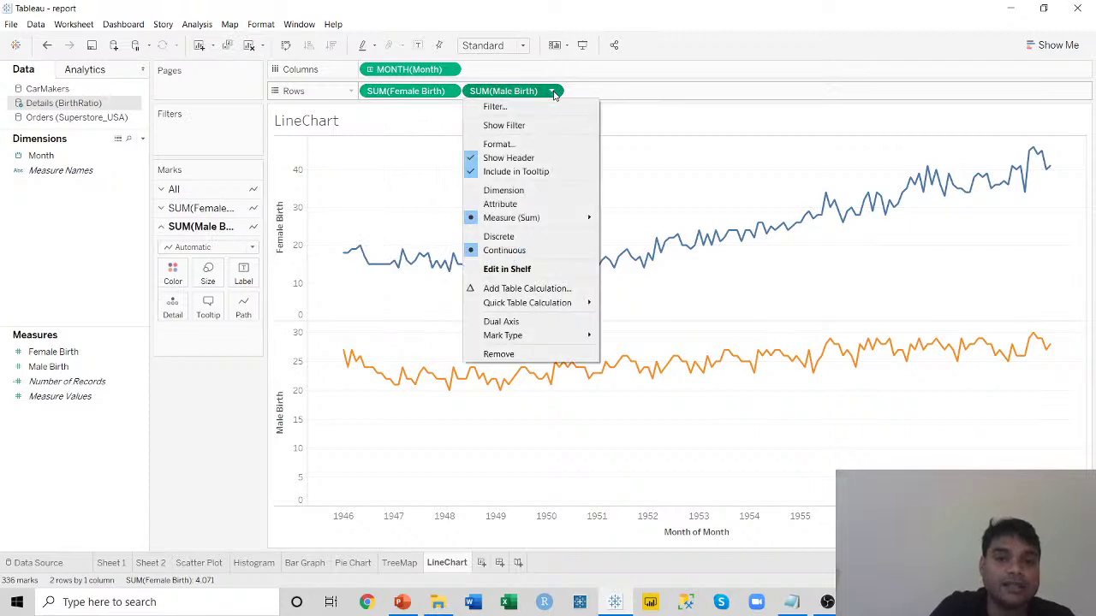
pyautogui.click(532, 323)
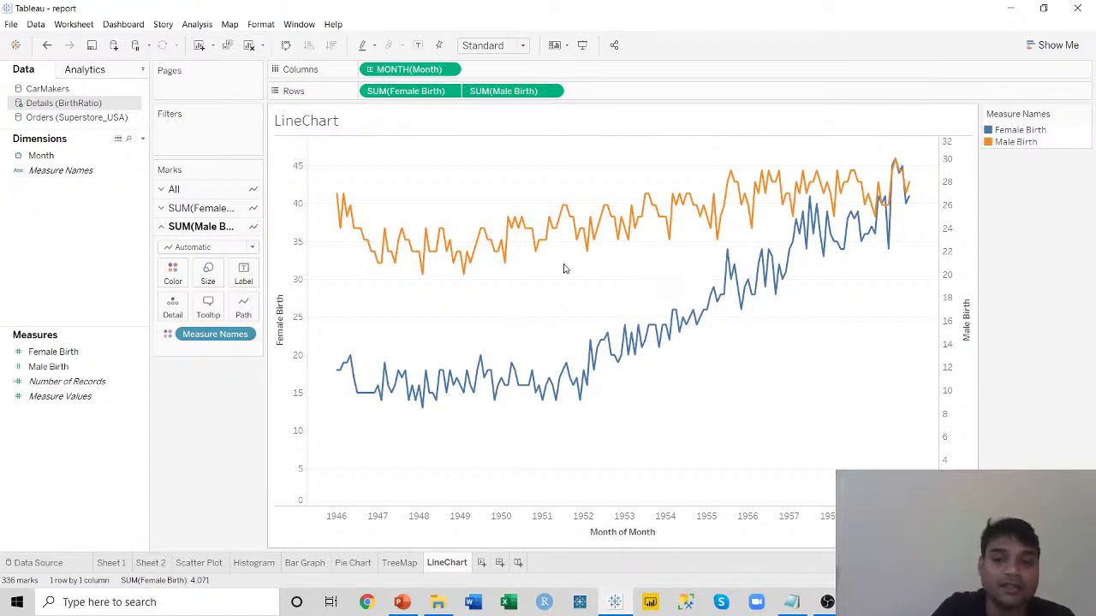
# Synchronize the Male Birth axis with the Female Birth axis and hide the Male Birth axis header.
pyautogui.rightClick(951, 184)
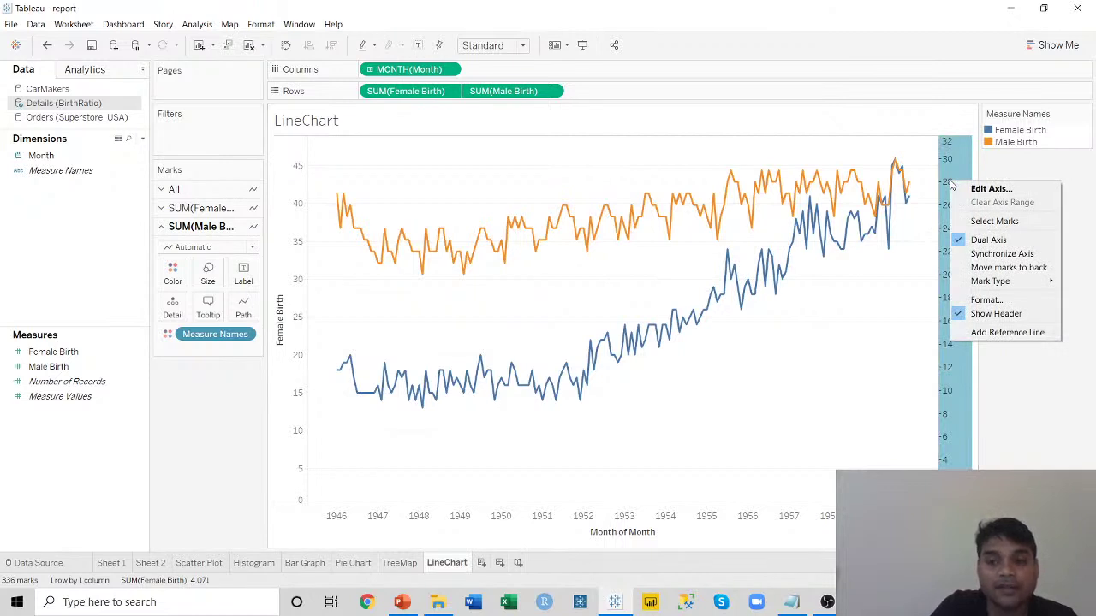
pyautogui.click(1004, 254)
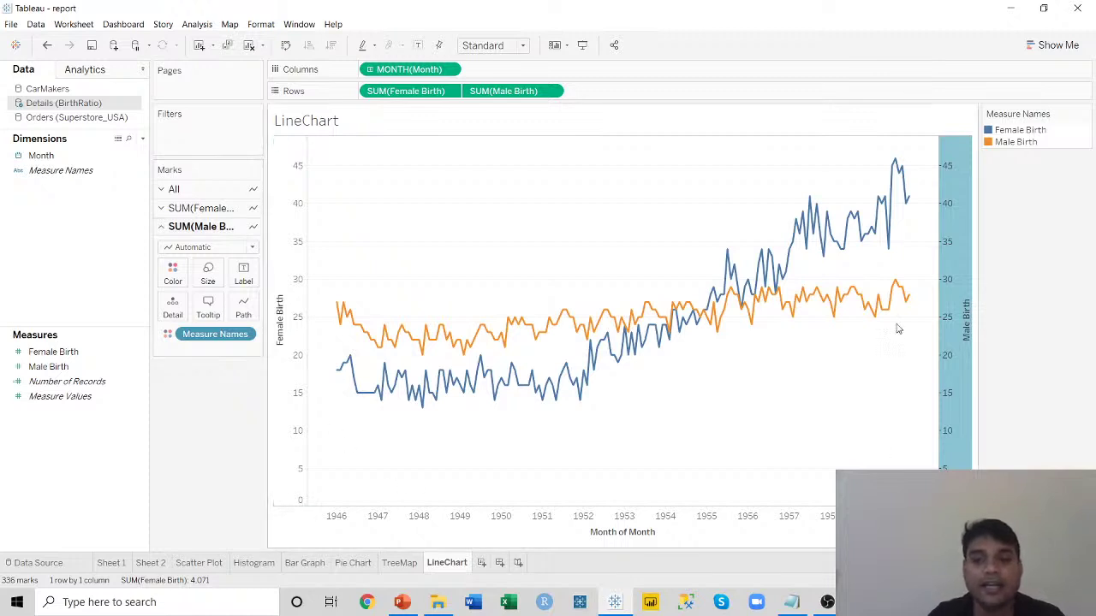
pyautogui.rightClick(952, 232)
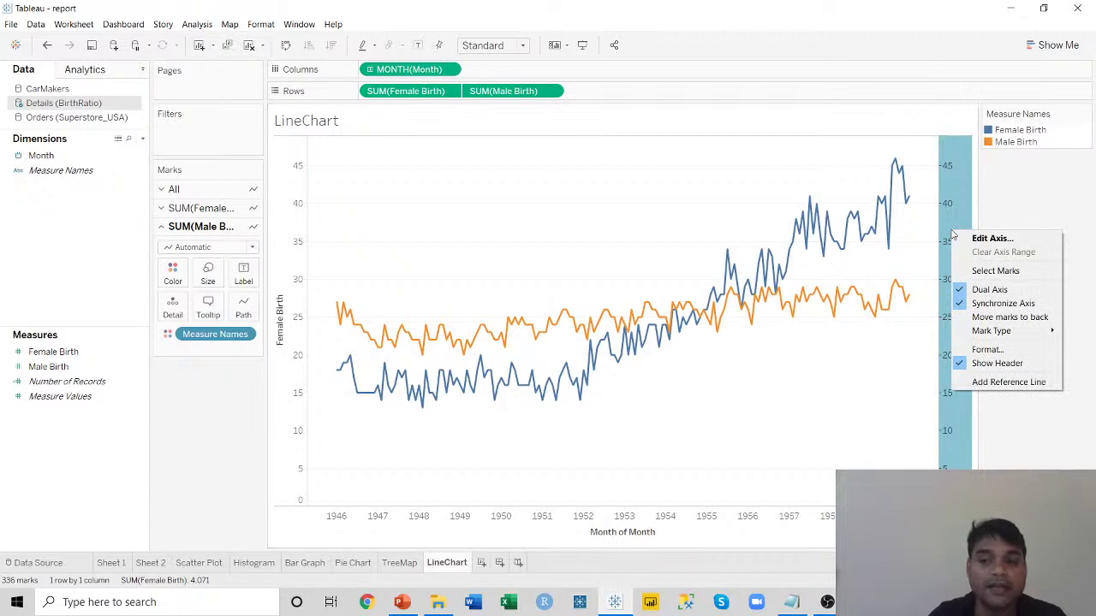
pyautogui.click(1000, 363)
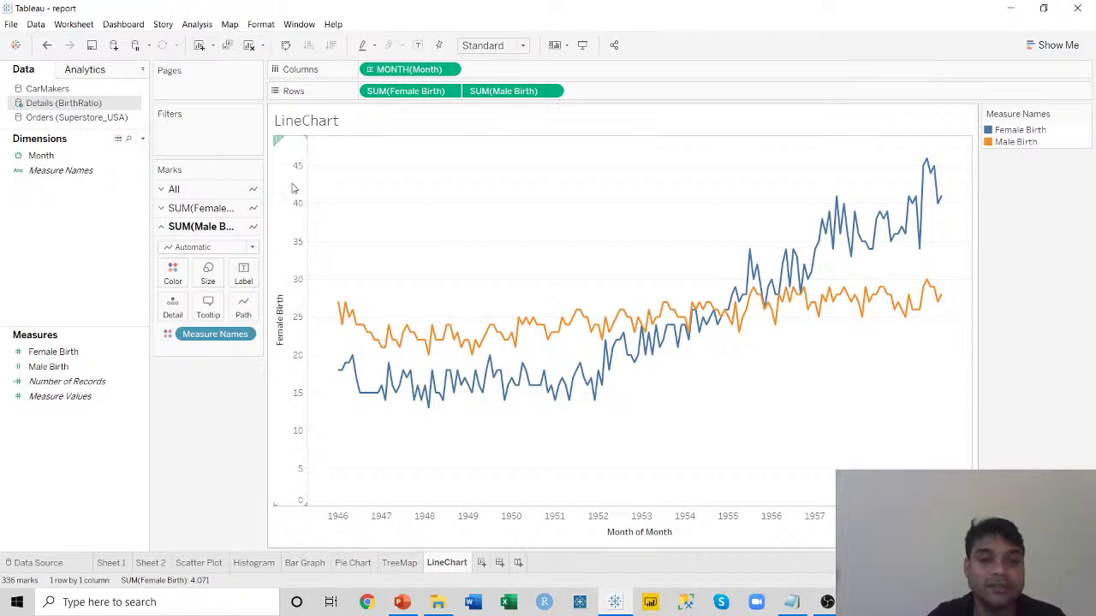
# Change the title of the Female Birth axis to Birth.
pyautogui.rightClick(301, 324)
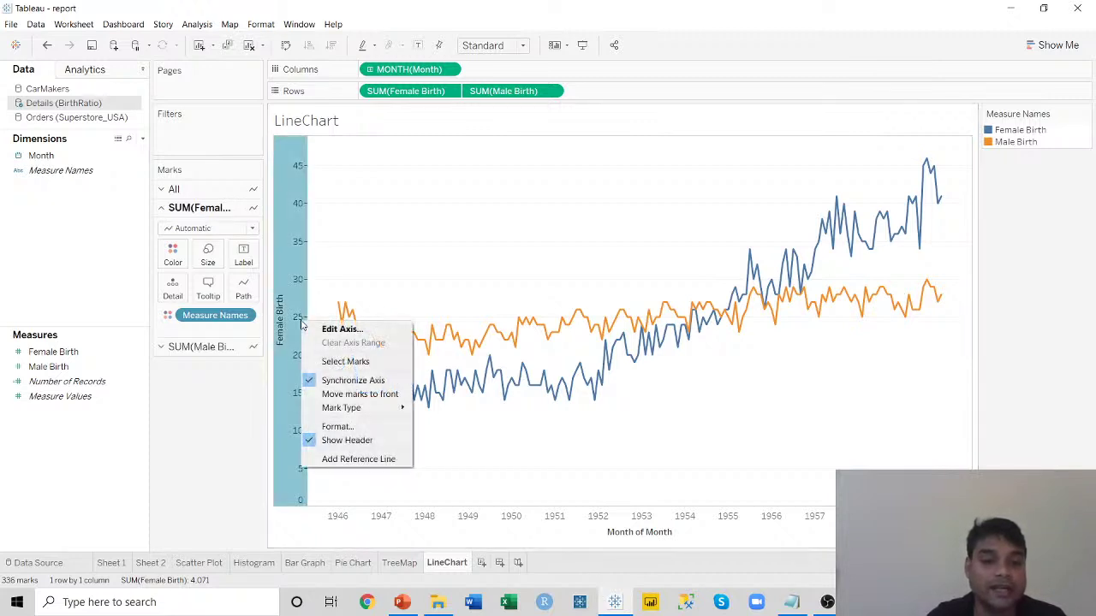
pyautogui.click(346, 330)
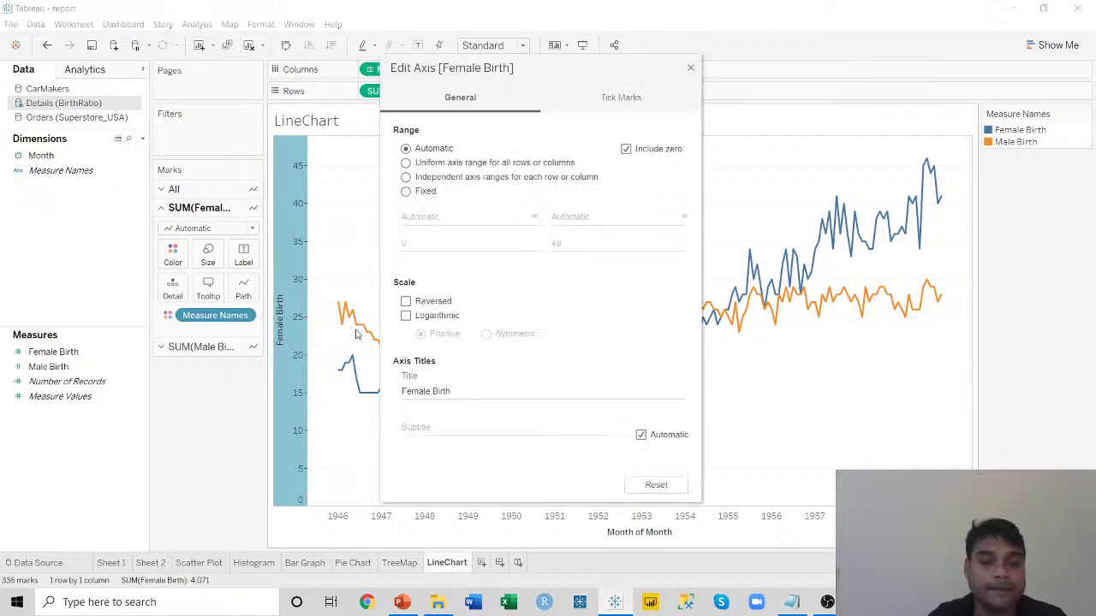
pyautogui.moveTo(401, 392); pyautogui.dragTo(476, 398)
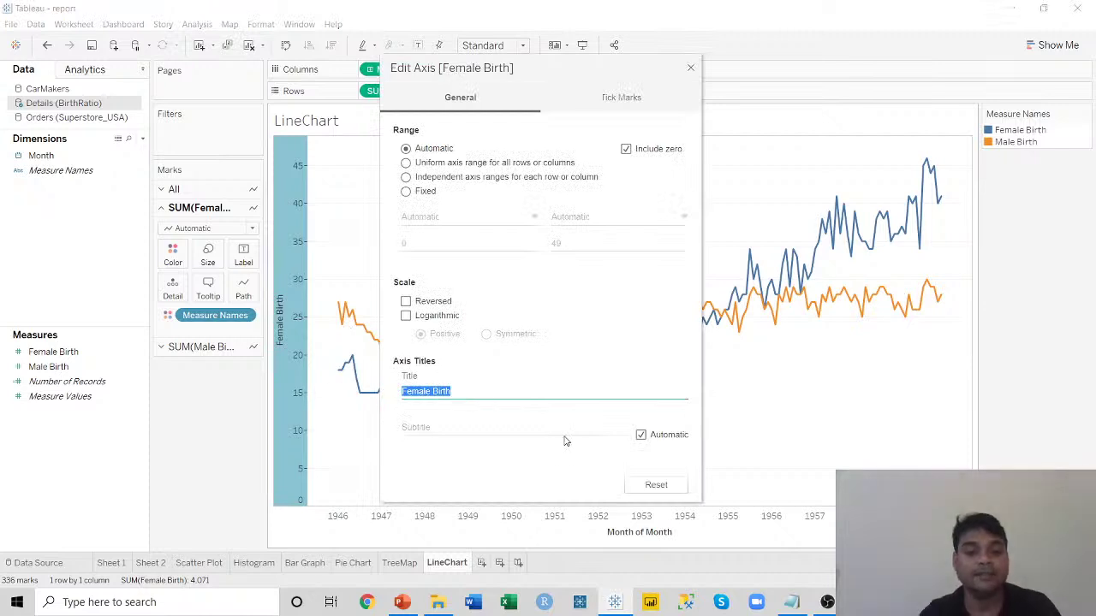
pyautogui.write('B')
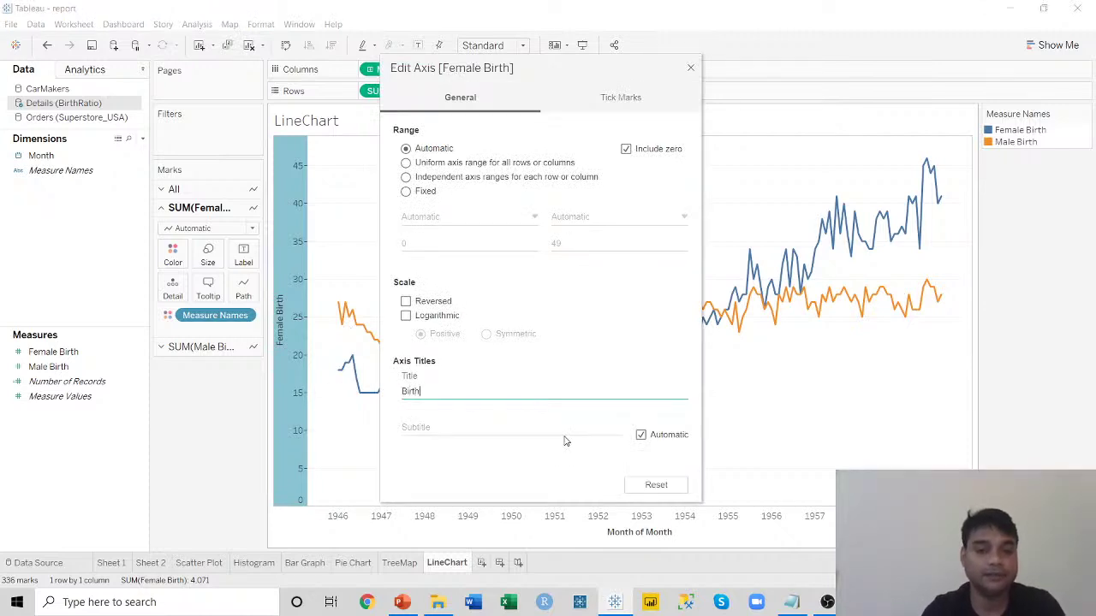
pyautogui.click(690, 68)
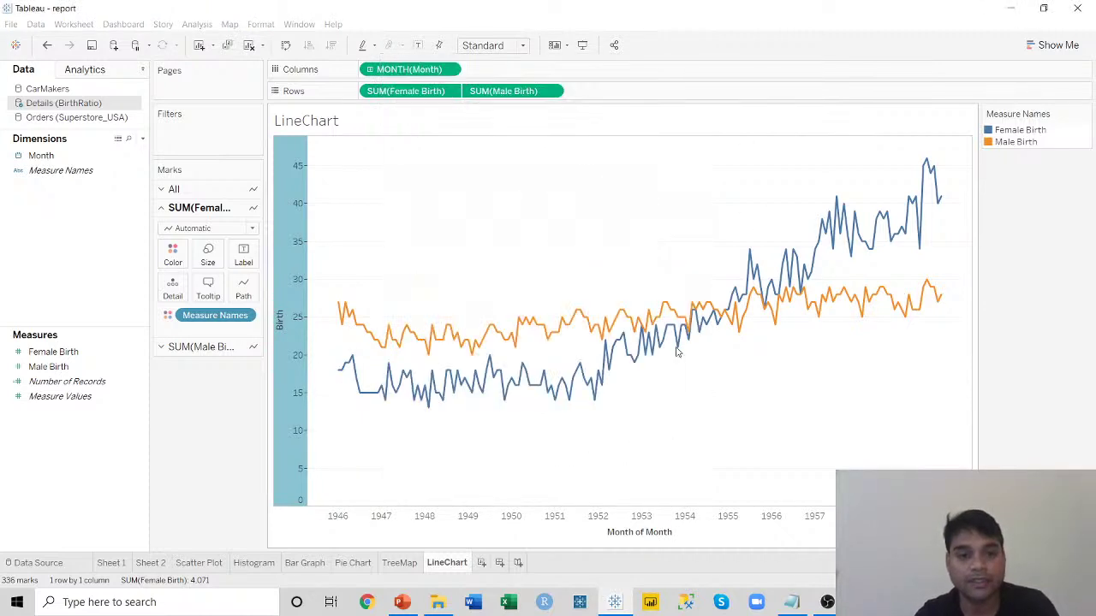